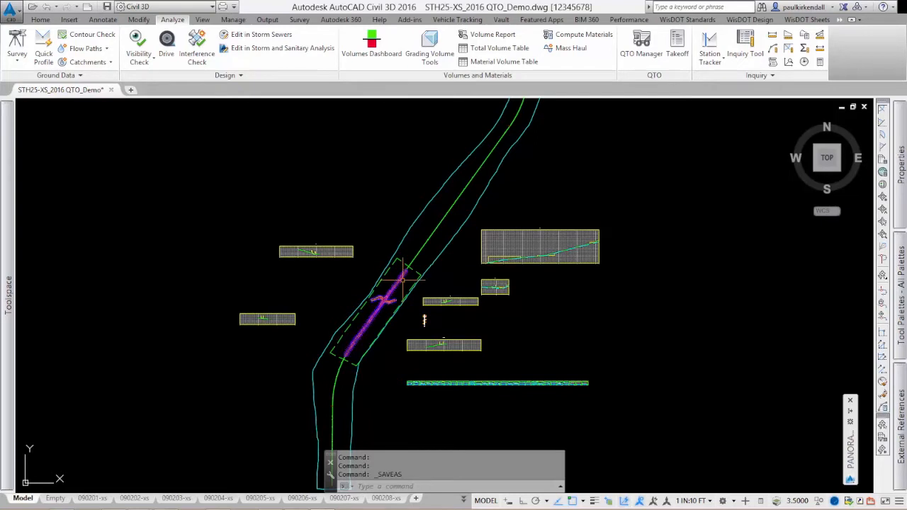
Examine a sample line across the upper end of the corridor and clear its selection
scroll(397, 206, up, 3)
click(393, 190)
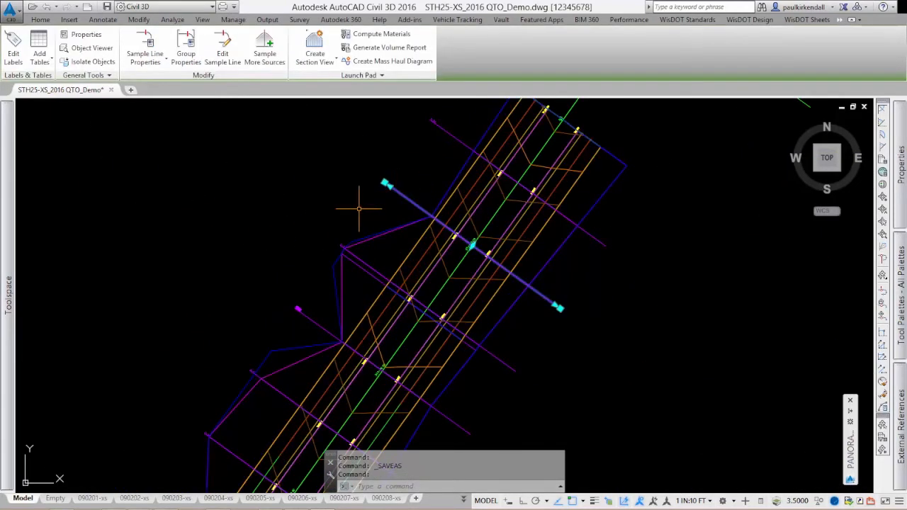
scroll(365, 205, down, 5)
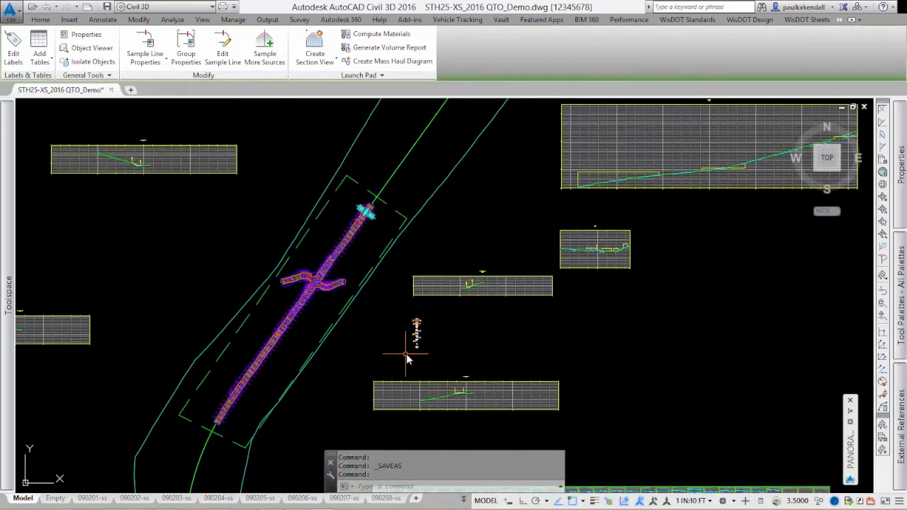
key(Escape)
Inspect the cross-section views in the long row of section sheets, up close and as a whole
middle_drag(406, 368, 447, 163)
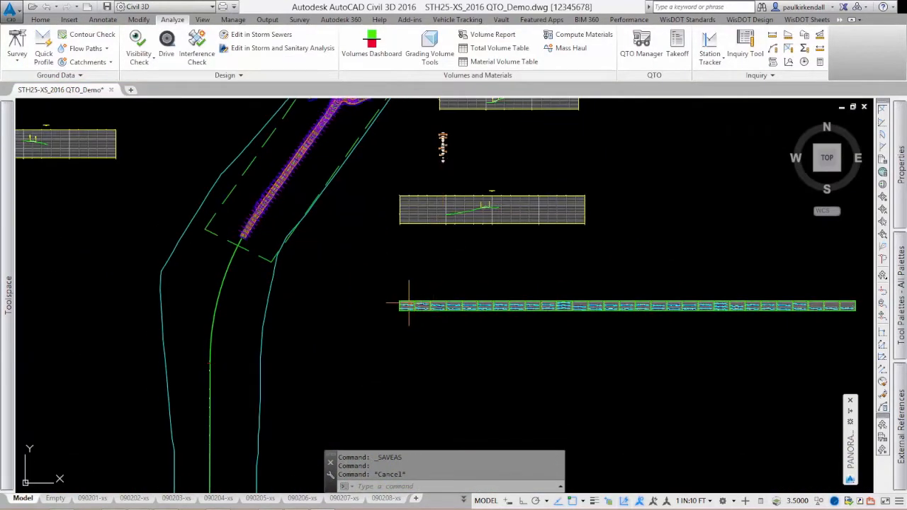
scroll(411, 305, up, 10)
scroll(355, 323, up, 8)
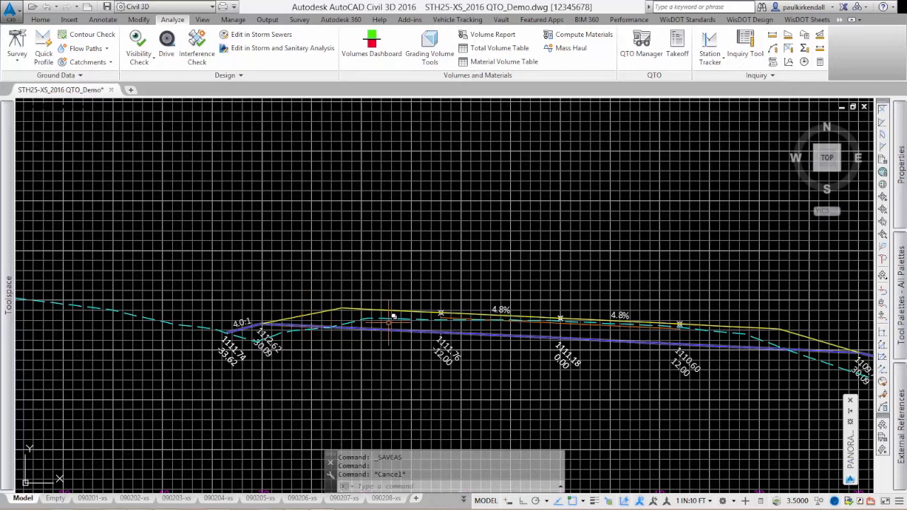
mouse_move(408, 367)
middle_down()
mouse_move(423, 392)
mouse_move(376, 327)
middle_up()
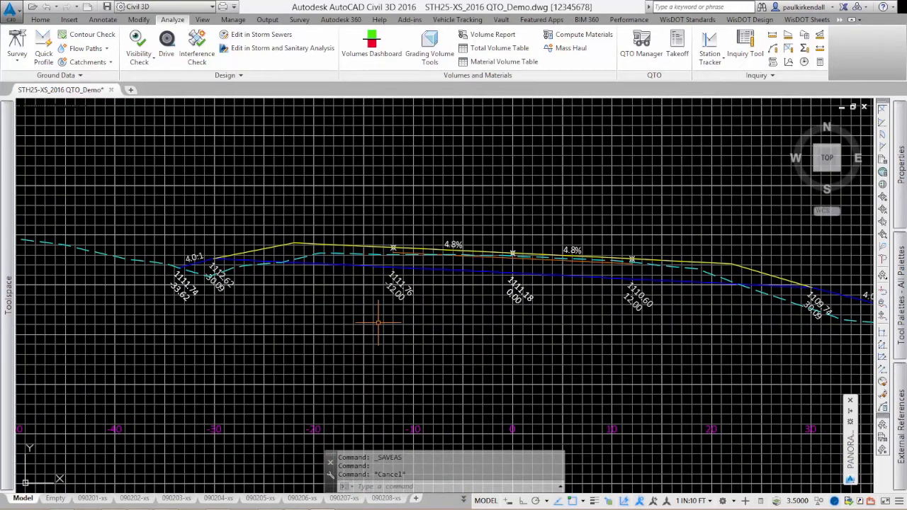
scroll(378, 322, down, 5)
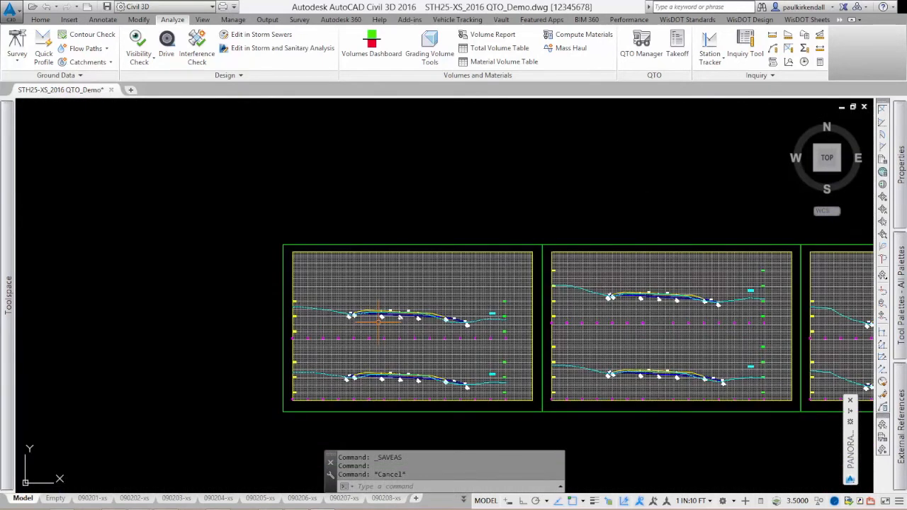
scroll(378, 322, up, 5)
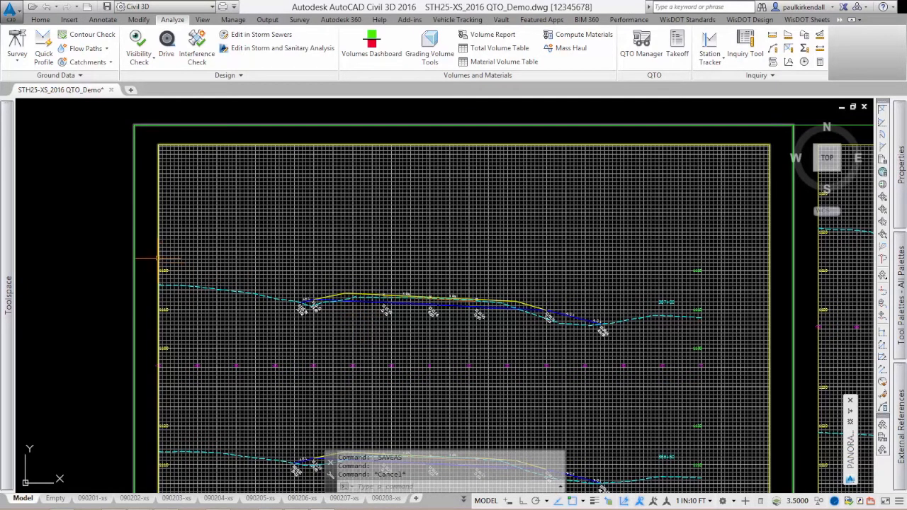
scroll(171, 254, down, 10)
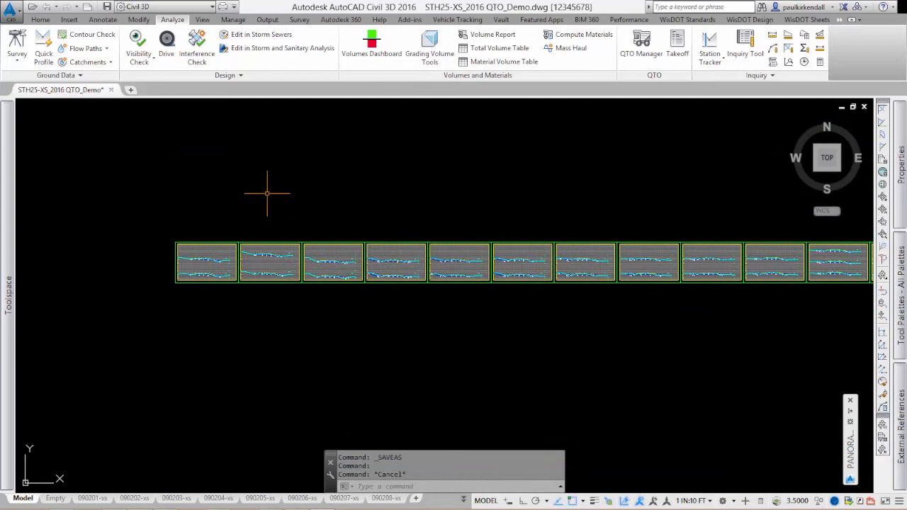
scroll(203, 259, up, 8)
Expand the Quantity Takeoff Criteria collection in the drawing's settings
mouse_move(8, 245)
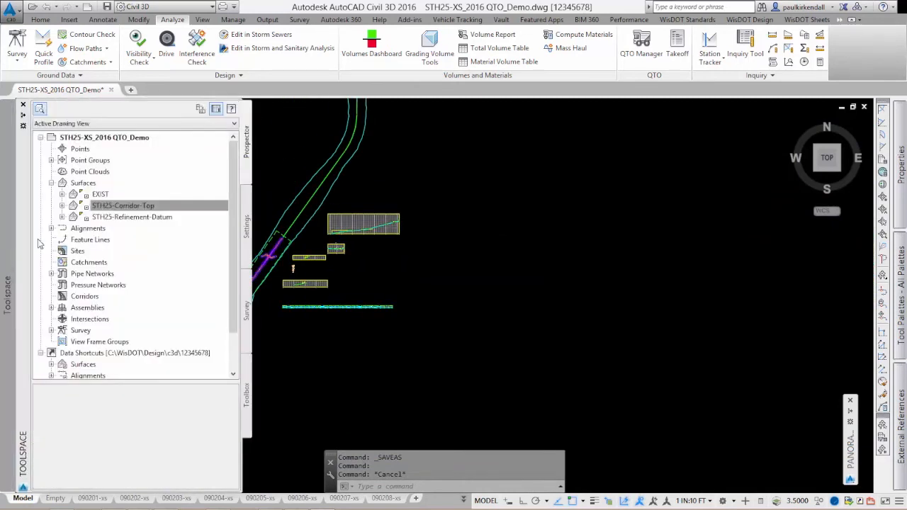
click(135, 124)
click(120, 144)
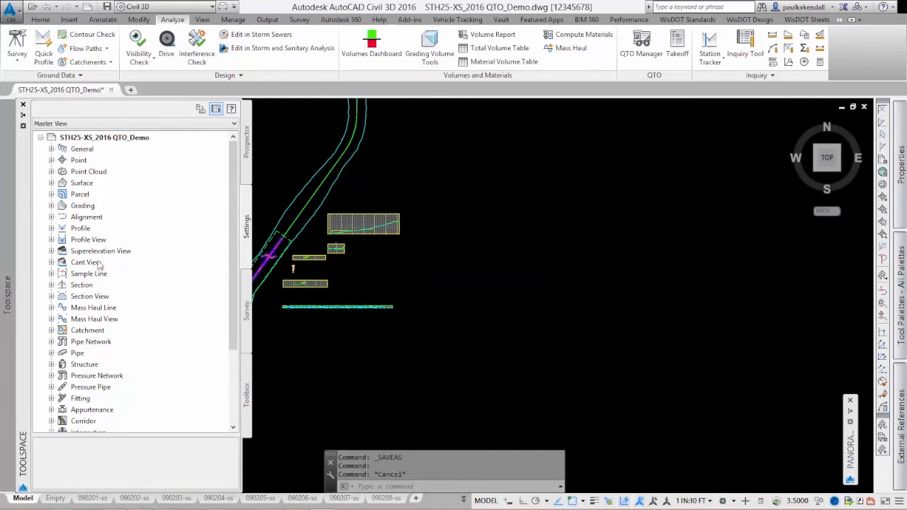
scroll(99, 264, down, 3)
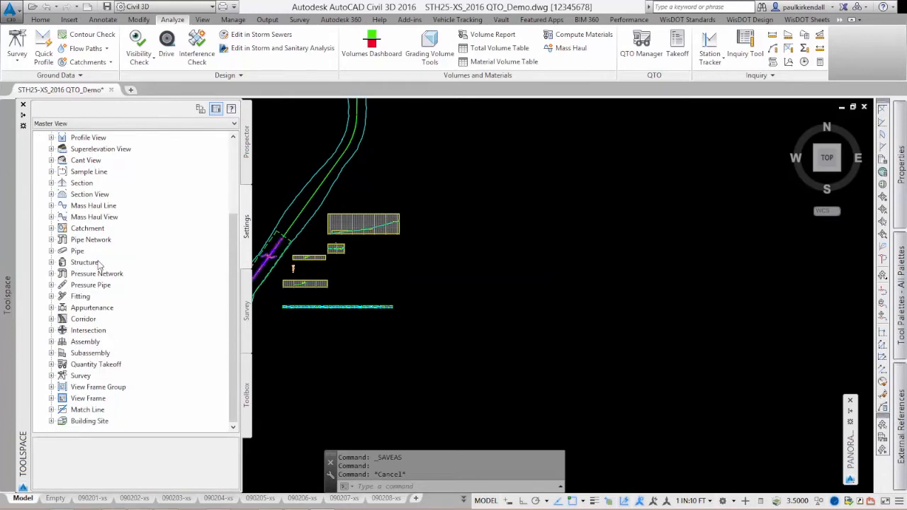
click(51, 364)
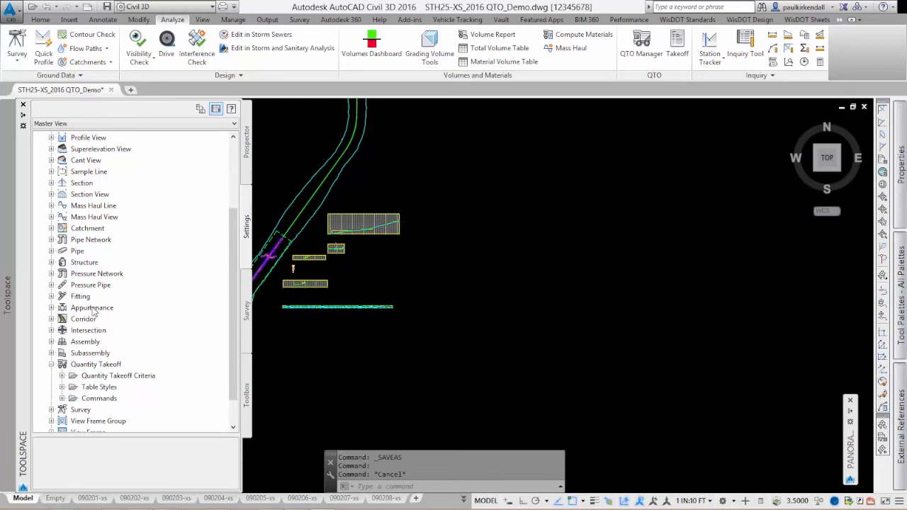
click(63, 376)
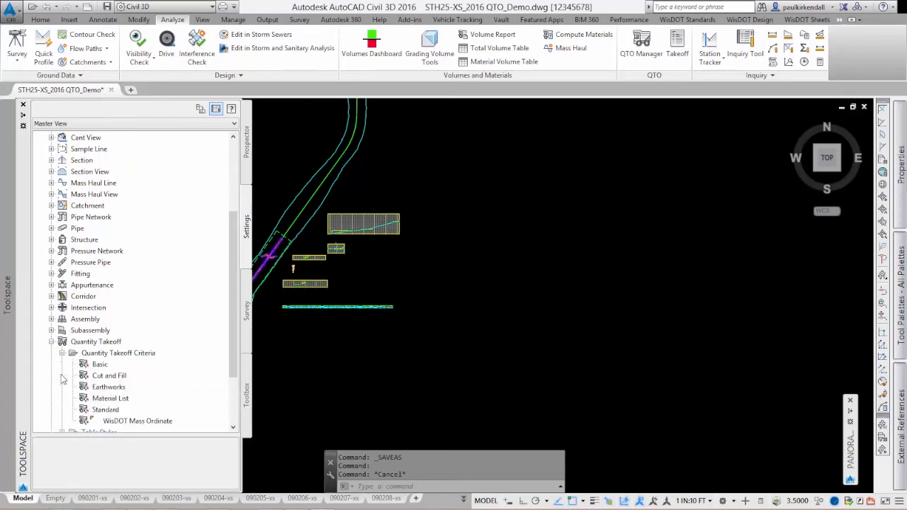
Open the WisDOT Mass Ordinate quantity takeoff criteria to view its material list
click(117, 353)
scroll(115, 358, down, 3)
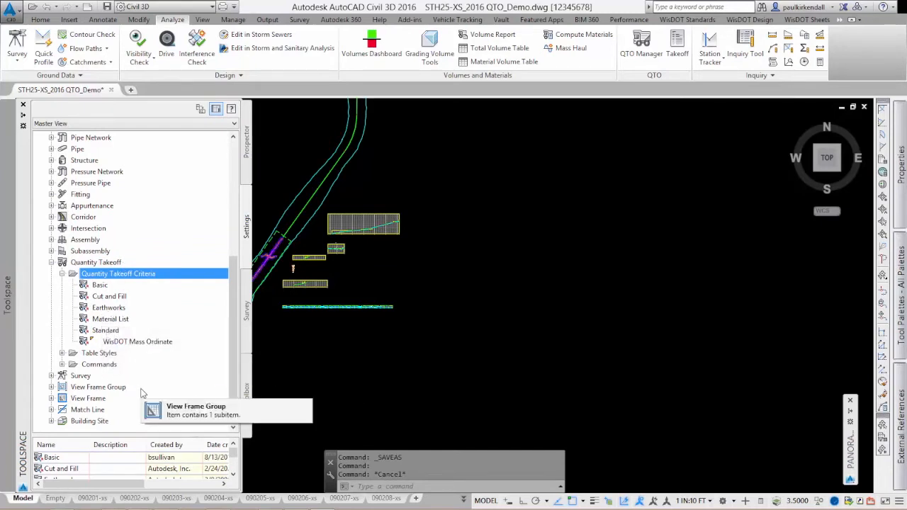
click(120, 343)
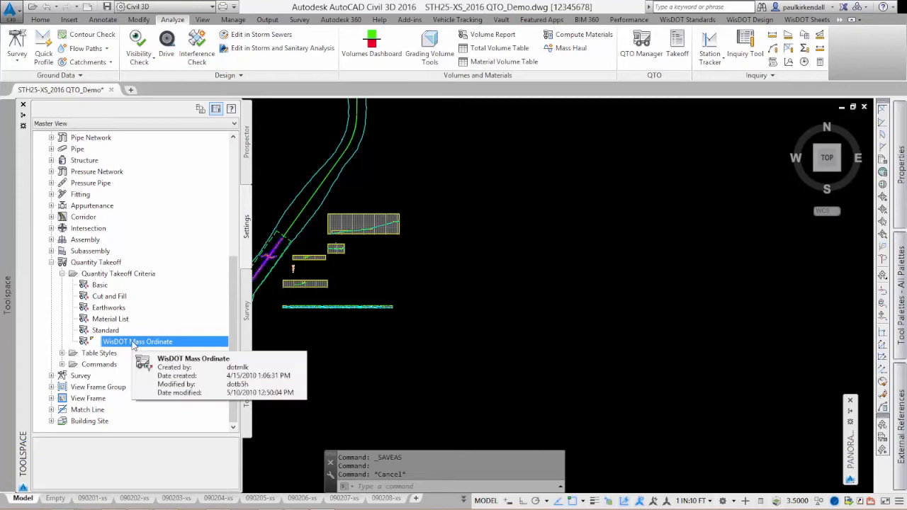
double_click(134, 343)
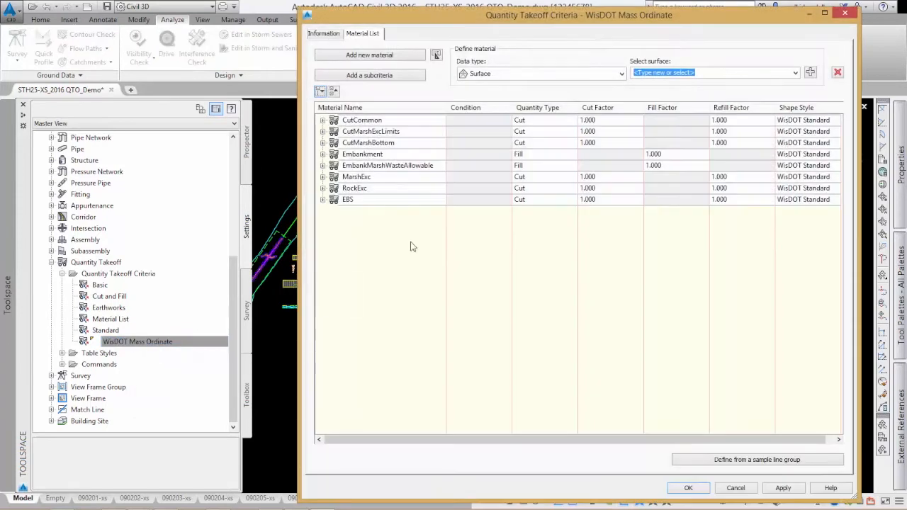
drag(557, 27, 451, 34)
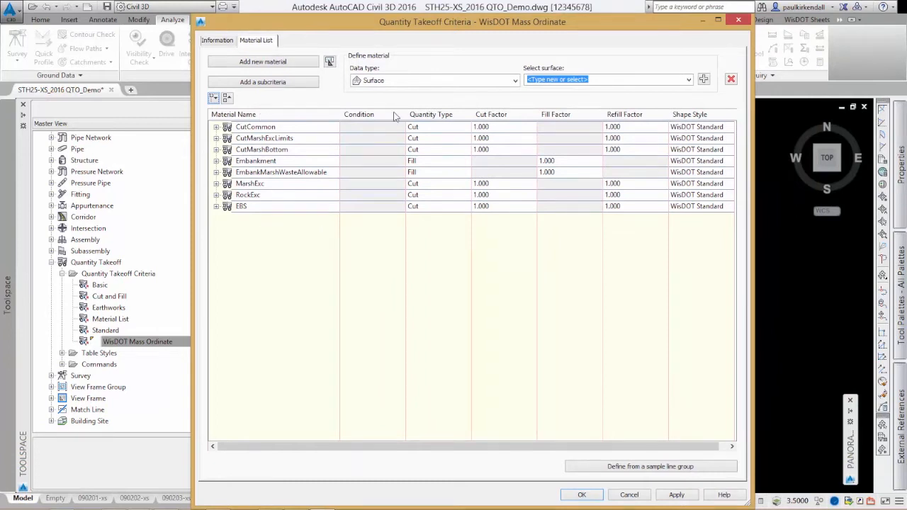
Review each material in the criteria, from CutCommon through Embankment and RockExc to EBS
click(253, 129)
click(276, 140)
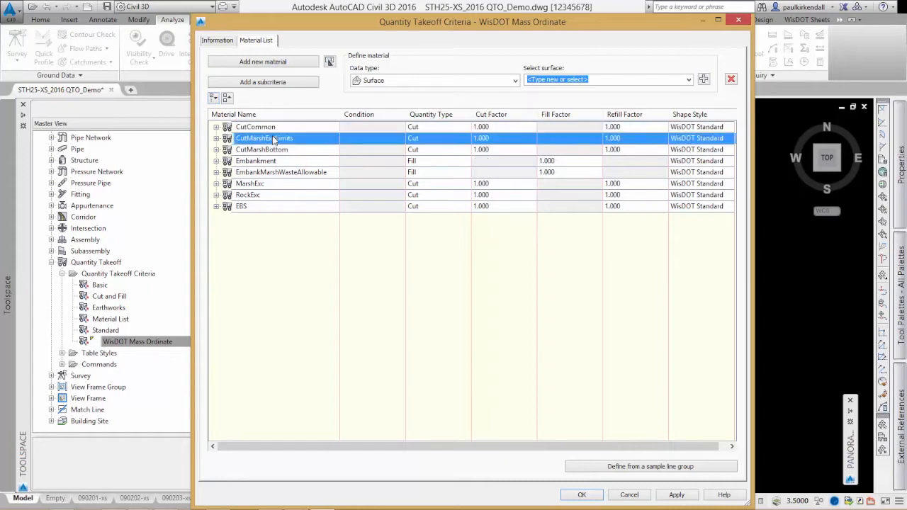
click(271, 150)
click(266, 162)
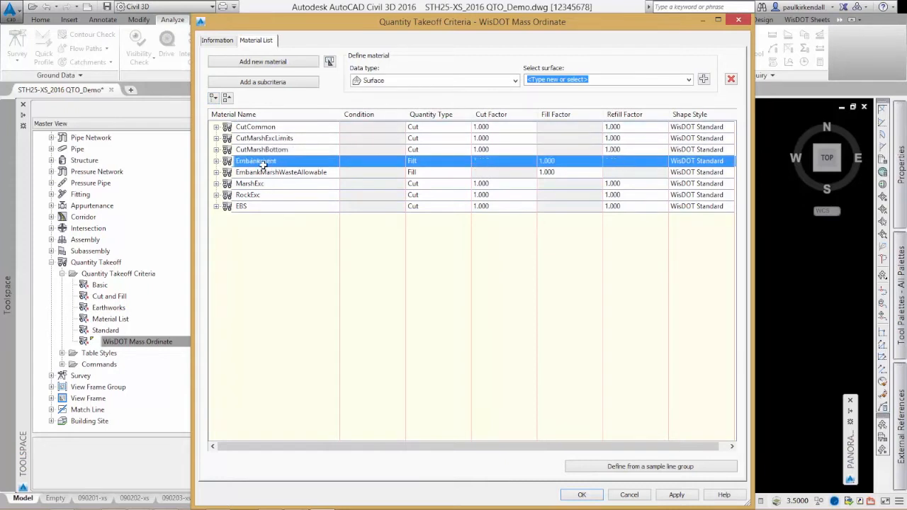
click(264, 173)
click(259, 186)
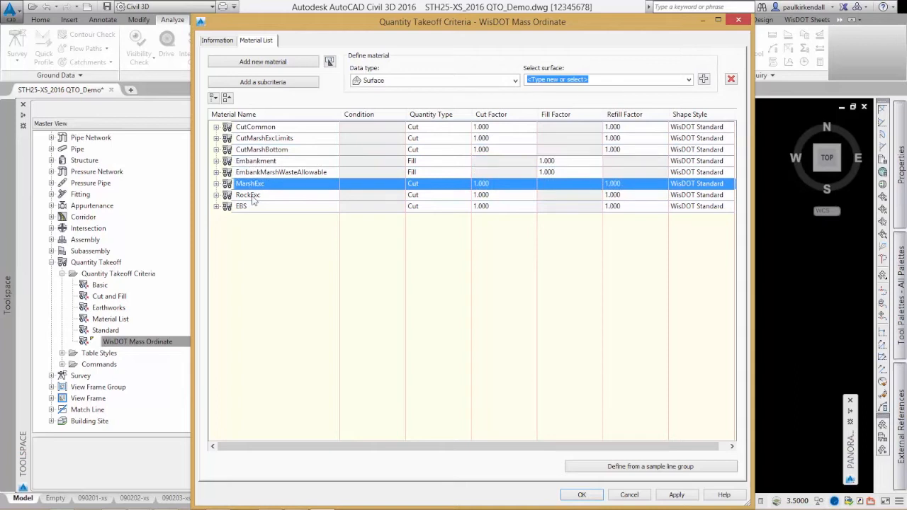
click(250, 198)
click(244, 212)
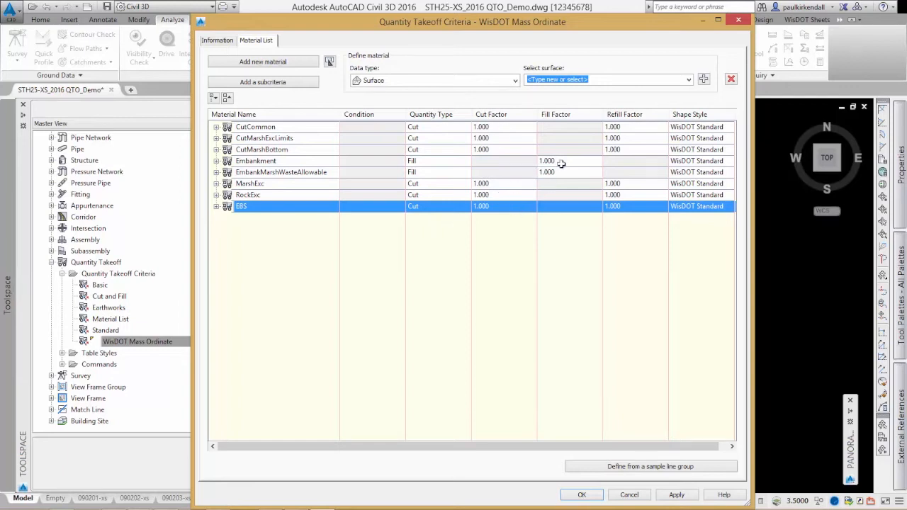
Check the Section display settings of CutCommon's WisDOT Standard shape style, then leave the style selection without changing it
click(706, 127)
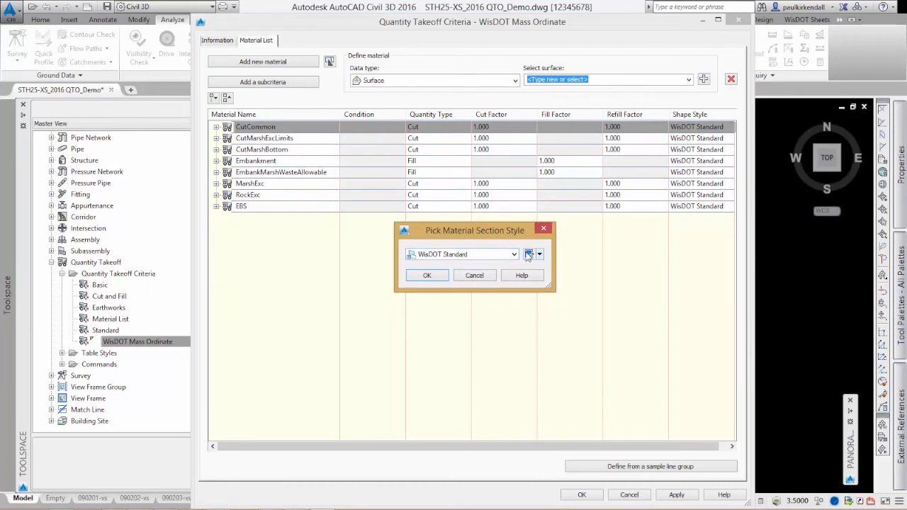
click(530, 254)
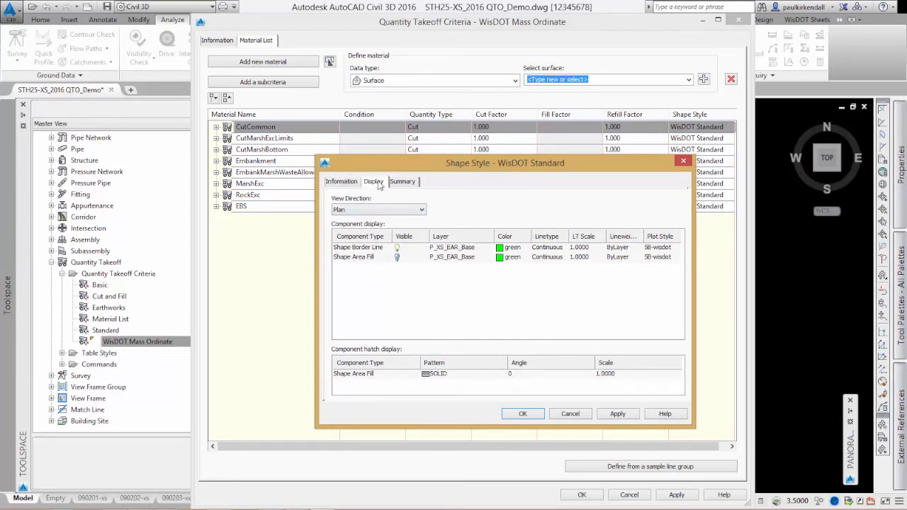
click(381, 211)
click(352, 235)
click(359, 248)
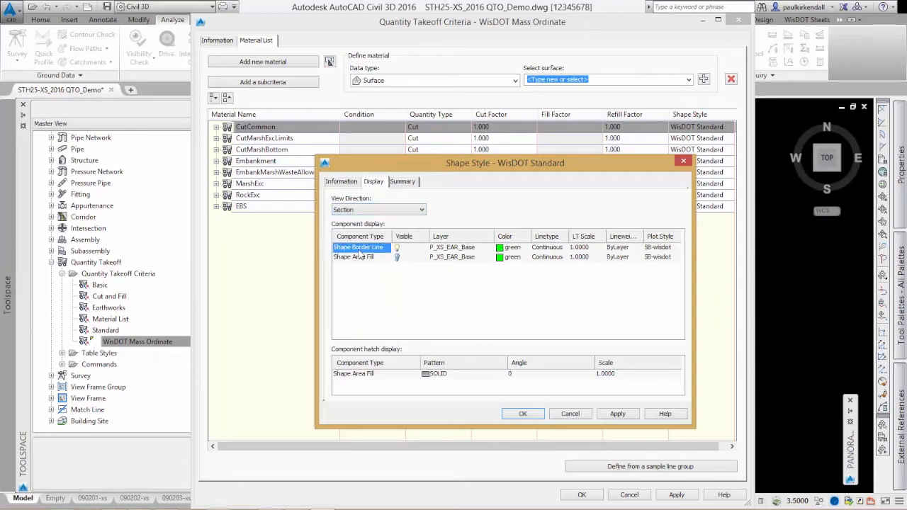
click(524, 415)
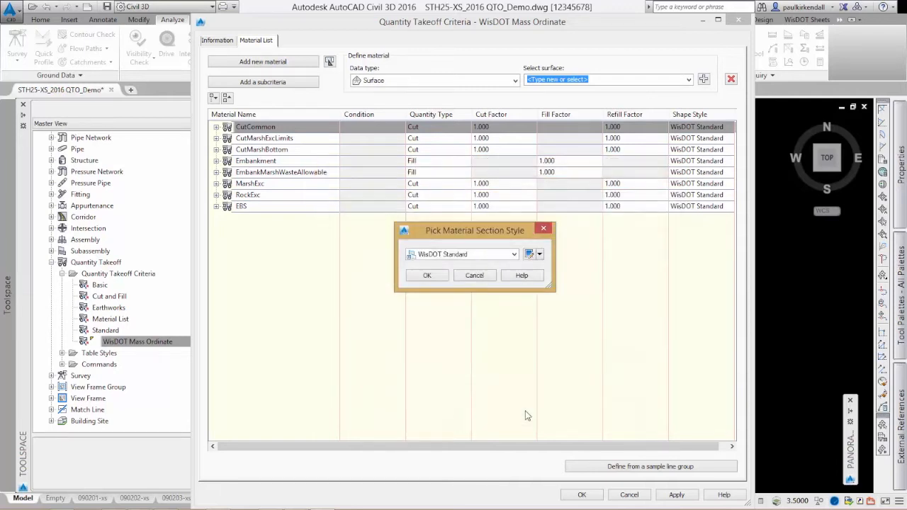
click(472, 276)
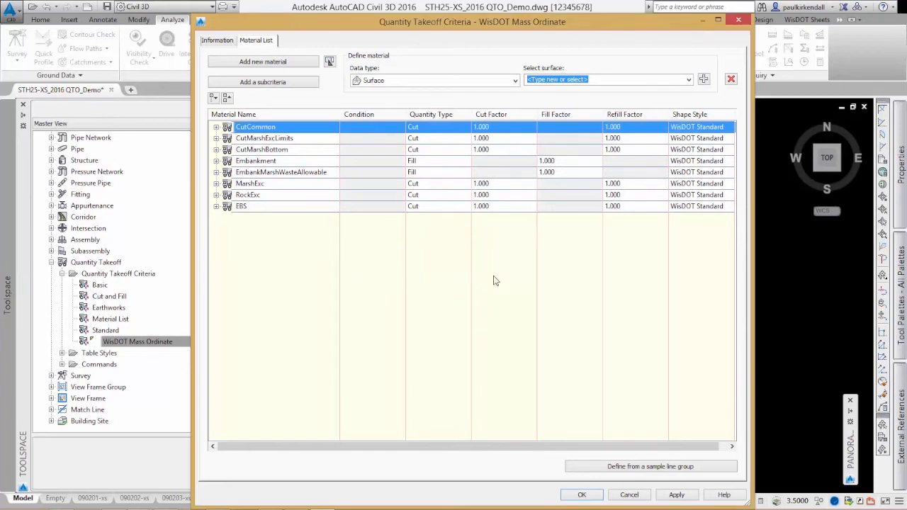
Cancel out of the WisDOT Mass Ordinate criteria and point out the Cut and Fill, Earthworks and Material List criteria
click(630, 496)
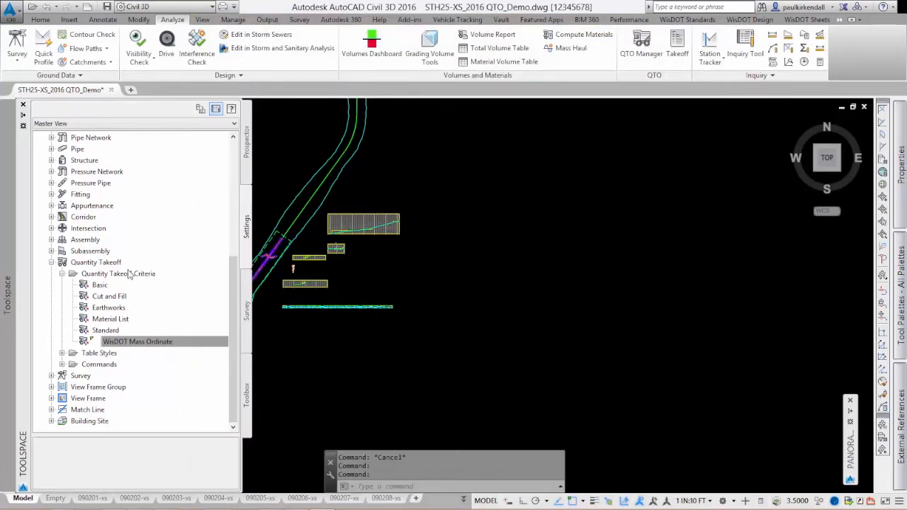
click(118, 298)
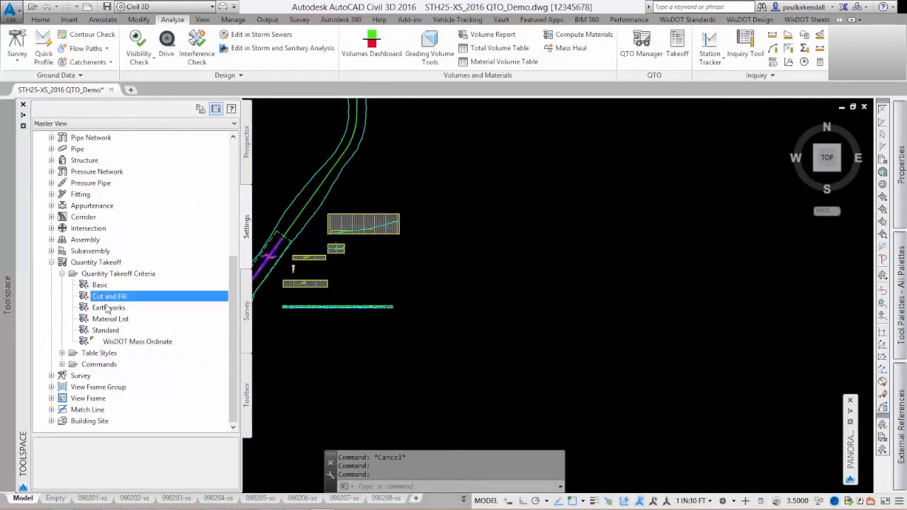
click(108, 309)
click(110, 319)
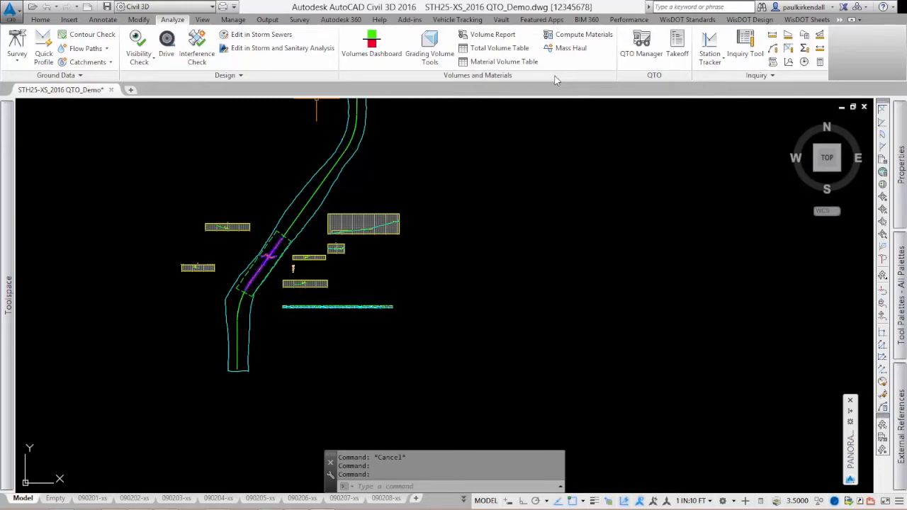
Start Compute Materials for the STH25BestFit alignment with the sample line group SLG-STH 25
click(580, 32)
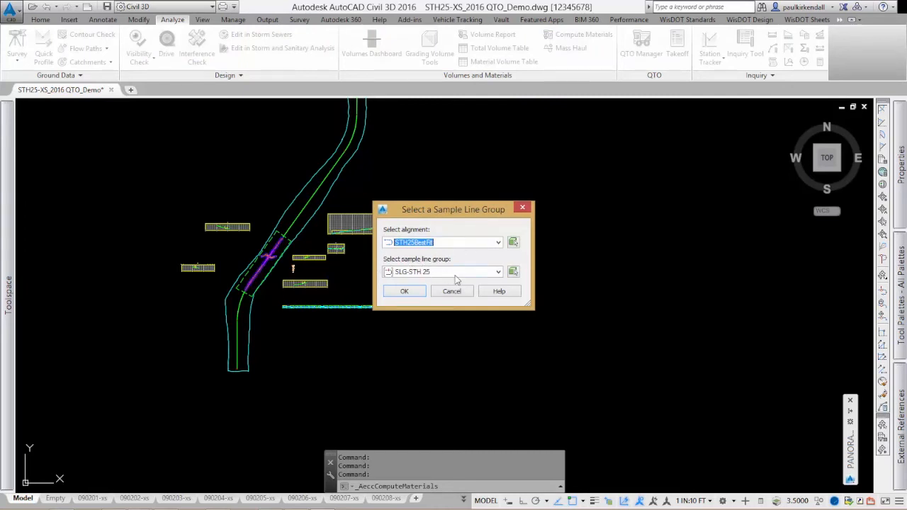
click(498, 242)
click(499, 242)
click(499, 273)
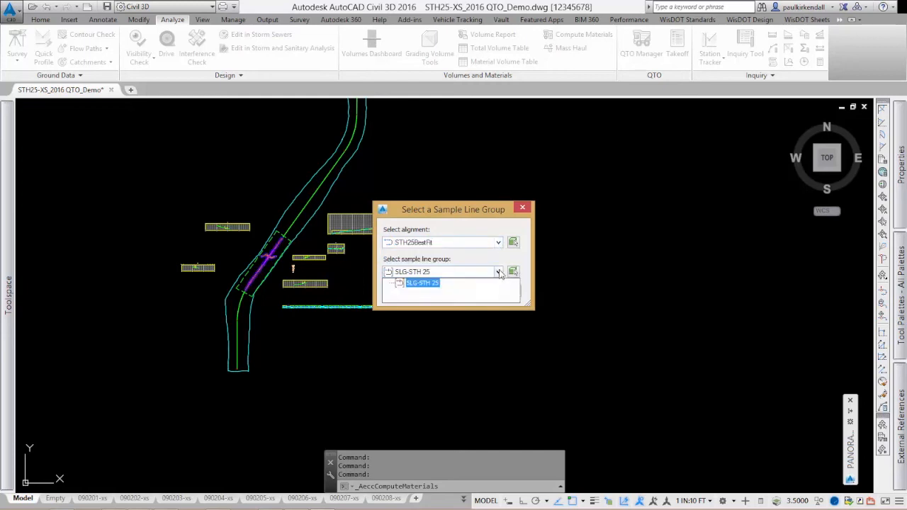
click(459, 262)
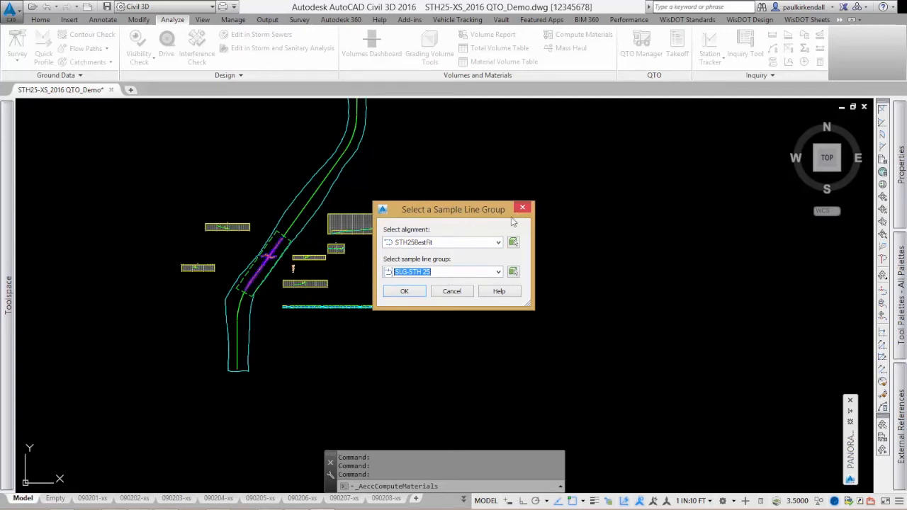
click(406, 290)
Examine the surface entries in the WisDOT Mass Ordinate criteria, including Exist, Final Datum and the marsh, rock and EBS limits
drag(476, 110, 436, 78)
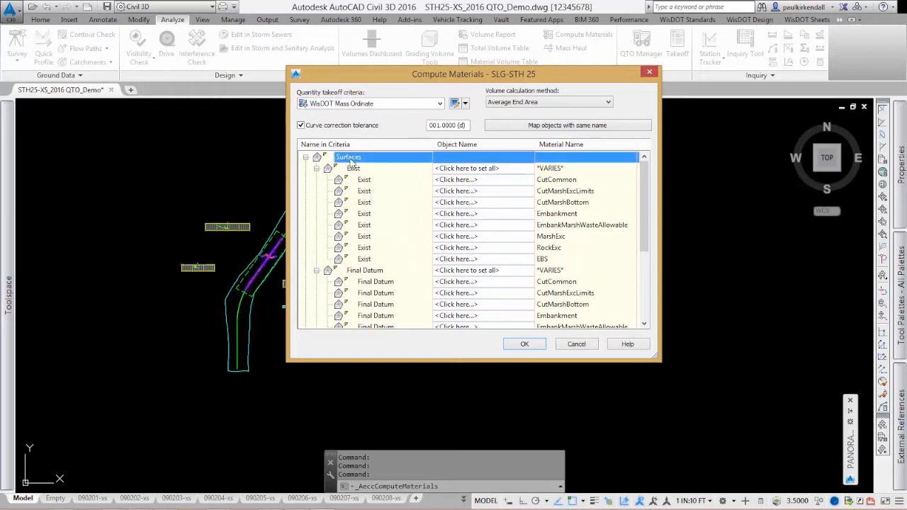
click(361, 271)
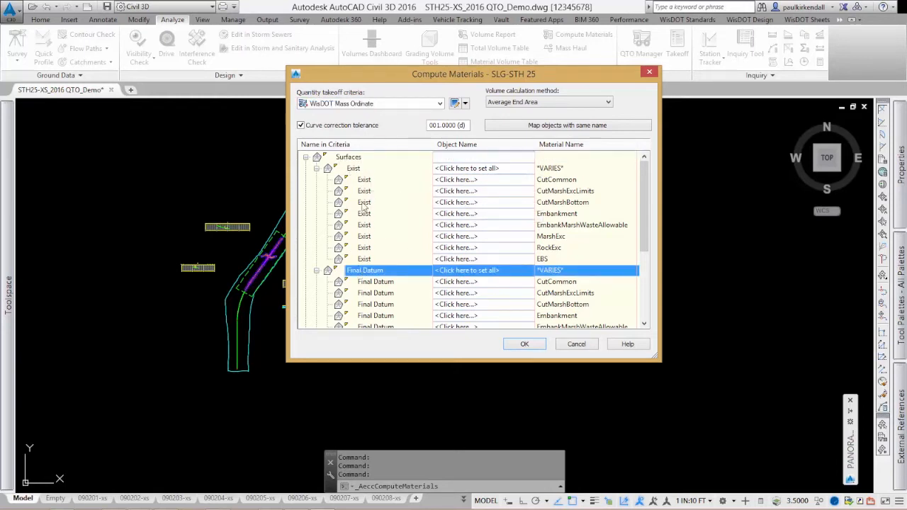
click(359, 170)
scroll(366, 228, down, 4)
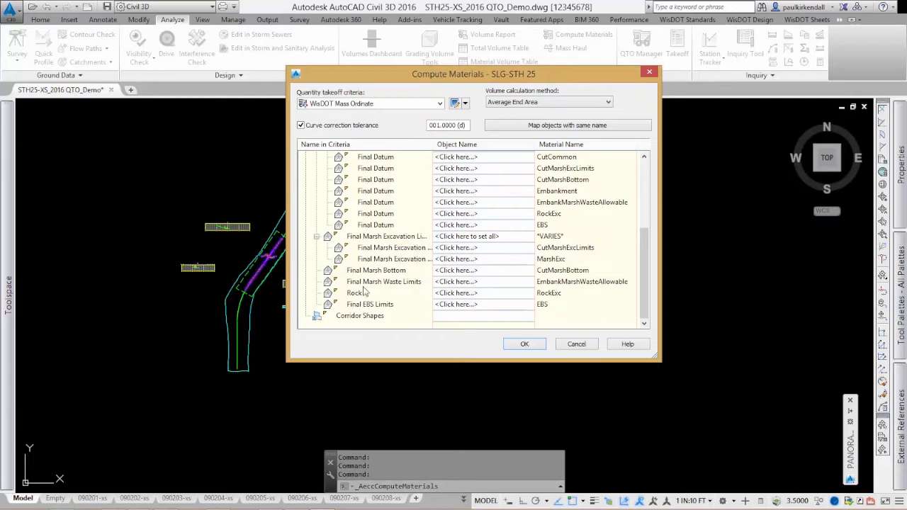
Map all Exist entries to the EXIST surface and all Final Datum entries to the STH25-Refinement-Datum surface
click(316, 236)
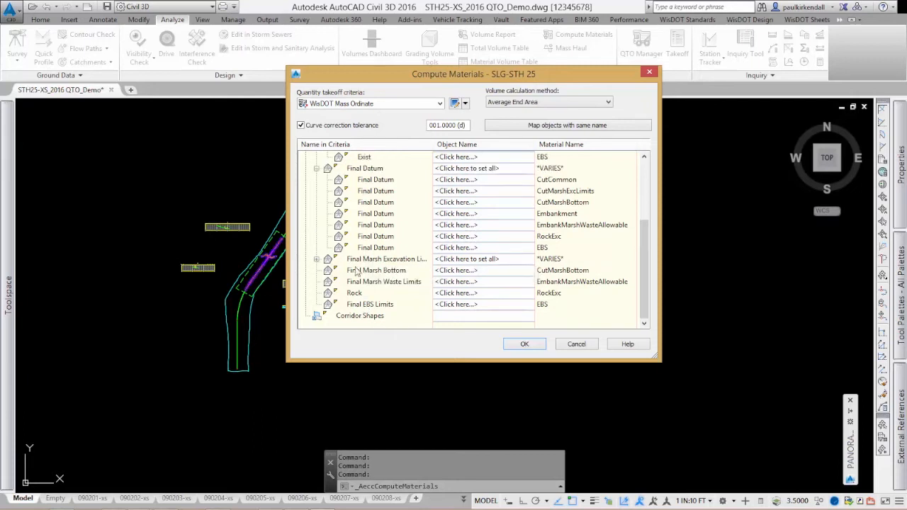
scroll(401, 252, up, 4)
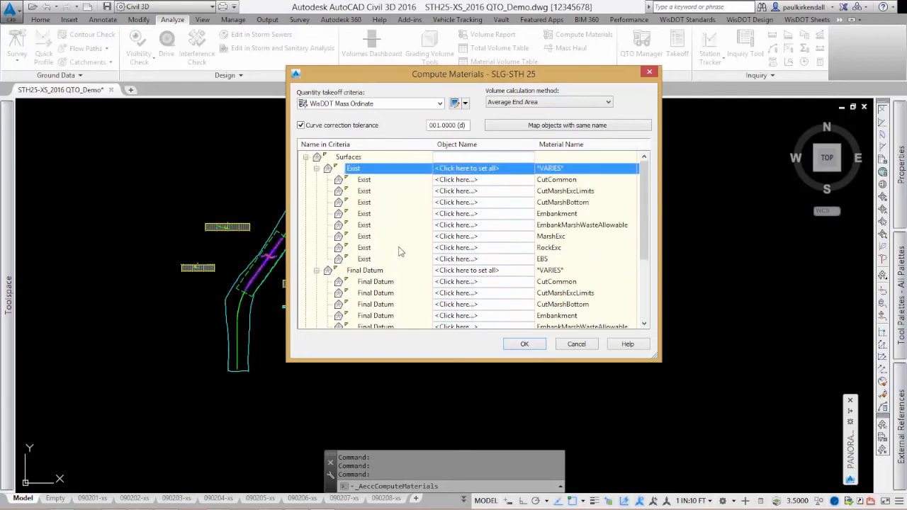
click(488, 173)
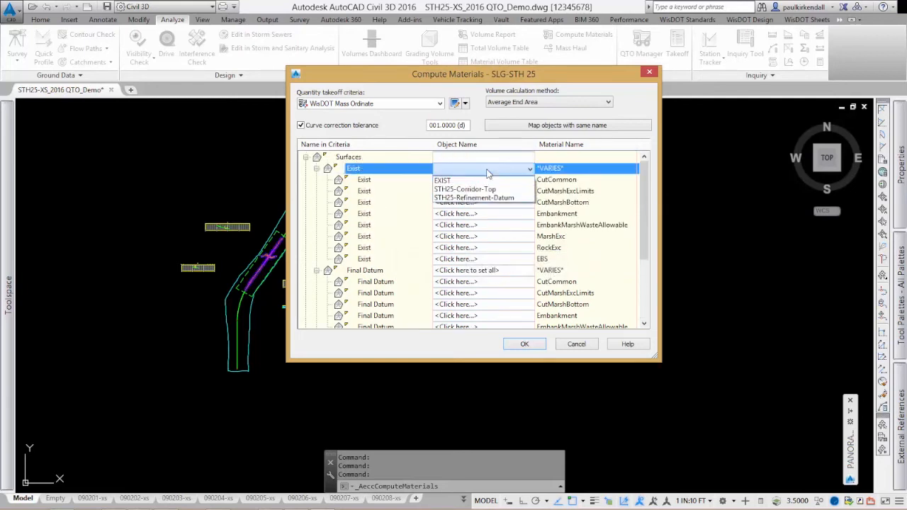
click(443, 180)
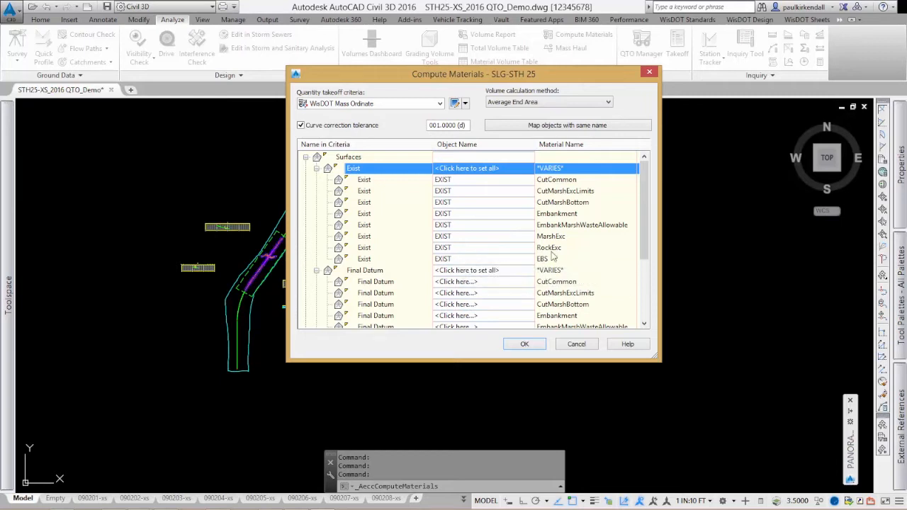
click(456, 272)
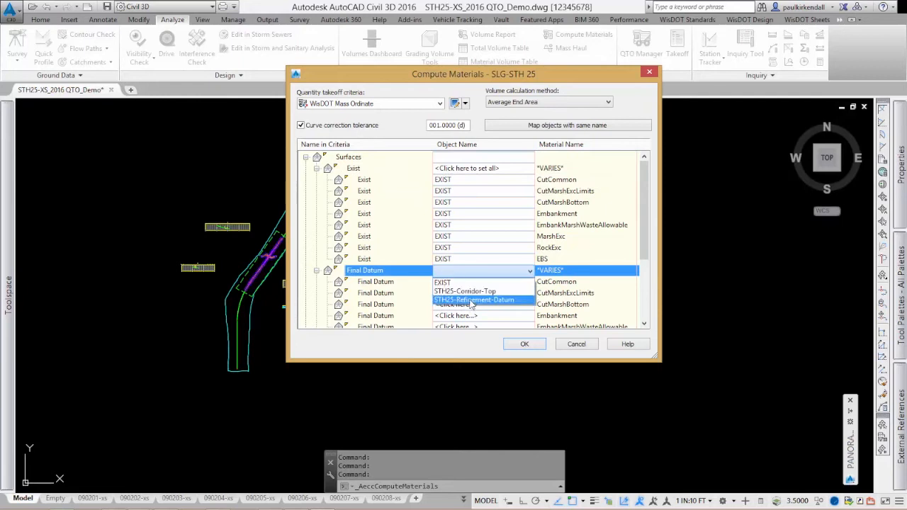
click(468, 301)
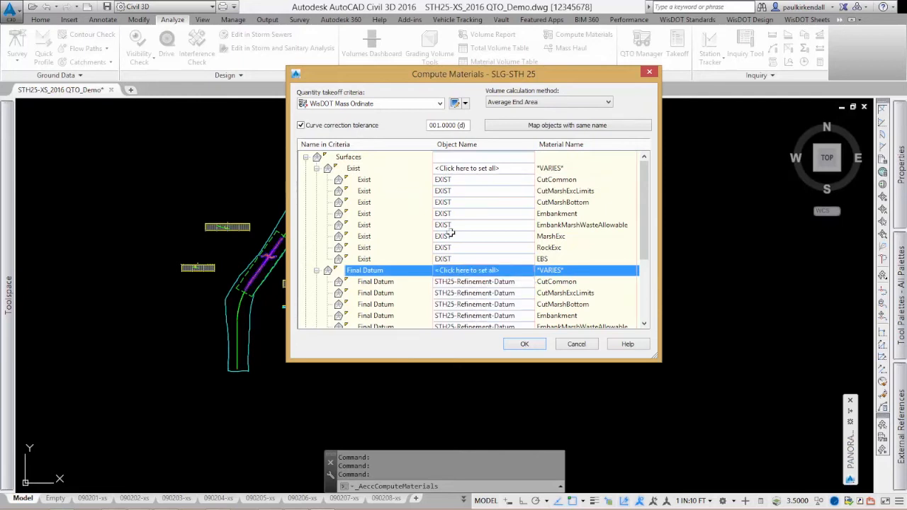
Compute the materials with the Average End Area method, accepting that the marsh, rock and EBS surfaces stay unmapped
scroll(396, 232, down, 3)
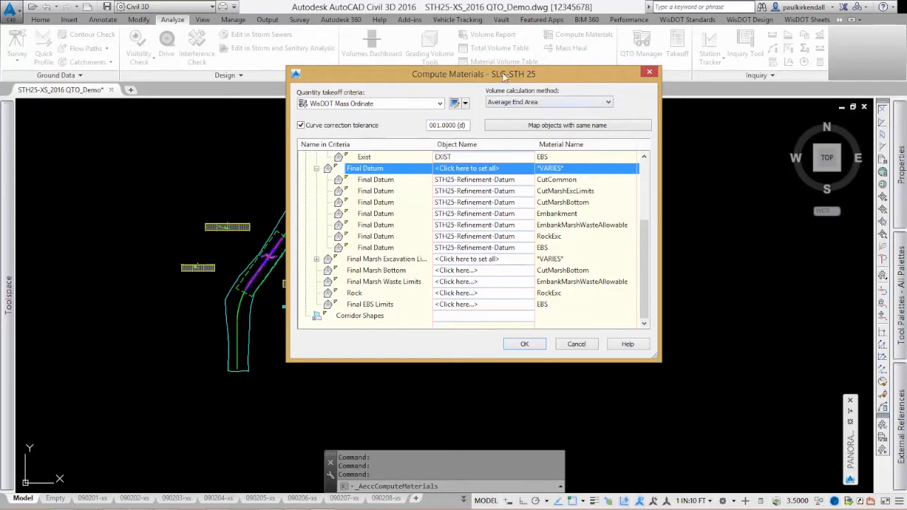
click(601, 104)
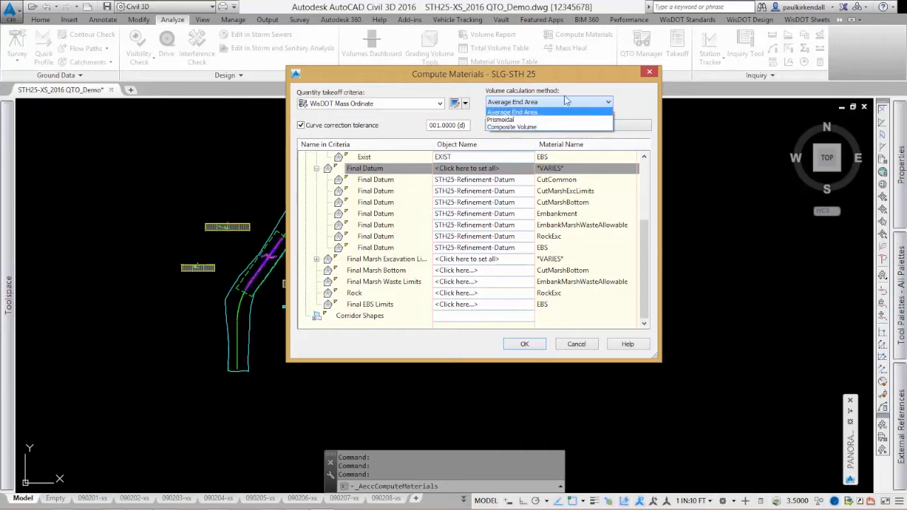
key(Escape)
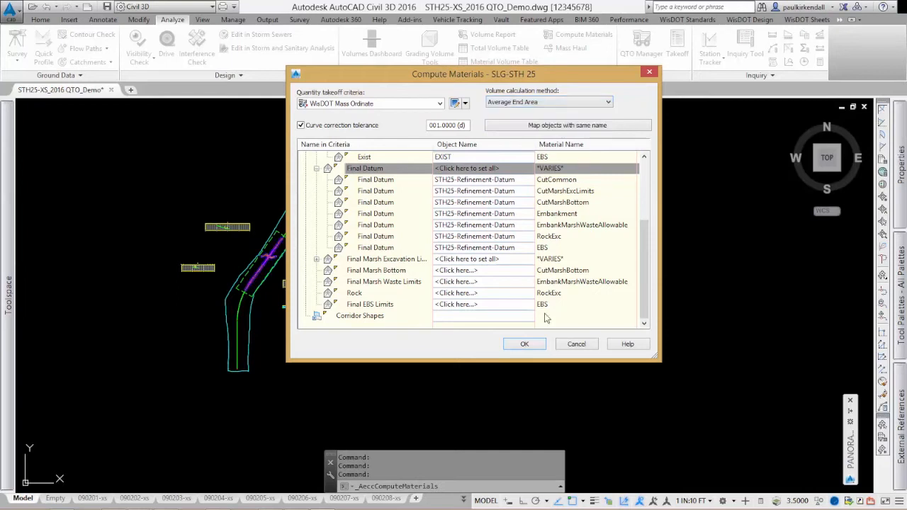
click(525, 344)
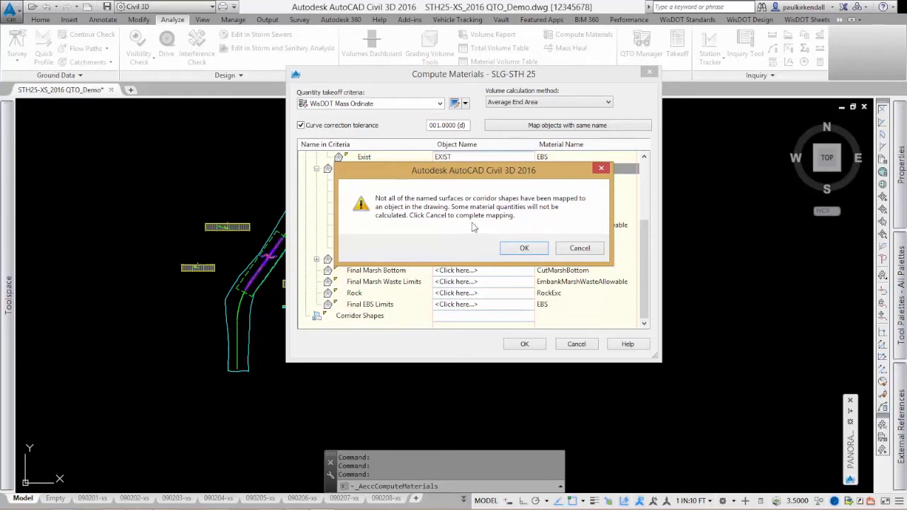
click(524, 249)
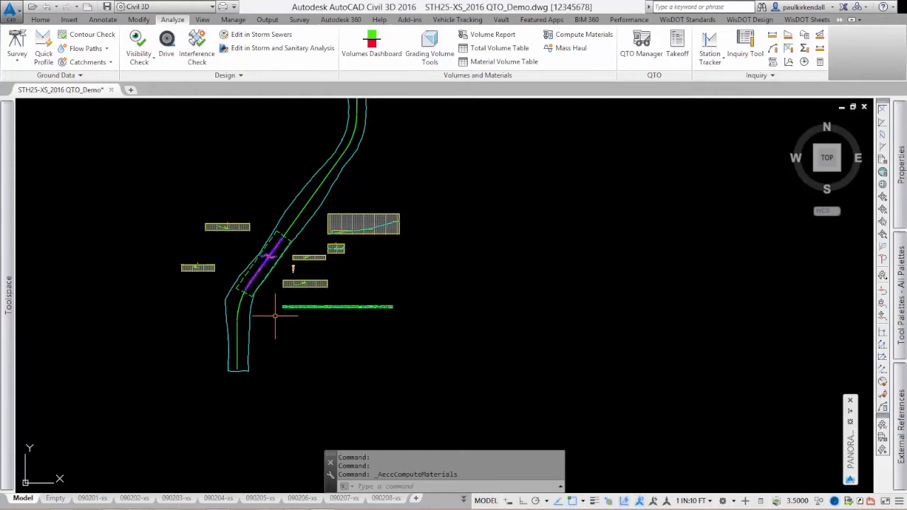
Inspect the cut and fill areas on the cross sections and open the section view group properties from the 366+50 view
scroll(284, 306, up, 8)
scroll(284, 307, up, 5)
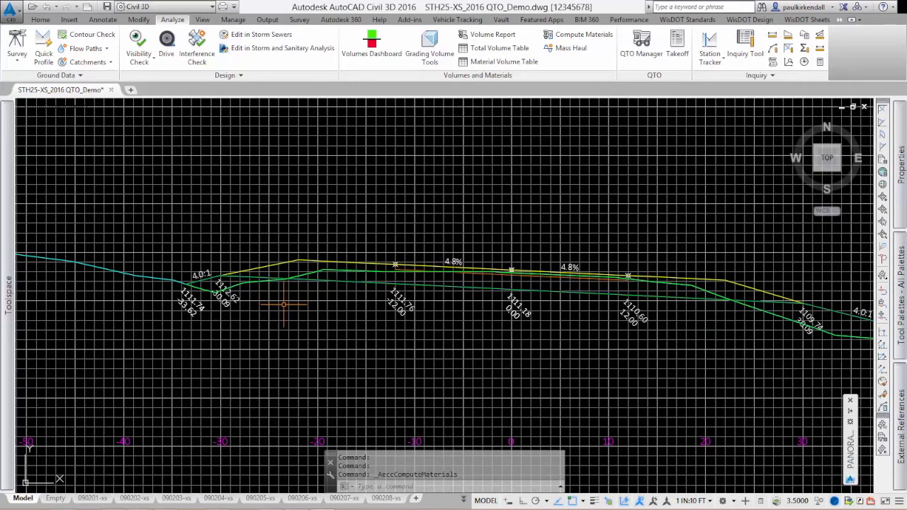
mouse_move(263, 273)
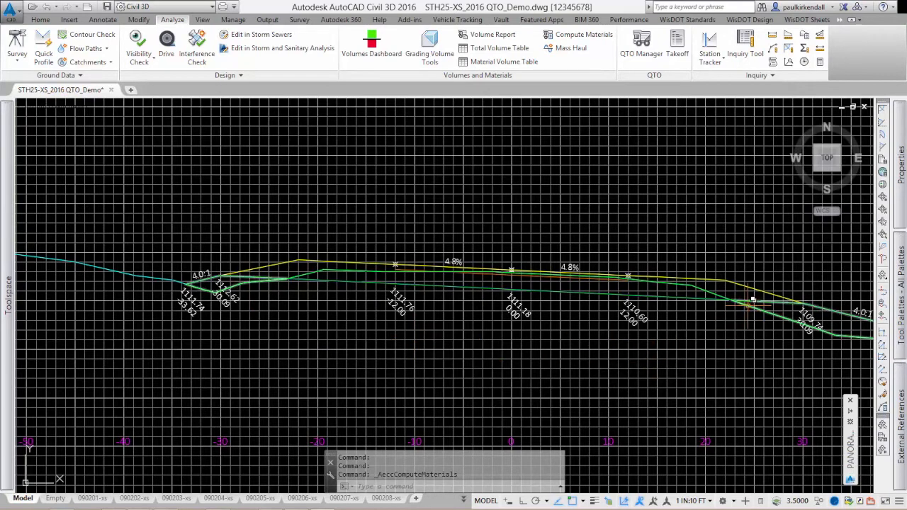
scroll(738, 312, down, 5)
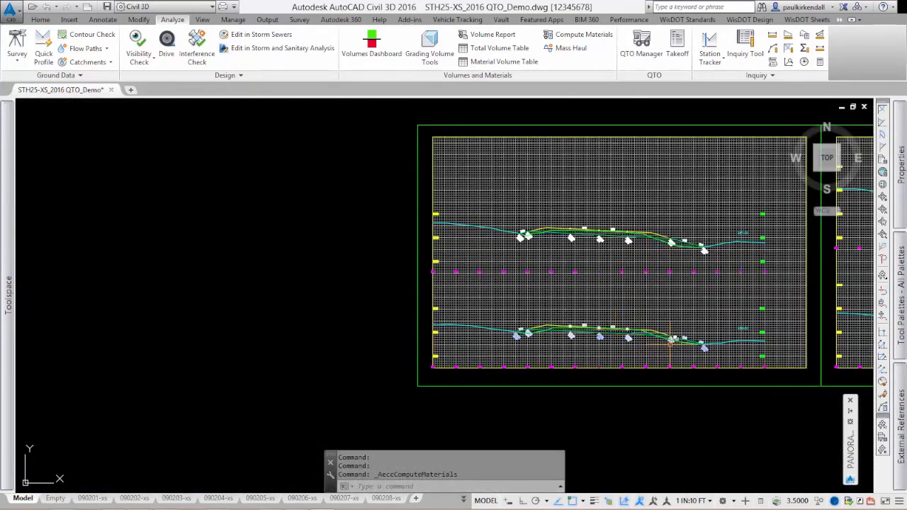
scroll(670, 341, up, 5)
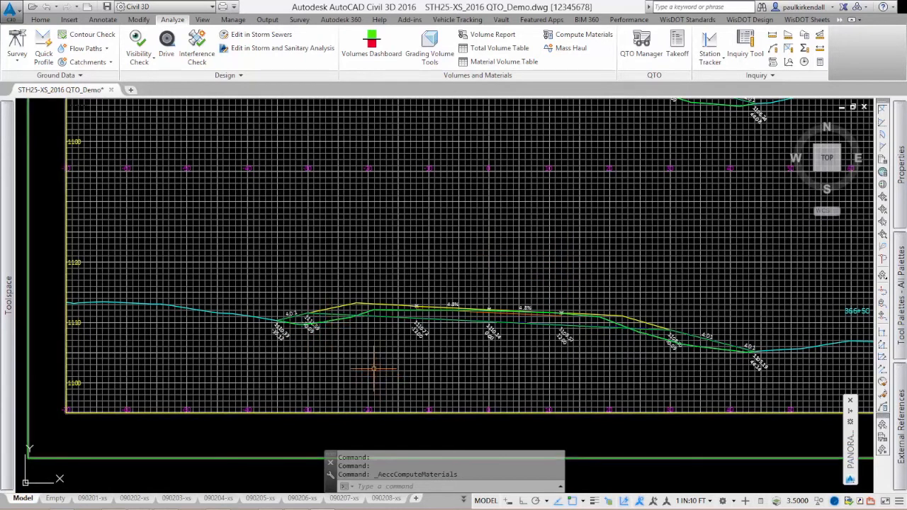
scroll(363, 408, up, 5)
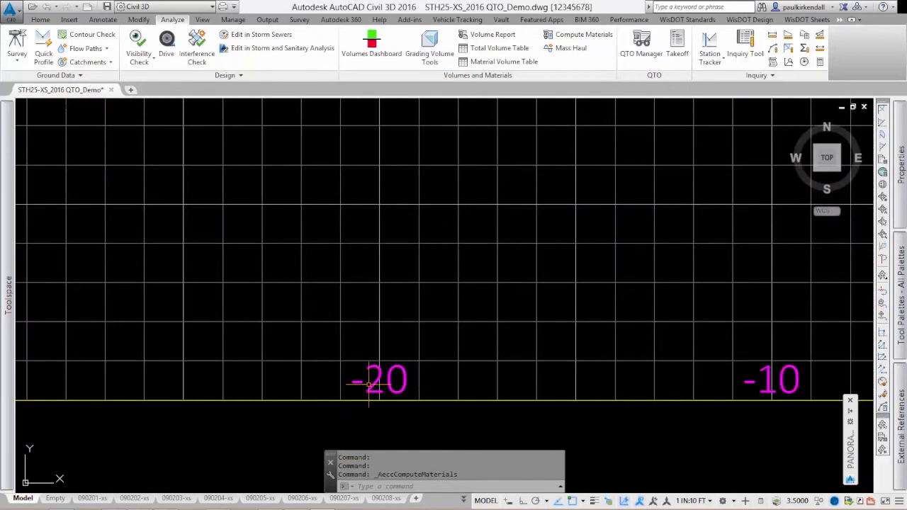
click(373, 385)
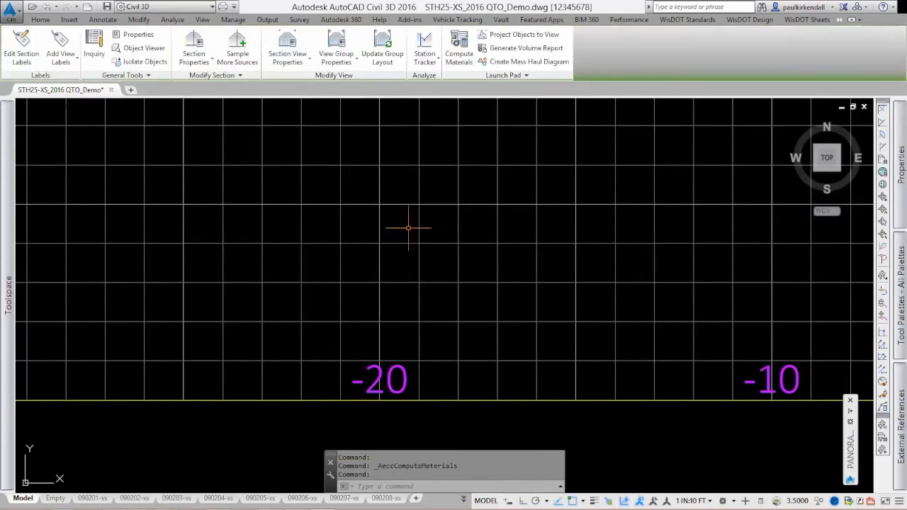
click(338, 43)
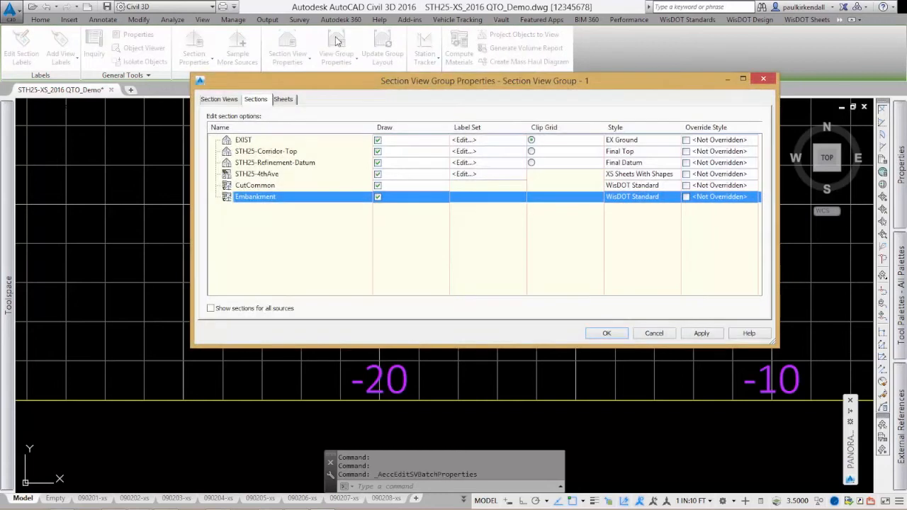
Set the style of the Embankment section to FILL in the section view group
click(268, 188)
click(266, 198)
click(632, 199)
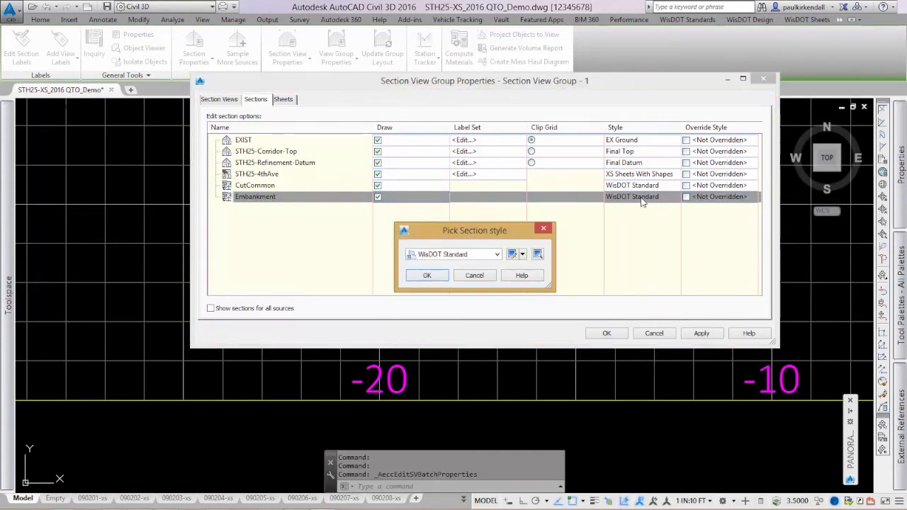
click(498, 254)
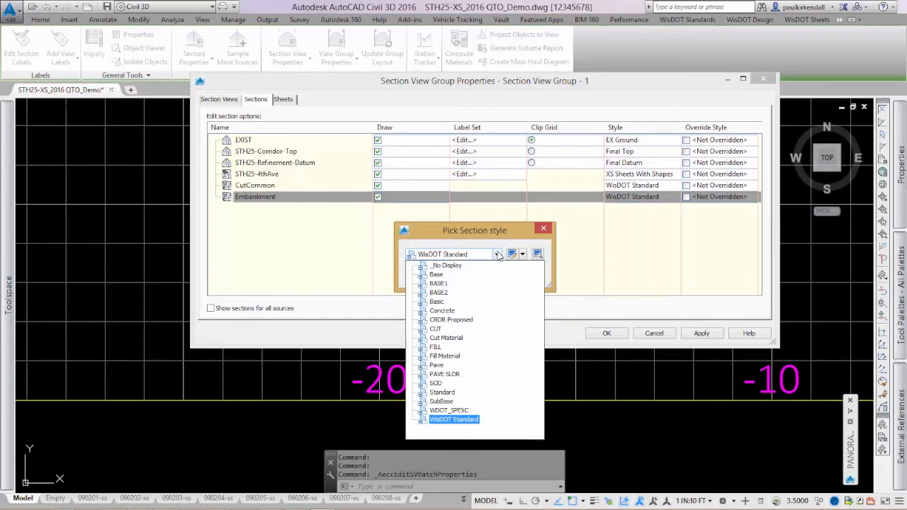
key(Escape)
key(Escape)
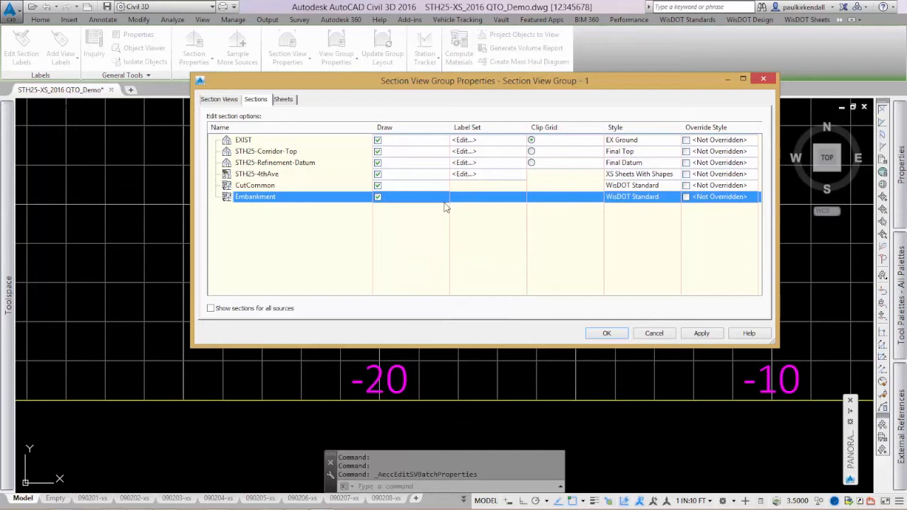
click(617, 195)
click(474, 254)
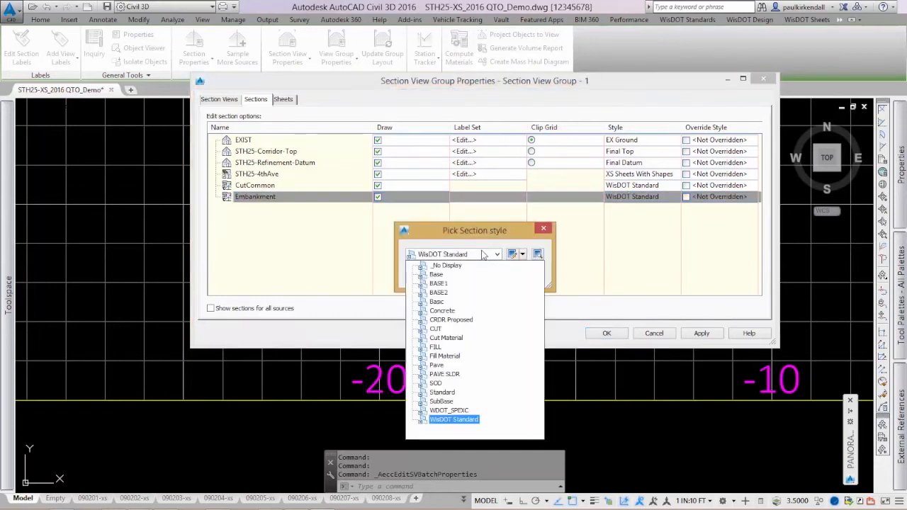
click(436, 347)
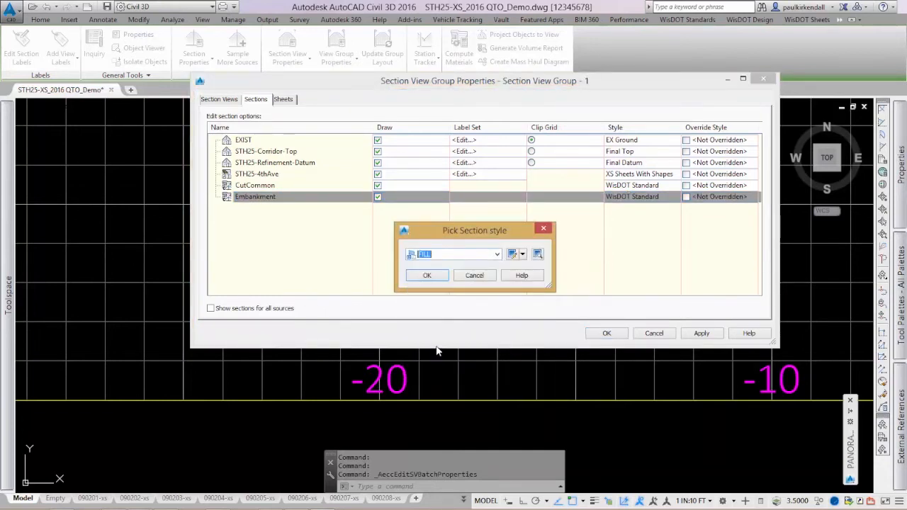
click(428, 277)
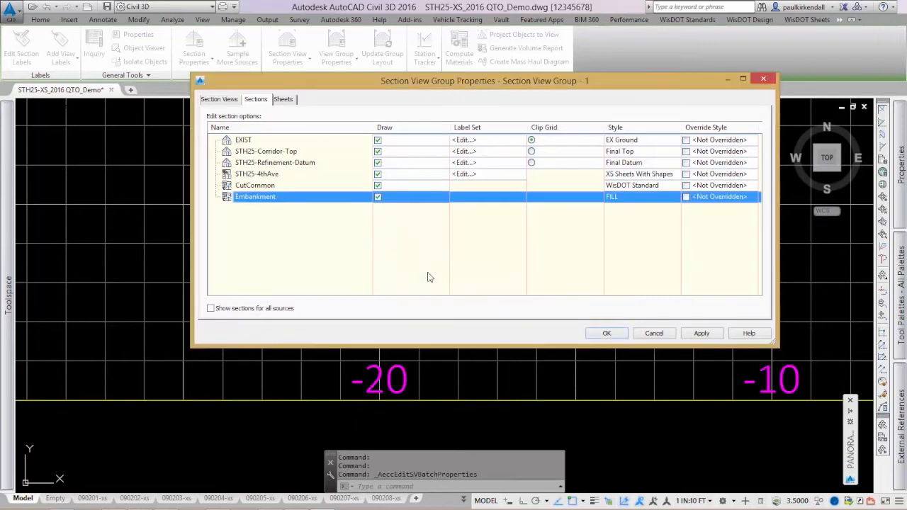
Set the CutCommon section's style to CUT, checking the shape area fill's layer and visibility in that style's Section display
click(622, 187)
click(487, 254)
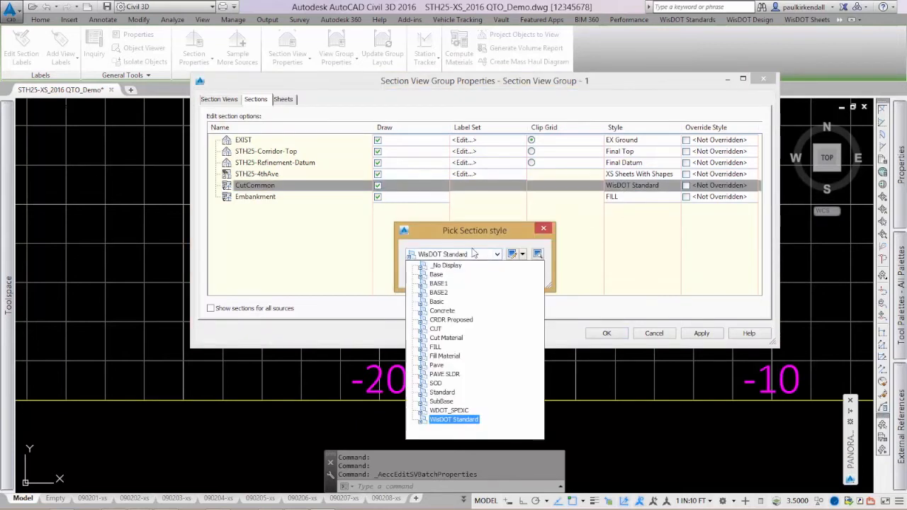
click(436, 329)
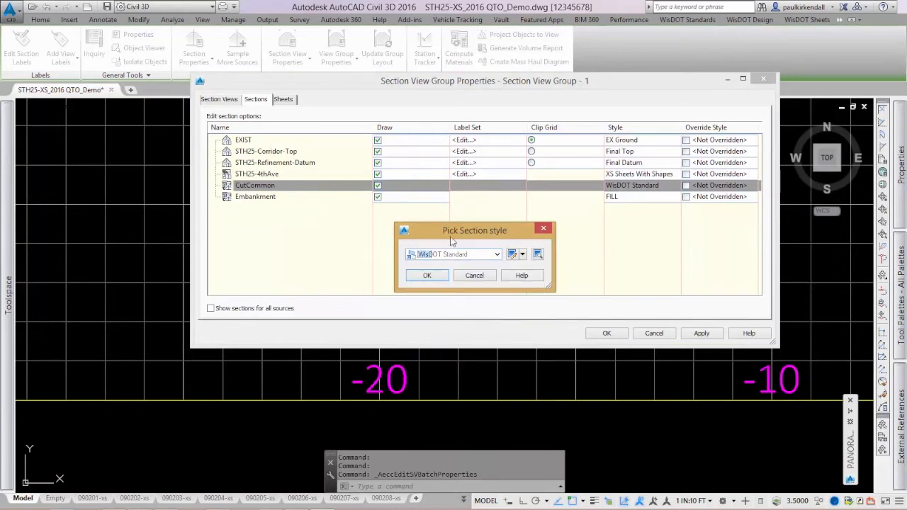
click(512, 254)
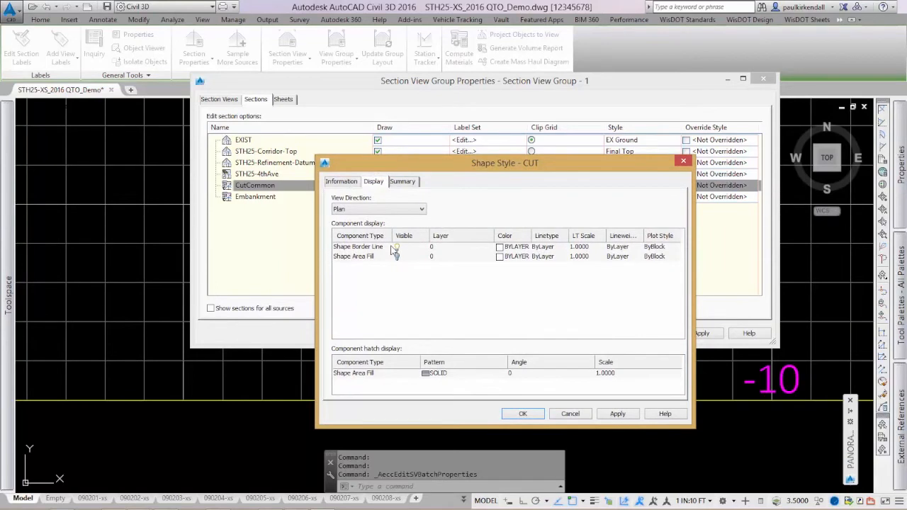
click(380, 211)
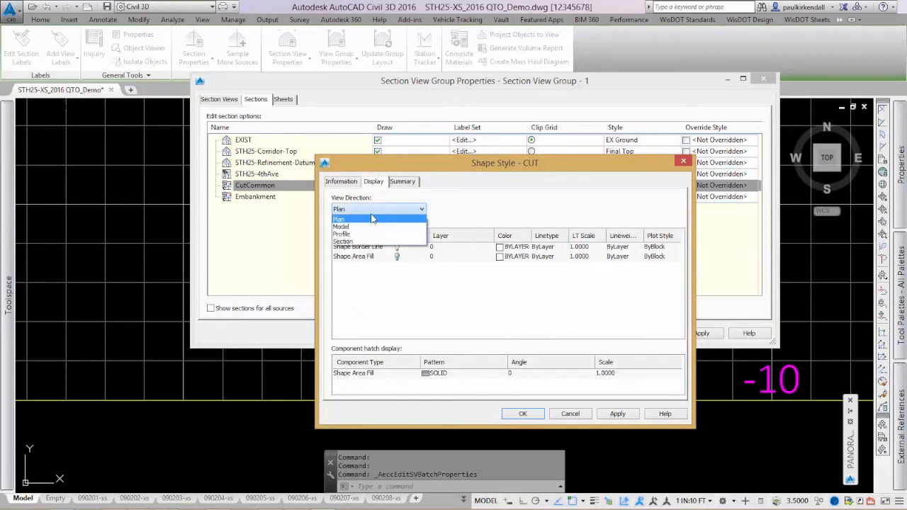
click(344, 242)
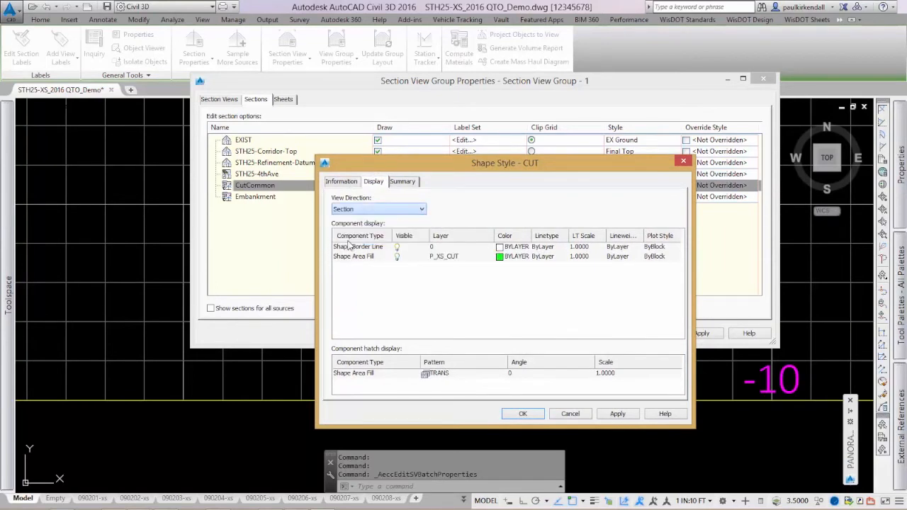
click(430, 263)
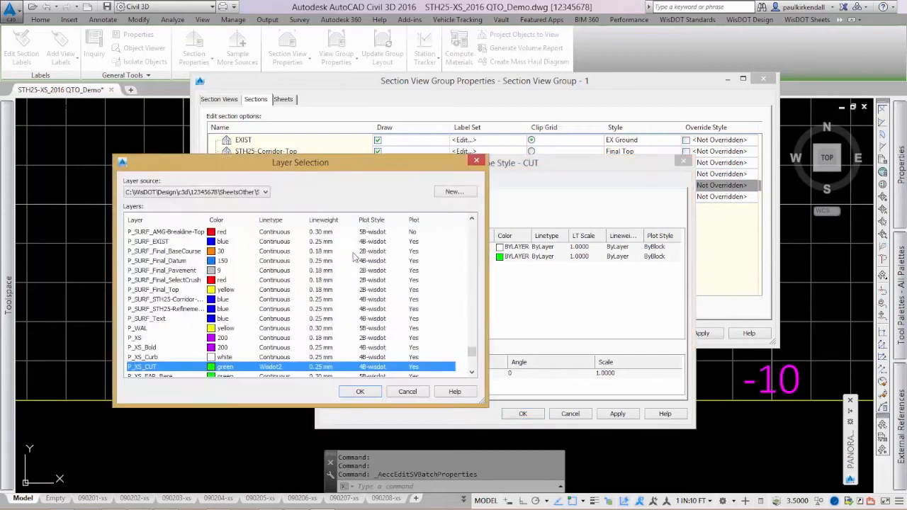
key(Escape)
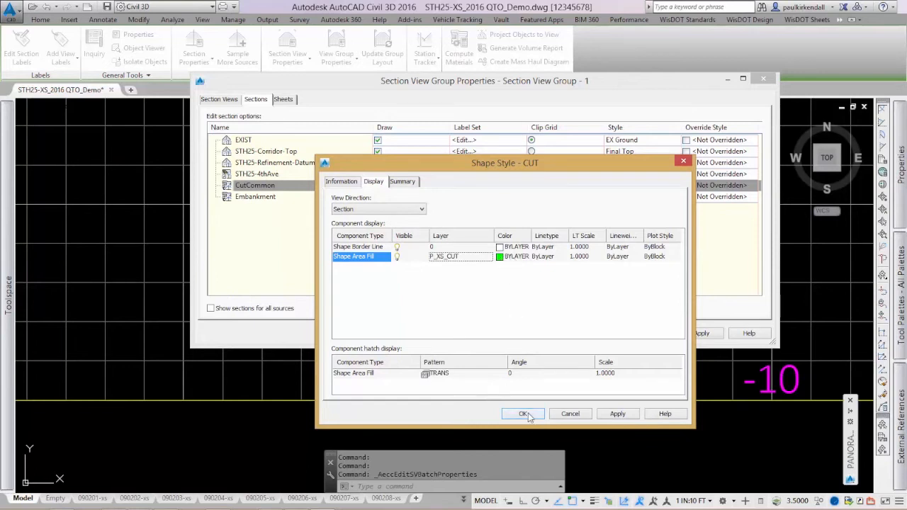
click(398, 256)
click(522, 414)
click(432, 276)
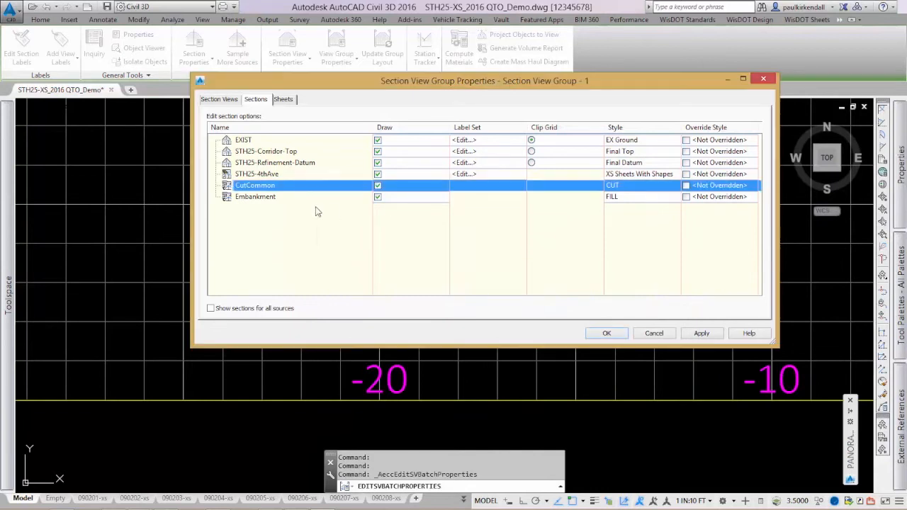
Check the shape area fill's layer and hatch in the Embankment FILL style's Section display, and apply the section view group properties
click(264, 198)
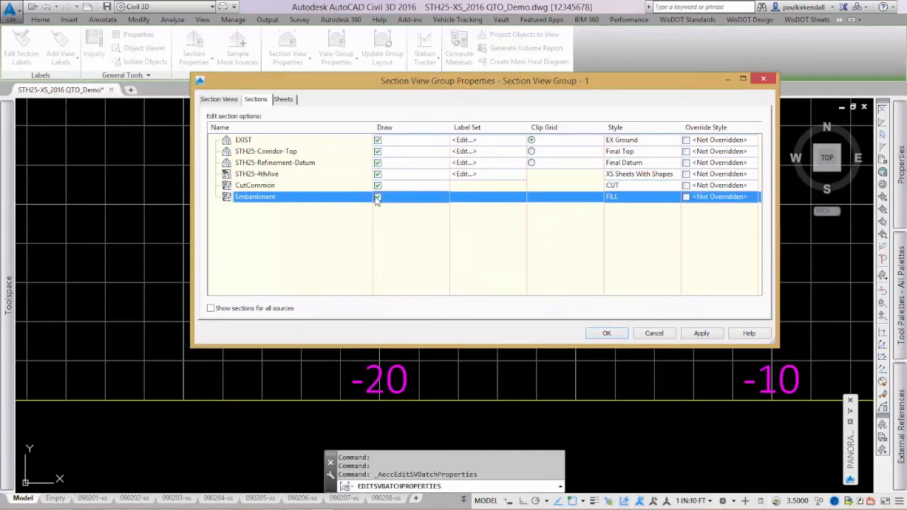
click(626, 198)
click(514, 255)
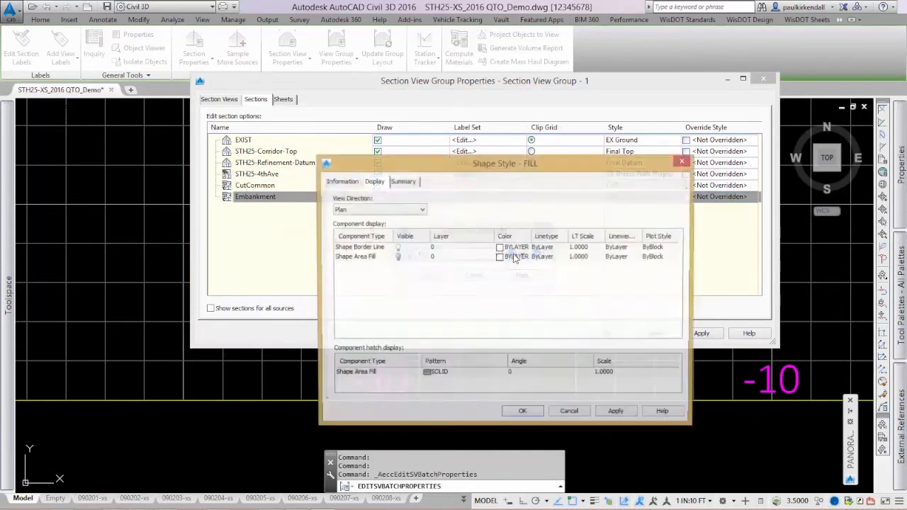
click(377, 210)
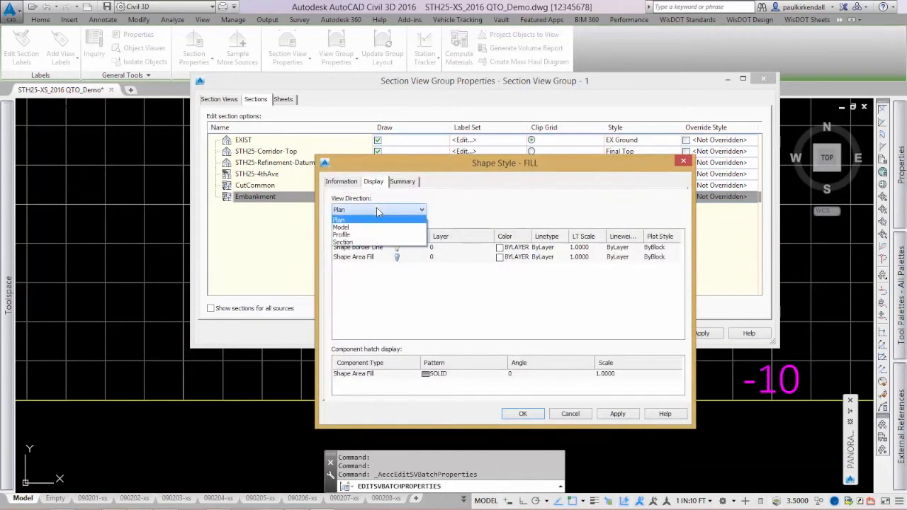
click(347, 242)
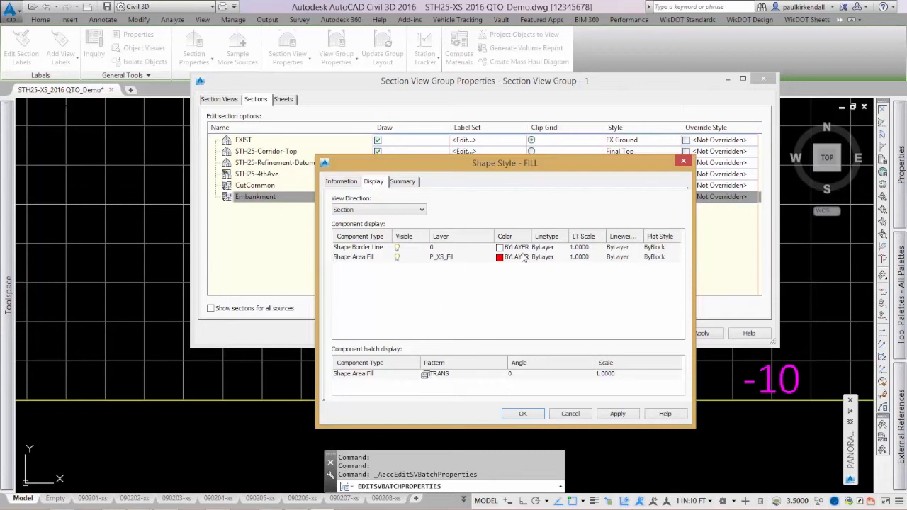
click(522, 416)
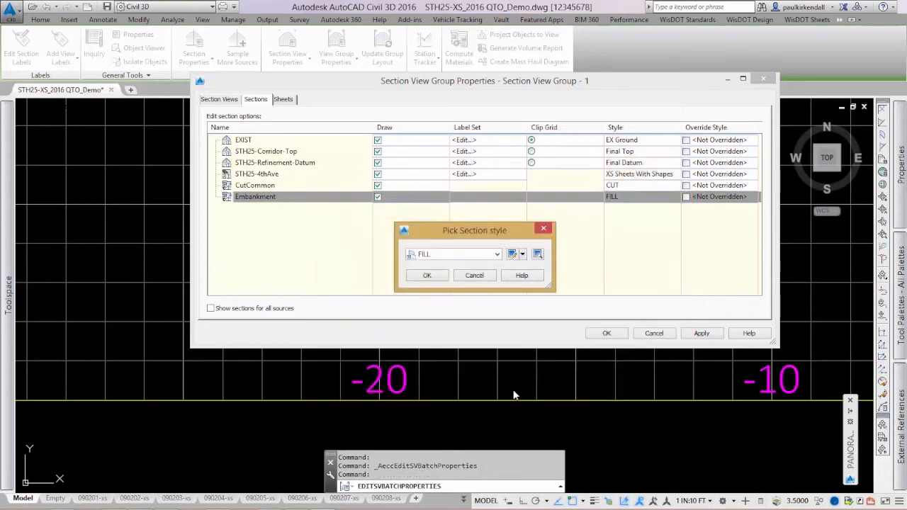
click(426, 276)
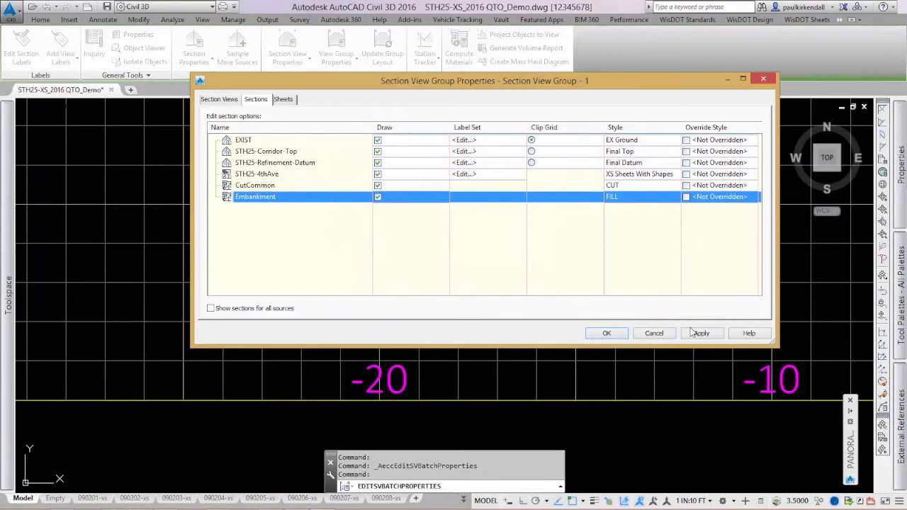
click(701, 333)
click(608, 333)
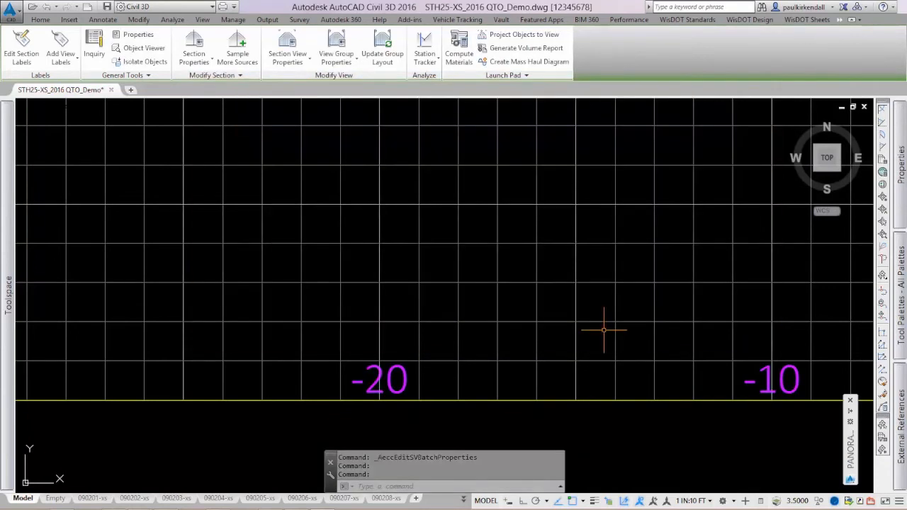
Examine the cut and fill shading on the cross sections across the sheets, and clear the section selection
scroll(487, 284, down, 2)
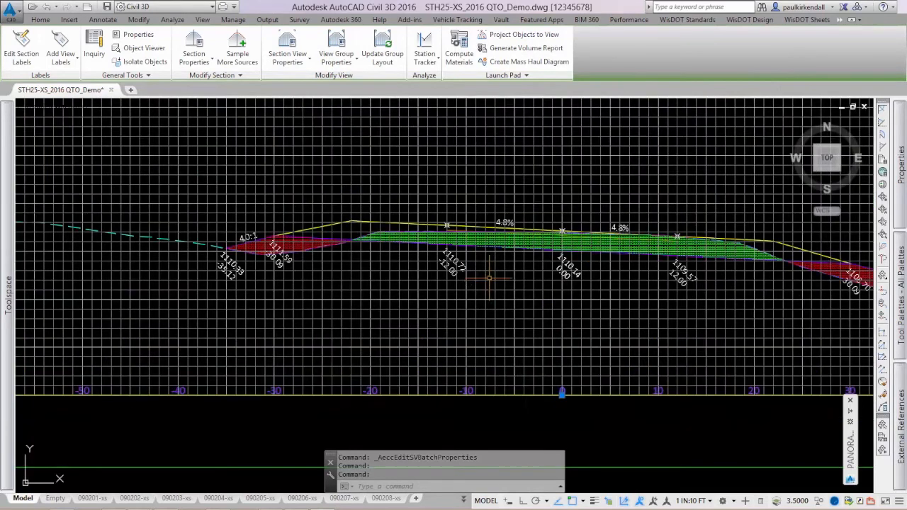
scroll(601, 314, down, 1)
scroll(601, 314, down, 5)
middle_drag(706, 275, 383, 262)
middle_drag(714, 271, 643, 263)
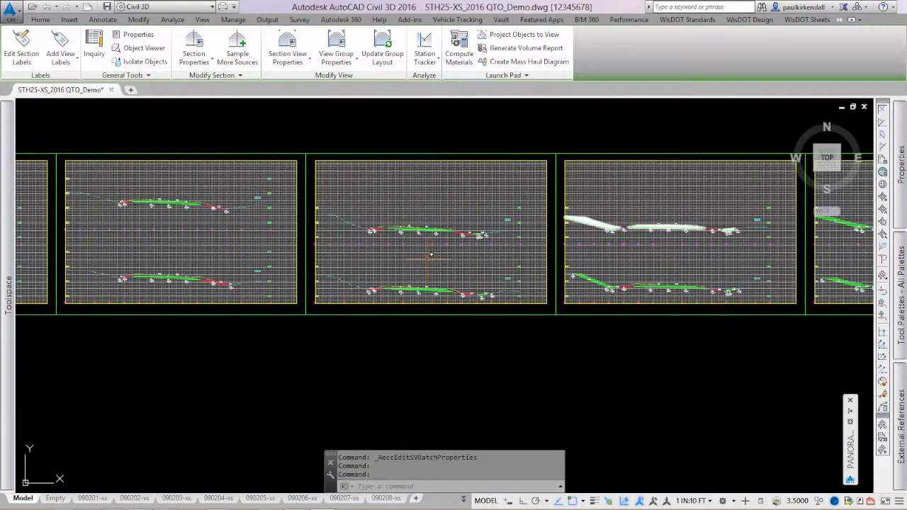
middle_drag(431, 255, 613, 237)
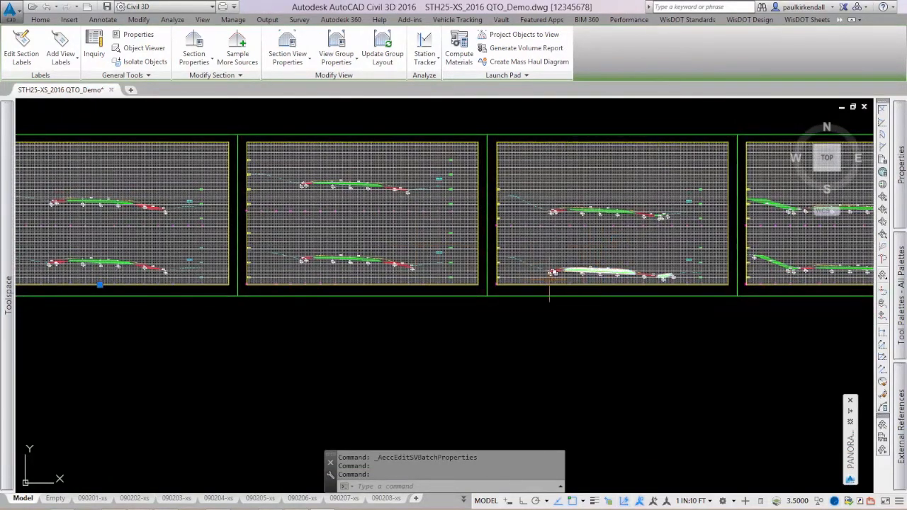
scroll(550, 272, up, 5)
scroll(624, 259, down, 2)
middle_drag(737, 261, 439, 266)
middle_drag(685, 295, 496, 285)
scroll(461, 286, down, 1)
scroll(659, 292, down, 4)
mouse_move(630, 174)
middle_down()
mouse_move(642, 205)
mouse_move(707, 270)
middle_up()
middle_drag(312, 208, 635, 249)
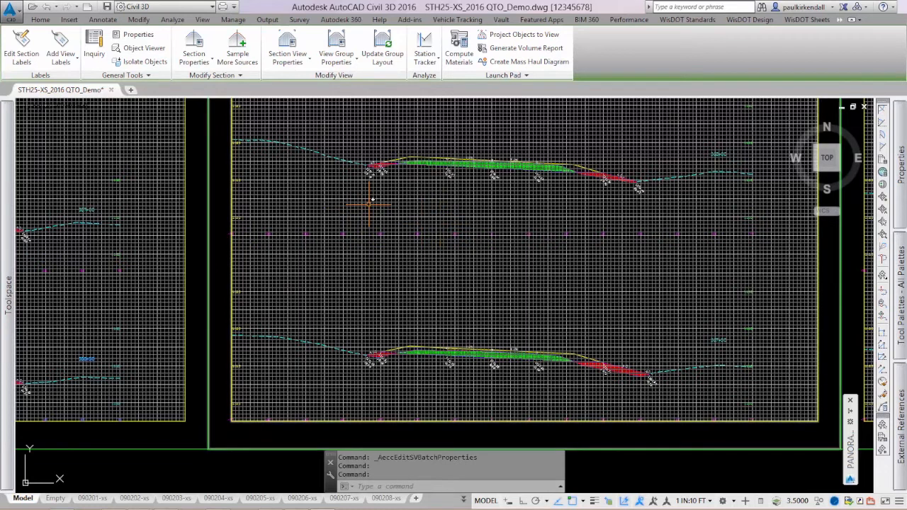
scroll(370, 205, down, 4)
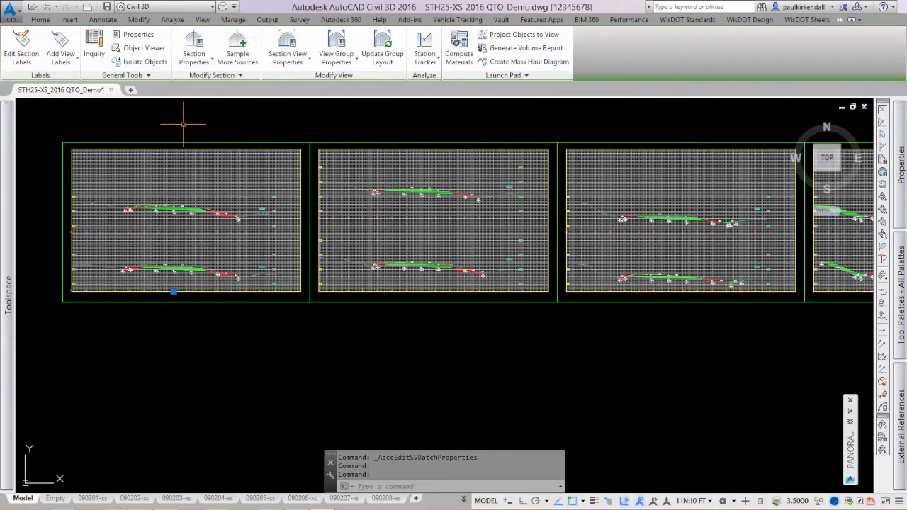
scroll(219, 127, down, 4)
middle_drag(203, 121, 282, 194)
key(Escape)
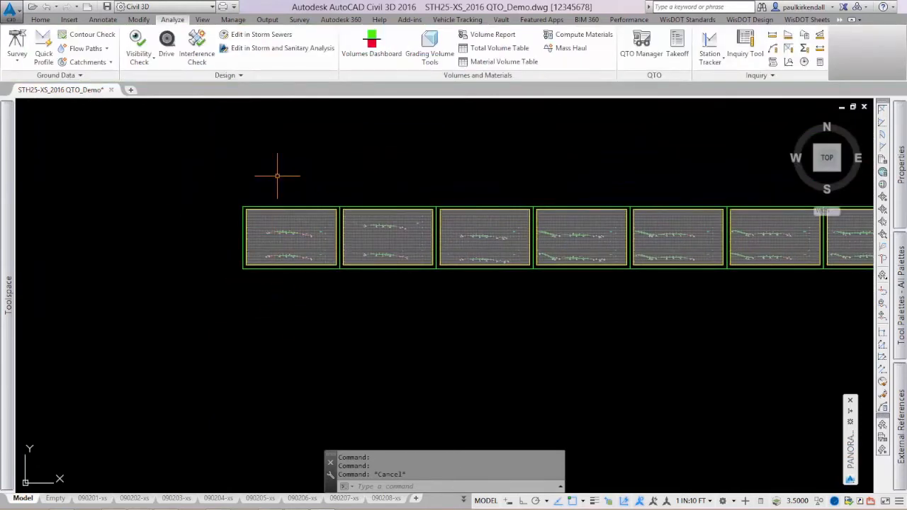
Open the computed materials of SLG-STH 25 on the STH25BestFit alignment, rename the material list Cut_Fill and expand it
click(594, 39)
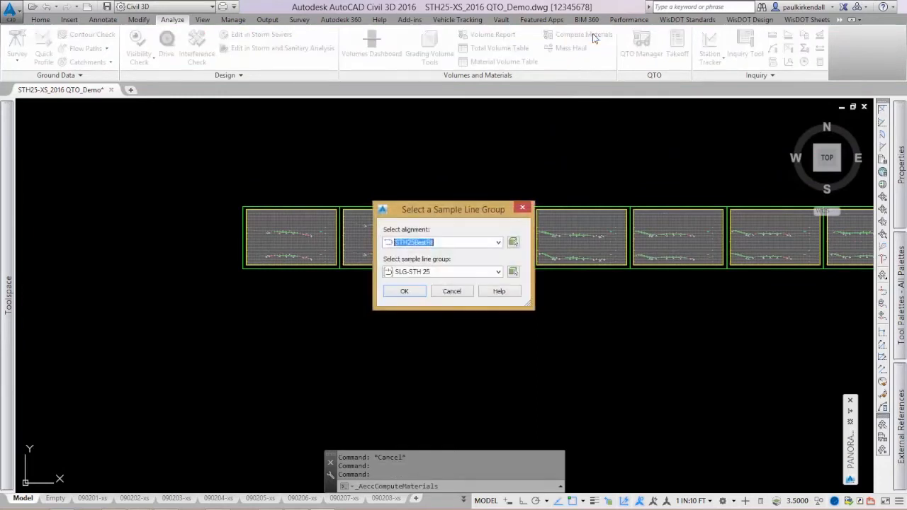
drag(474, 214, 441, 124)
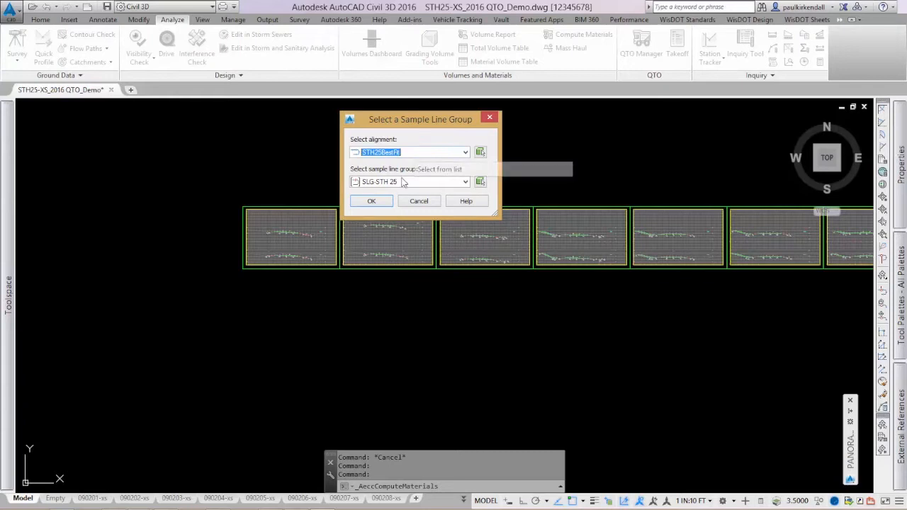
click(374, 201)
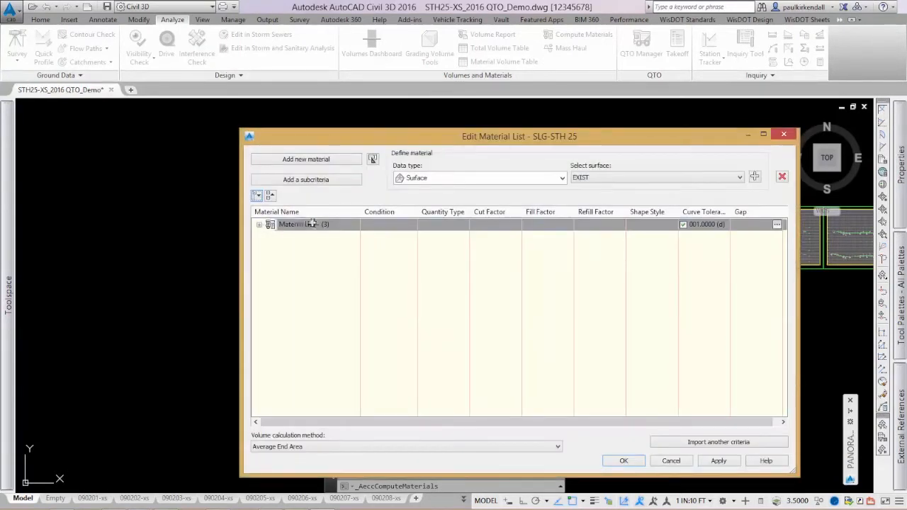
double_click(328, 224)
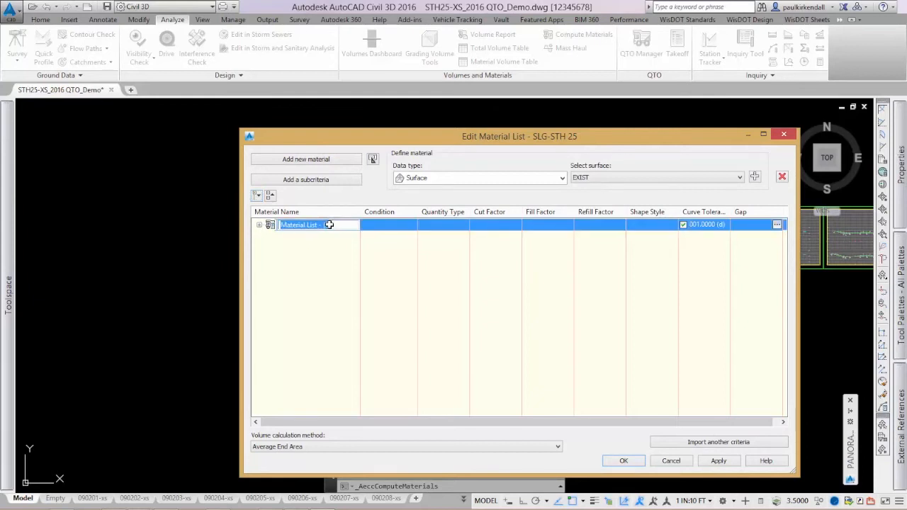
text(Cut_Fill)
key(Return)
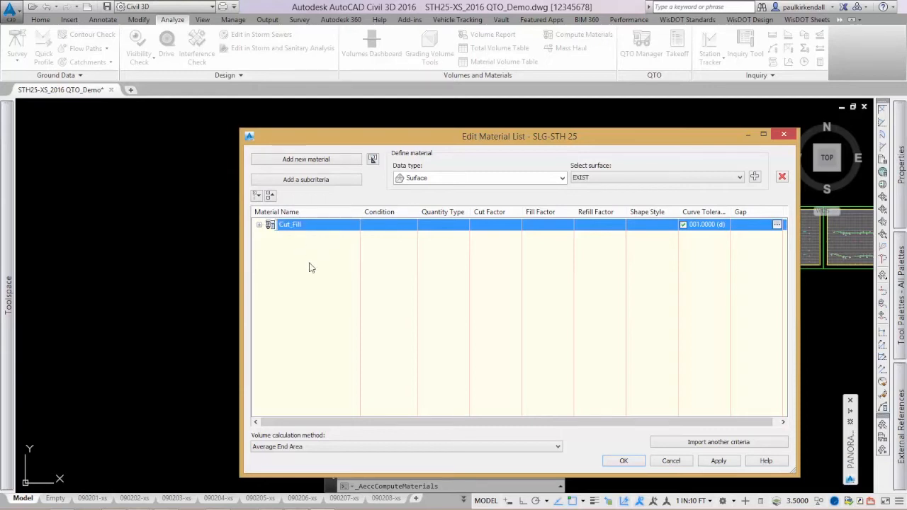
click(260, 225)
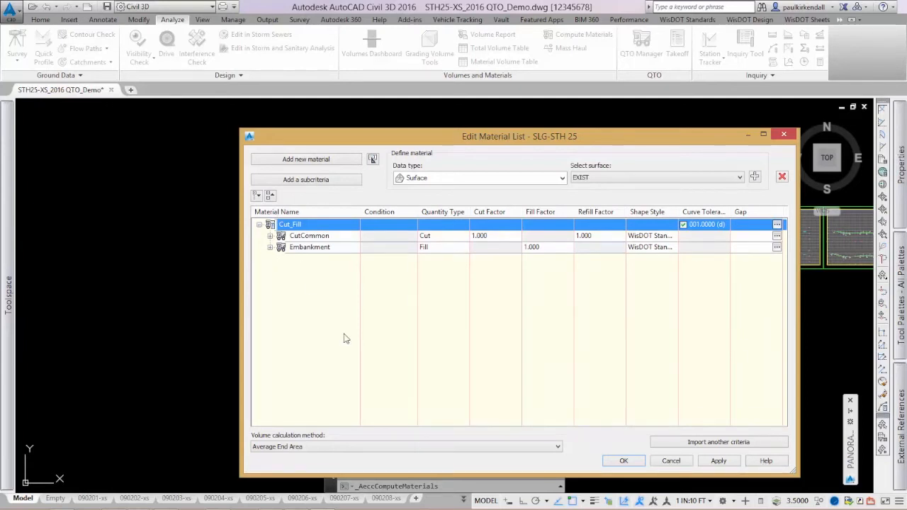
Import the Material List quantity takeoff criteria as another set of materials for SLG-STH 25
click(698, 443)
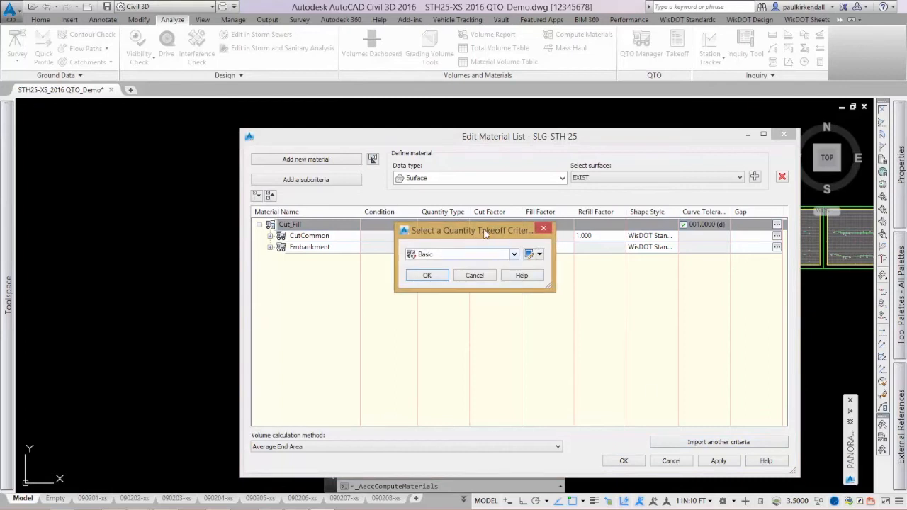
drag(473, 241, 455, 265)
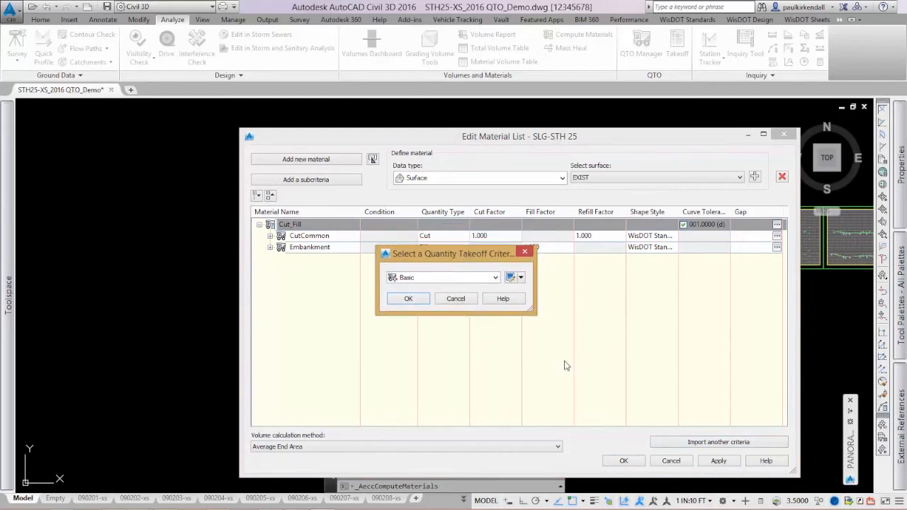
click(496, 278)
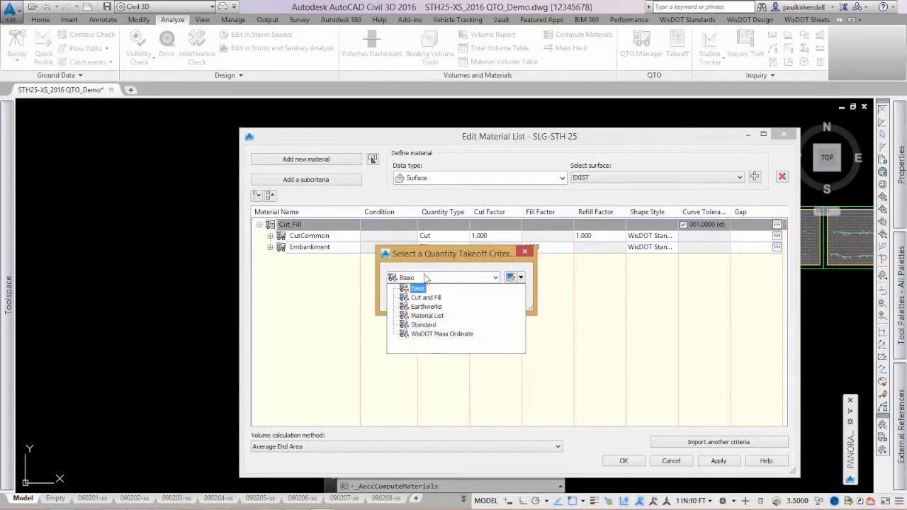
click(426, 318)
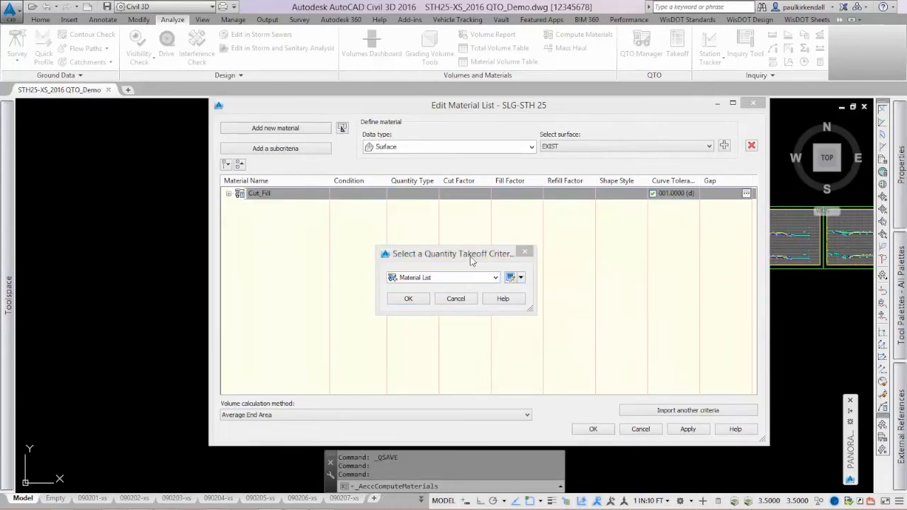
click(409, 300)
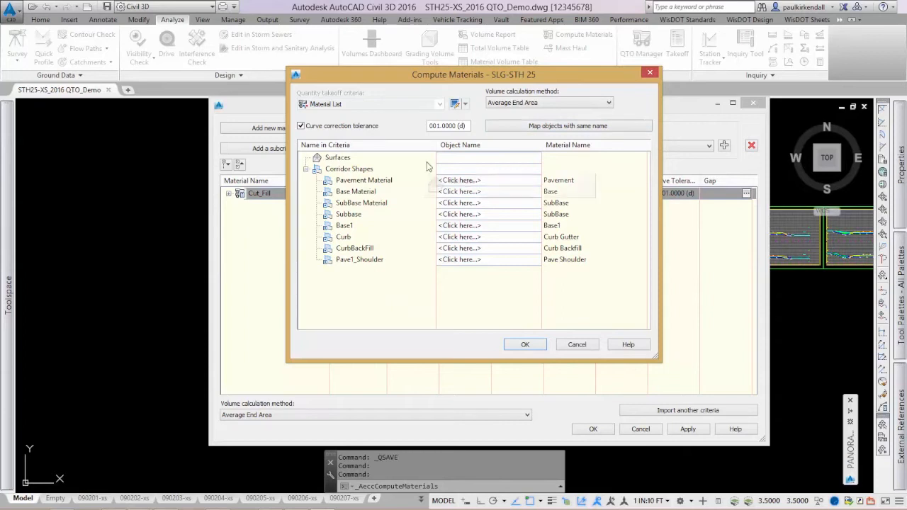
Map the same-named corridor shapes, and assign STH25-4thAve SubBase, Base and Pave1 to SubBase Material, Base Material and Pavement Material
click(550, 126)
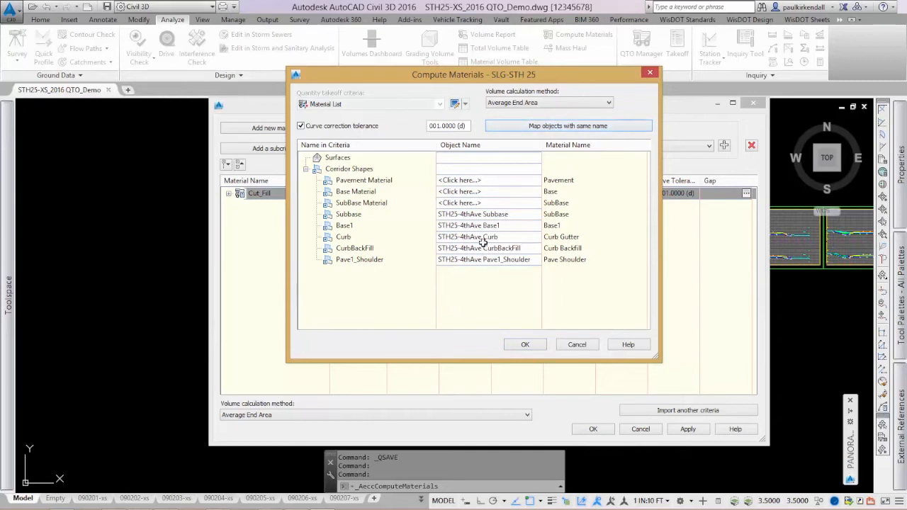
drag(453, 226, 454, 227)
click(476, 206)
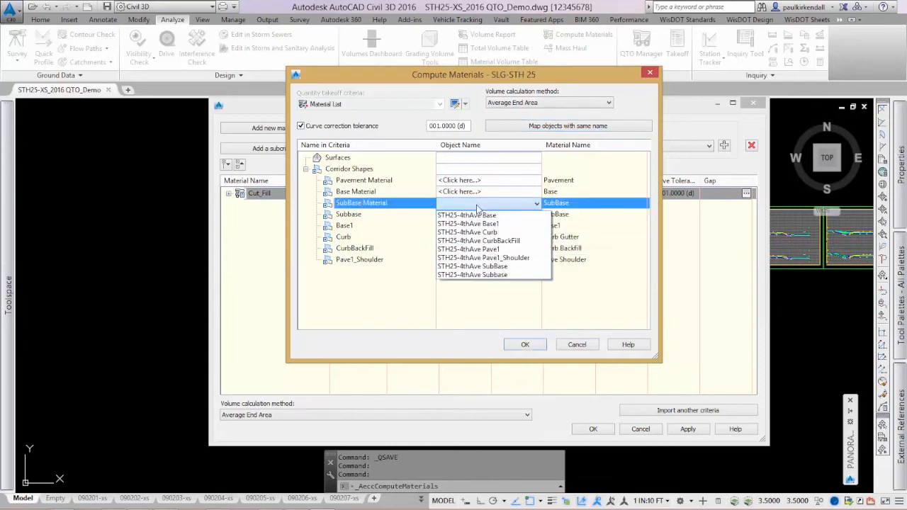
click(481, 267)
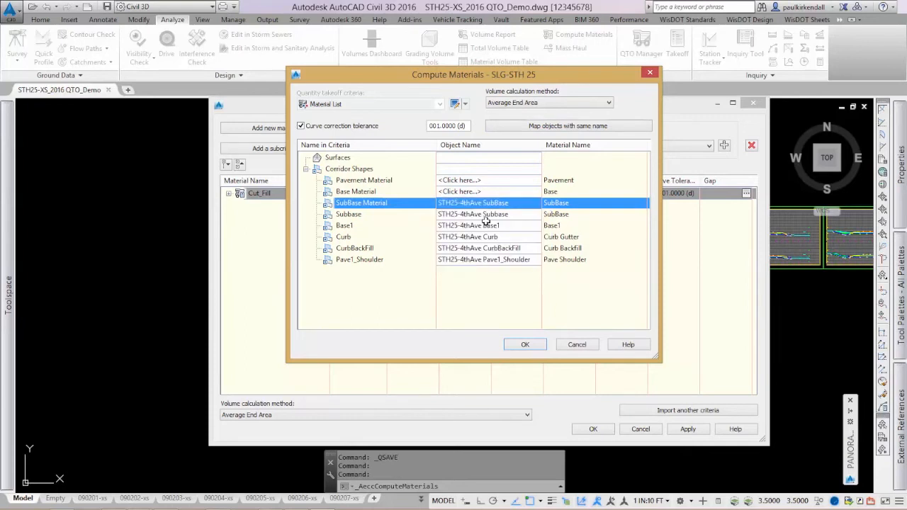
click(459, 192)
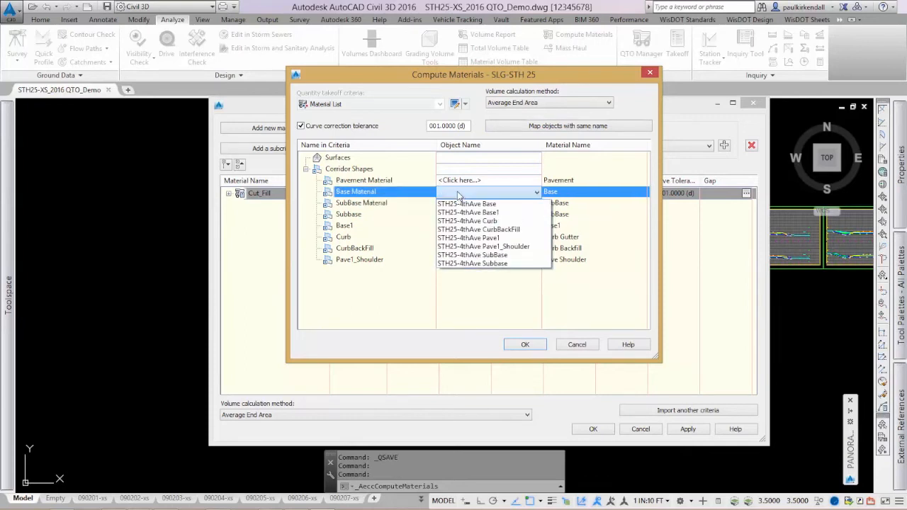
click(475, 204)
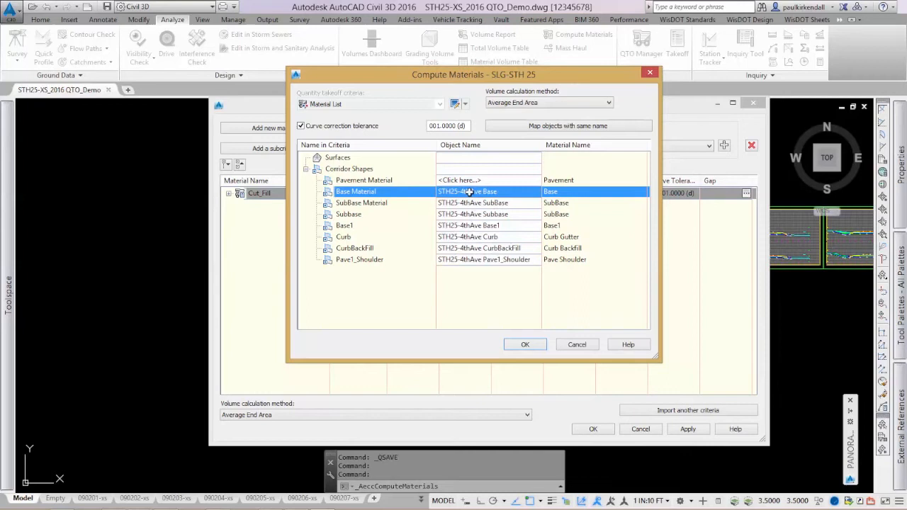
click(459, 180)
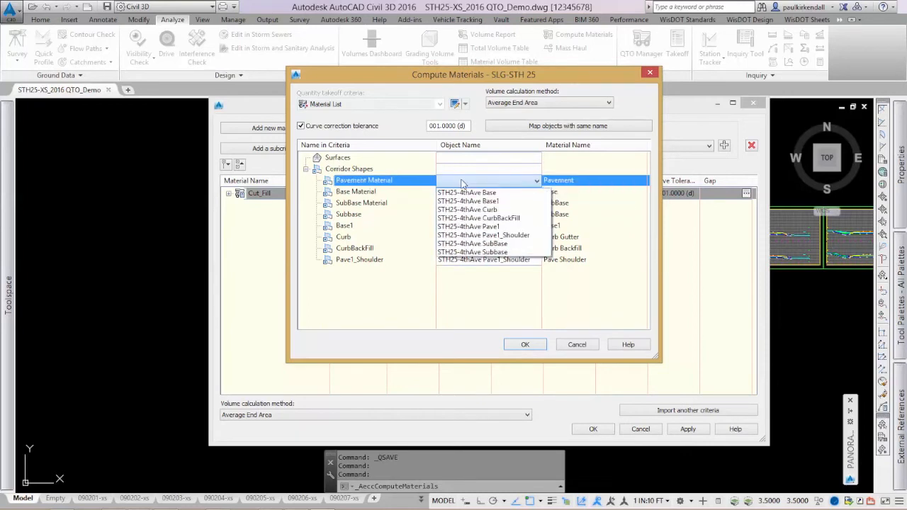
click(480, 226)
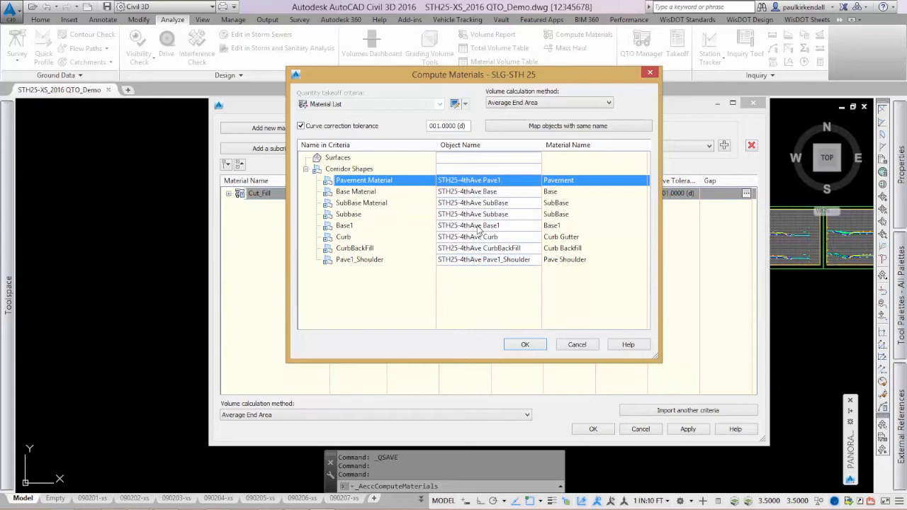
click(526, 345)
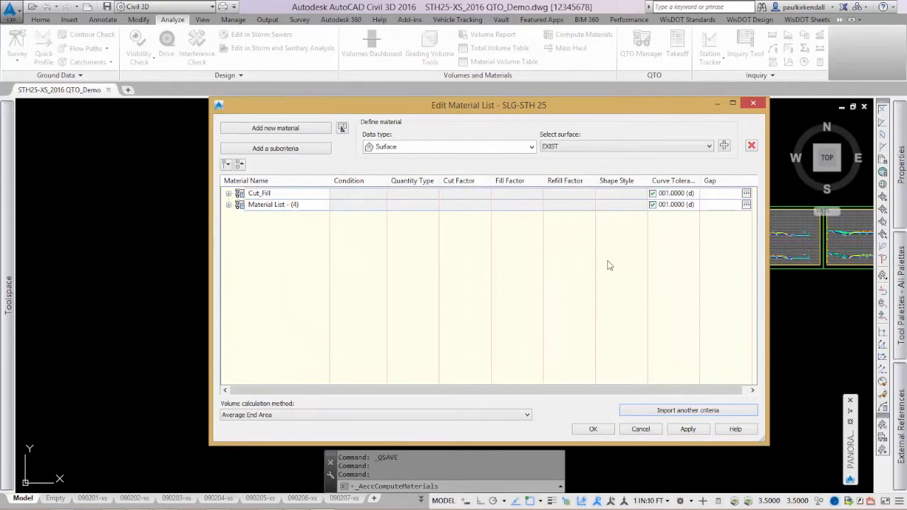
Rename the imported material list Corridor Shape Materials and expand it to show its materials
double_click(269, 205)
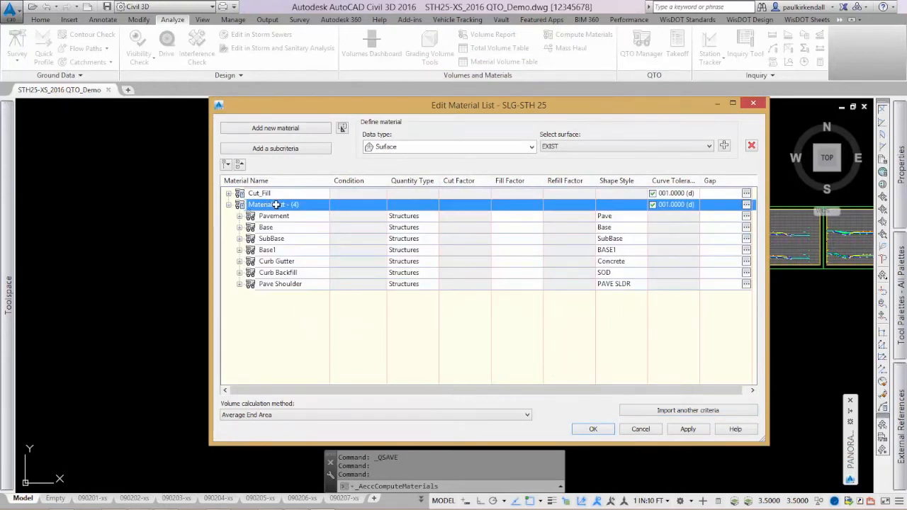
click(276, 205)
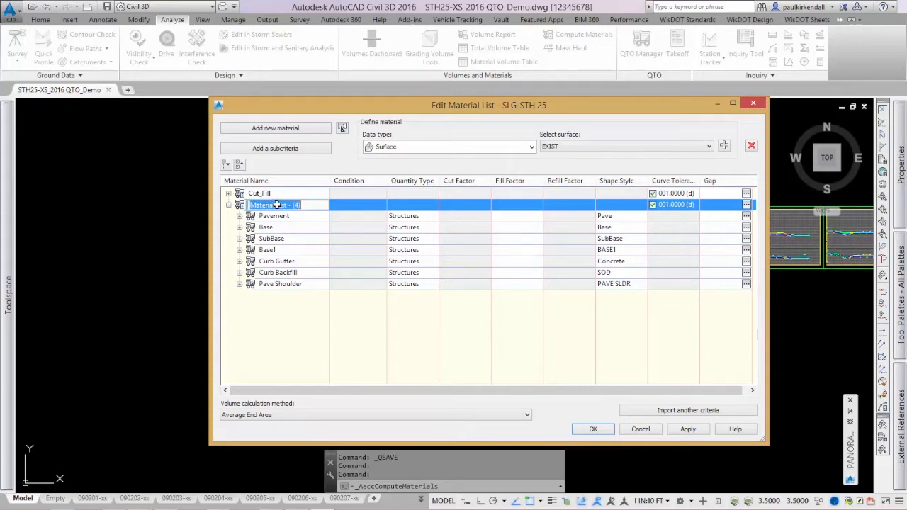
text(Corridor Shape)
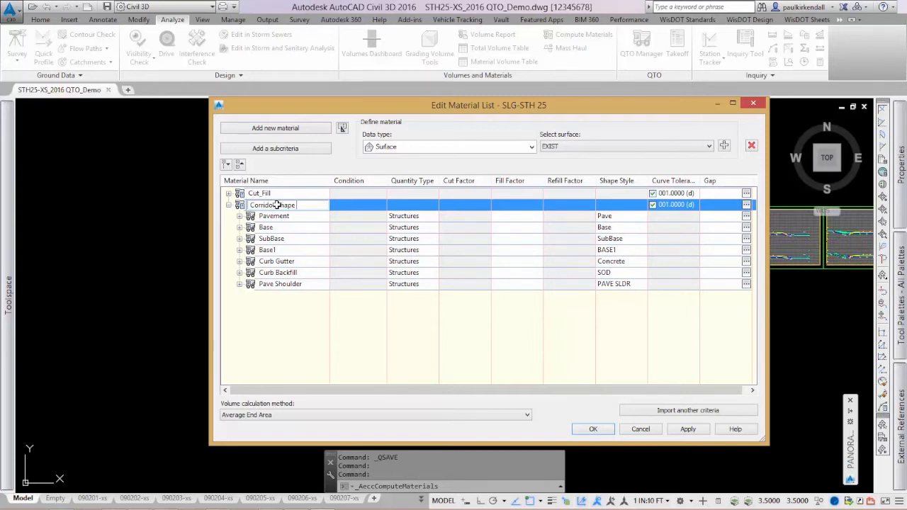
text(s)
key(Return)
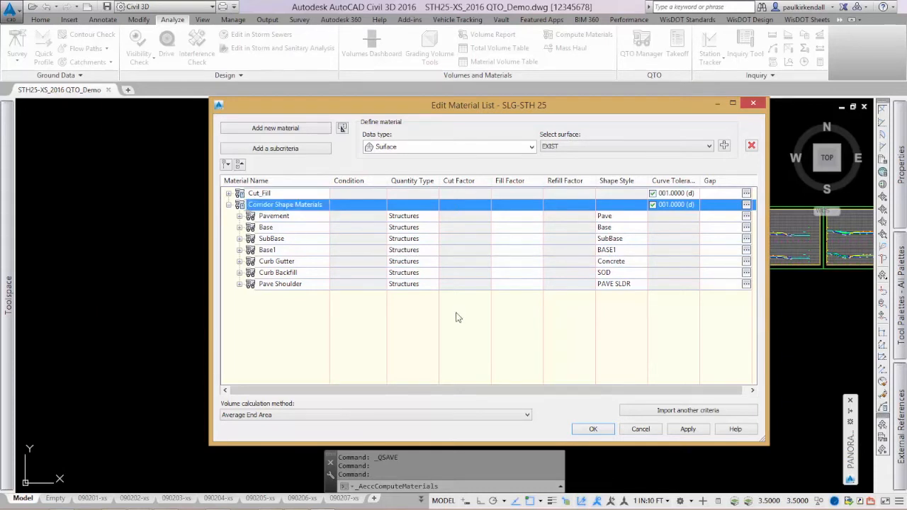
Set the data type for defining materials to Corridor Shape and review the corridor shapes available for selection
drag(418, 217, 427, 218)
click(532, 146)
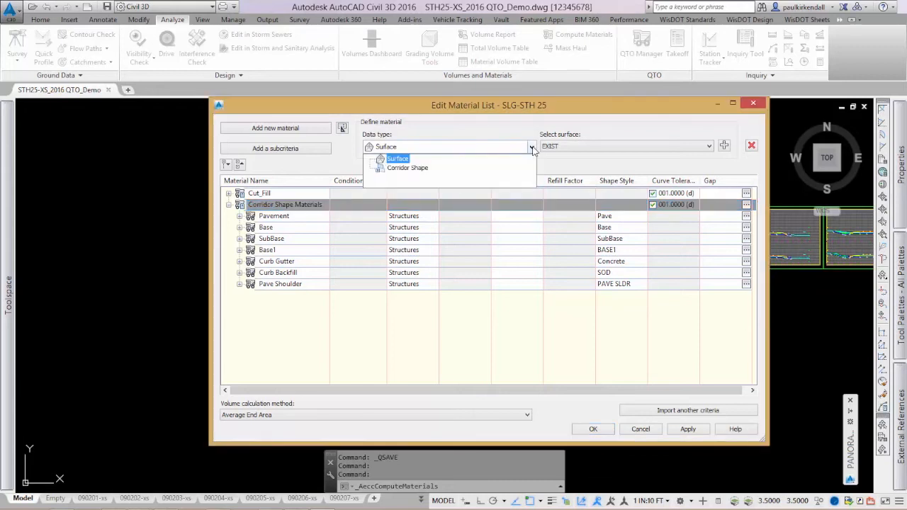
click(409, 168)
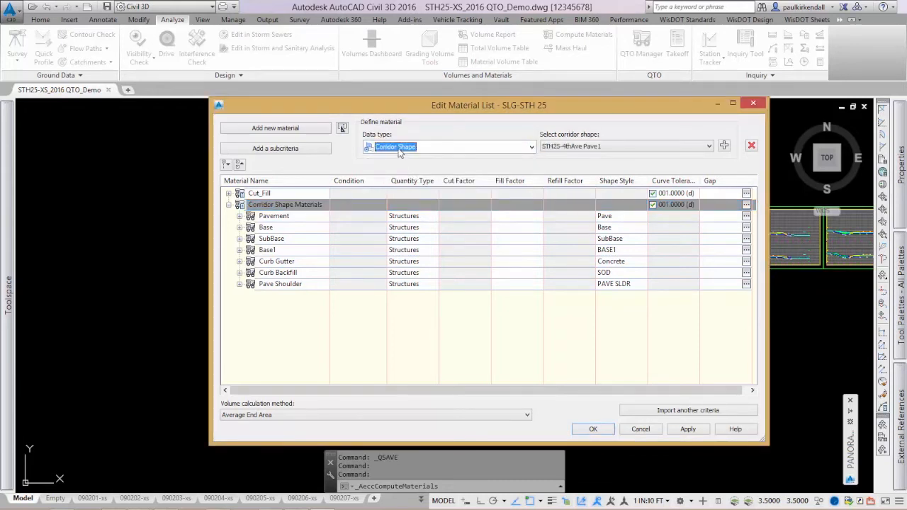
click(592, 148)
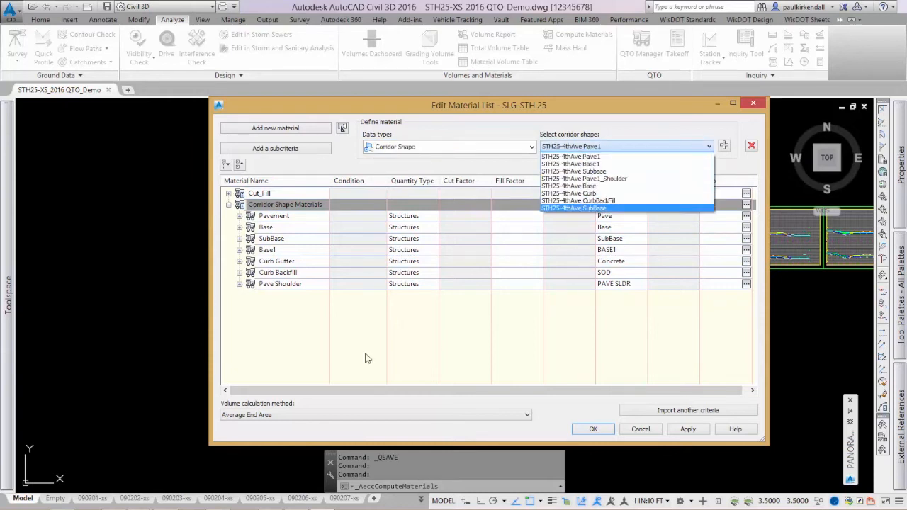
click(288, 310)
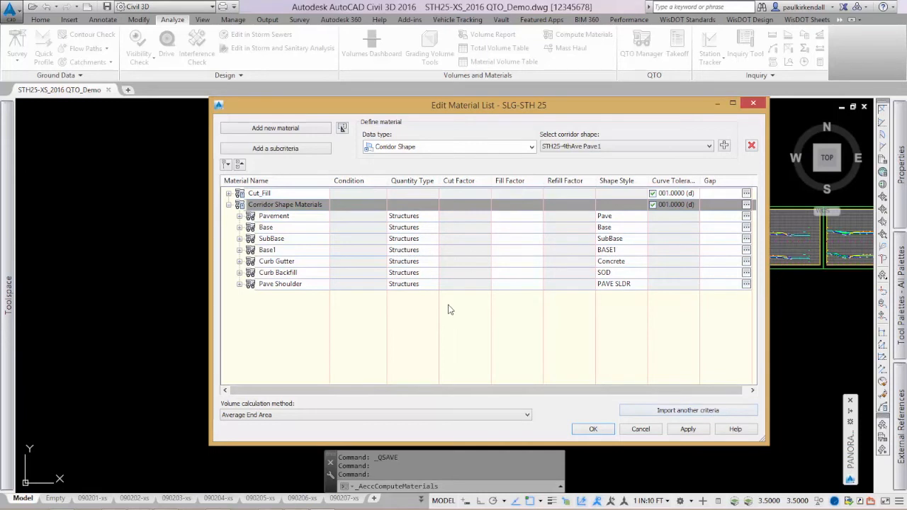
Check the corridor shape included in the Pave Shoulder material, and accept the edited material lists for SLG-STH 25
click(240, 285)
click(306, 298)
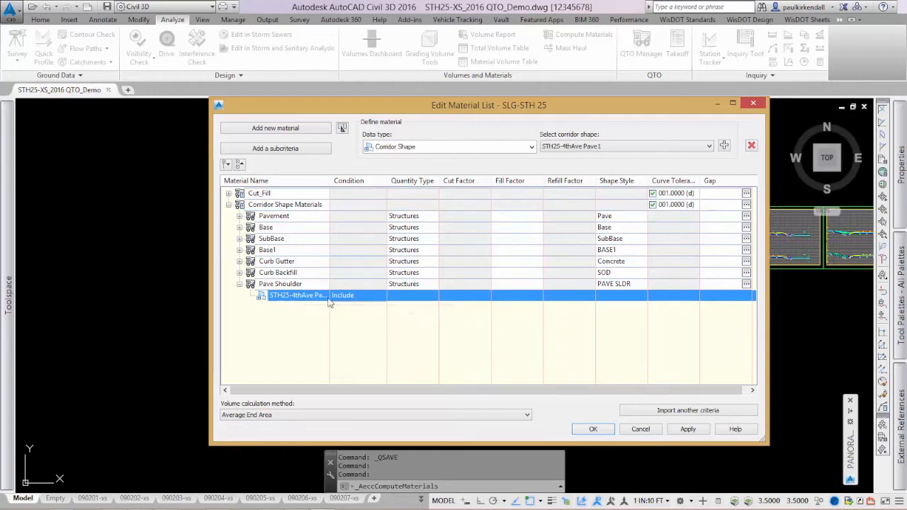
click(594, 430)
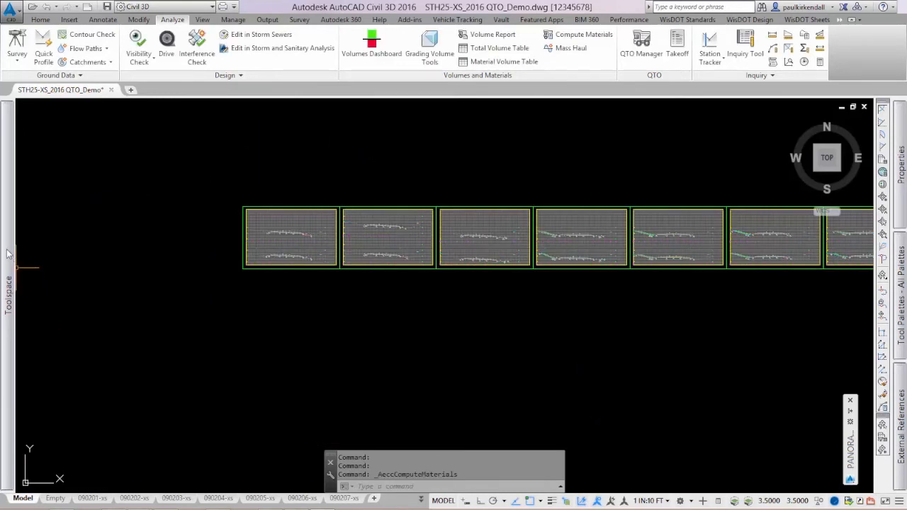
Open the Material List quantity takeoff criteria from the drawing settings to review its material definitions
mouse_move(7, 252)
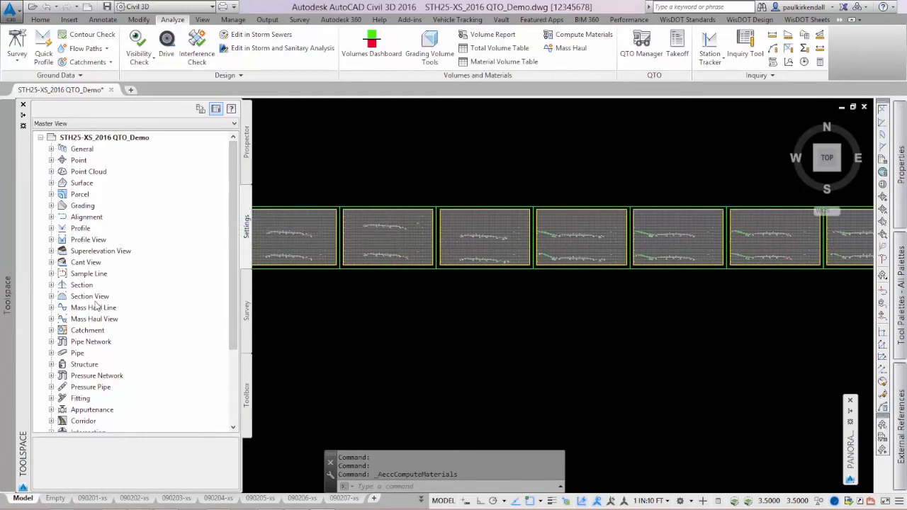
scroll(98, 305, down, 3)
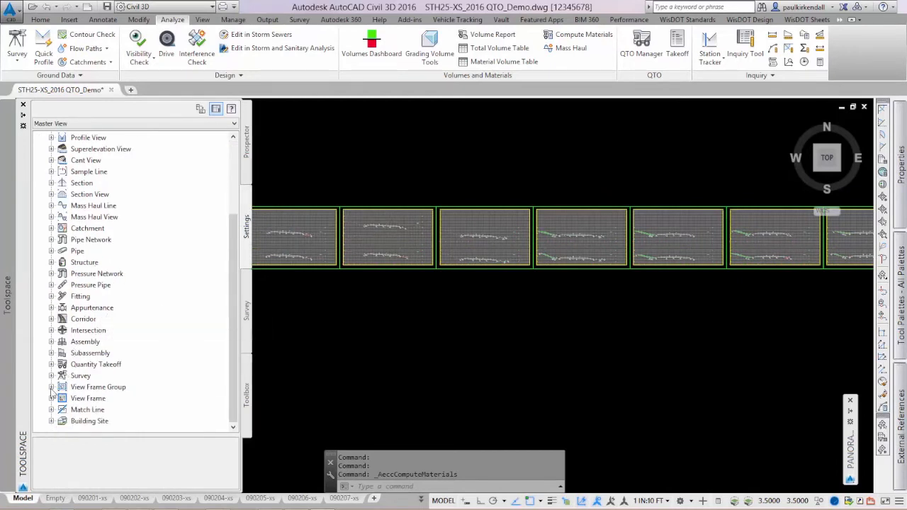
click(51, 365)
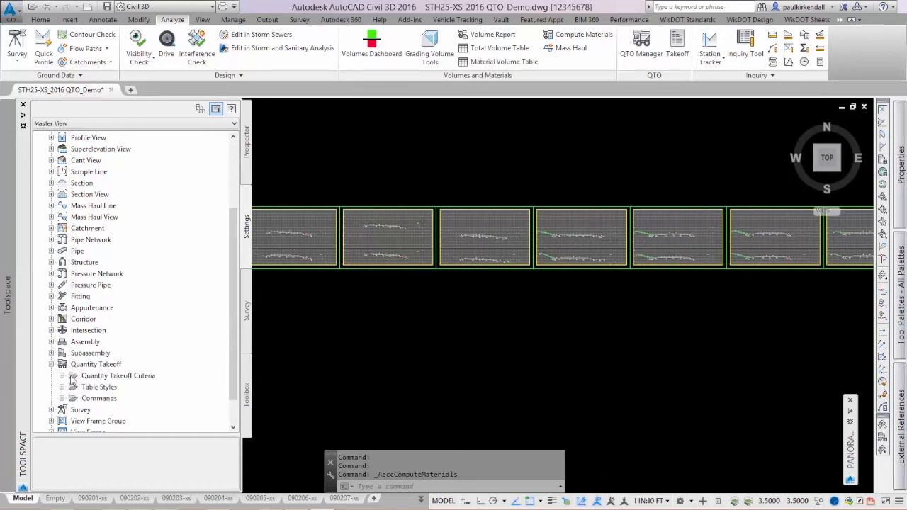
click(62, 376)
double_click(110, 399)
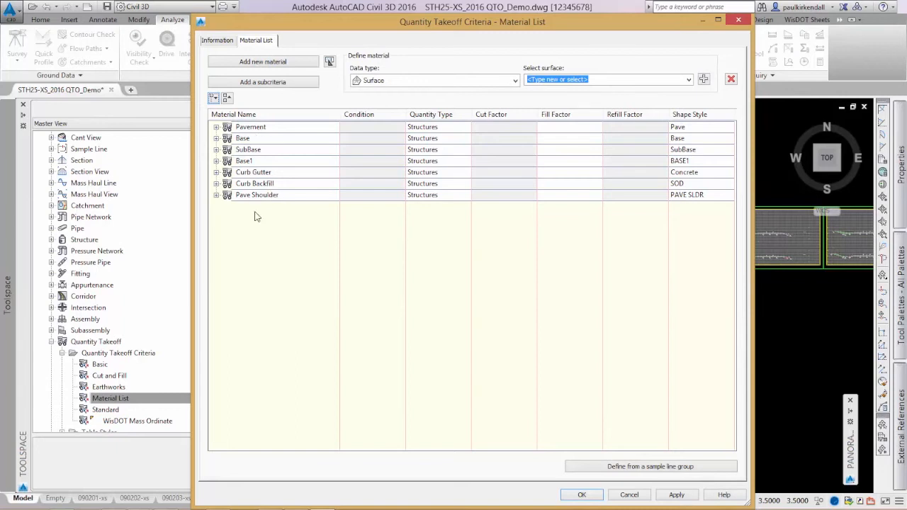
drag(348, 21, 338, 12)
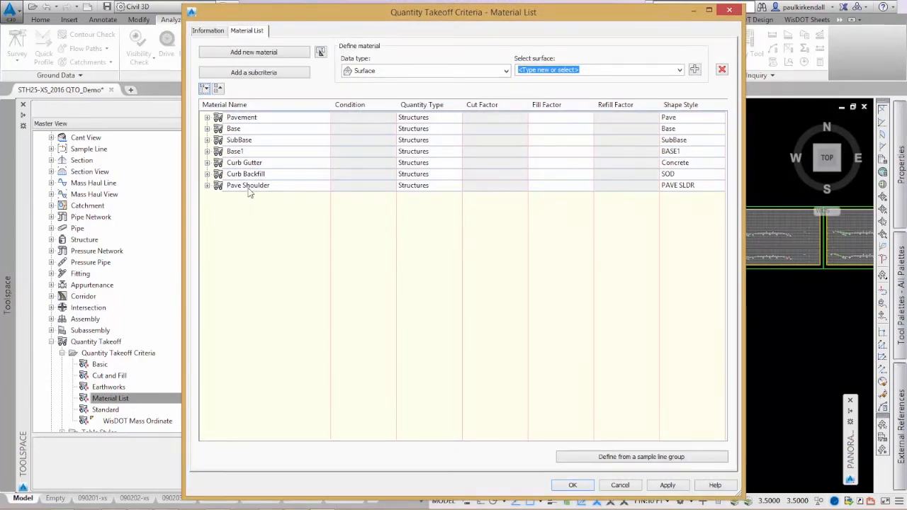
Switch the criteria's data type to Corridor Shape, review the available shape names and select Base
click(400, 71)
click(389, 92)
click(560, 69)
click(680, 71)
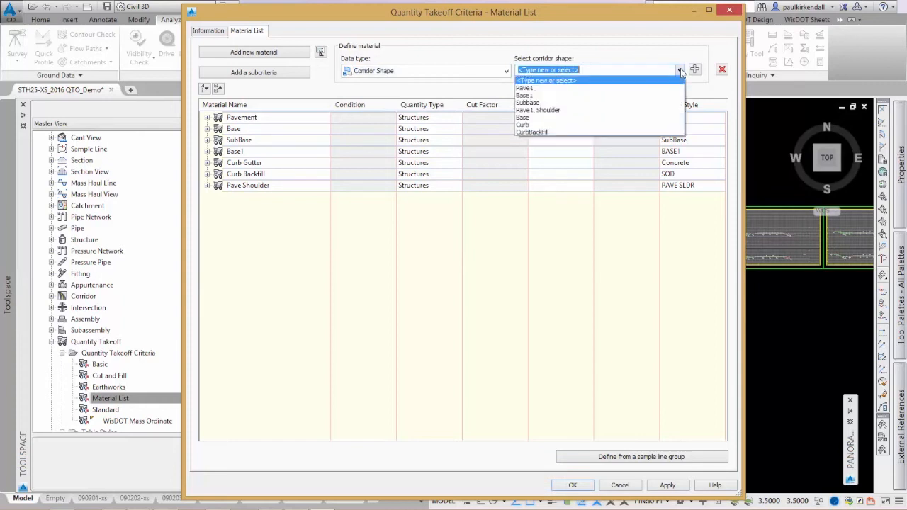
click(526, 119)
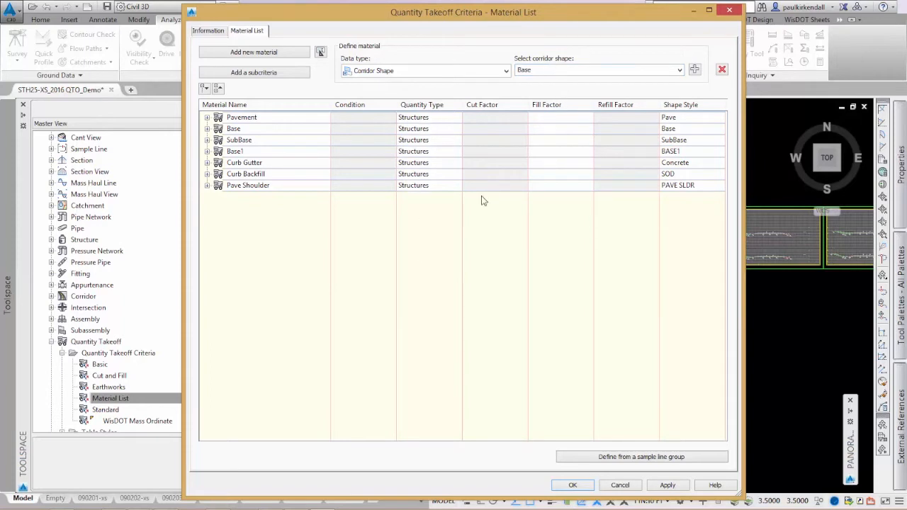
Switch the criteria's data type back to Surface, review the surfaces on offer, and close the Material List criteria
click(401, 70)
click(376, 80)
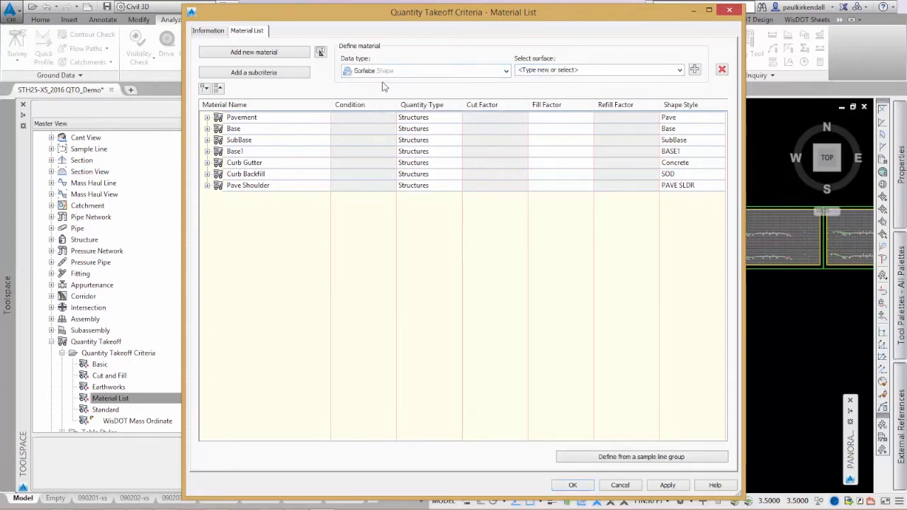
click(680, 70)
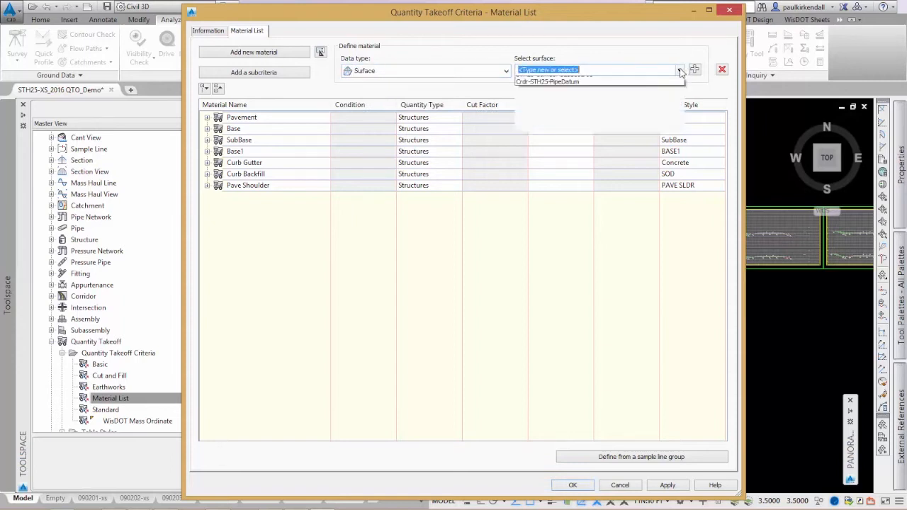
click(530, 262)
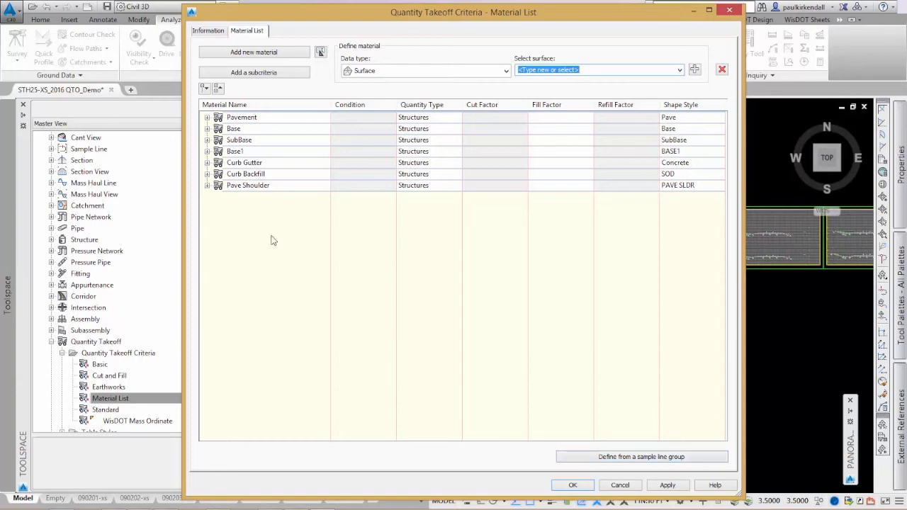
click(572, 485)
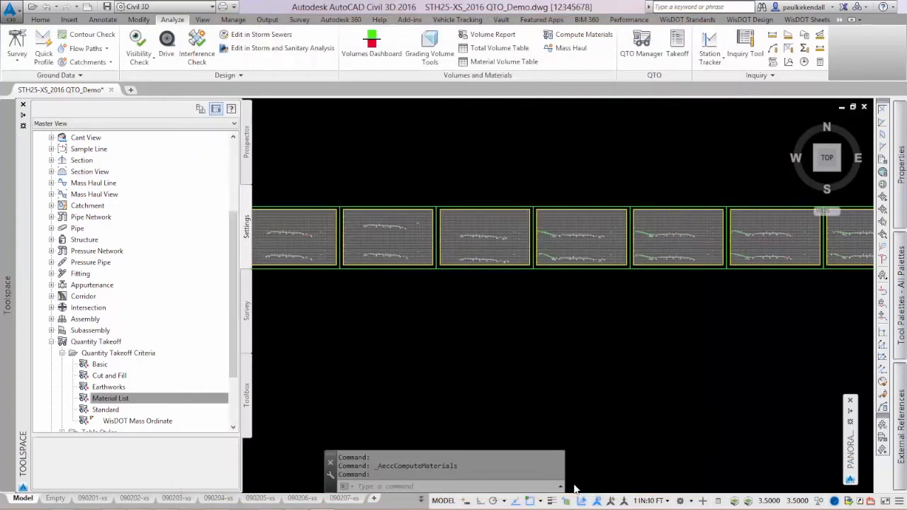
Examine the pavement, base, subbase, cut and fill hatching on the cross sections of the first sheet
scroll(372, 213, up, 5)
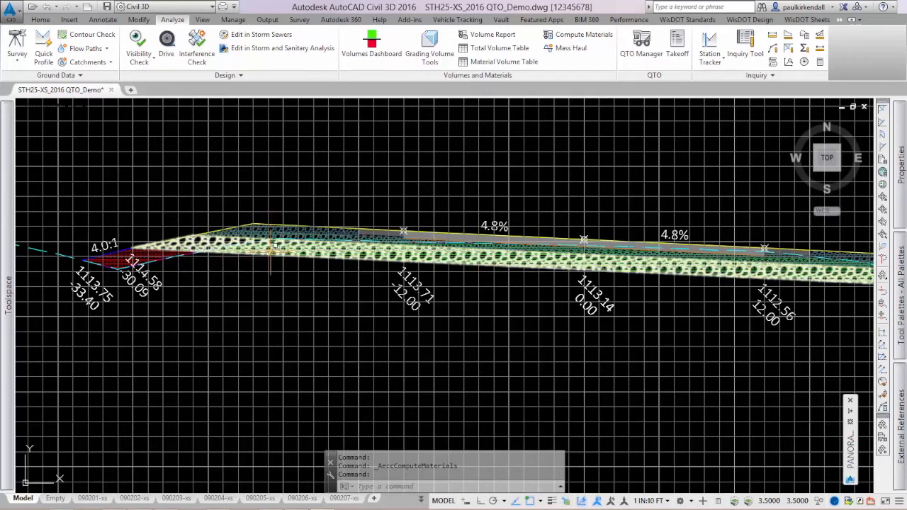
mouse_move(679, 308)
middle_down()
mouse_move(615, 248)
mouse_move(580, 237)
middle_up()
scroll(580, 237, down, 6)
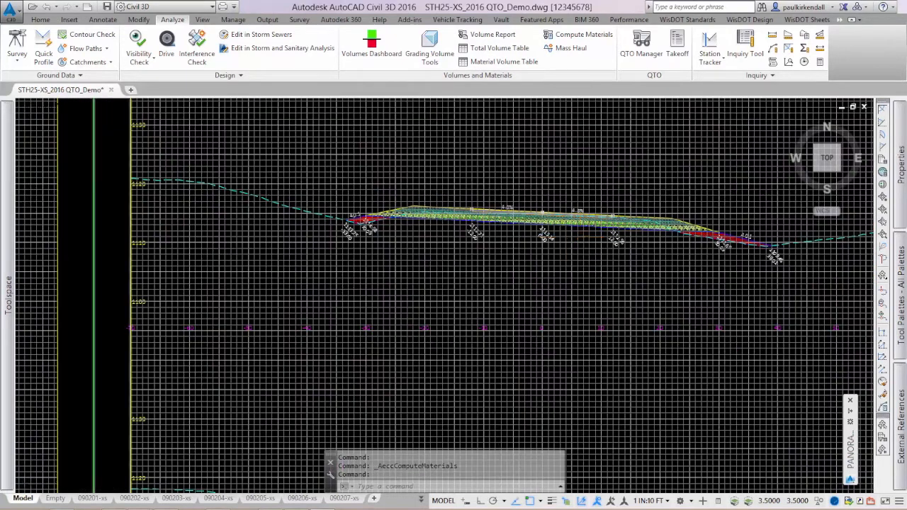
scroll(594, 187, down, 8)
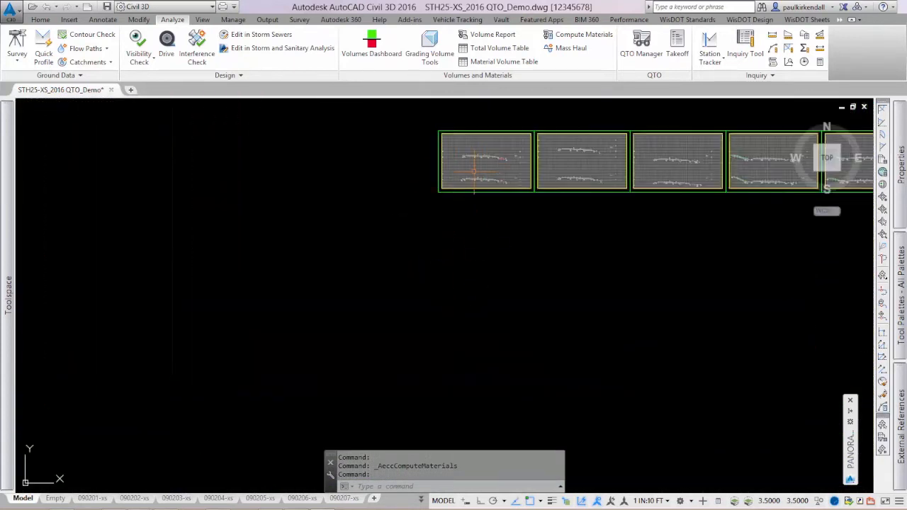
scroll(470, 153, up, 10)
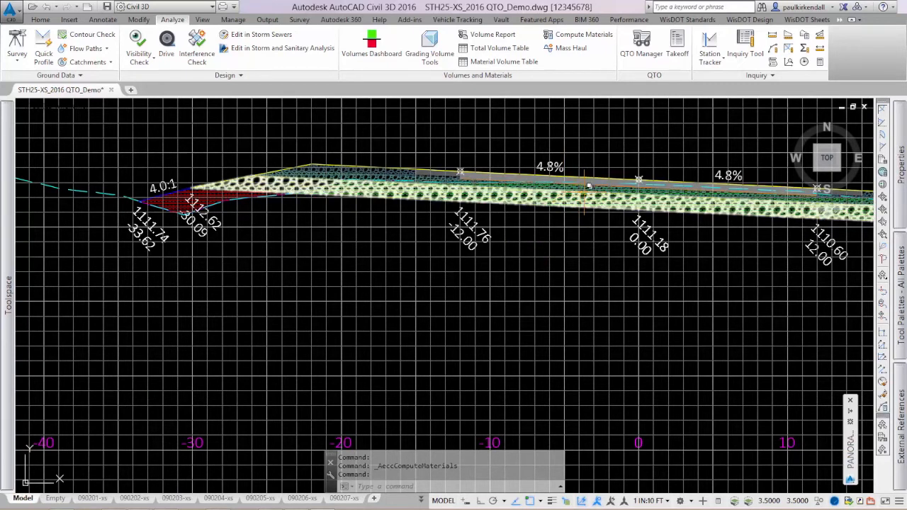
scroll(620, 199, down, 6)
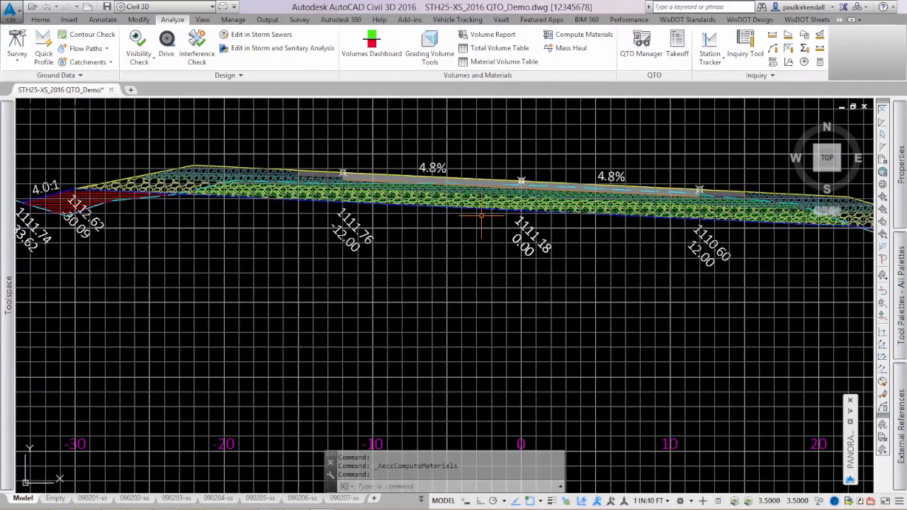
scroll(628, 227, up, 8)
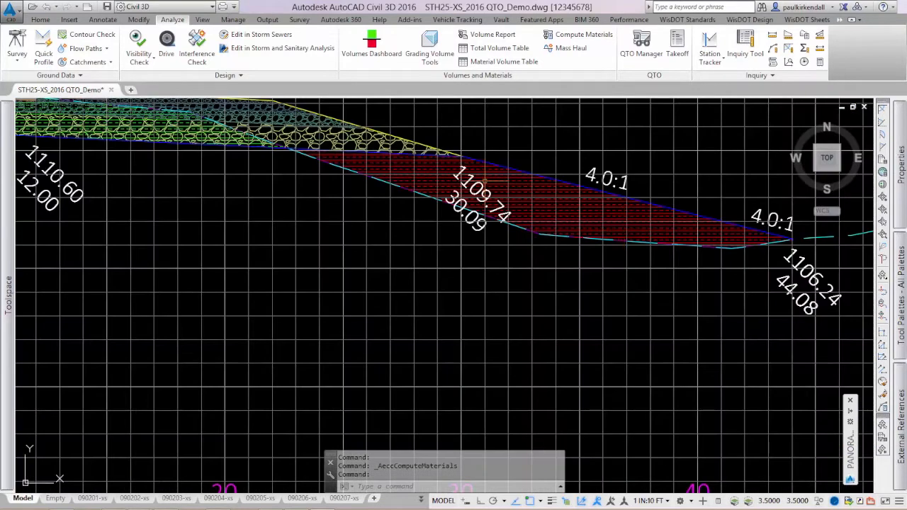
middle_drag(226, 172, 531, 260)
scroll(360, 179, up, 5)
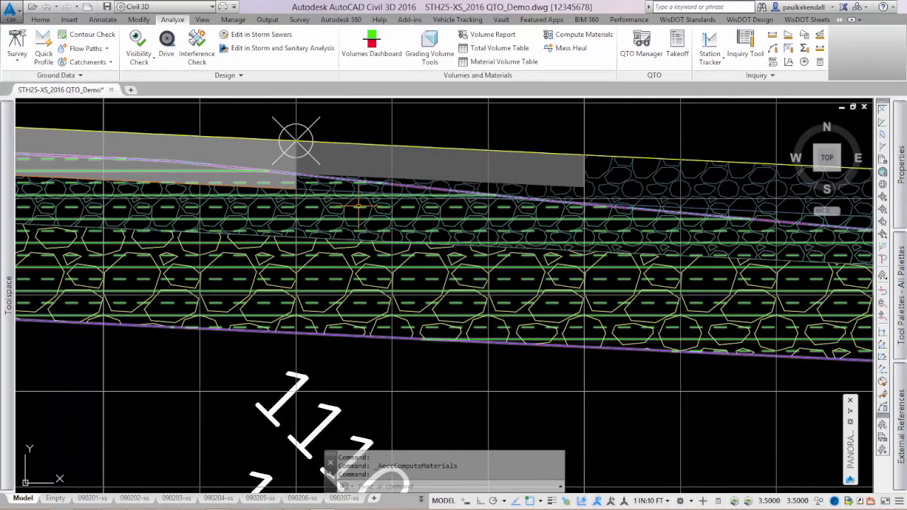
scroll(359, 207, down, 10)
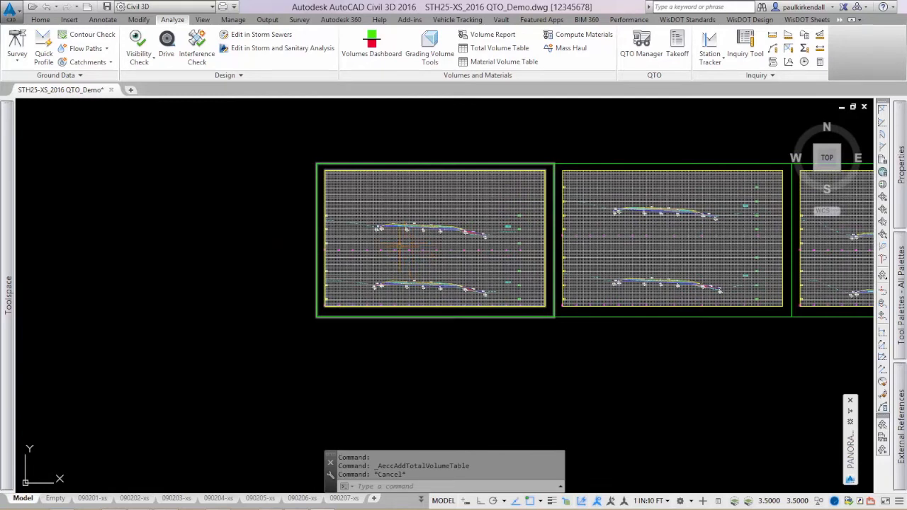
Open the volume table settings for the whole Section View Group - 1 from its section view group properties
scroll(409, 248, up, 2)
scroll(405, 263, up, 5)
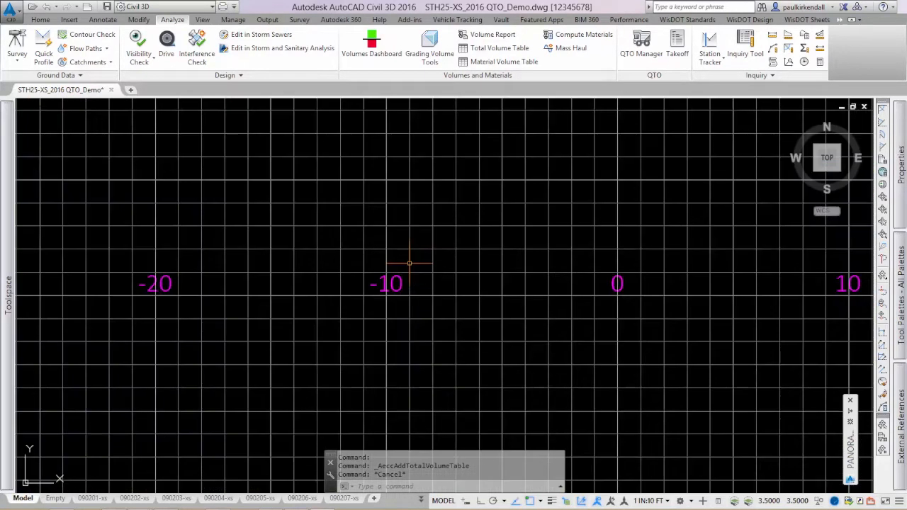
click(374, 285)
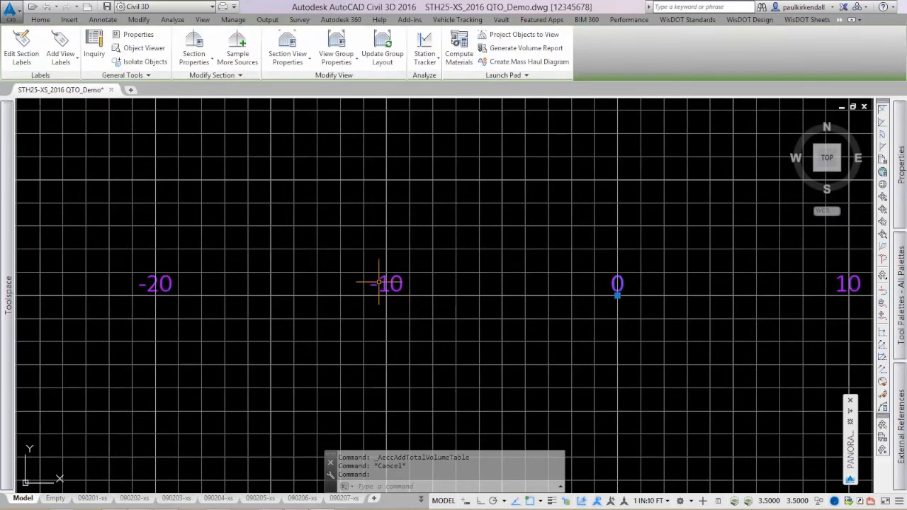
click(339, 42)
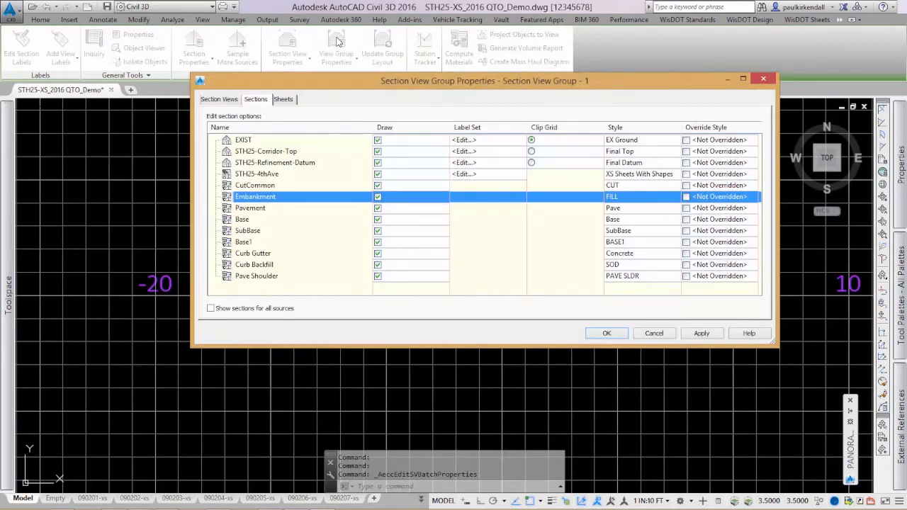
click(231, 100)
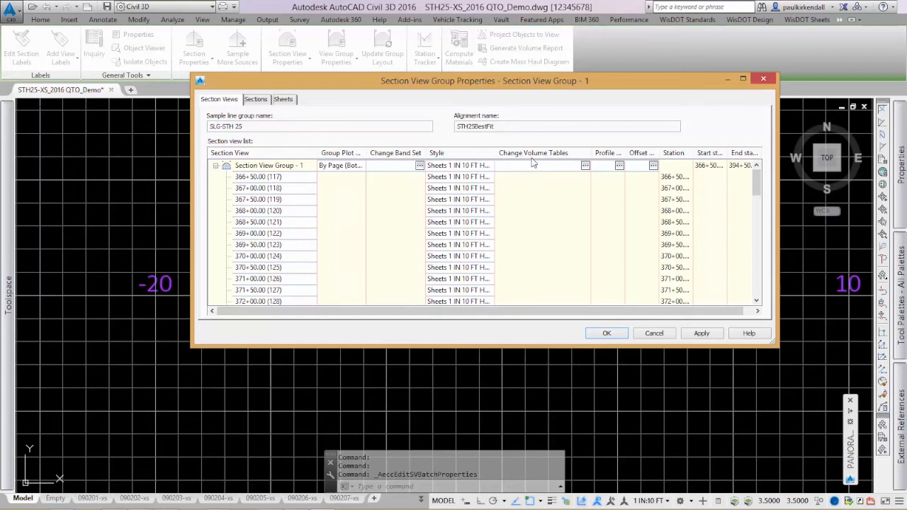
click(582, 166)
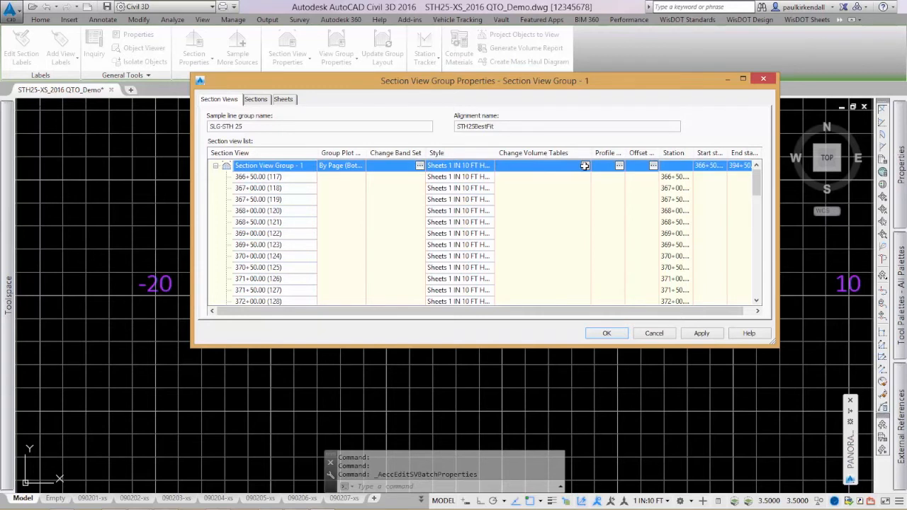
click(585, 165)
drag(395, 155, 479, 117)
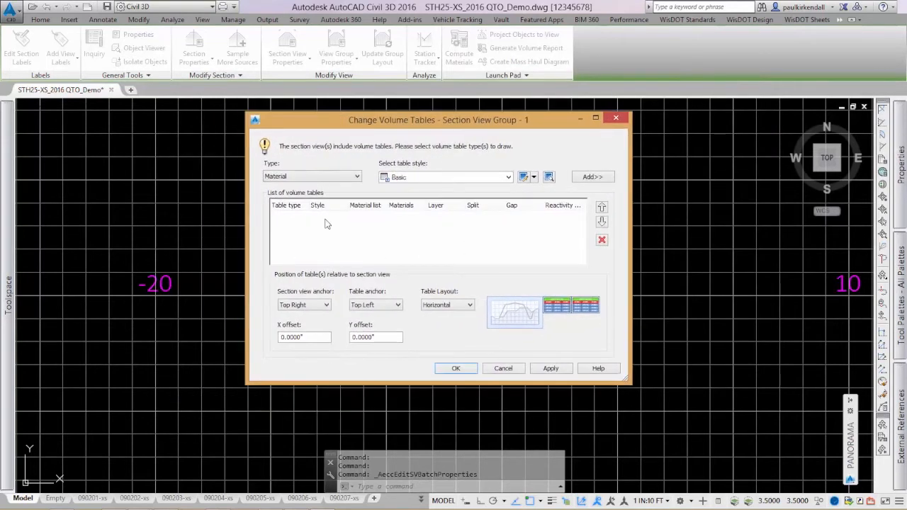
Add a Total Volume table in the WisDOT Standard style for the Cut_Fill material list to the section view group
click(358, 179)
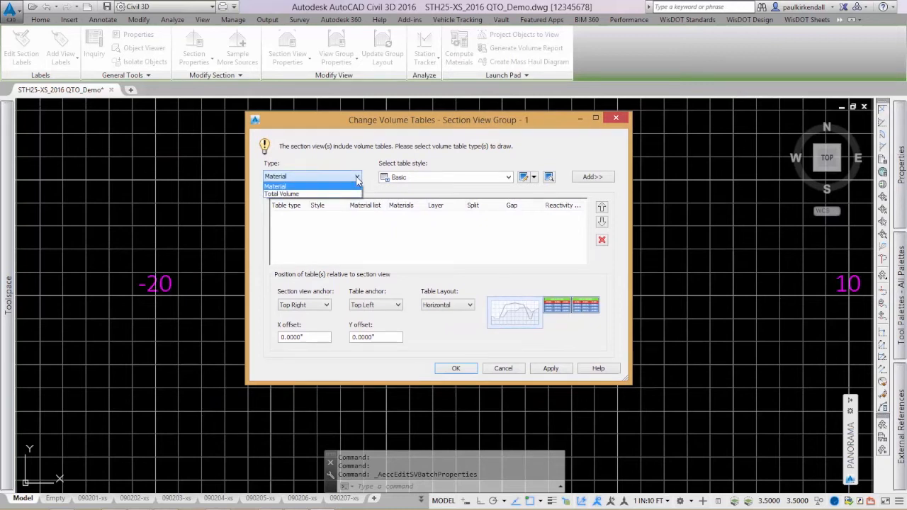
click(357, 179)
click(358, 179)
click(296, 186)
click(421, 177)
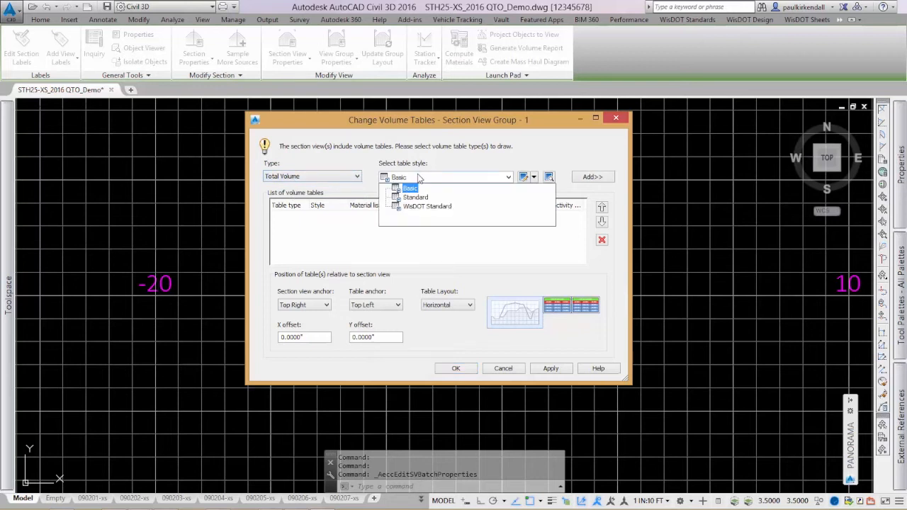
click(430, 208)
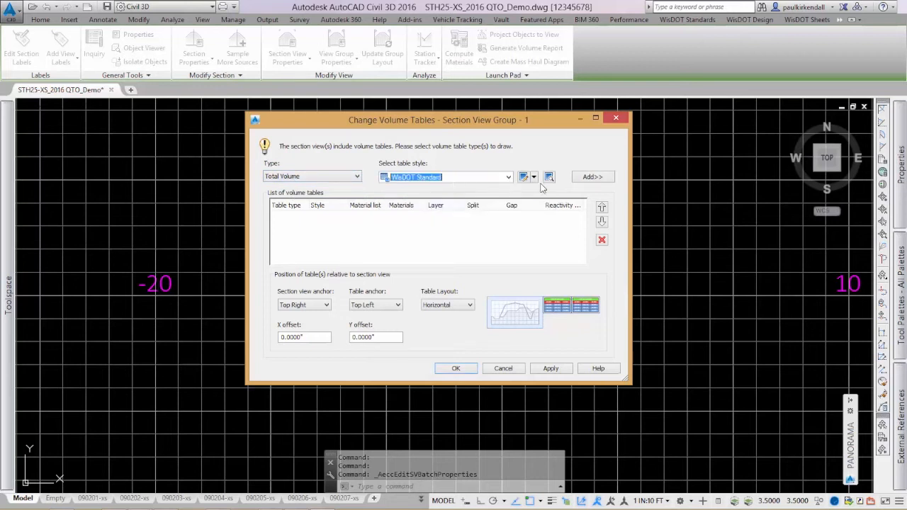
click(594, 178)
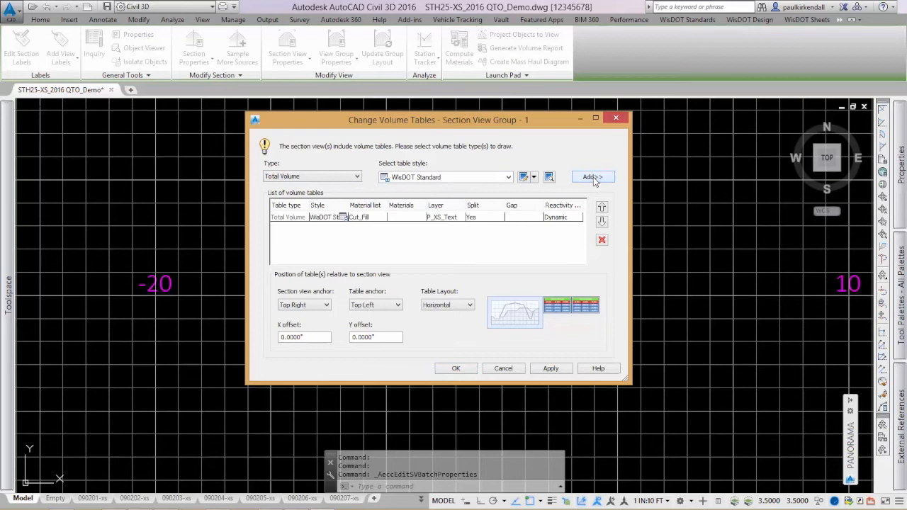
click(375, 219)
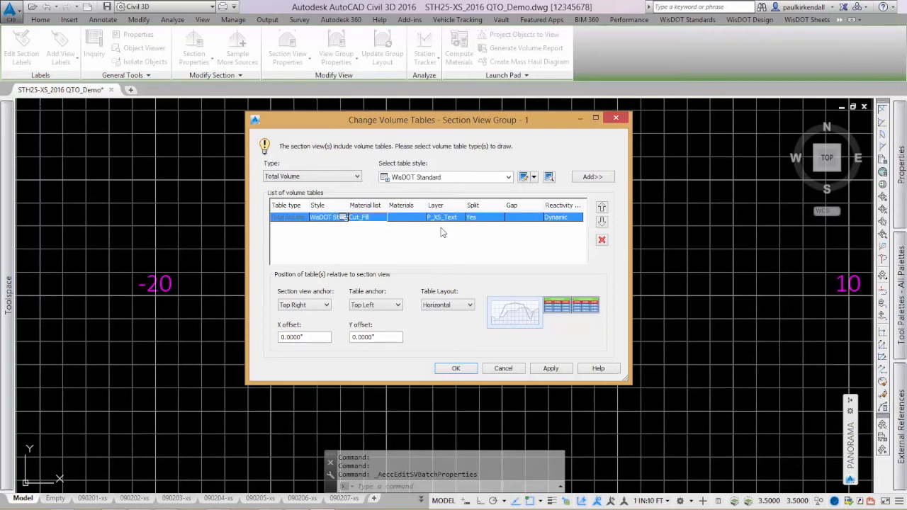
Anchor the tables' Top Center to the section views' Middle Center with a Y offset of -.5, and apply the group properties
click(327, 305)
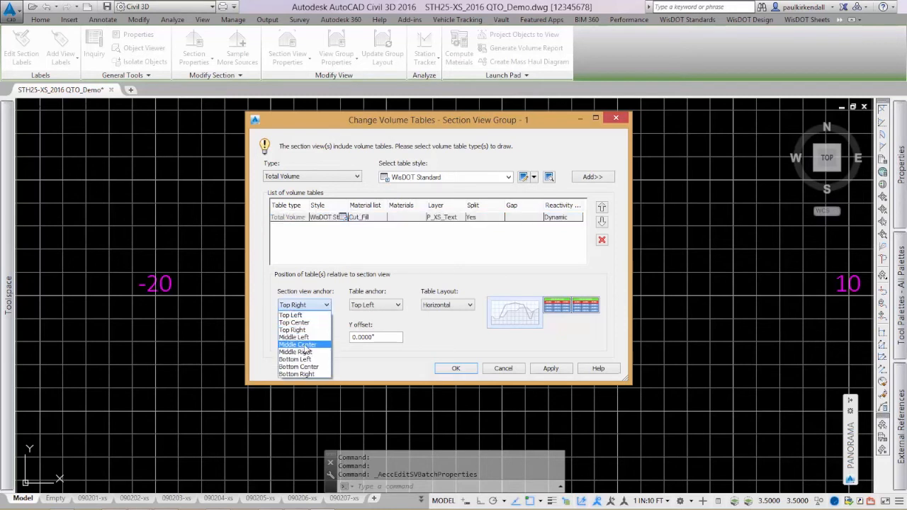
click(304, 345)
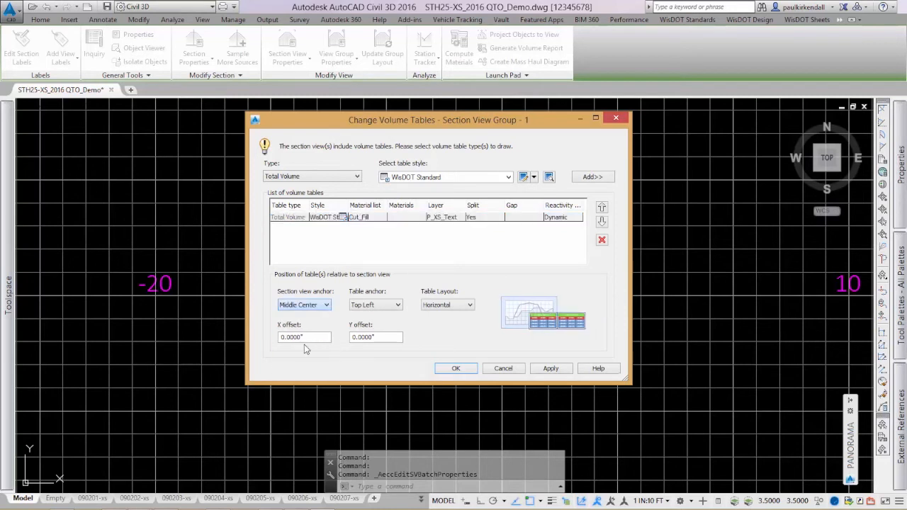
click(399, 305)
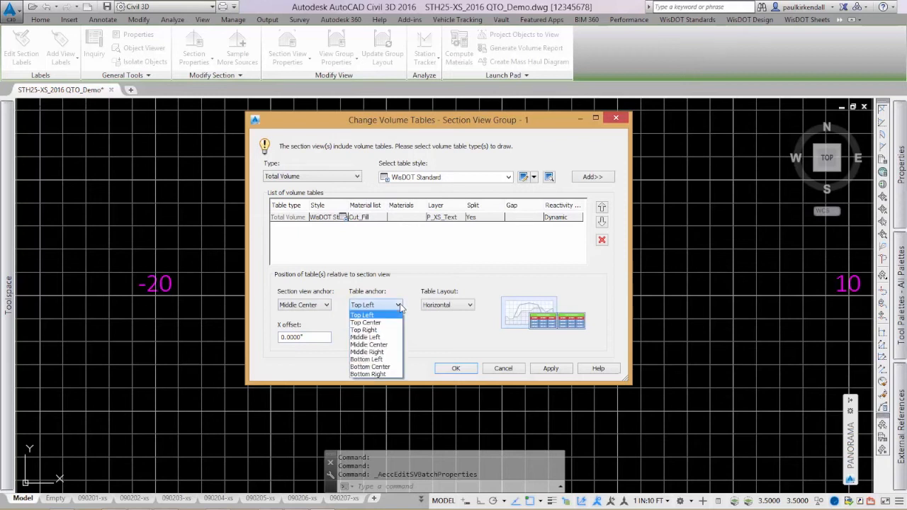
click(383, 323)
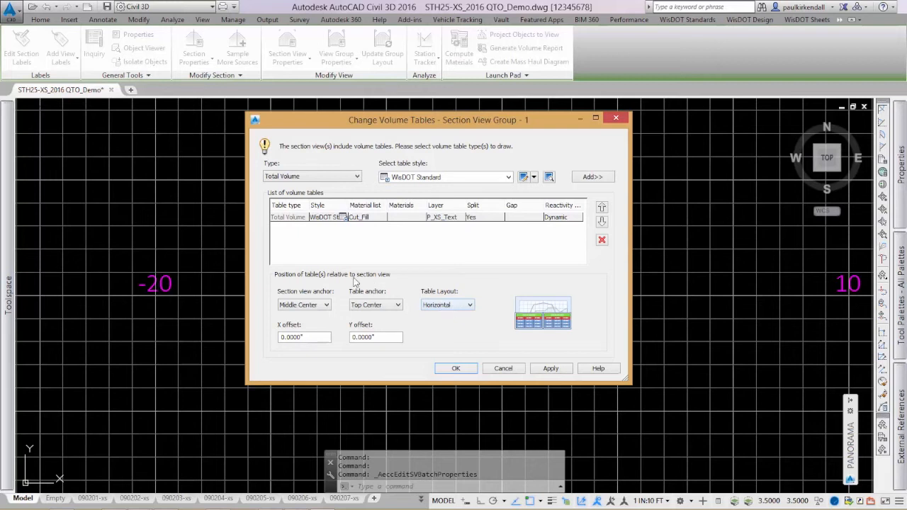
double_click(356, 335)
text(-.5)
click(456, 368)
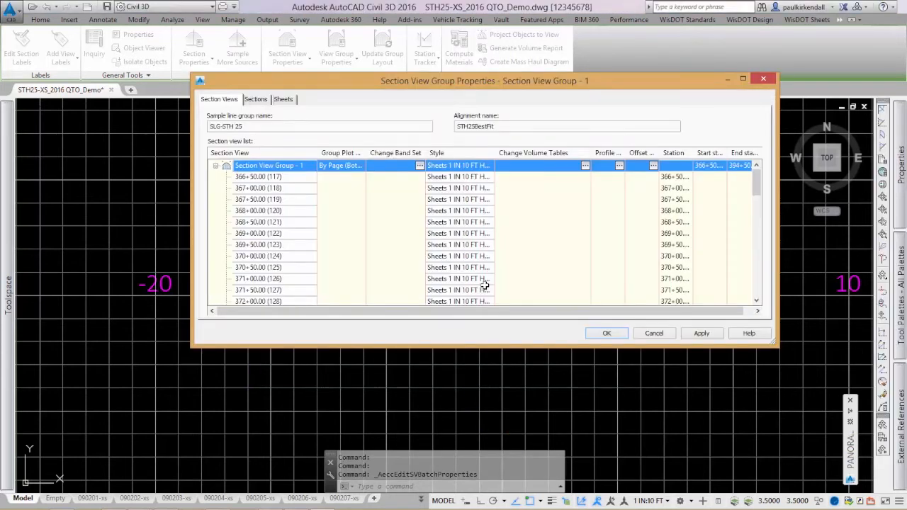
click(606, 333)
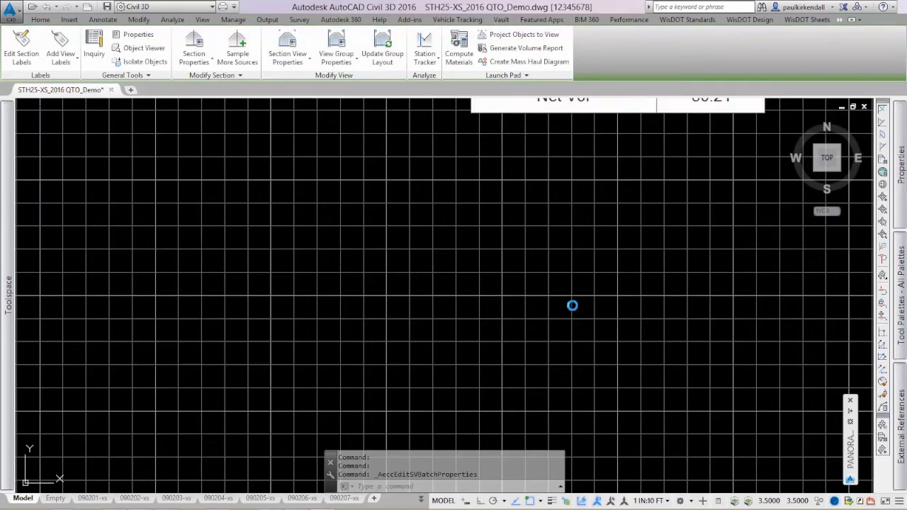
Examine the total volume tables beneath the cross sections at stations 367+00 and 366+50 on the first sheet
scroll(572, 305, down, 5)
key(Escape)
scroll(581, 248, up, 3)
scroll(582, 249, up, 2)
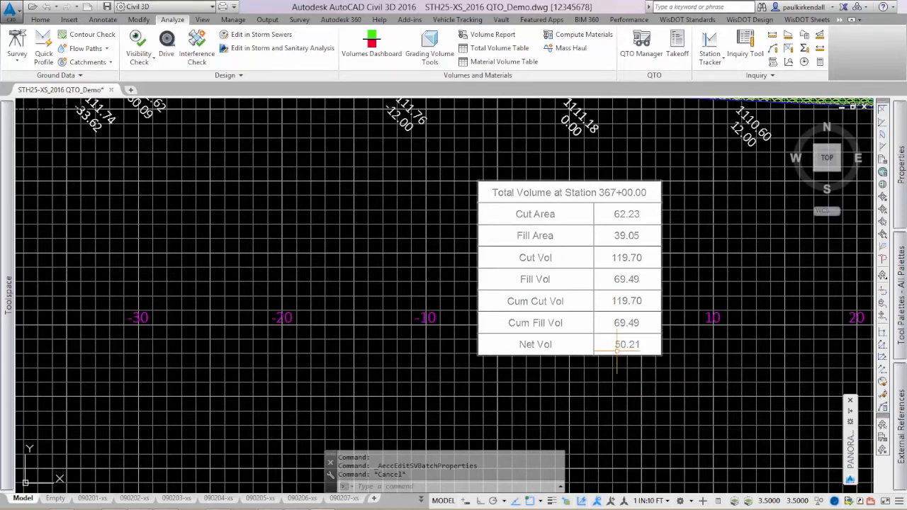
middle_drag(617, 363, 605, 229)
scroll(604, 298, down, 2)
middle_drag(603, 304, 594, 160)
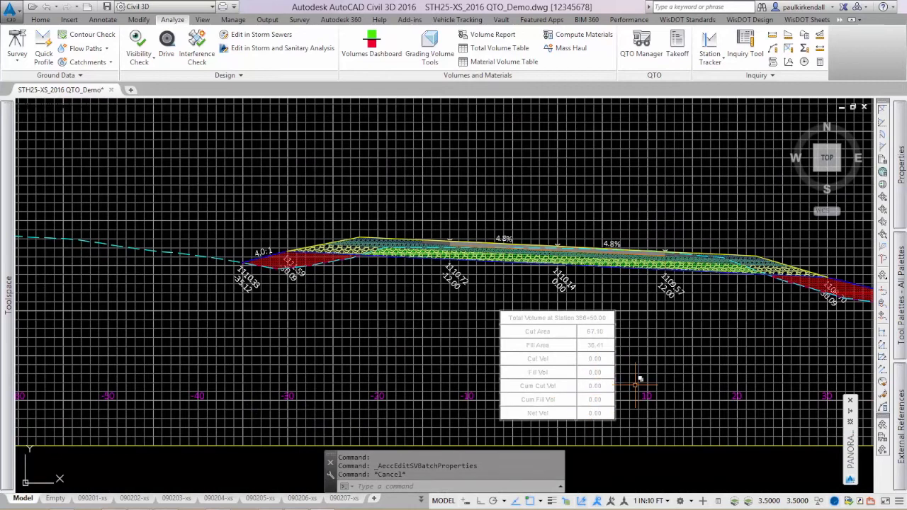
middle_drag(617, 389, 610, 170)
Examine the total volume tables at stations 368+00 and 367+50, and compare their placement across the neighbouring sheets
scroll(519, 295, down, 6)
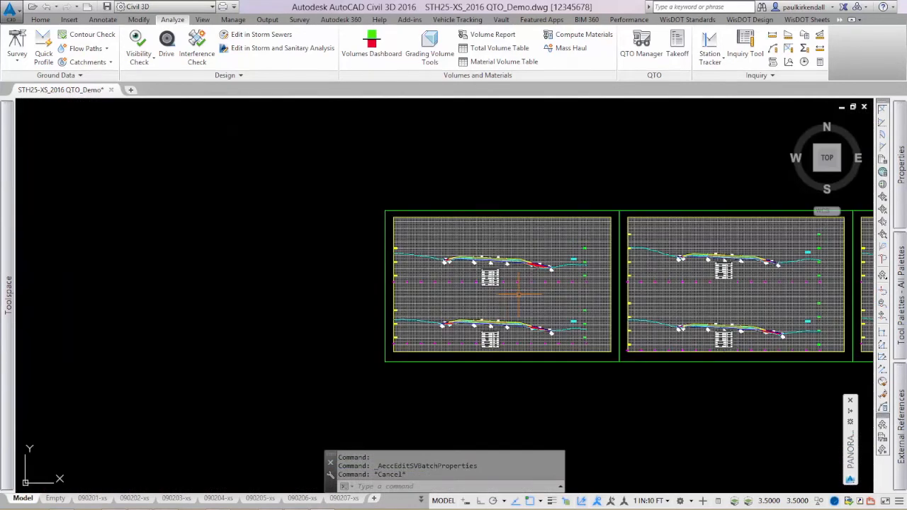
scroll(724, 268, up, 8)
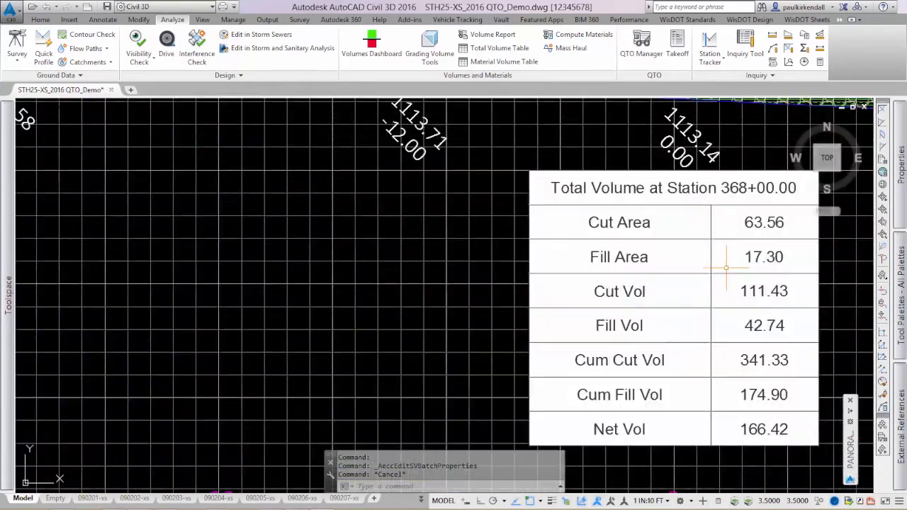
scroll(726, 268, down, 4)
scroll(649, 399, up, 4)
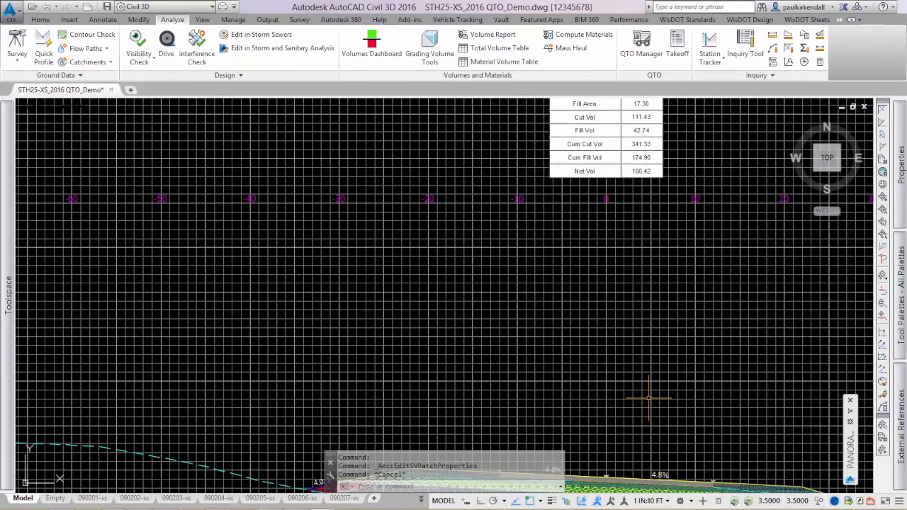
middle_drag(648, 398, 625, 159)
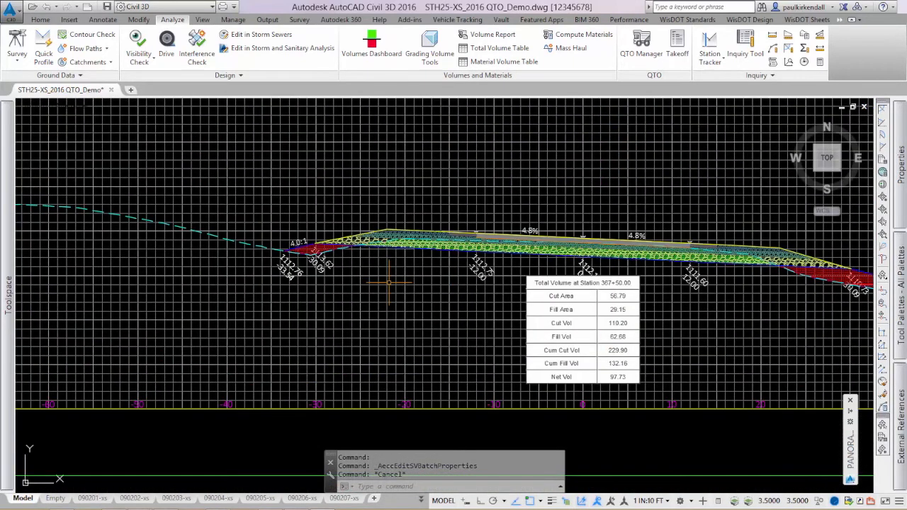
scroll(389, 283, down, 2)
scroll(610, 239, down, 5)
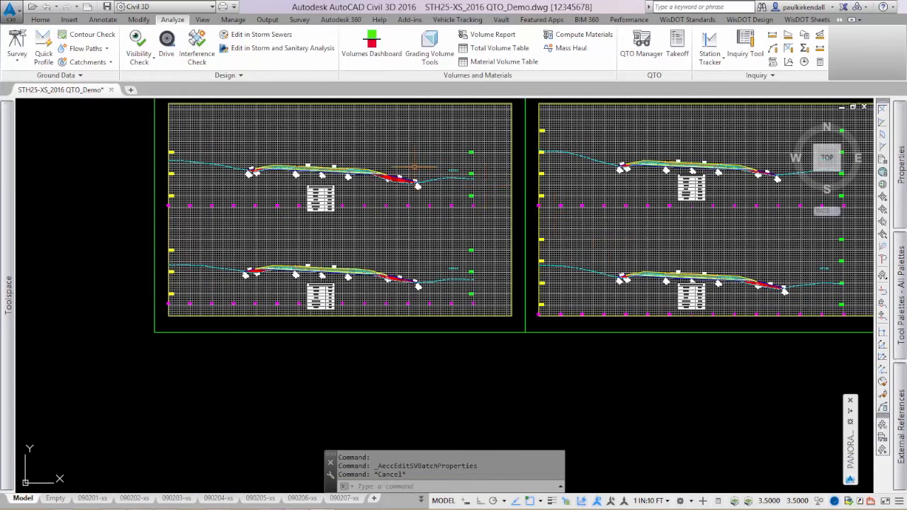
middle_drag(358, 147, 423, 193)
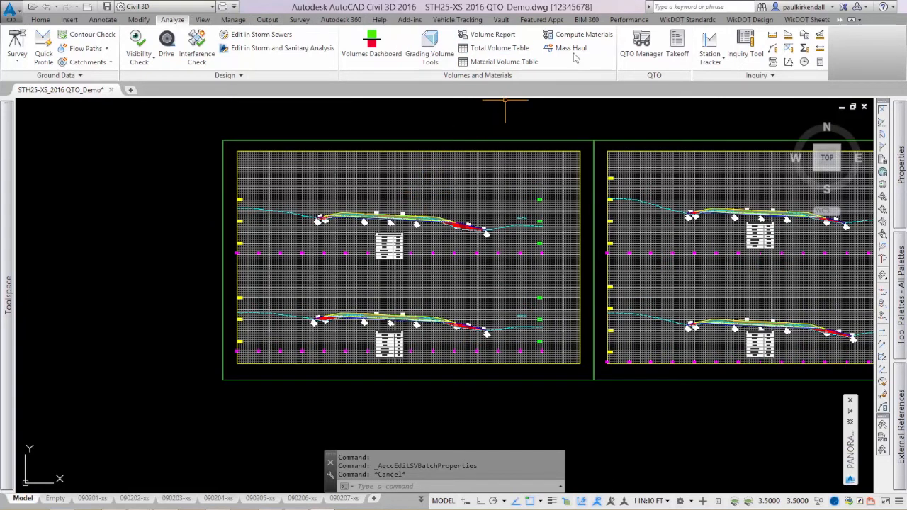
Start a material volume table for alignment STH25BestFit and sample line group SLG-STH 25, using the Corridor Shape Materials list
click(504, 61)
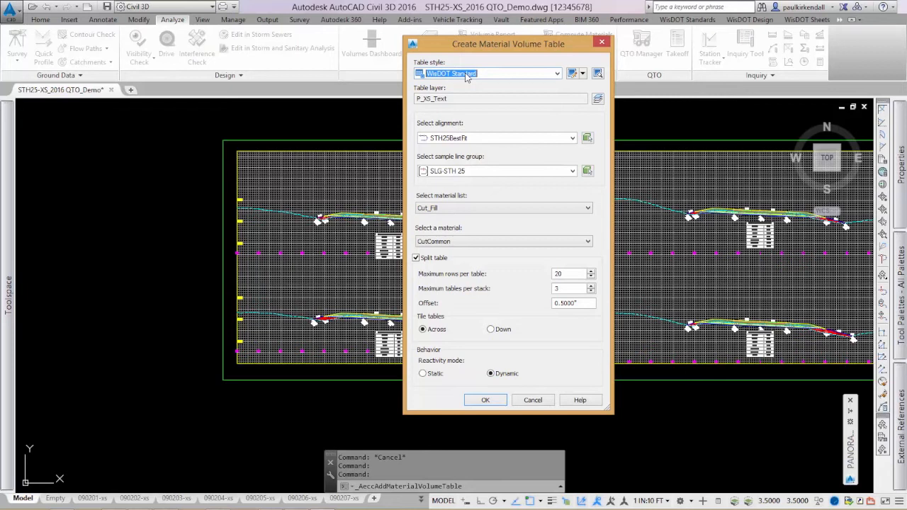
click(474, 140)
click(474, 148)
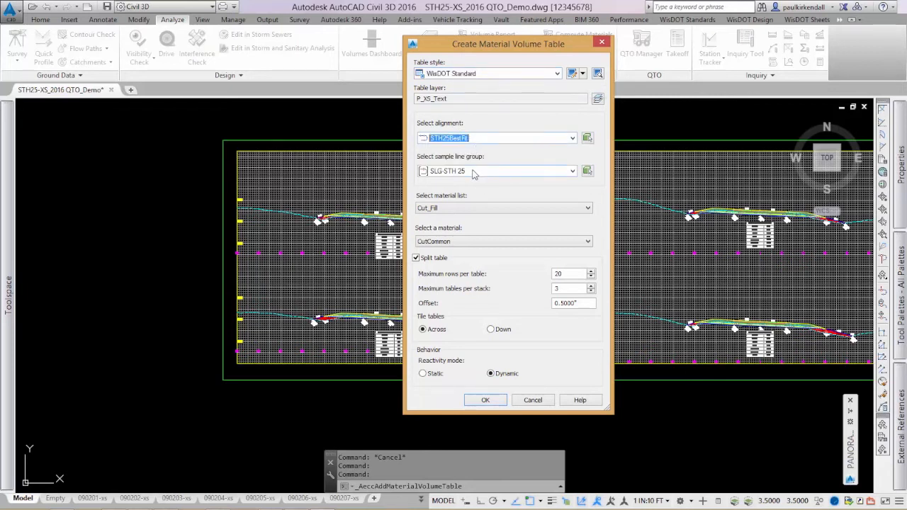
click(473, 172)
click(474, 175)
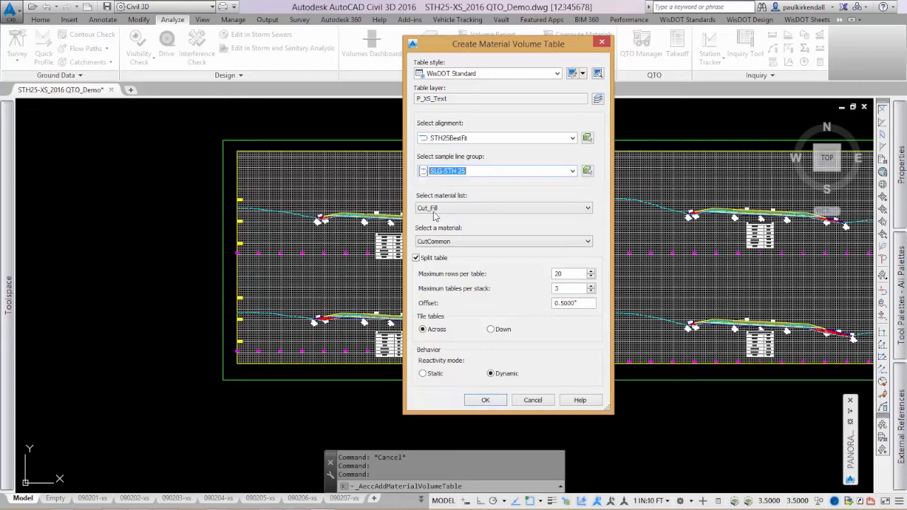
click(457, 209)
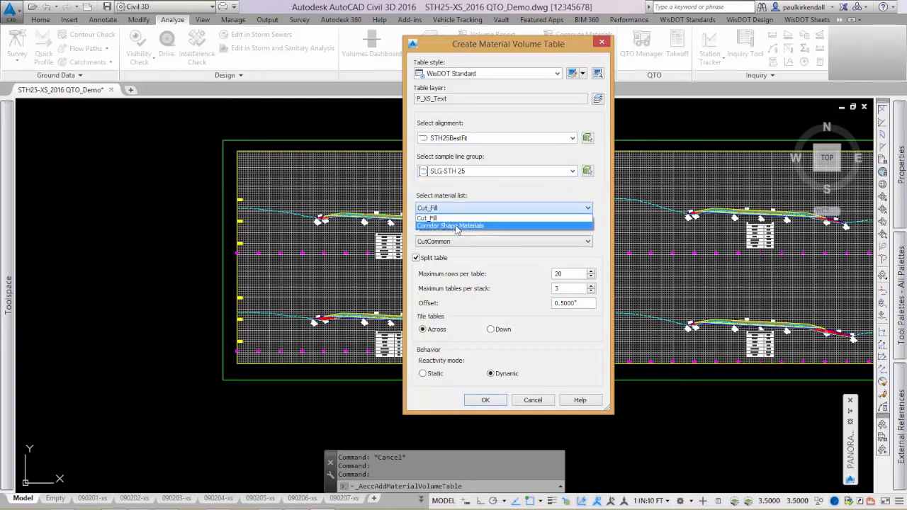
click(457, 226)
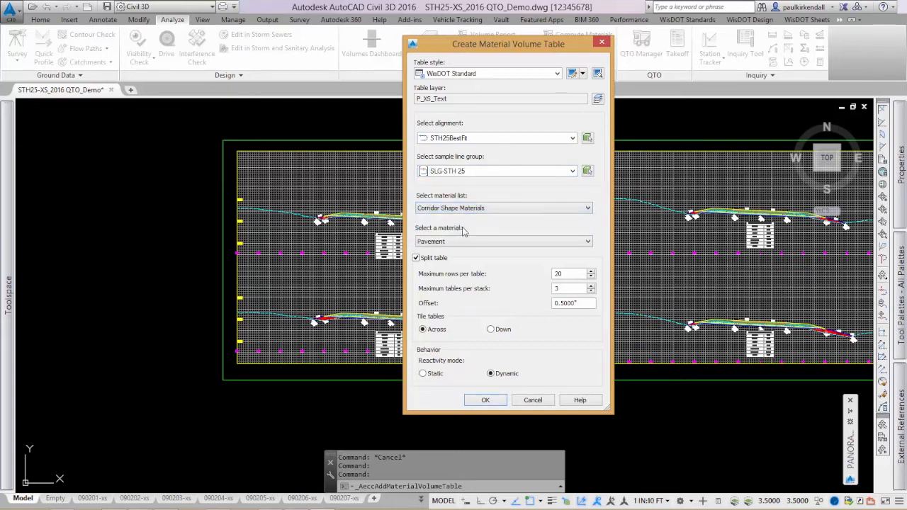
Select Pavement as the table's material and place the dynamic material volume table in the empty area below the first sheet
click(456, 242)
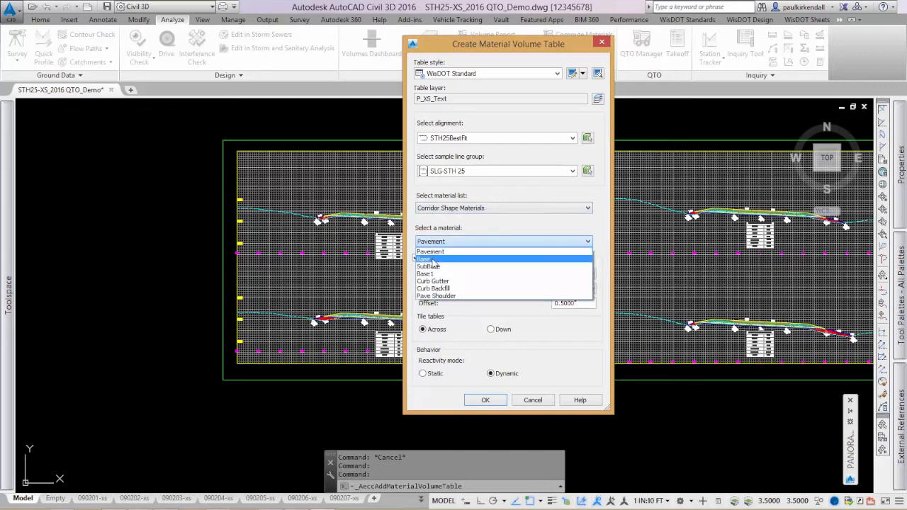
click(439, 254)
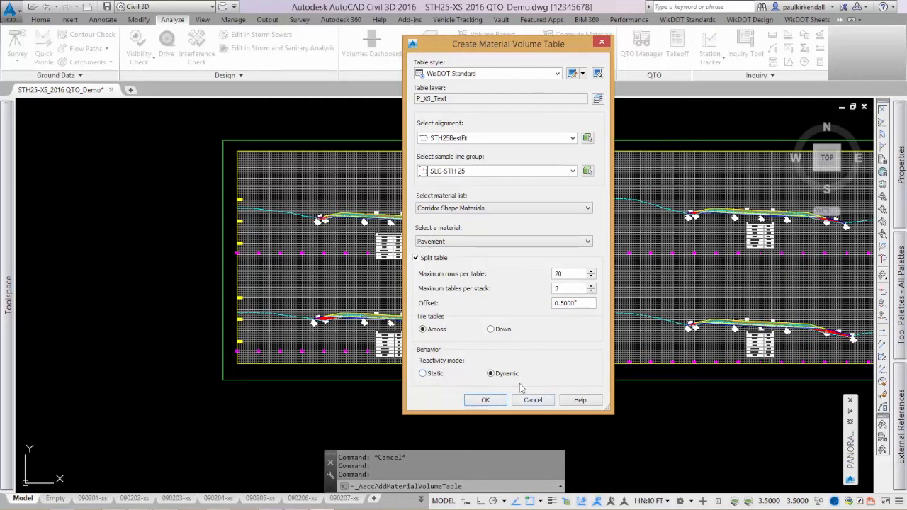
click(485, 401)
scroll(408, 378, down, 3)
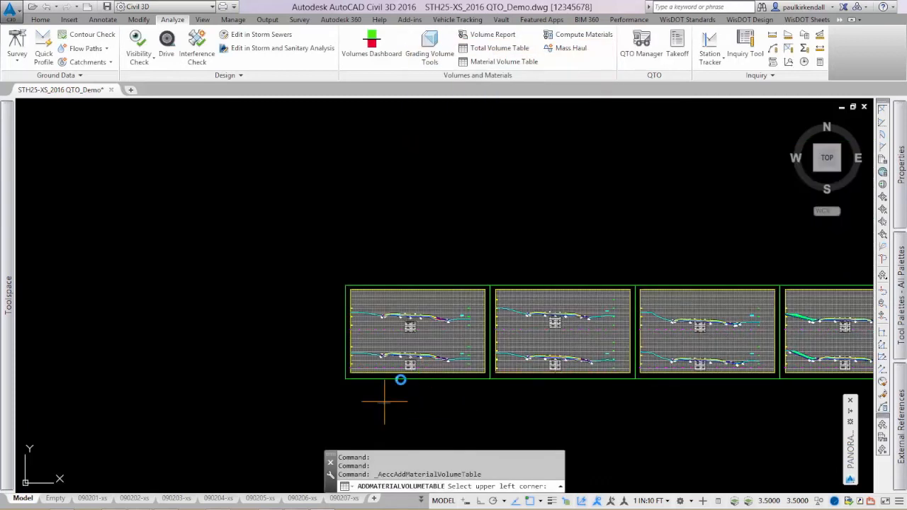
middle_drag(385, 402, 443, 239)
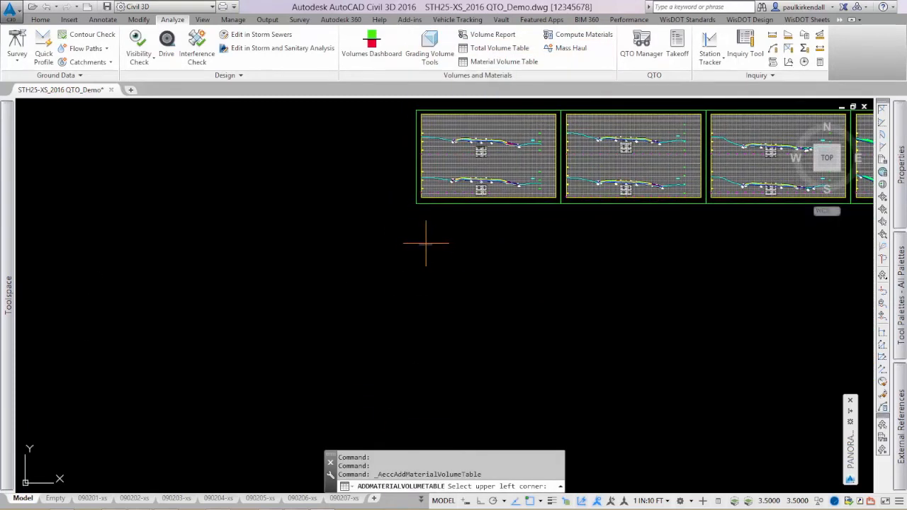
click(426, 243)
Examine the station, area, volume and cumulative volume columns of the Pavement volume tables
scroll(449, 260, up, 4)
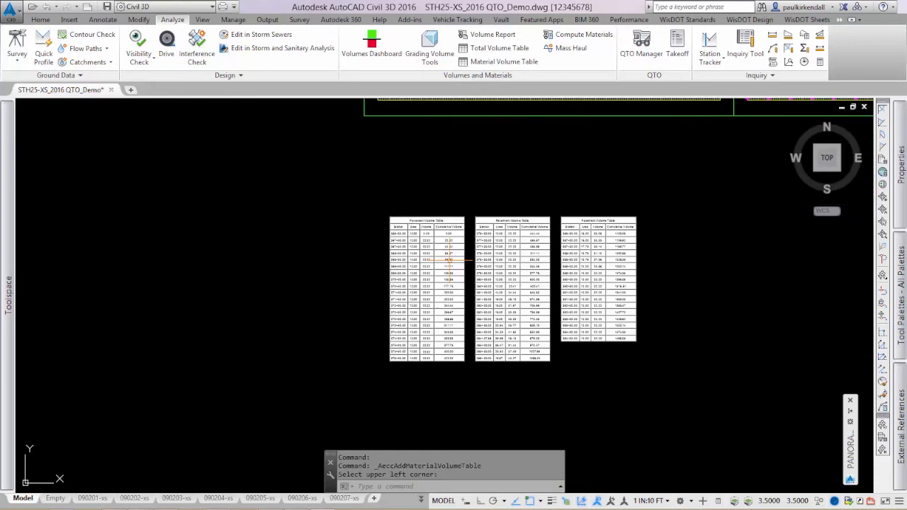
scroll(400, 223, up, 4)
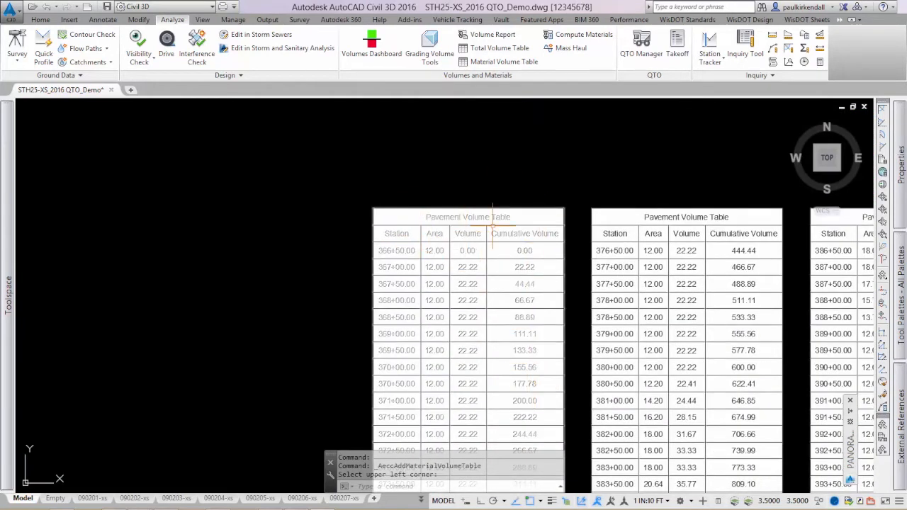
mouse_move(577, 377)
middle_down()
mouse_move(558, 190)
mouse_move(255, 281)
middle_up()
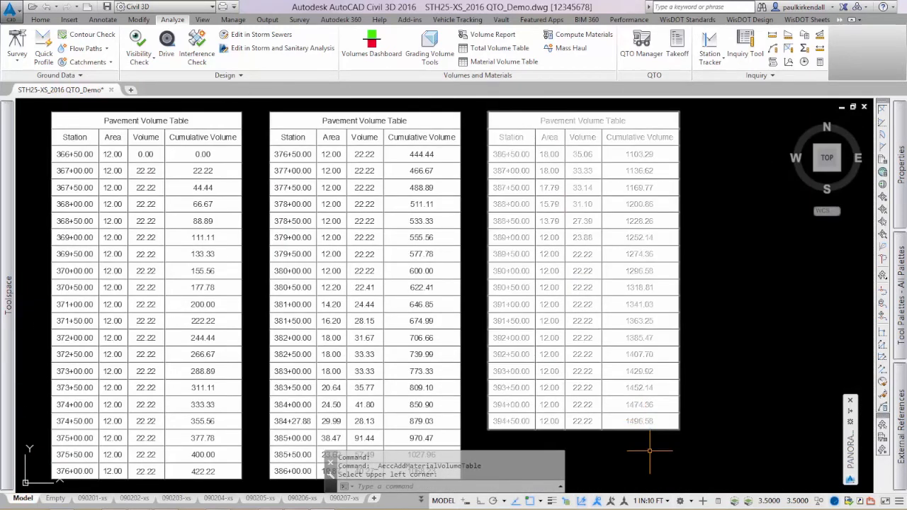
scroll(644, 444, down, 3)
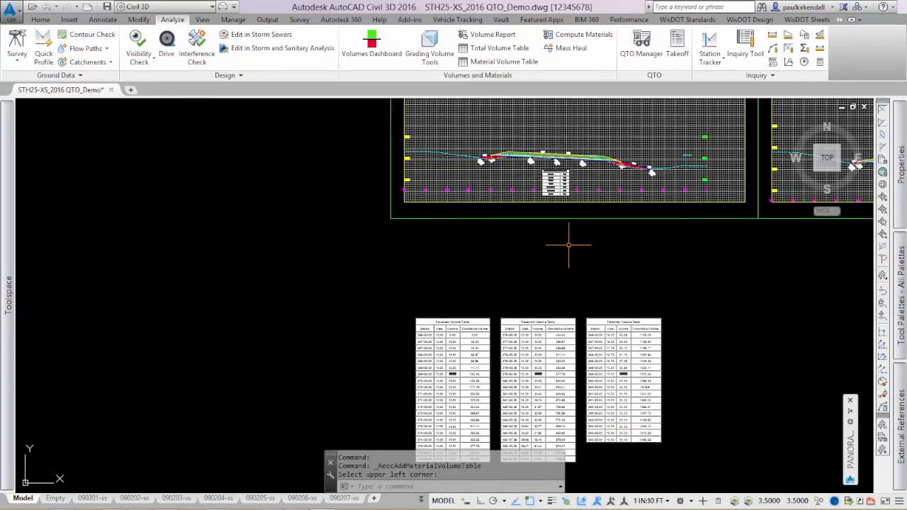
scroll(440, 376, up, 5)
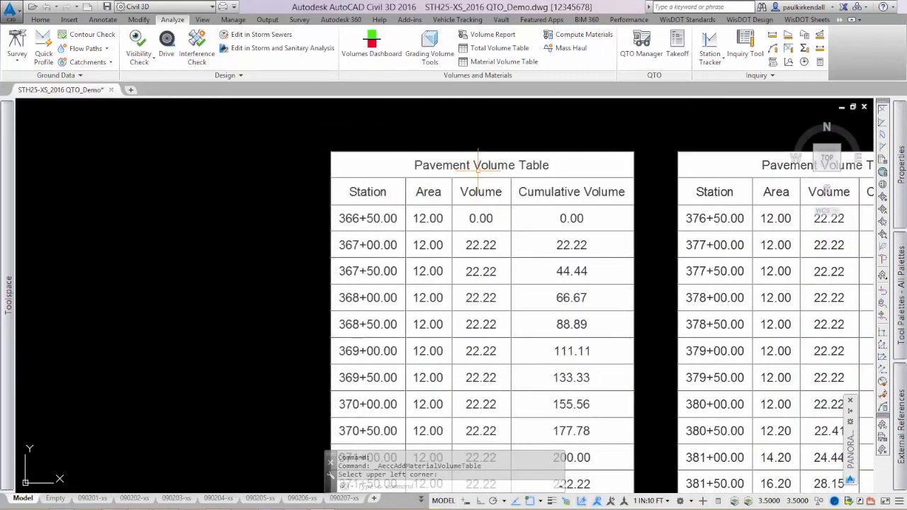
scroll(478, 164, down, 5)
middle_drag(533, 132, 532, 148)
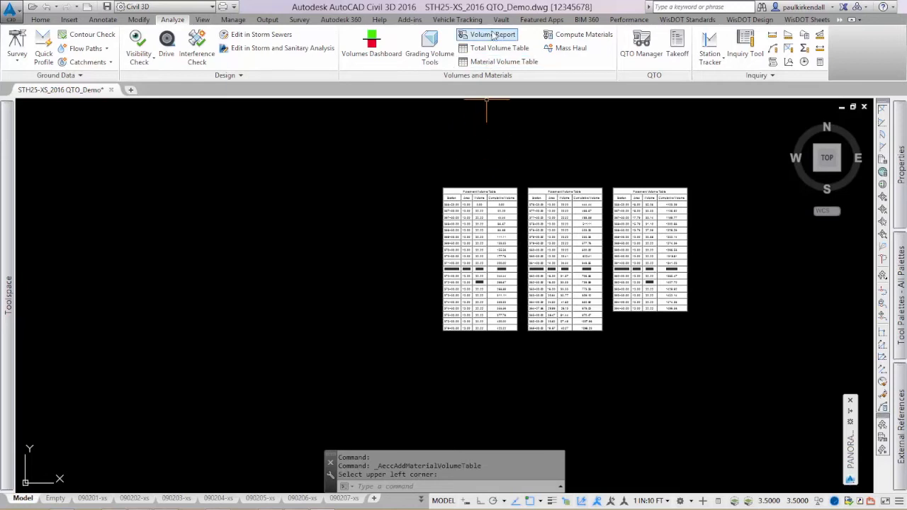
Start a volume report for alignment STH25BestFit and sample line group SLG-STH 25, using the Corridor Shape Materials list
click(492, 35)
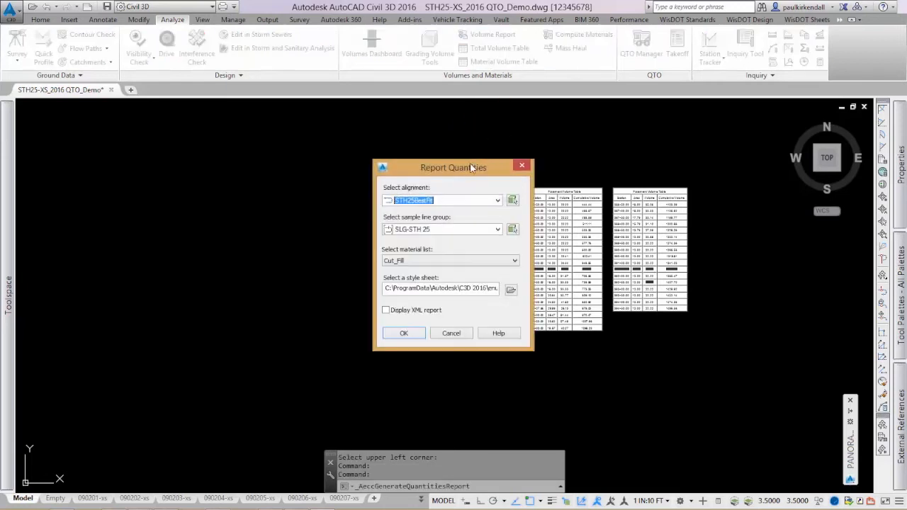
drag(465, 170, 409, 119)
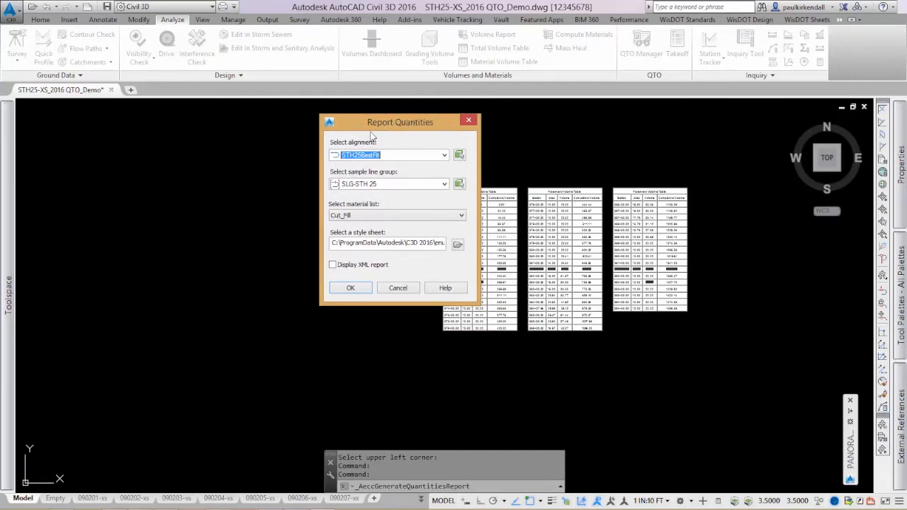
click(363, 217)
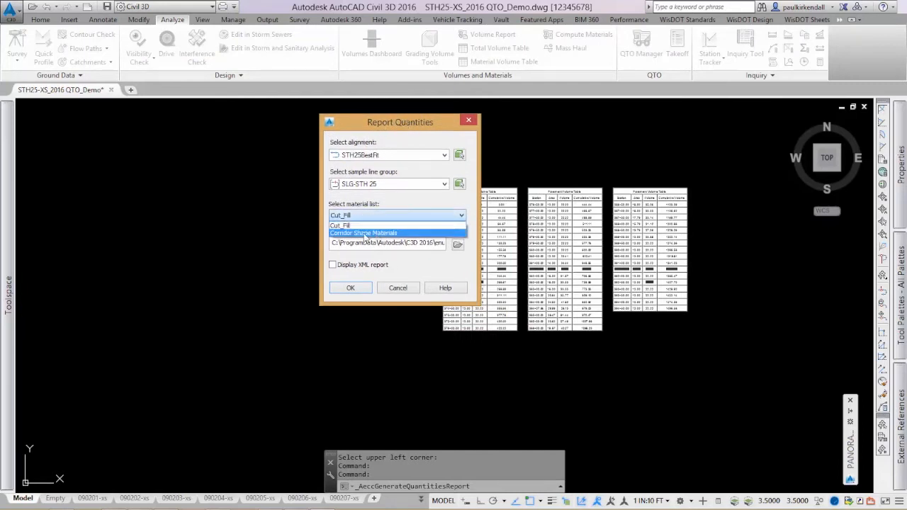
click(372, 234)
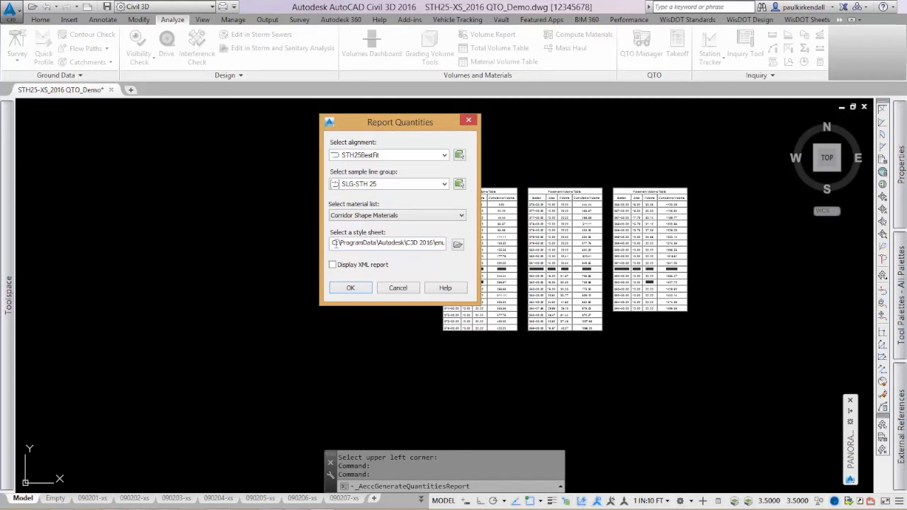
drag(334, 243, 471, 250)
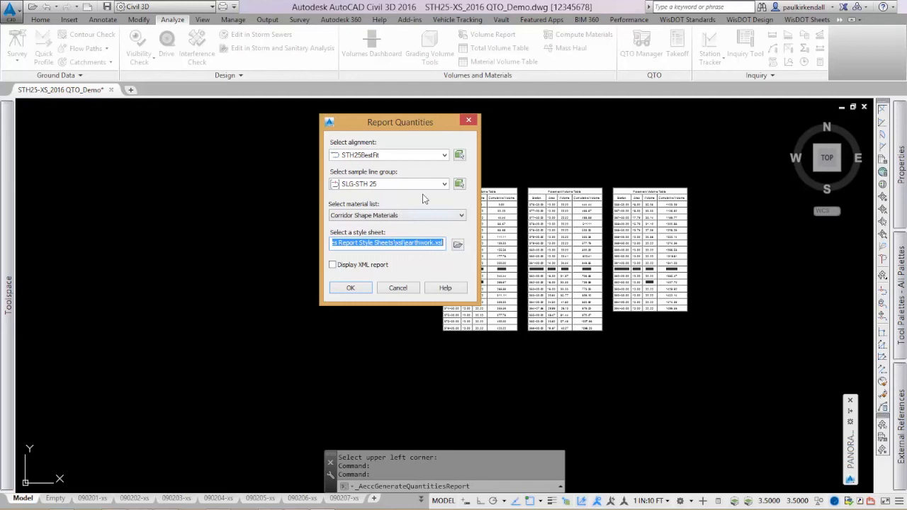
Choose Select Material.xsl as the report's style sheet and generate the report, allowing its scripts to run
click(458, 245)
drag(794, 217, 478, 94)
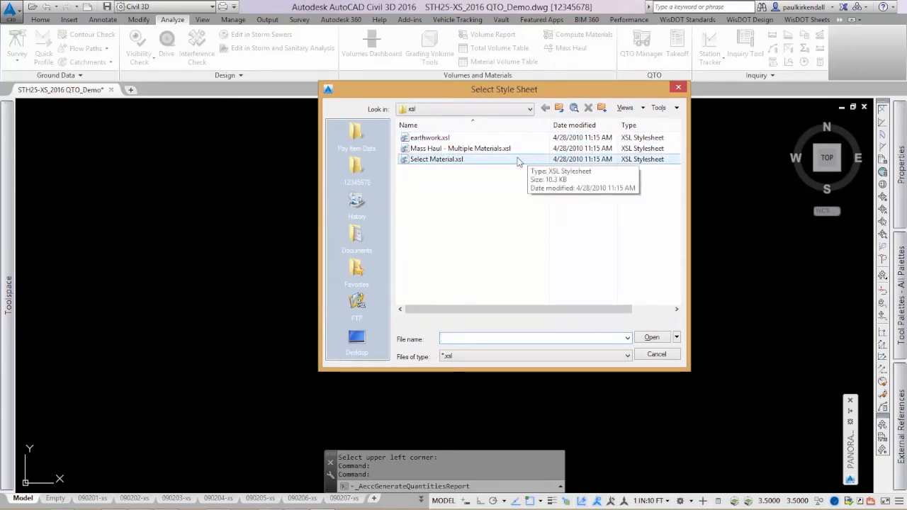
click(436, 159)
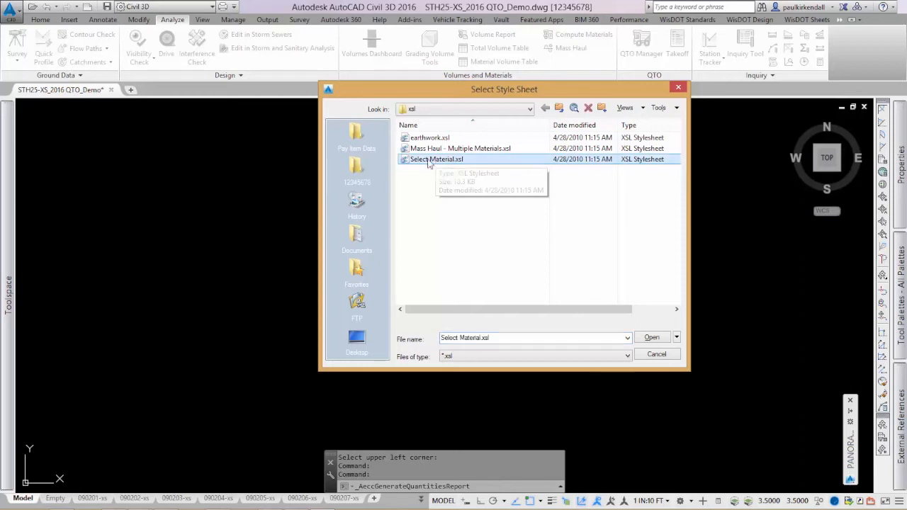
click(652, 338)
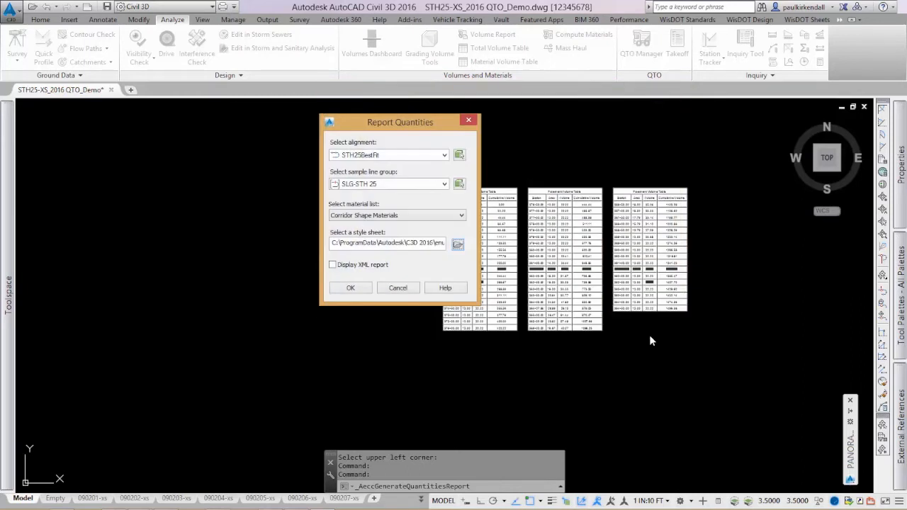
click(351, 288)
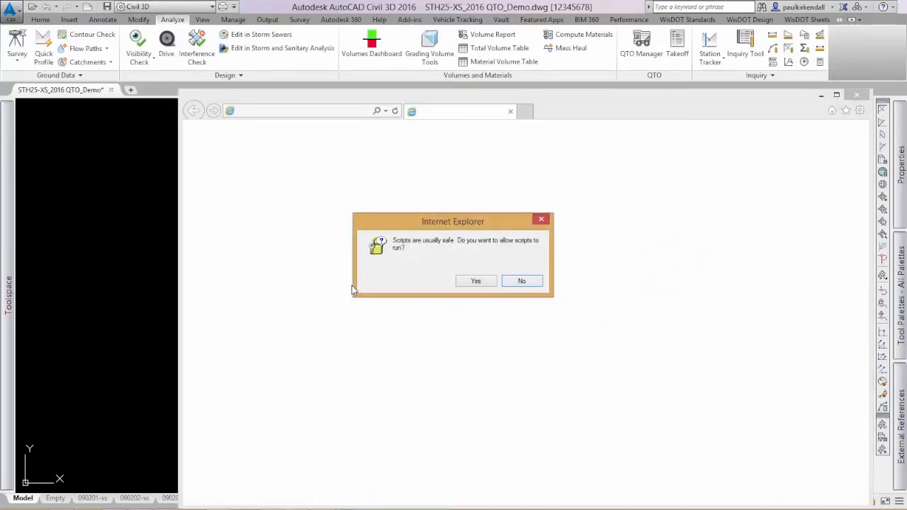
click(476, 282)
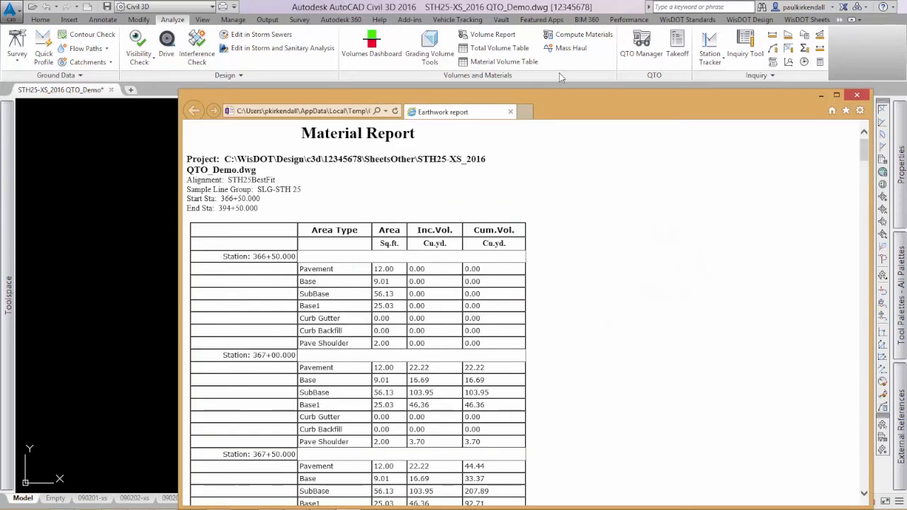
Examine the areas, incremental volumes and cumulative volumes of each material in the report, from the first station to the last
drag(558, 102, 519, 31)
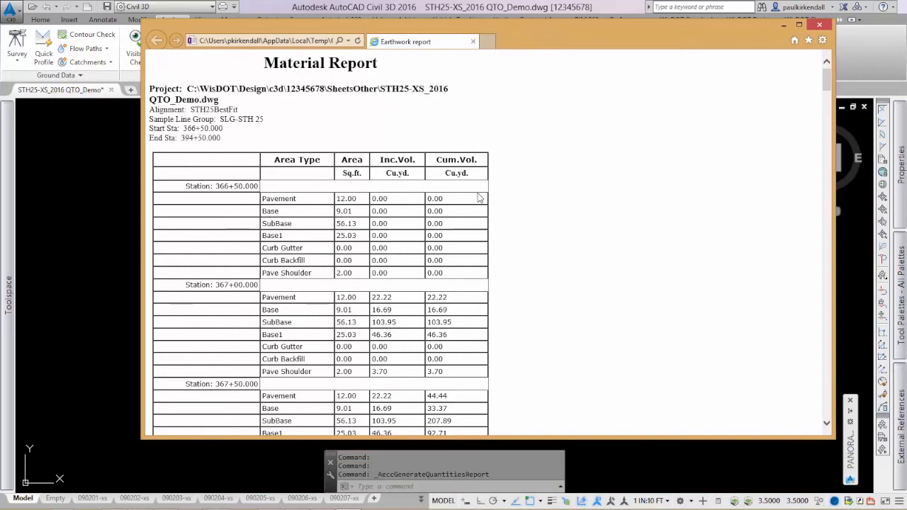
drag(269, 198, 317, 275)
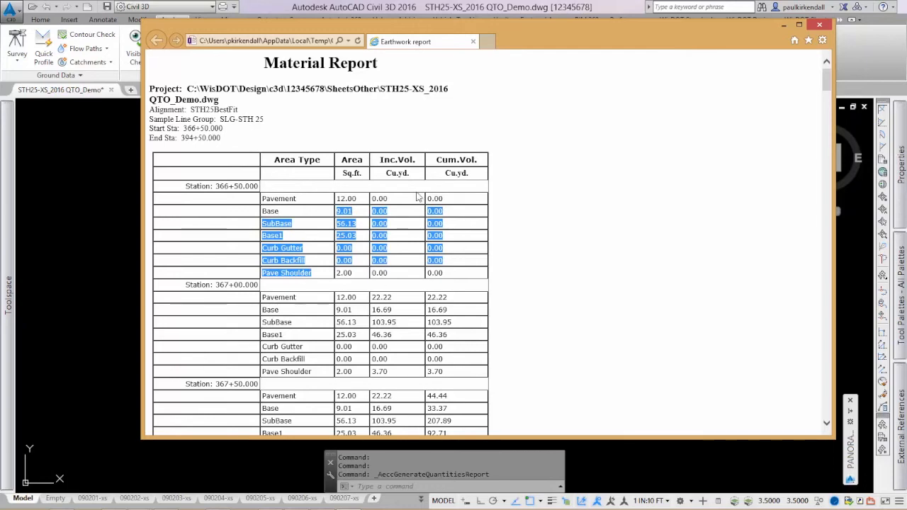
scroll(363, 292, down, 6)
scroll(363, 292, down, 20)
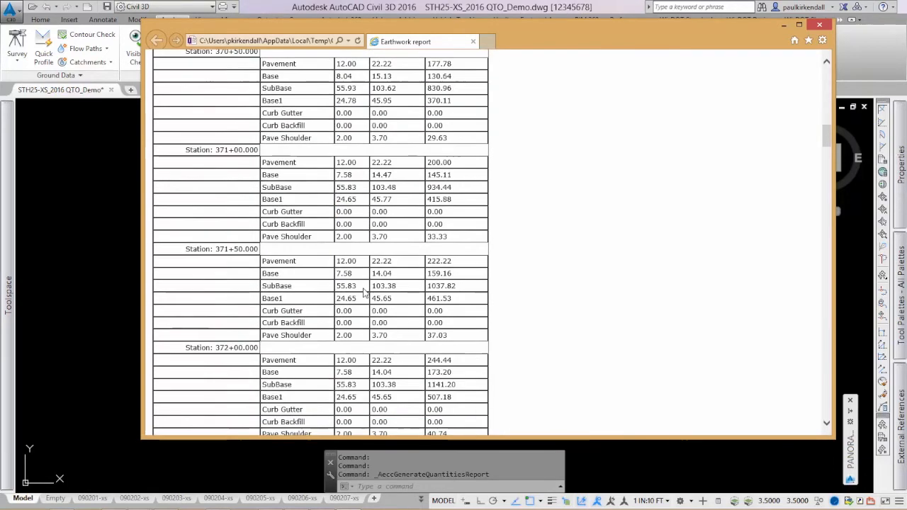
scroll(363, 290, down, 20)
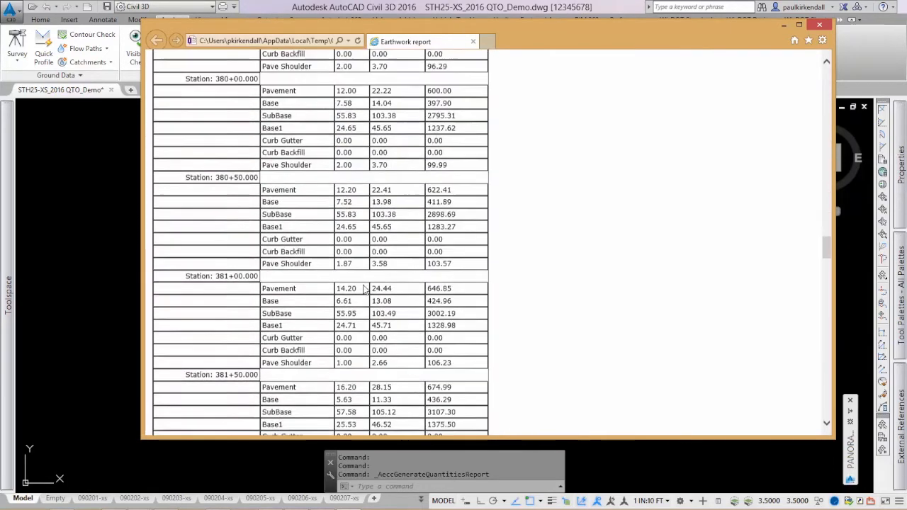
scroll(363, 290, down, 15)
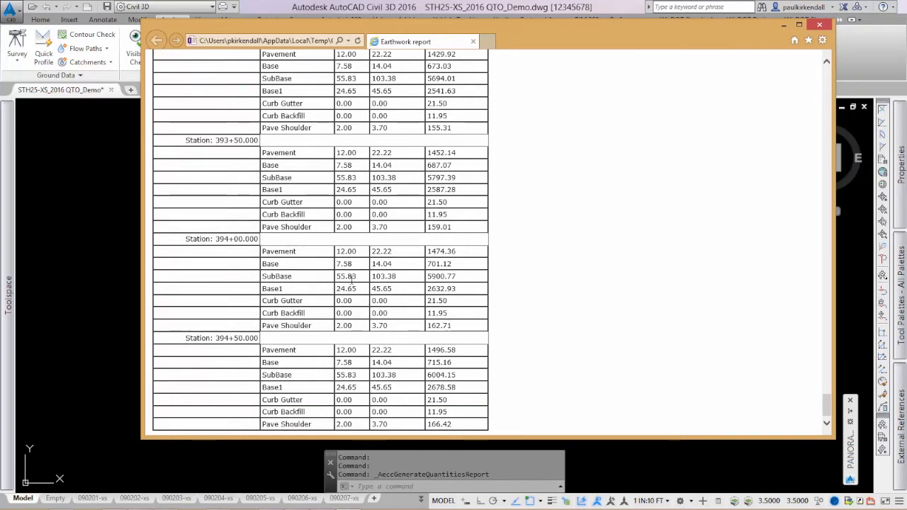
drag(826, 406, 836, 66)
Copy the entire Material Report, from its title through the last station's Pave Shoulder row
click(213, 40)
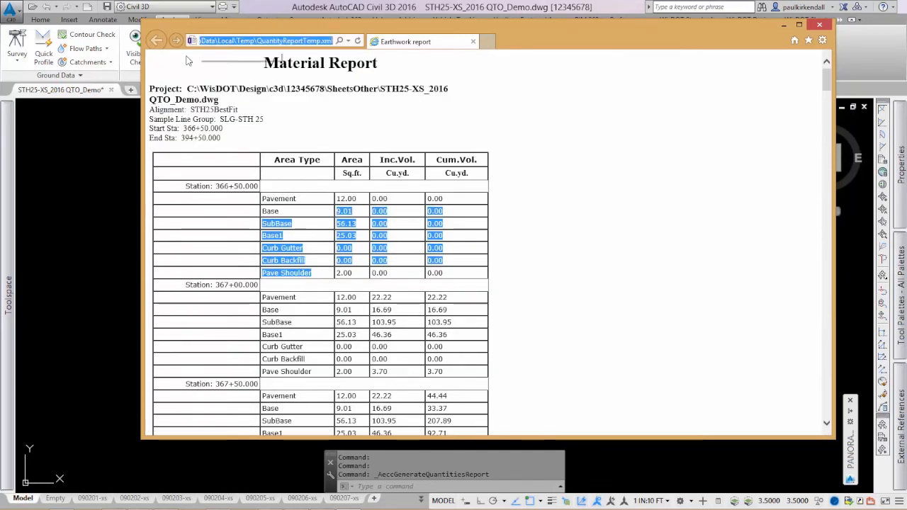
drag(151, 57, 446, 425)
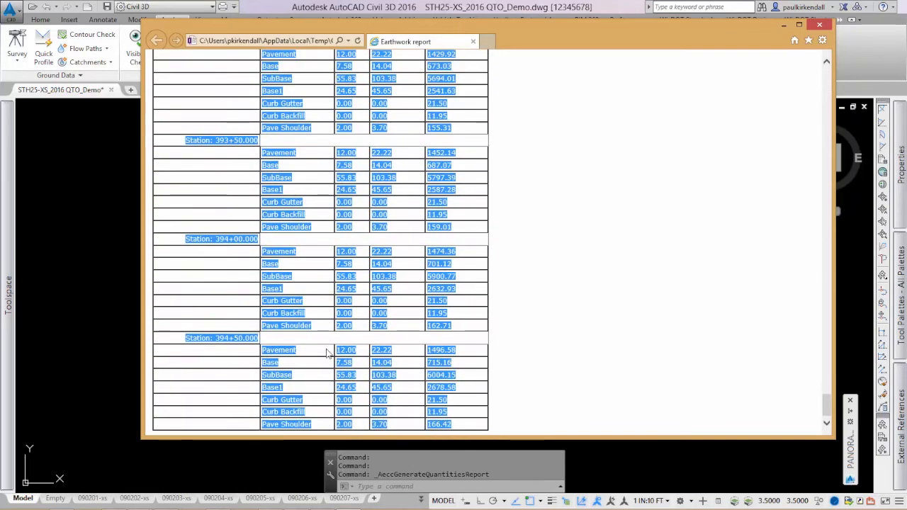
right_click(273, 171)
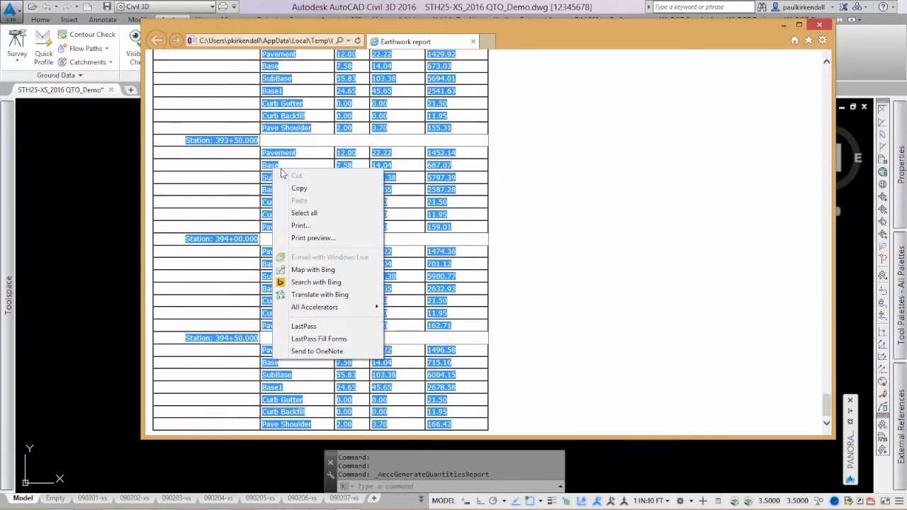
click(300, 189)
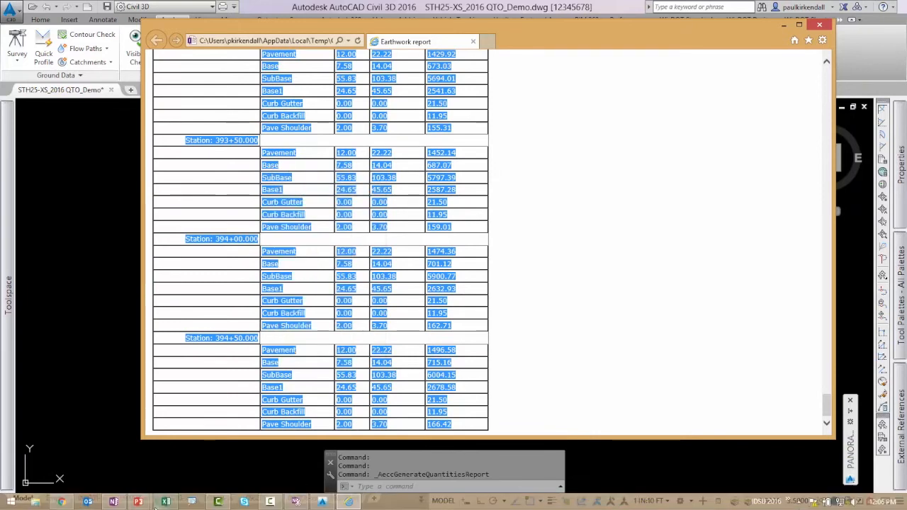
Open a new Excel window and create a blank workbook
right_click(165, 502)
click(135, 449)
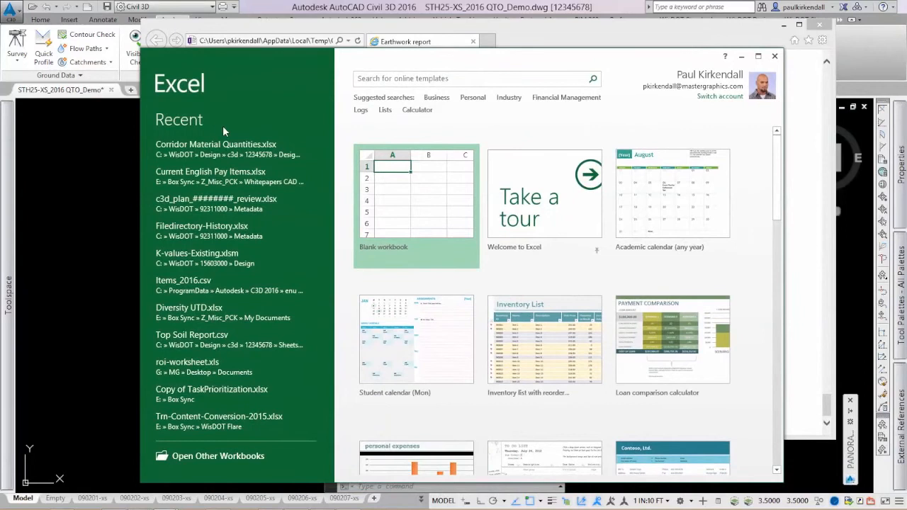
click(448, 234)
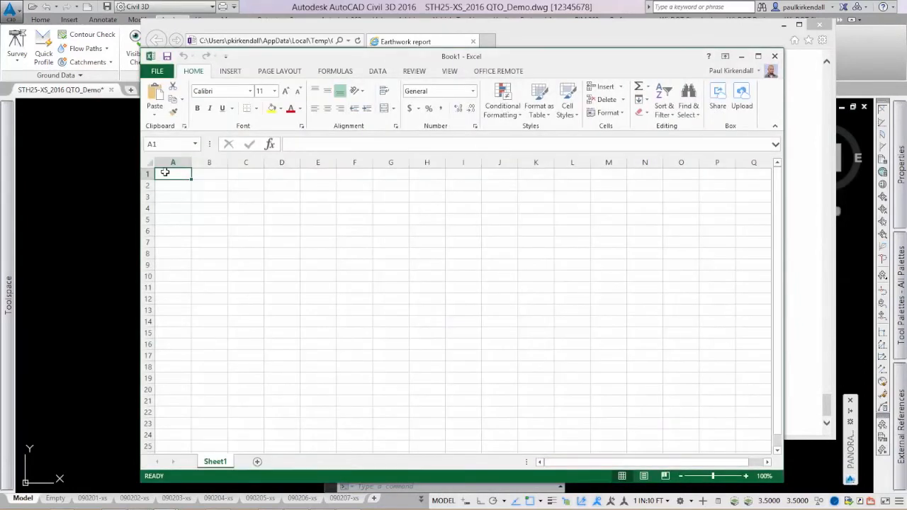
Try pasting the copied report at cell A1 with its source formatting, and undo the paste
right_click(164, 173)
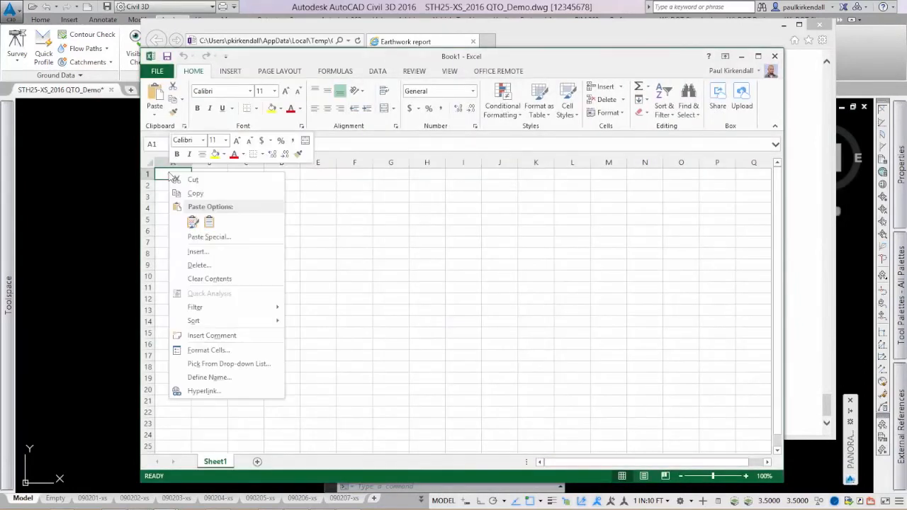
click(192, 223)
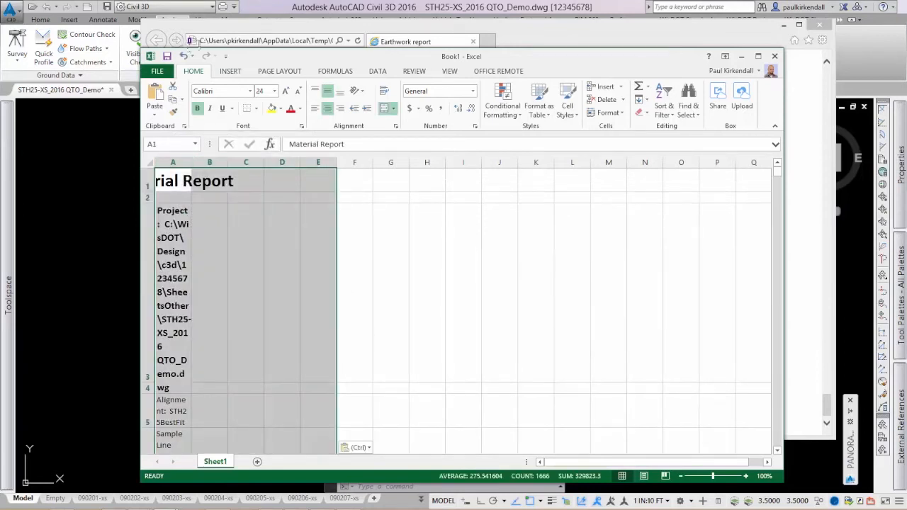
click(185, 57)
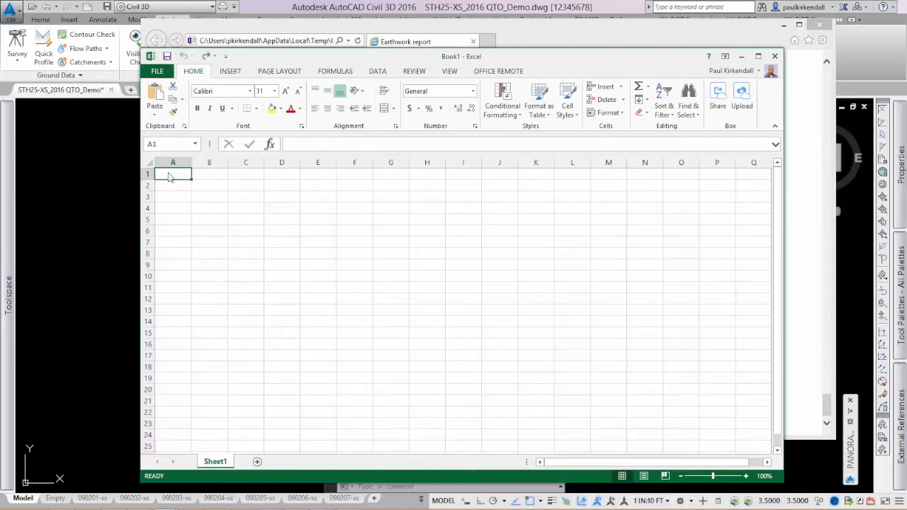
Paste the report at cell A1 with the destination formatting, and resize columns A and B to suit the station and material names
right_click(173, 175)
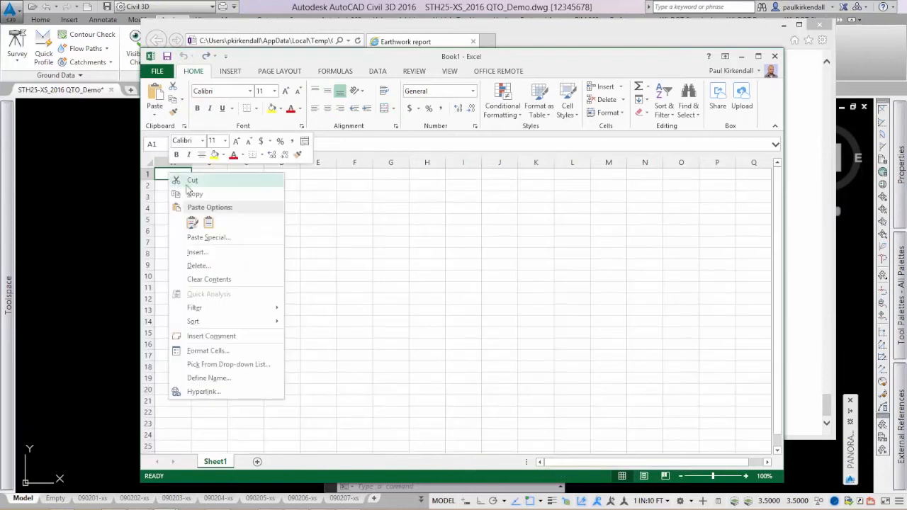
click(209, 224)
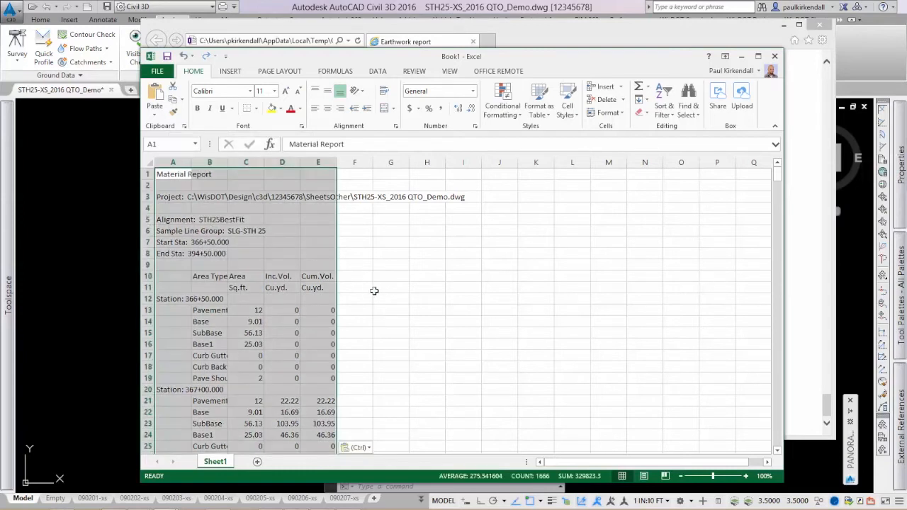
double_click(192, 163)
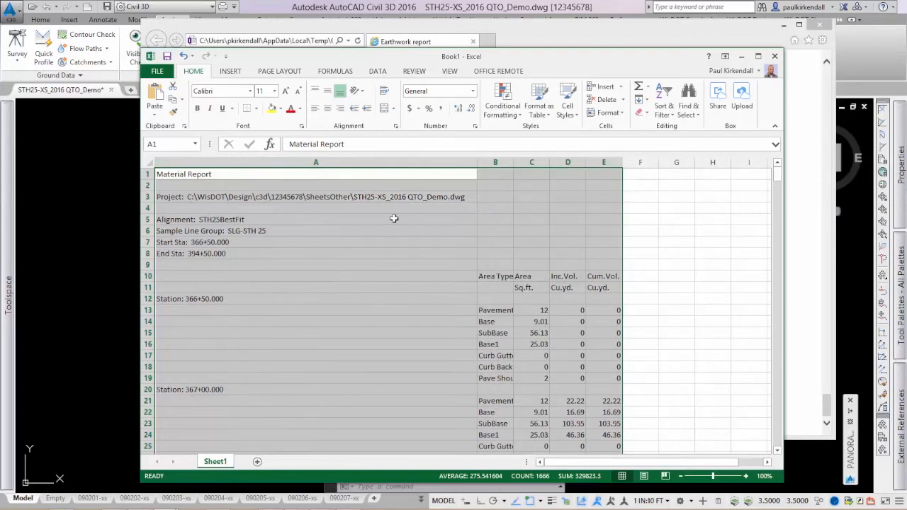
drag(477, 162, 278, 168)
scroll(285, 253, down, 8)
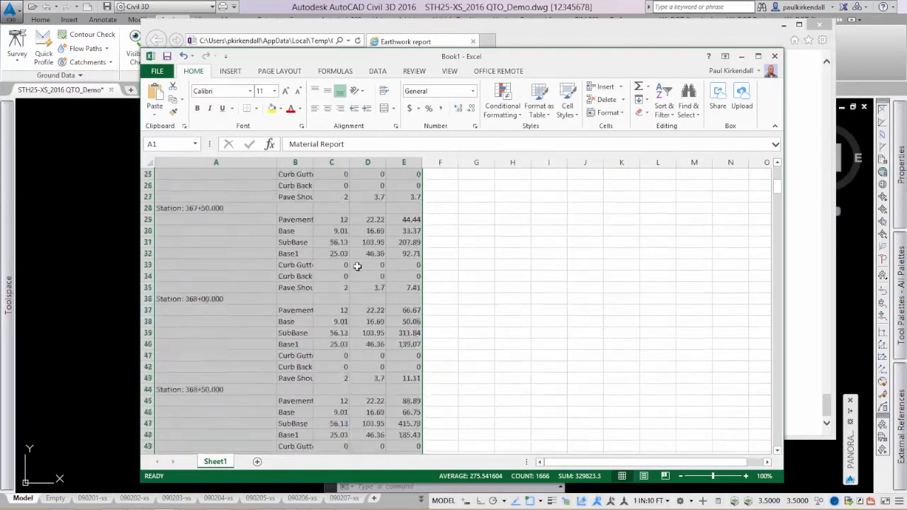
scroll(357, 266, up, 1)
double_click(314, 162)
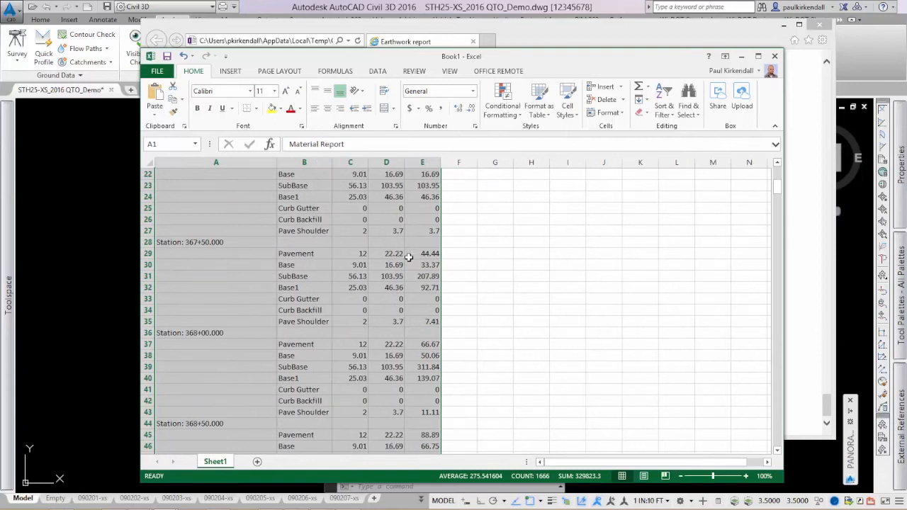
scroll(470, 324, down, 6)
scroll(392, 393, up, 13)
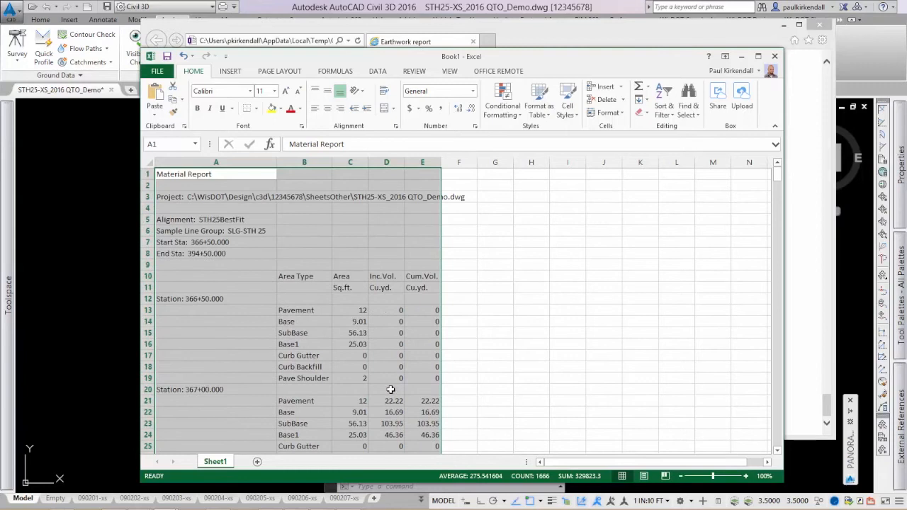
click(414, 240)
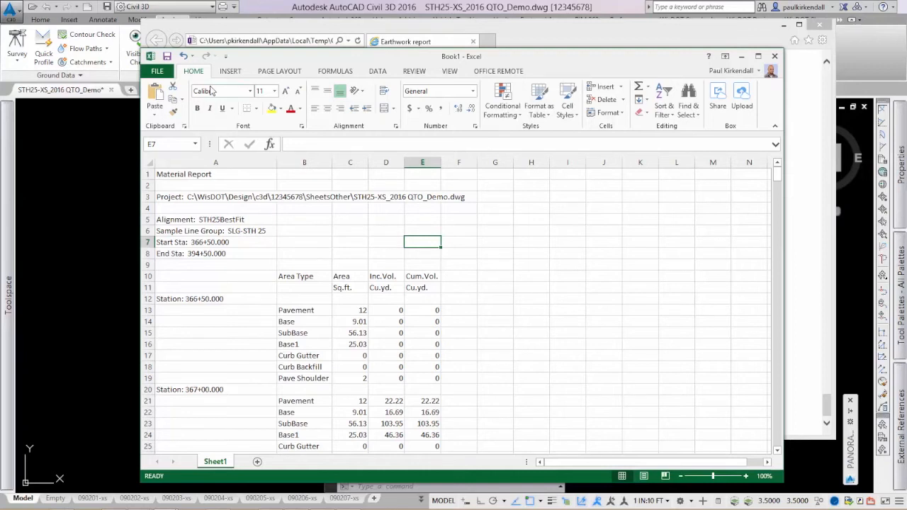
Start saving the workbook to the computer, choosing the folder C:\WisDOT\Design\c3d\12345678\Design\Quantities\EWKDetailReports
click(169, 57)
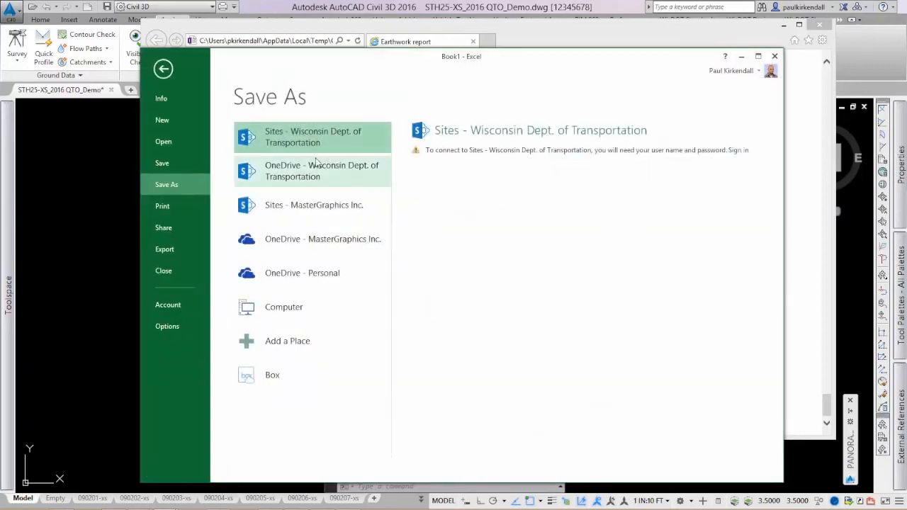
click(281, 308)
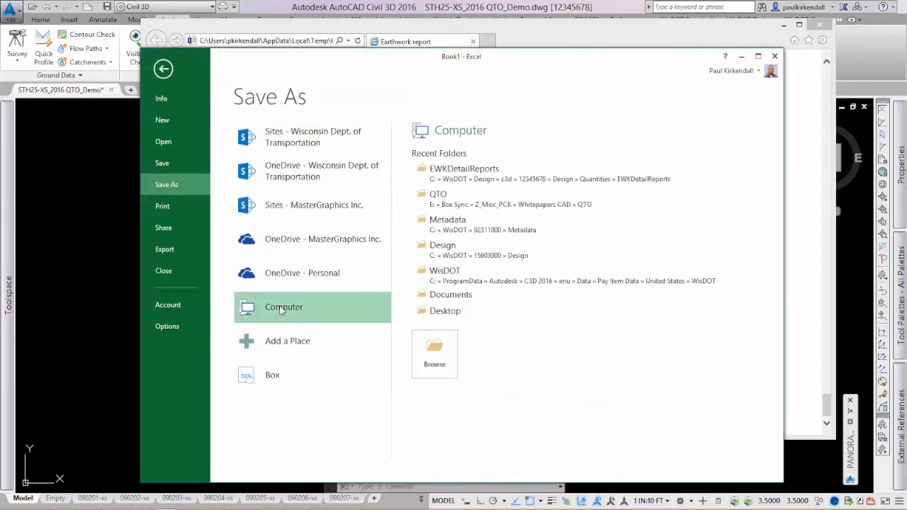
click(435, 355)
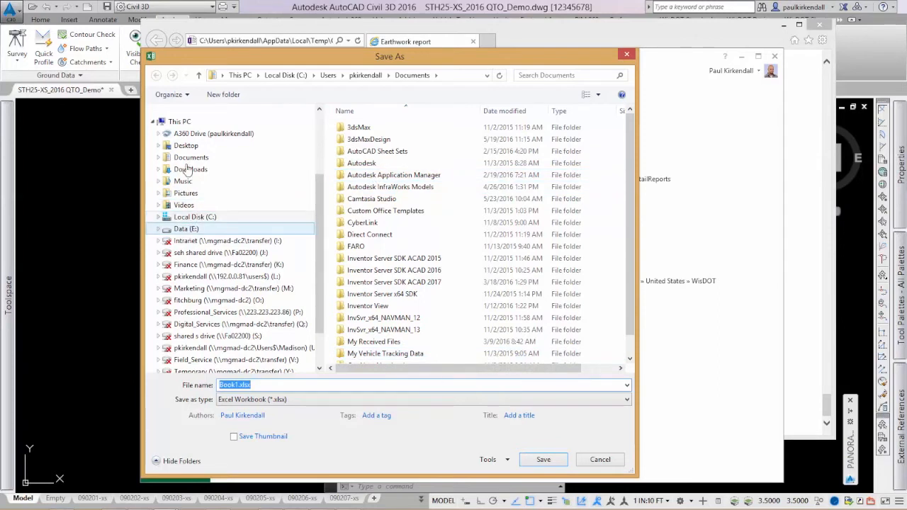
click(193, 218)
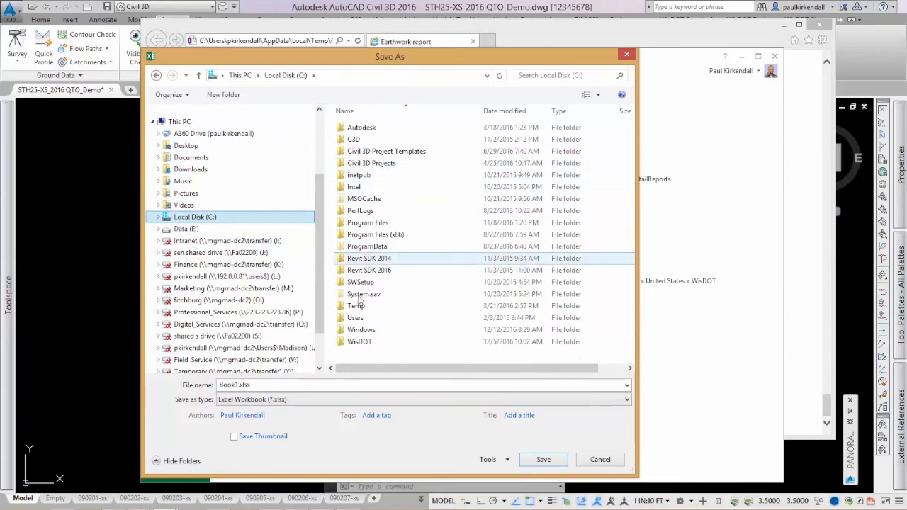
double_click(360, 342)
double_click(360, 187)
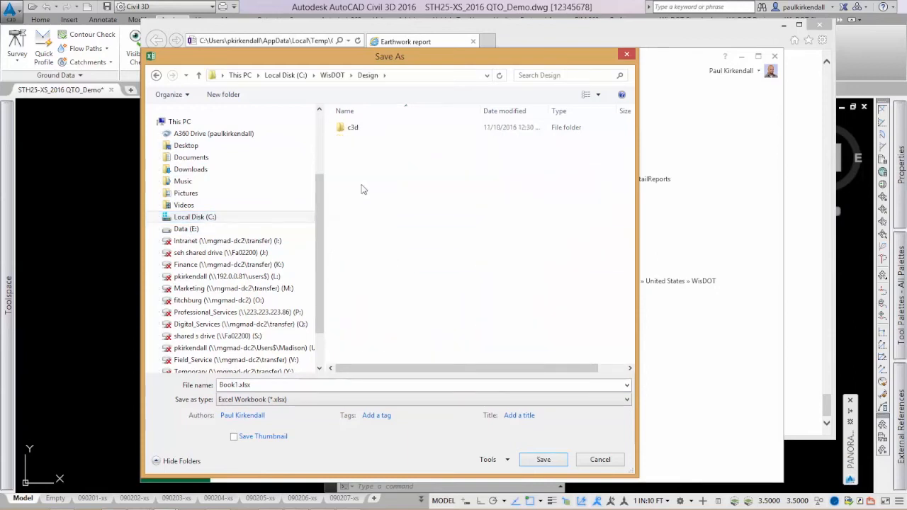
double_click(355, 127)
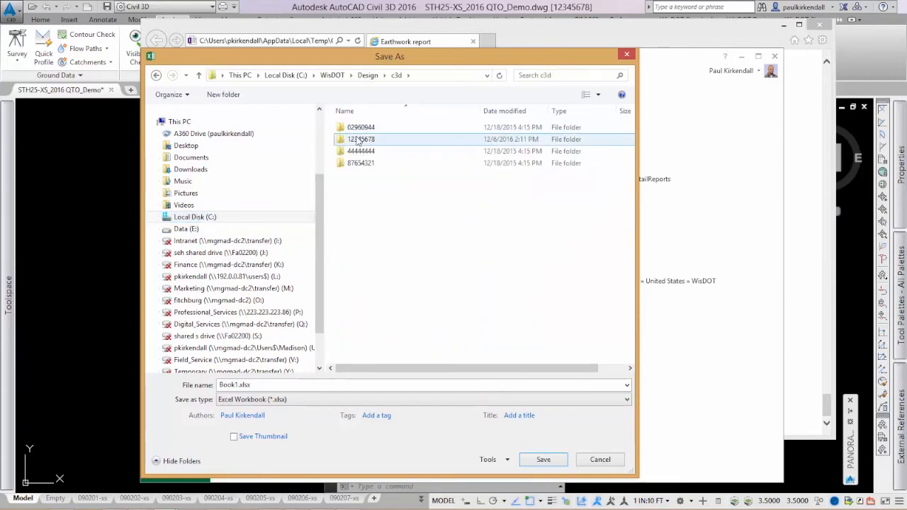
double_click(361, 139)
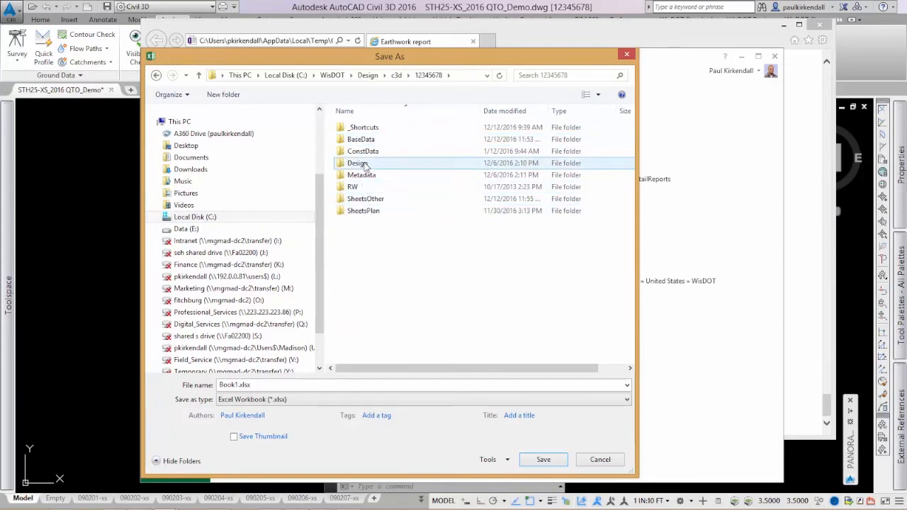
double_click(358, 163)
double_click(359, 175)
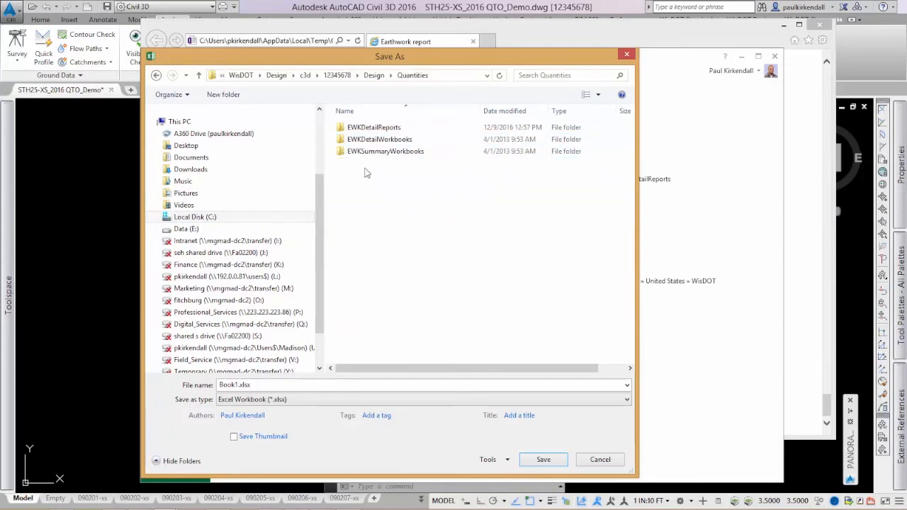
double_click(369, 128)
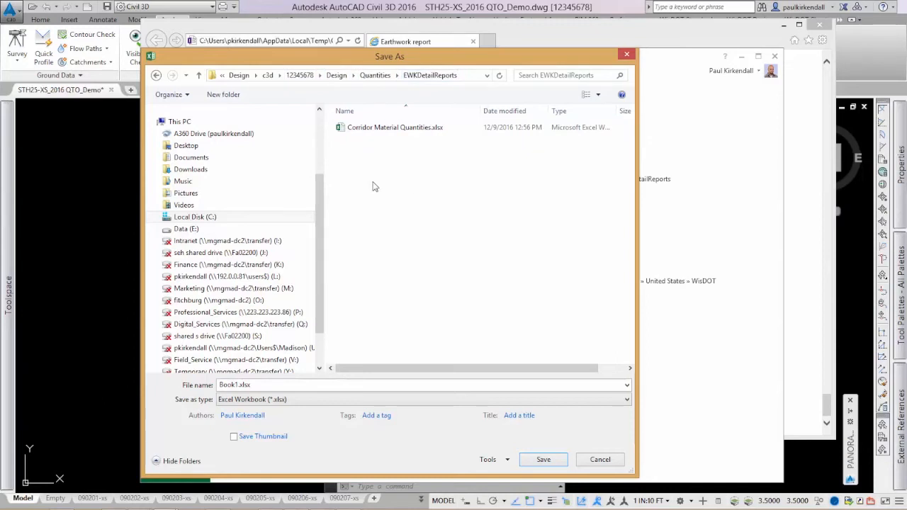
Save the workbook as Corridor Material Quantities_2.xlsx, based on the existing file's name, and close the workbook and the earthwork report
click(377, 131)
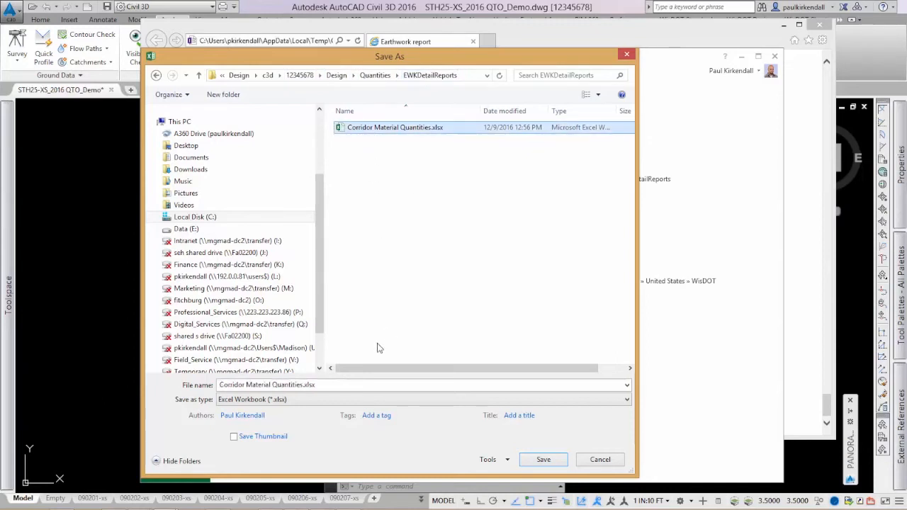
click(303, 386)
double_click(303, 386)
click(303, 385)
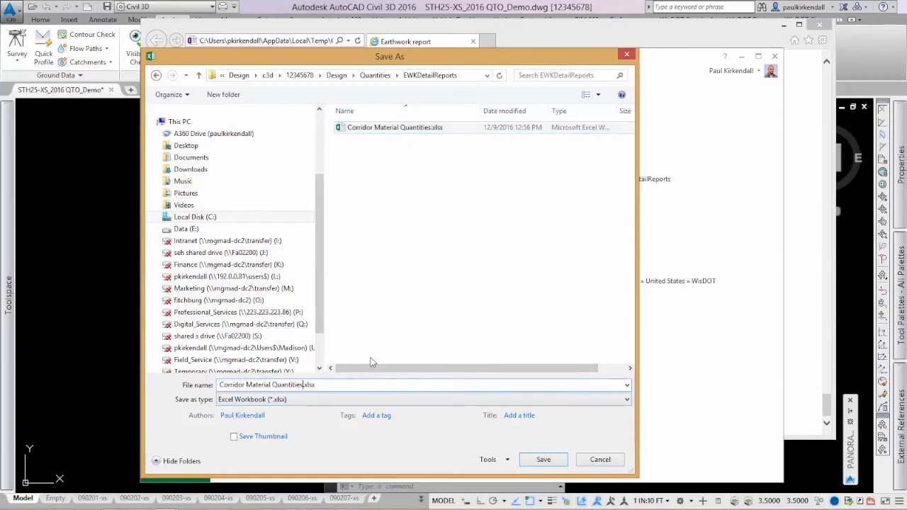
text(_2)
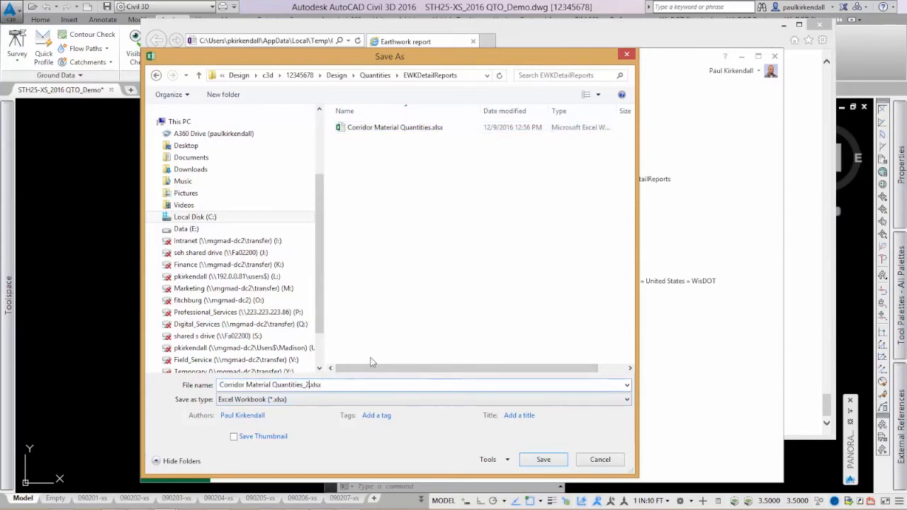
click(543, 459)
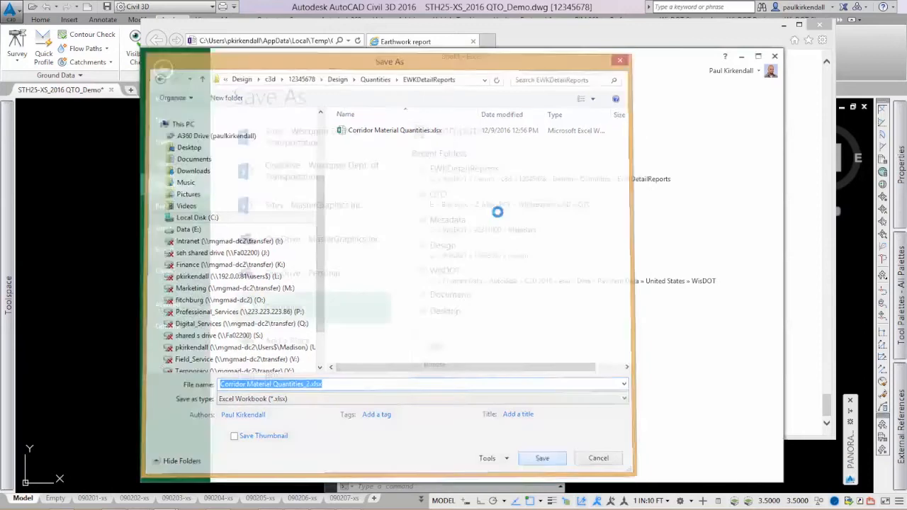
click(775, 57)
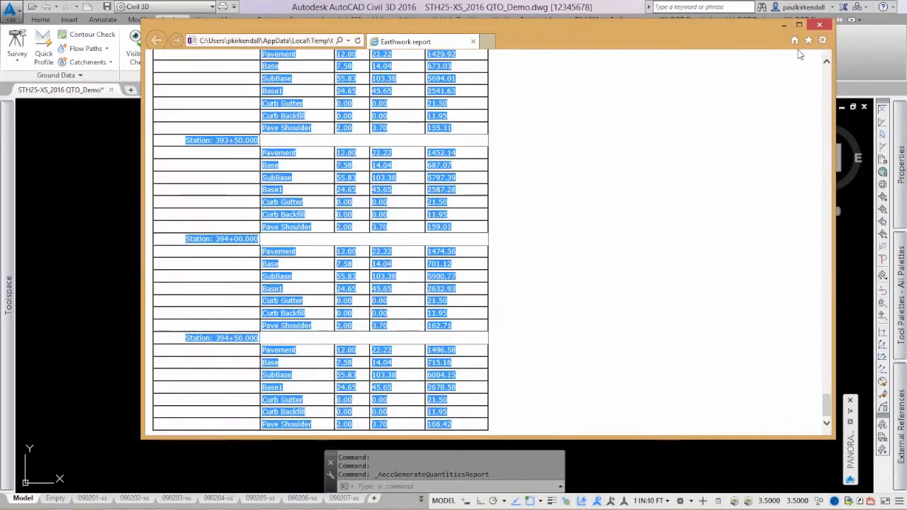
click(820, 25)
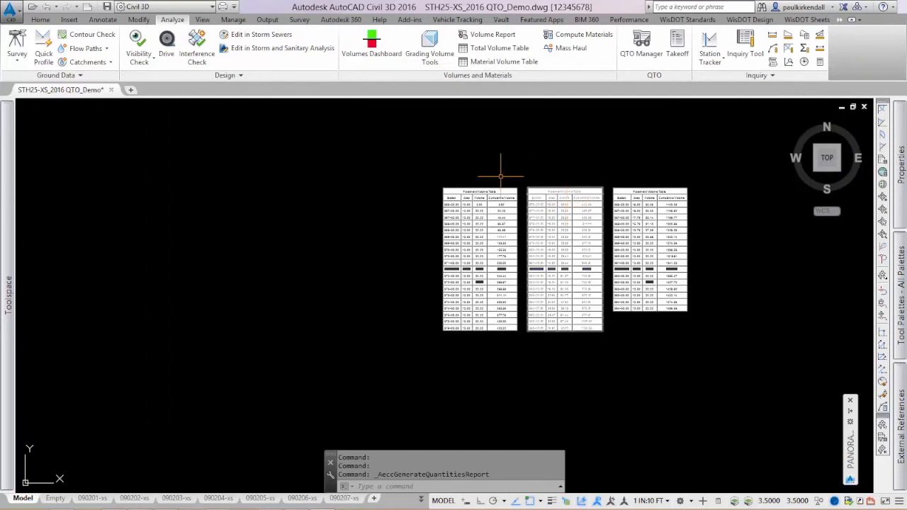
Create a new Excel data link named Corridor Shape Materials in the drawing
scroll(500, 174, down, 5)
middle_drag(516, 166, 390, 246)
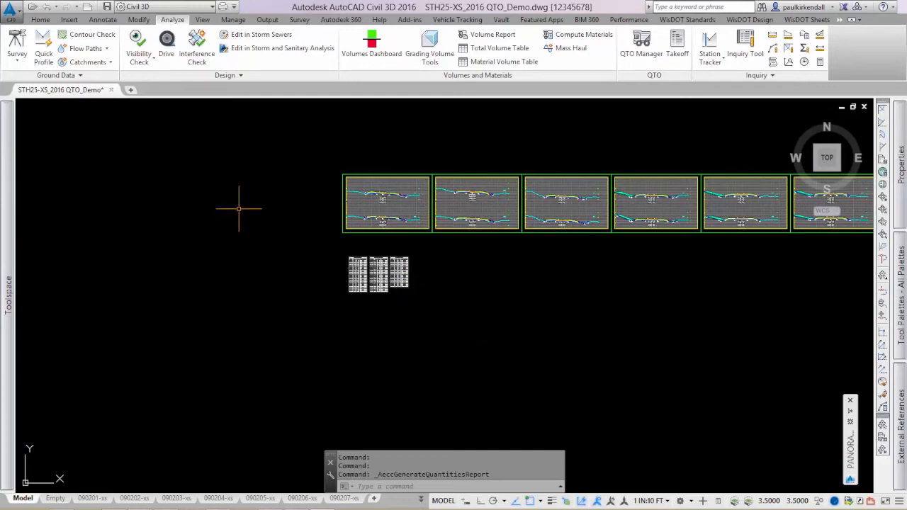
click(103, 20)
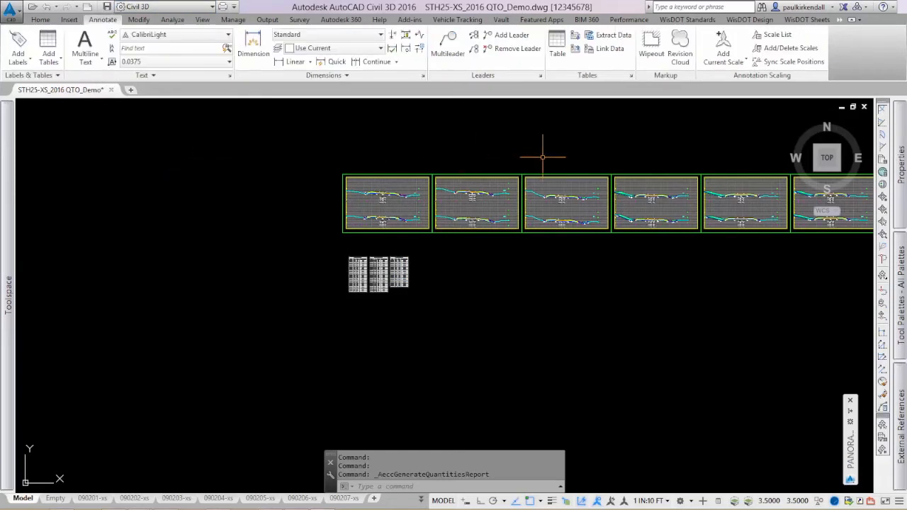
click(605, 50)
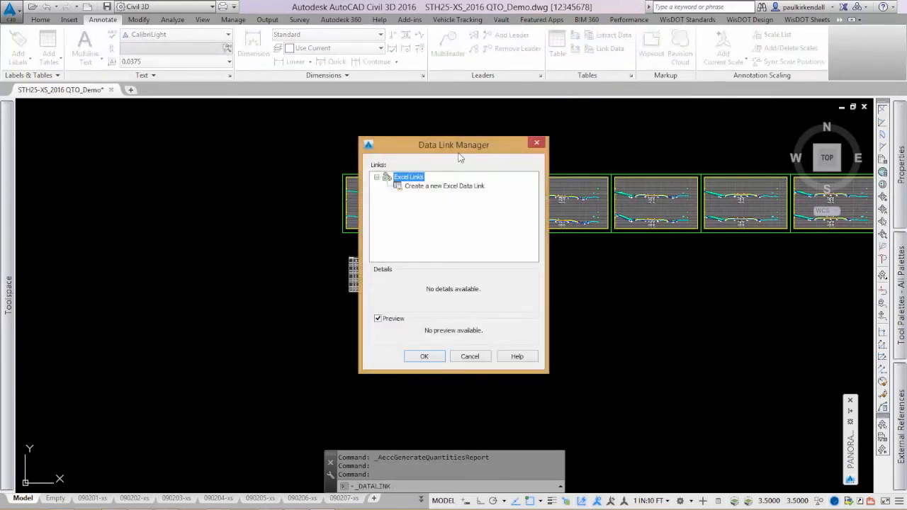
click(418, 186)
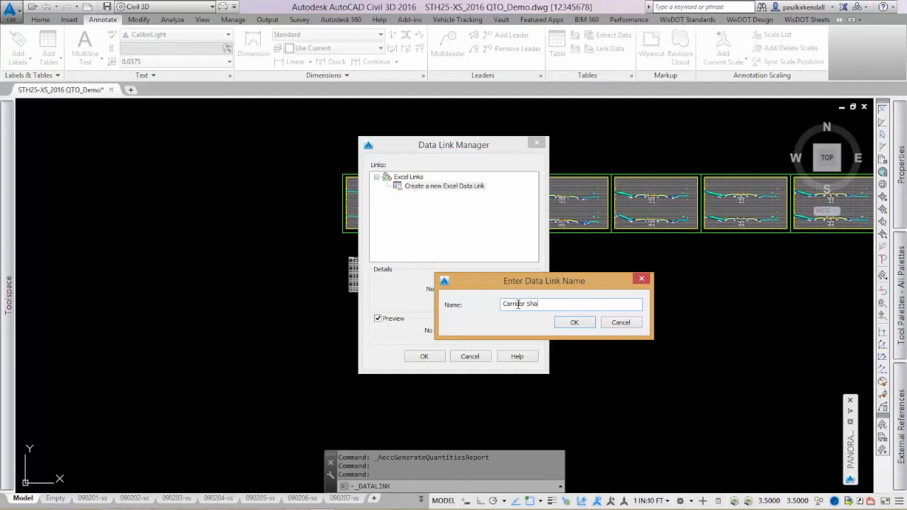
click(573, 323)
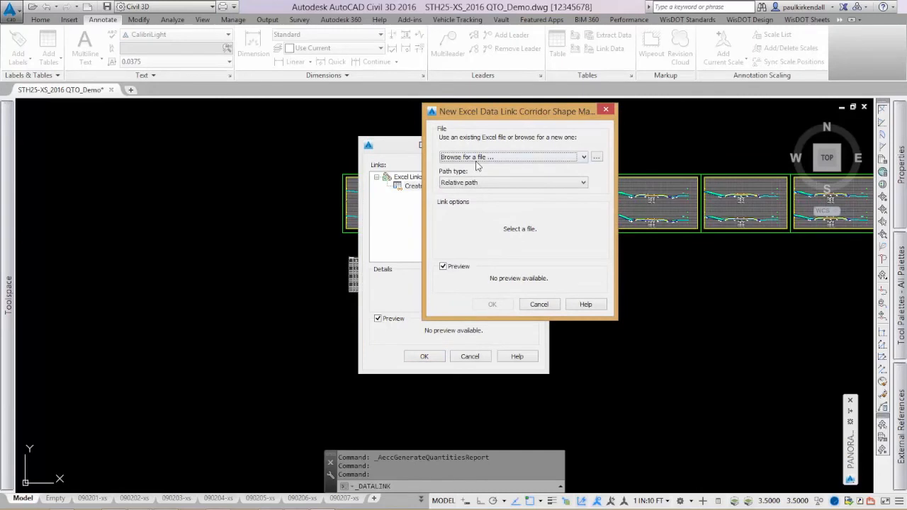
Link the new data link to the entire Sheet1 of Corridor Material Quantities_2.xlsx with a relative path, and accept it
click(595, 158)
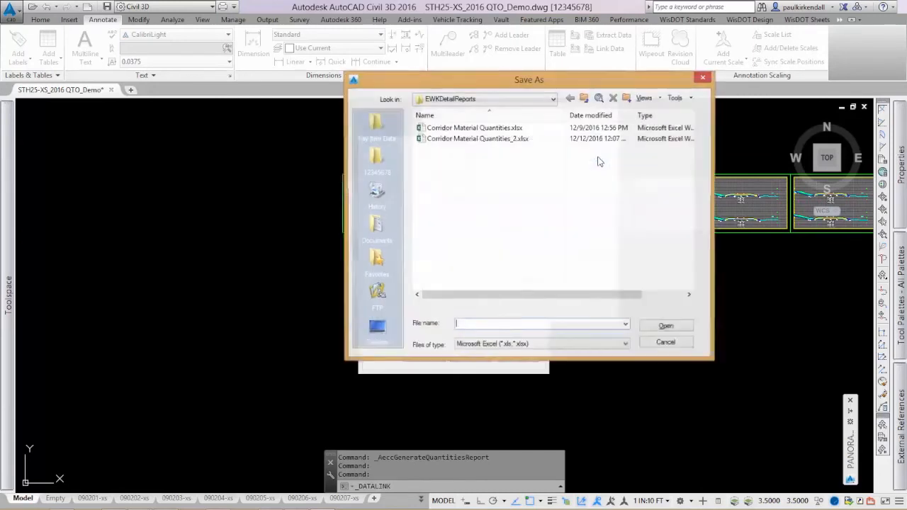
click(485, 141)
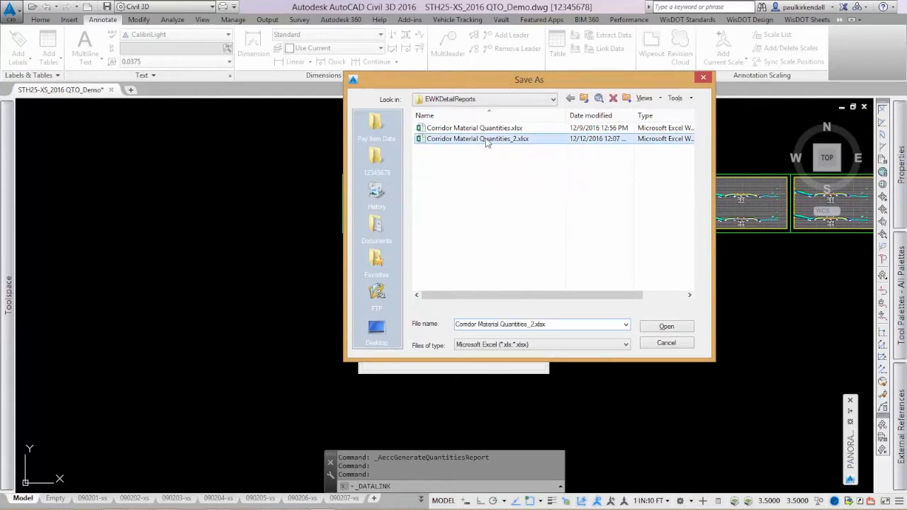
click(659, 327)
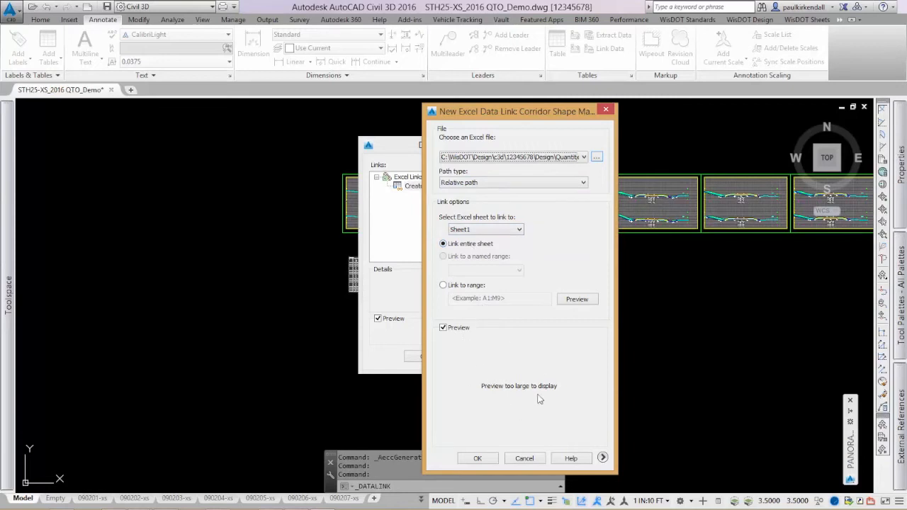
drag(511, 111, 500, 97)
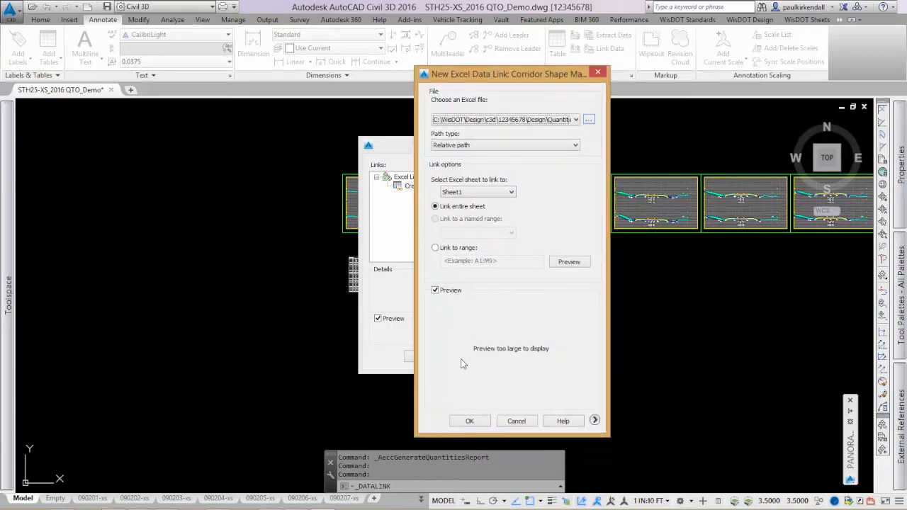
click(475, 424)
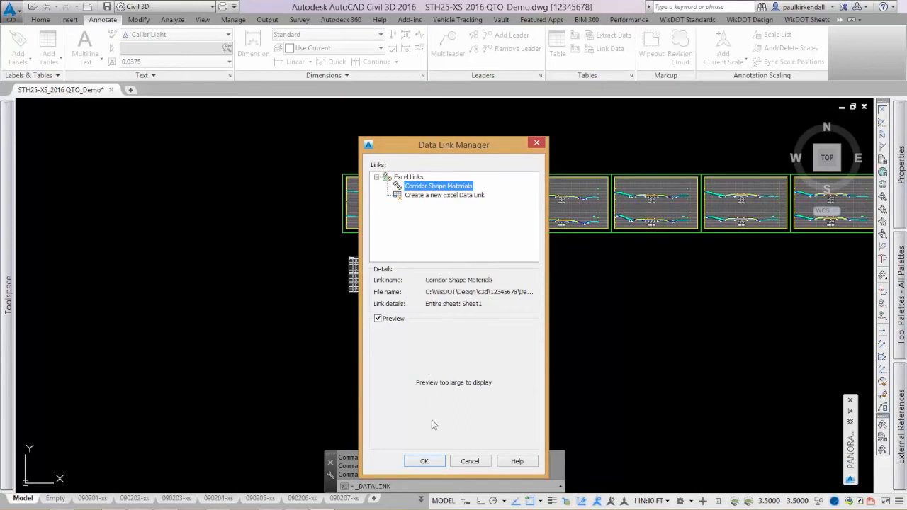
click(424, 462)
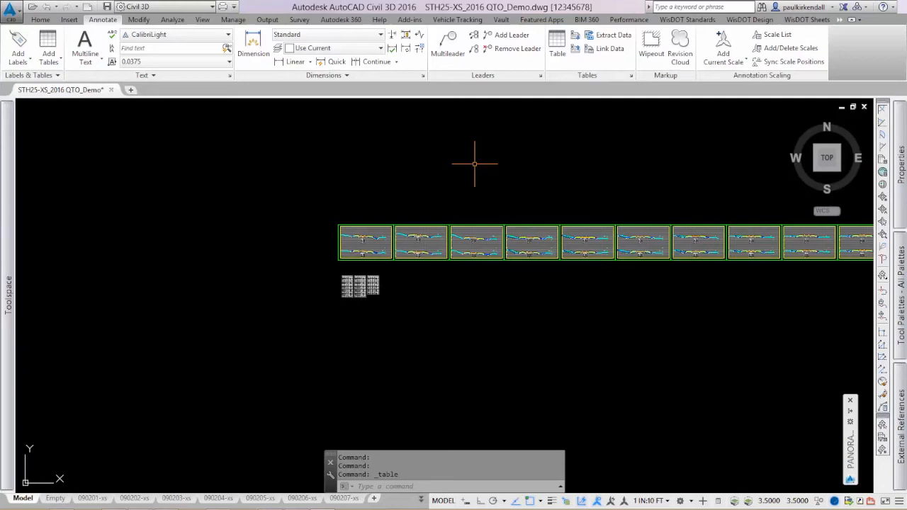
Start inserting a table in the drawing with a data link as its source
click(557, 46)
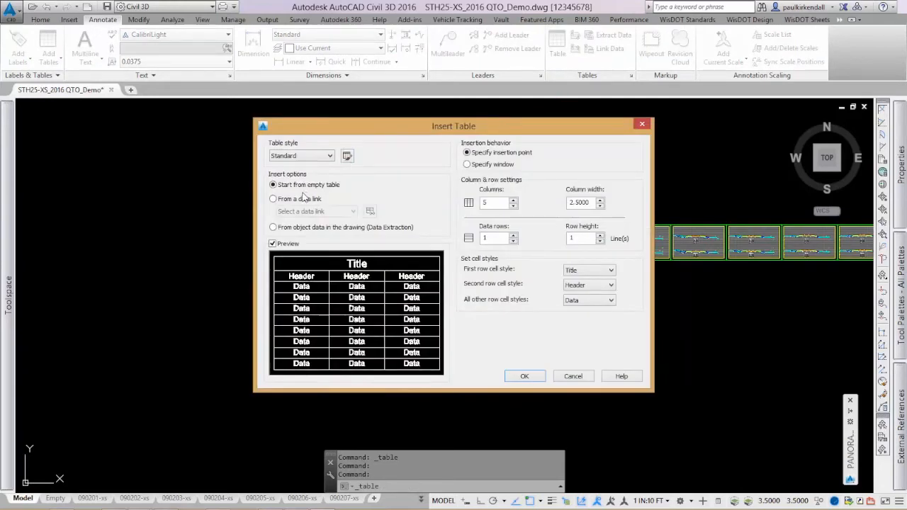
click(274, 200)
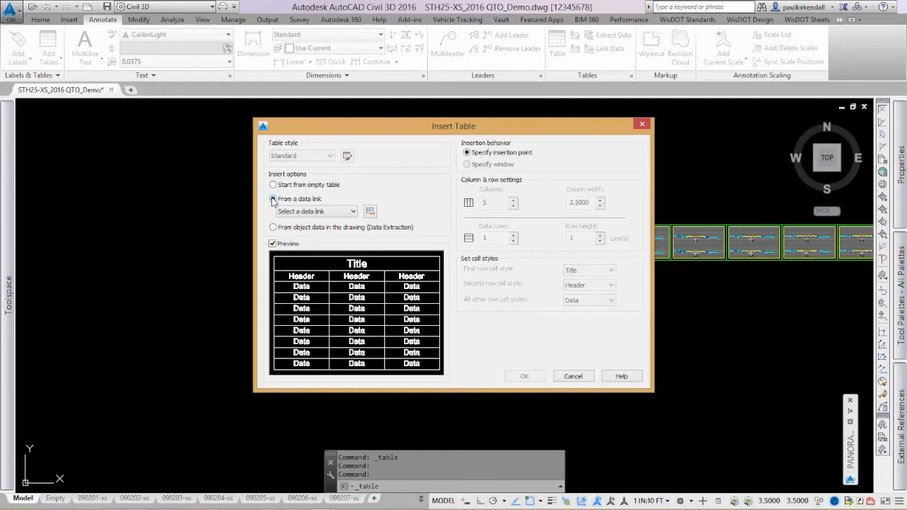
Insert a table from the Corridor Shape Materials data link below the cross-section sheets, beside the existing tables
click(329, 211)
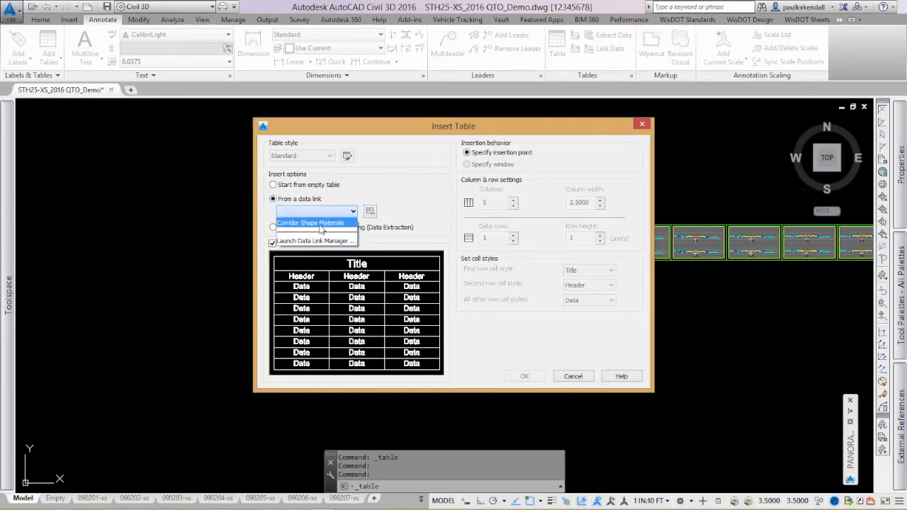
click(303, 224)
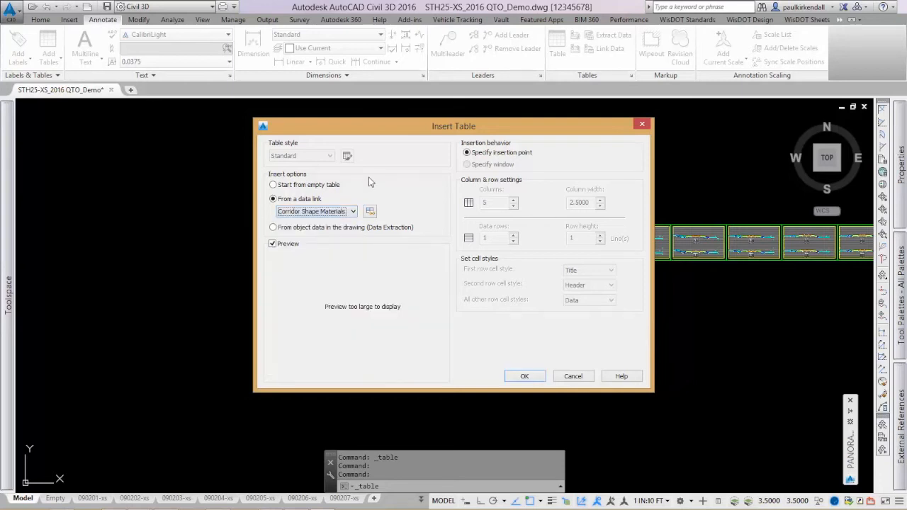
click(525, 376)
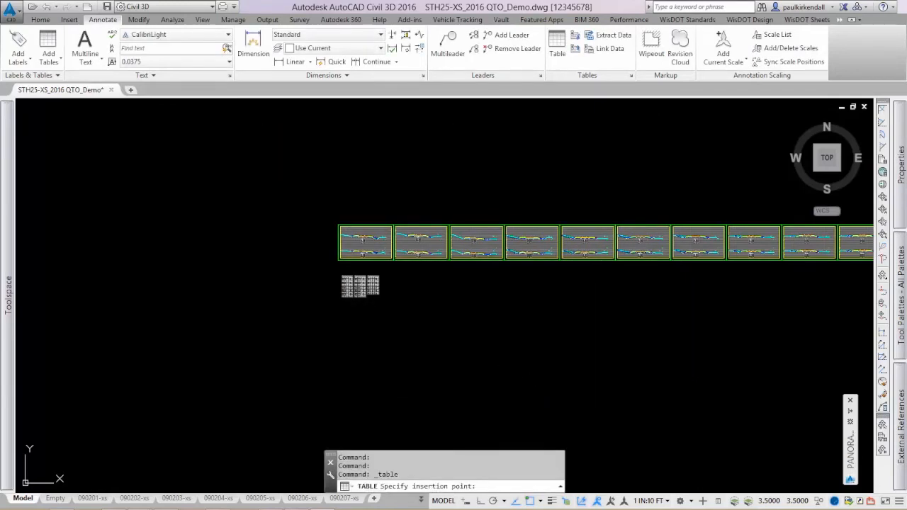
click(426, 286)
key(Escape)
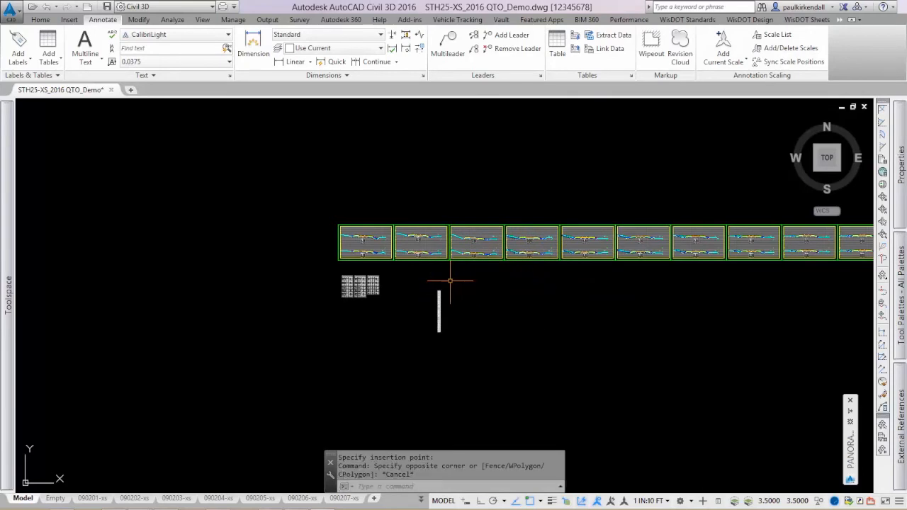
Examine the inserted material table's contents and extent, and check the source details of its data link
scroll(439, 304, up, 5)
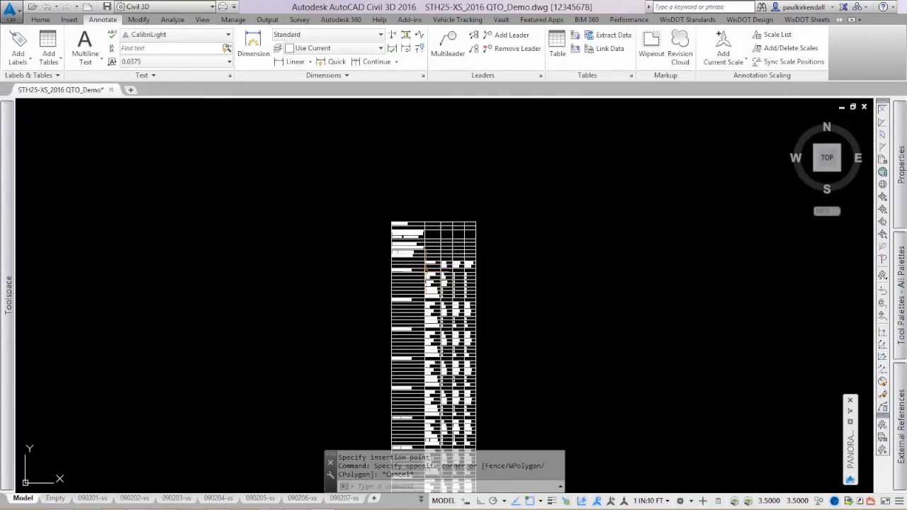
scroll(428, 264, up, 4)
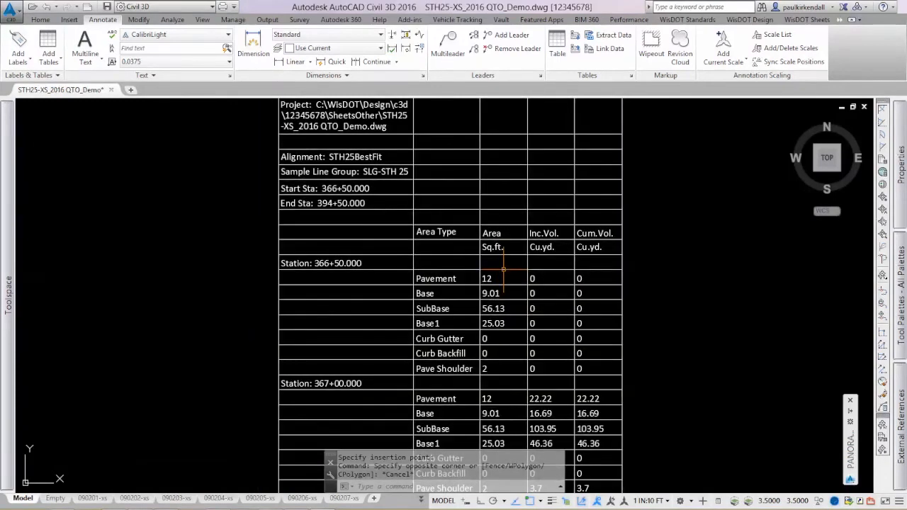
click(502, 268)
scroll(628, 269, down, 2)
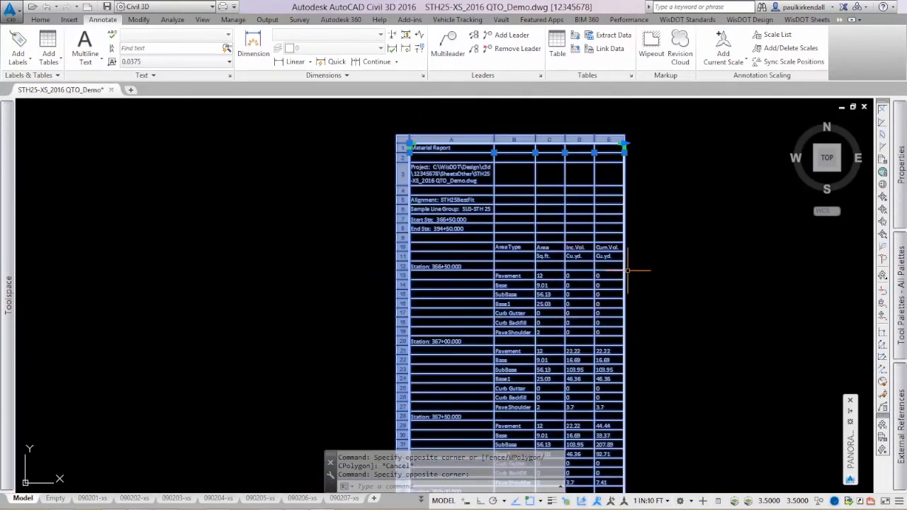
scroll(650, 294, down, 3)
mouse_move(666, 392)
middle_down()
mouse_move(490, 251)
mouse_move(486, 265)
mouse_move(492, 239)
mouse_move(528, 357)
middle_up()
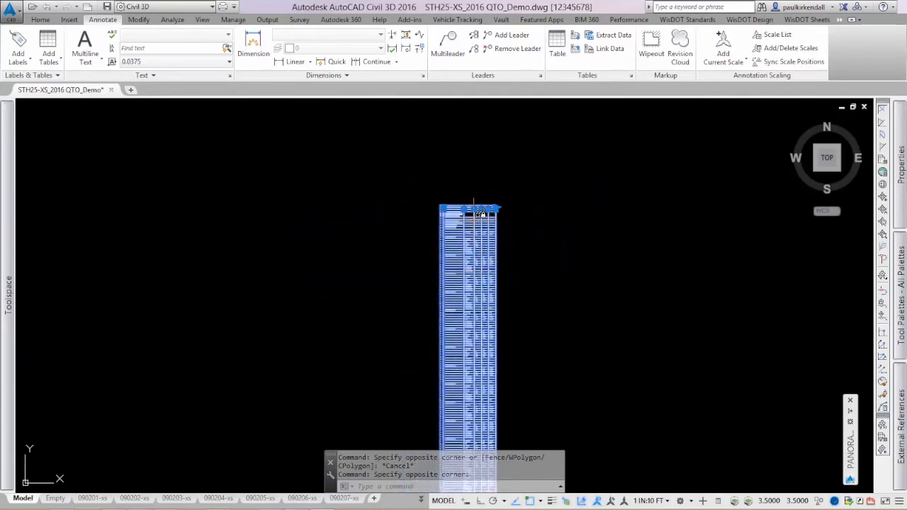
scroll(477, 213, up, 10)
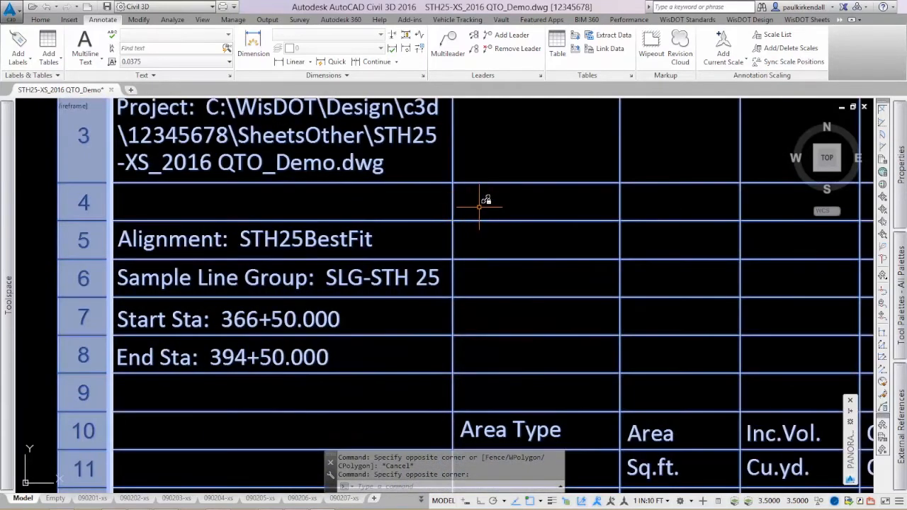
mouse_move(479, 206)
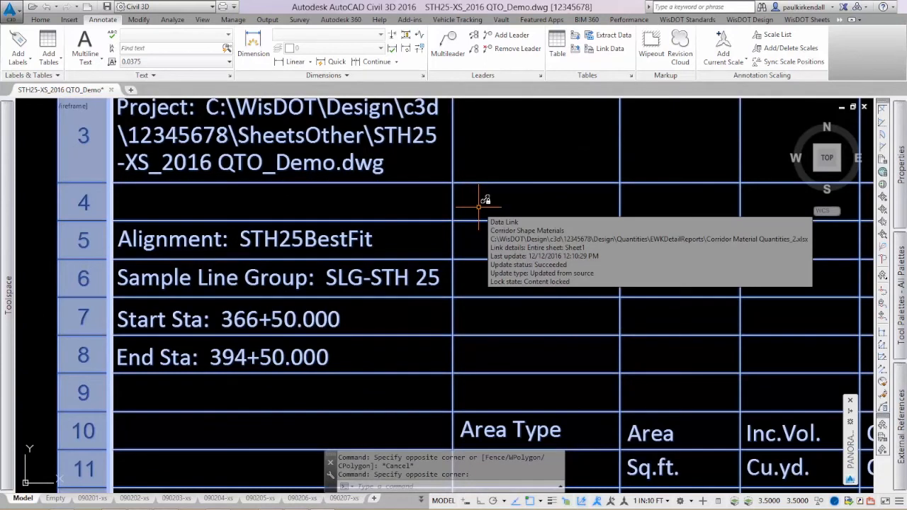
key(Escape)
scroll(479, 207, down, 10)
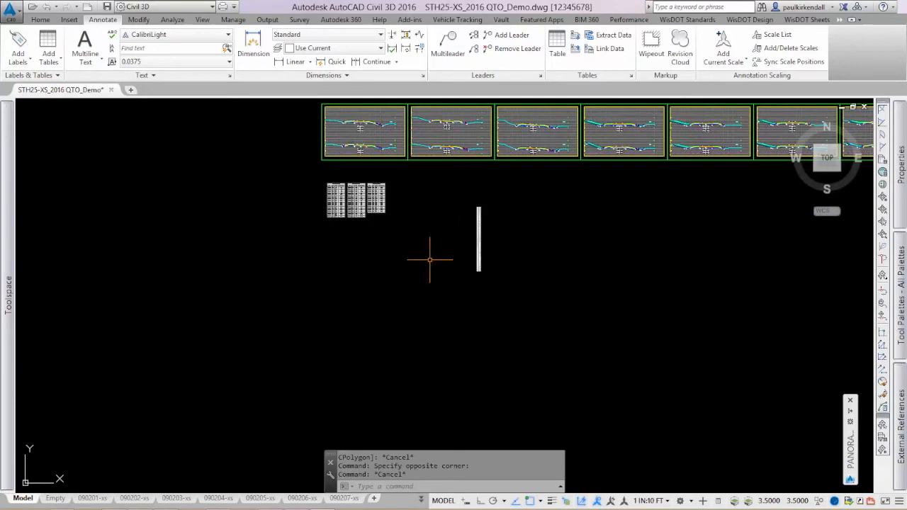
Save the drawing with the newly inserted material table
scroll(430, 260, down, 7)
scroll(525, 142, up, 2)
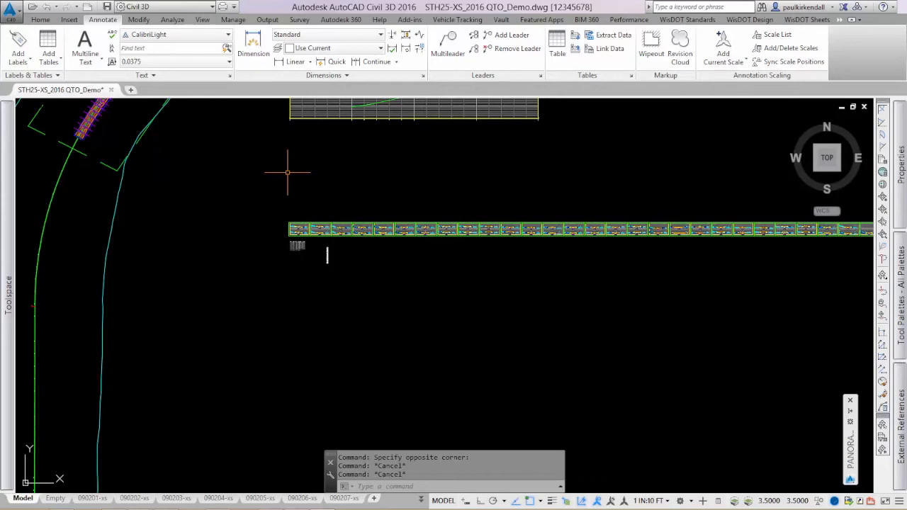
click(107, 6)
Start a mass haul diagram for alignment STH25BestFit and sample line group SLG-STH 25, naming the view "Mass Haul Balancing"
click(172, 20)
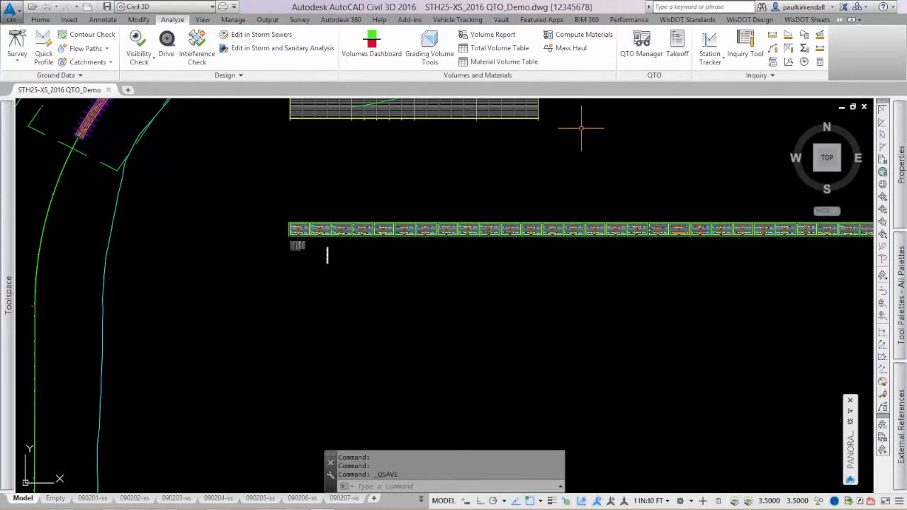
click(570, 49)
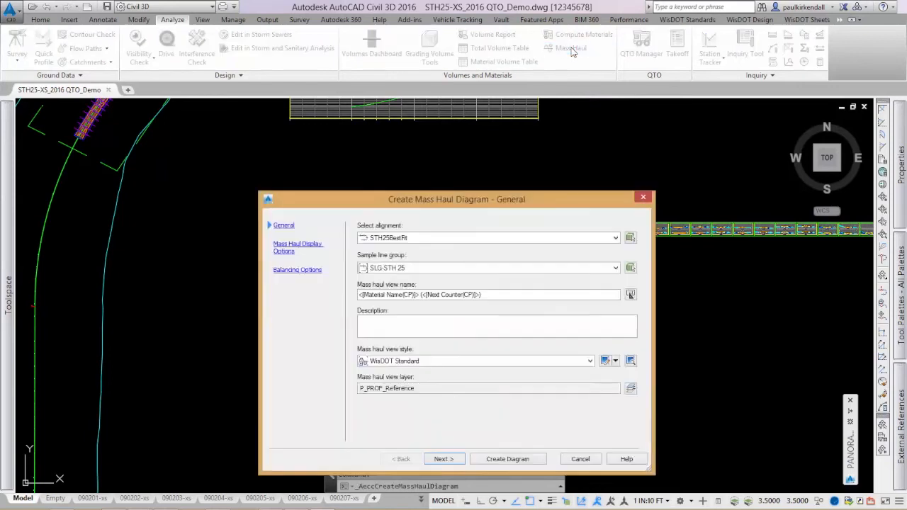
drag(494, 208, 488, 122)
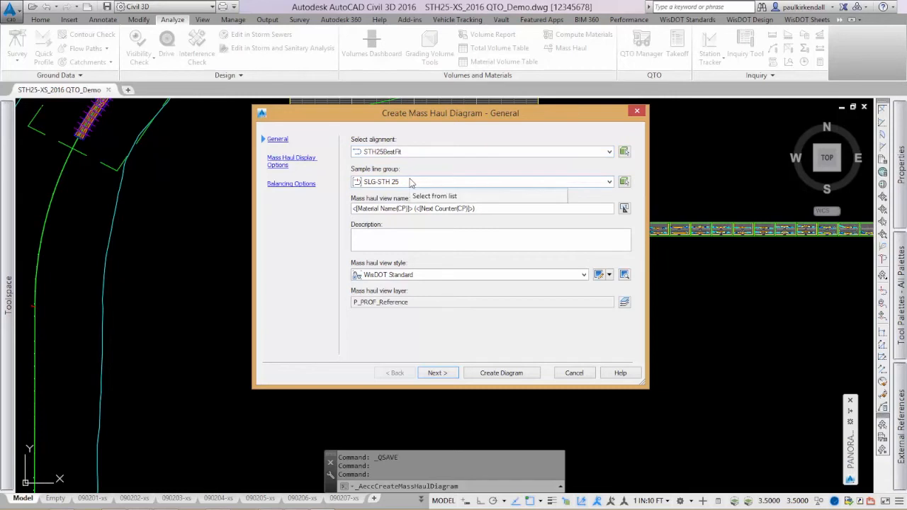
drag(489, 211, 345, 212)
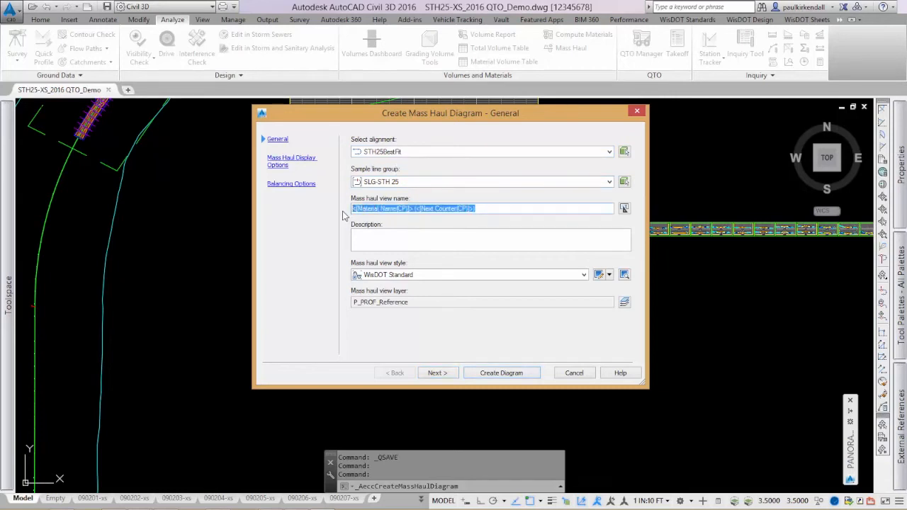
text(Mass Haul Balancing)
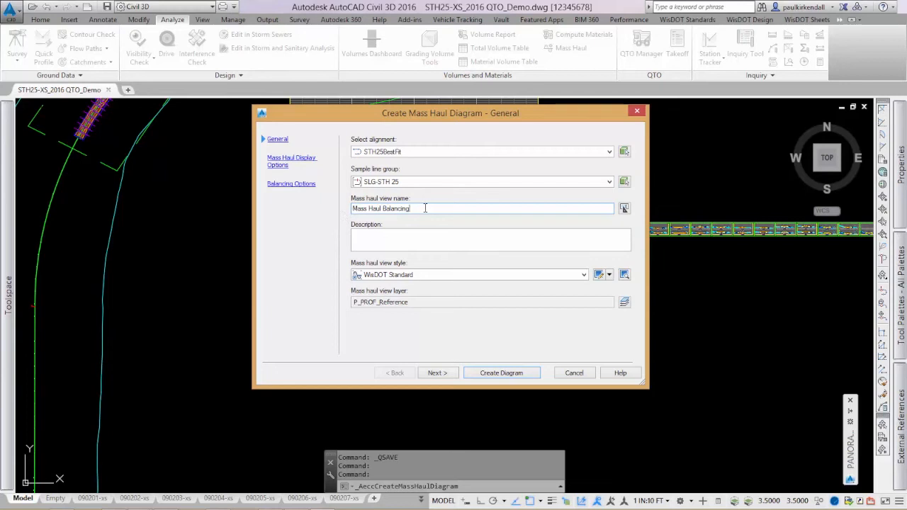
Choose WisDOT Standard as the mass haul view style and proceed to the mass haul display options
click(469, 274)
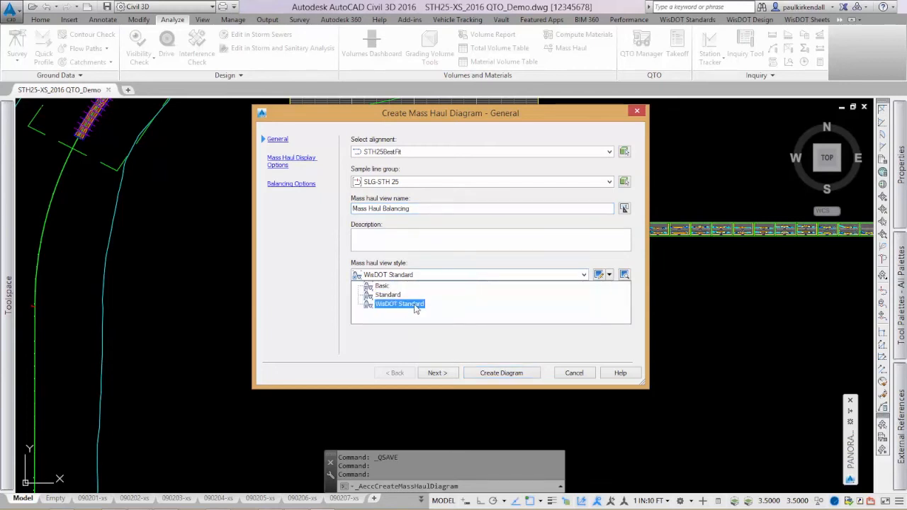
click(389, 304)
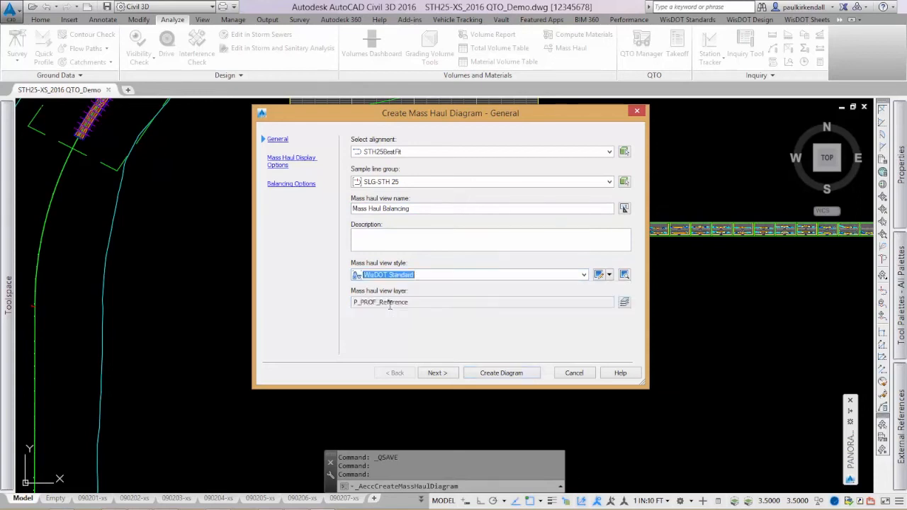
click(503, 277)
click(454, 306)
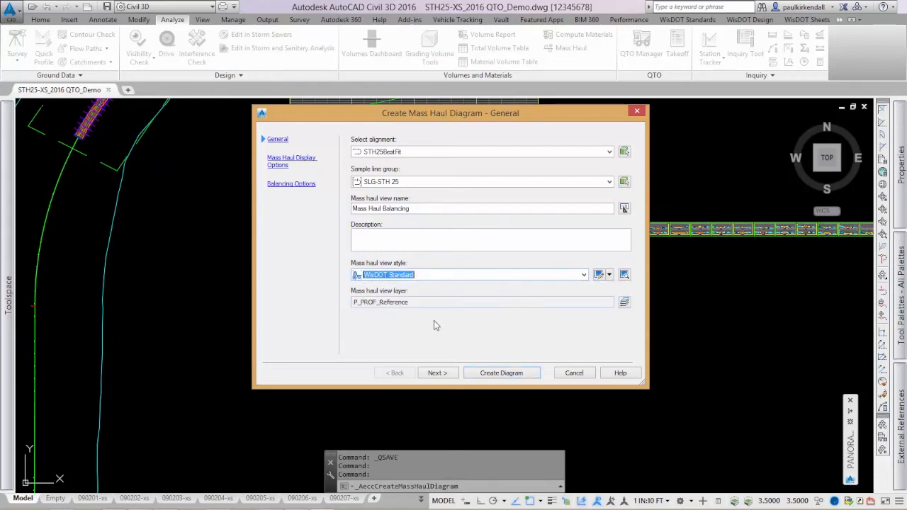
click(438, 373)
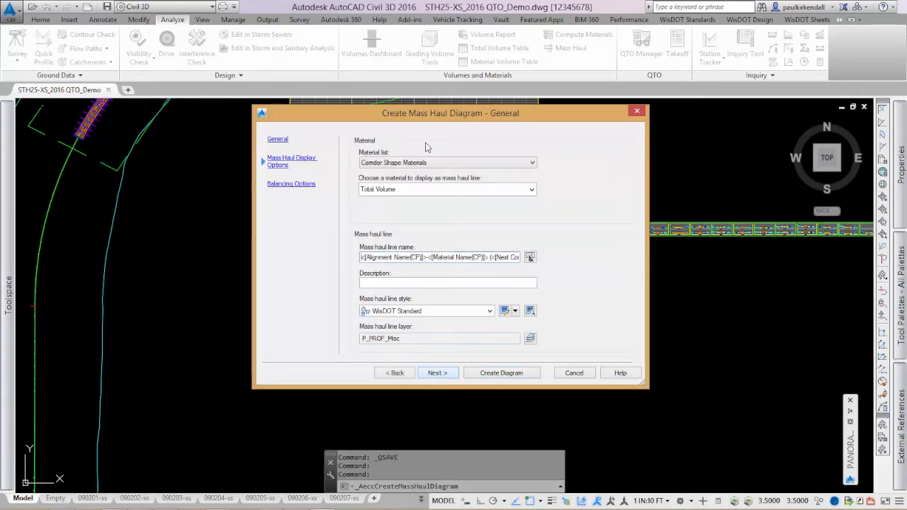
Set the material list to Cut_Fill and use Total Volume as the material for the mass haul line
click(436, 166)
click(387, 181)
click(409, 190)
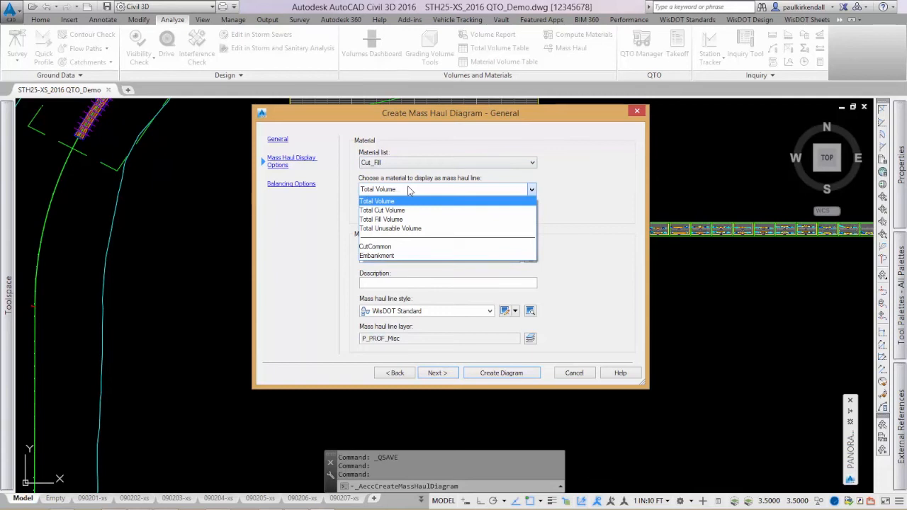
click(443, 153)
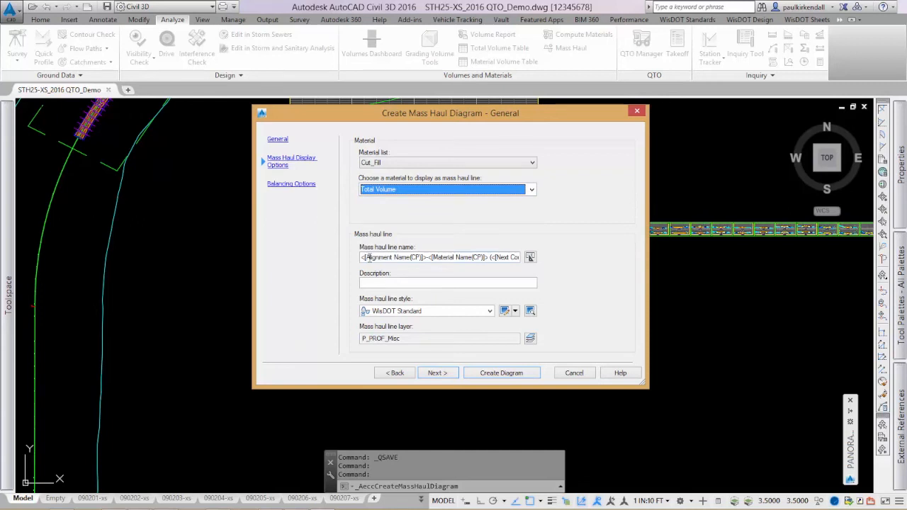
Name the mass haul line "Mass Haul Line" and proceed to the balancing options
drag(363, 260, 577, 263)
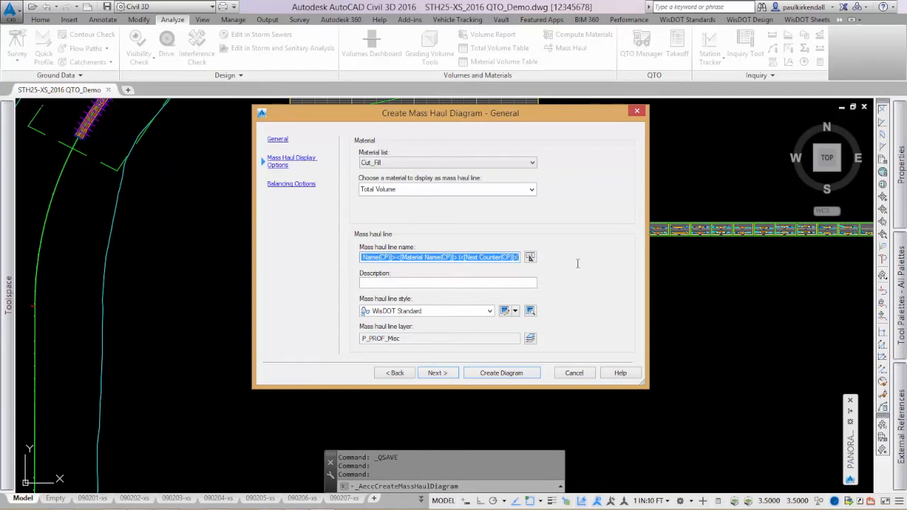
text(M)
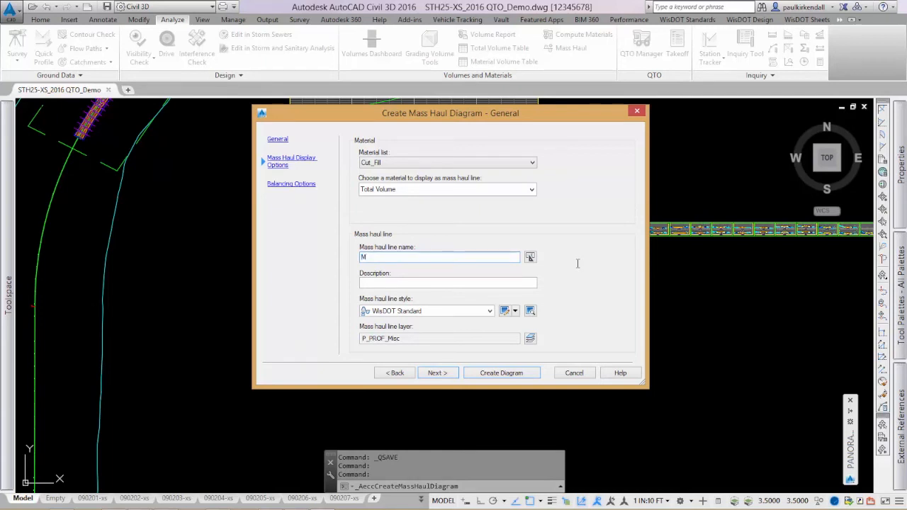
text(ass Haul Line)
click(438, 373)
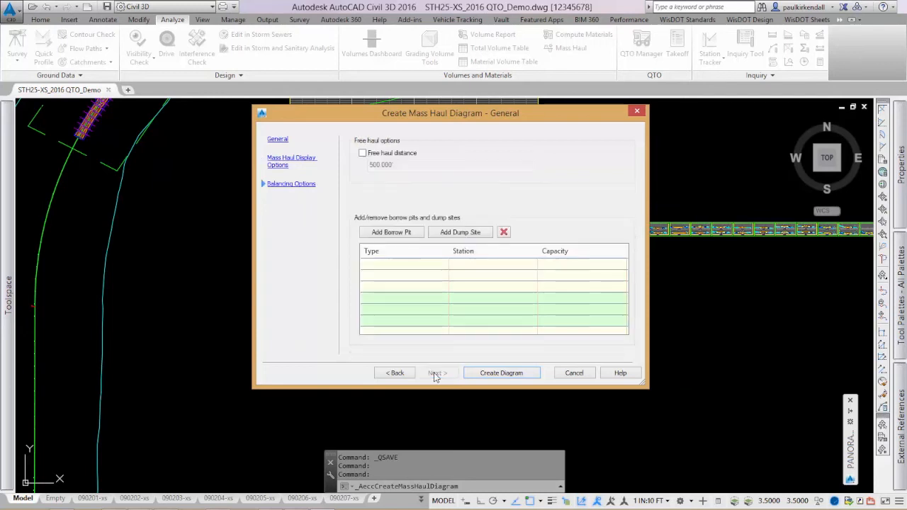
Enable a free haul distance of 350.00 and place the mass haul diagram below the cross-section sheets and tables
click(362, 153)
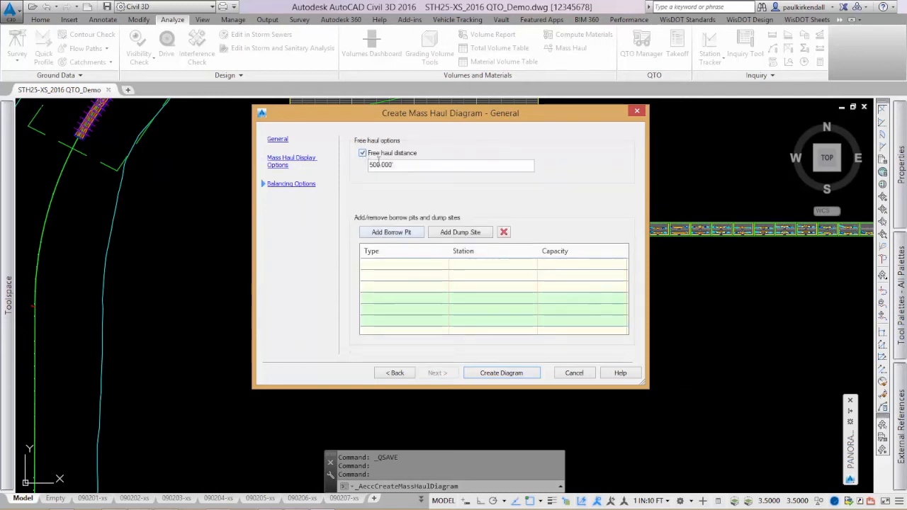
drag(404, 164, 348, 159)
text(350.00)
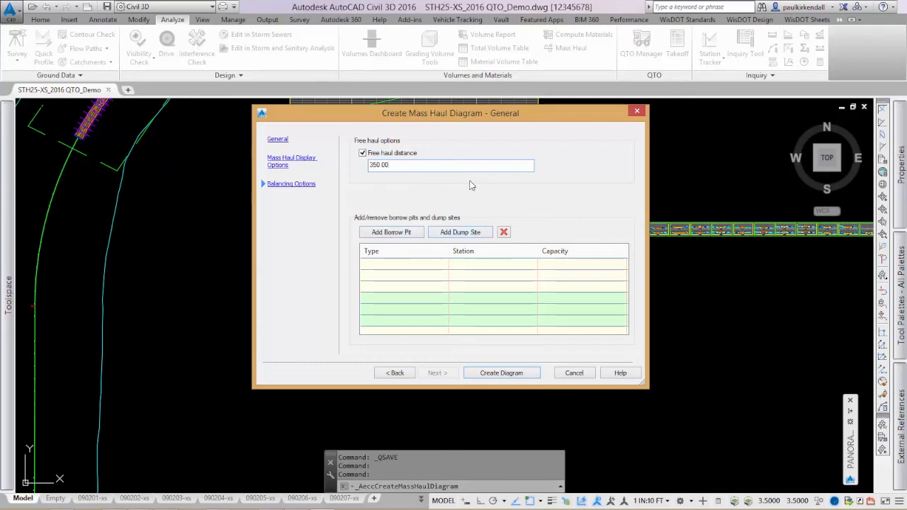
click(494, 375)
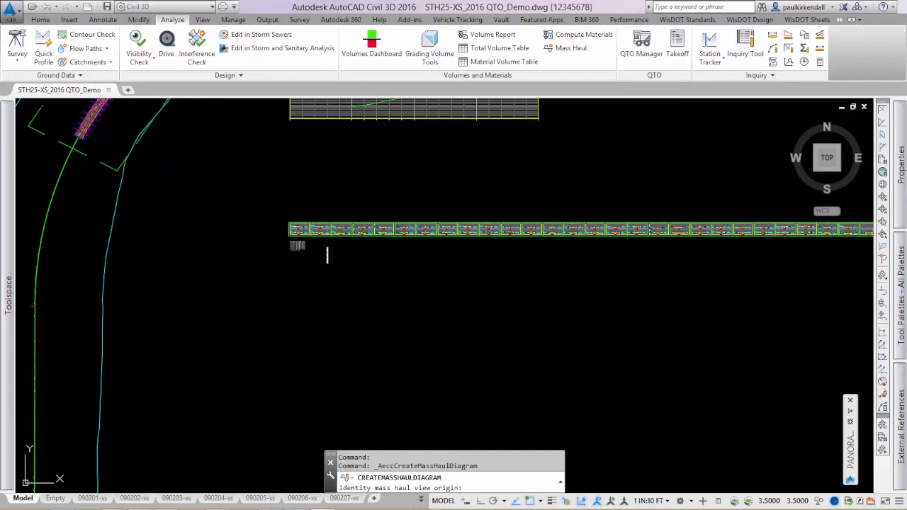
click(313, 384)
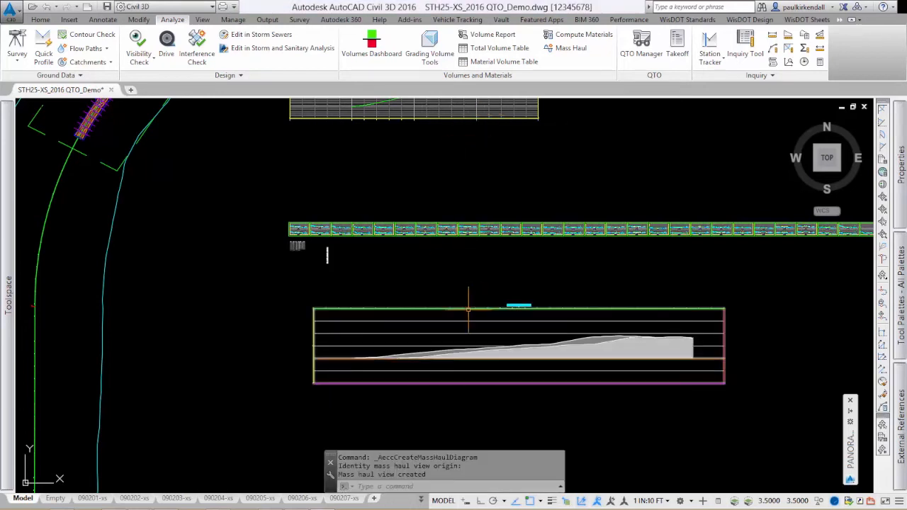
Examine the new mass haul diagram, including its view title, haul line and free haul areas
mouse_move(506, 395)
middle_down()
mouse_move(506, 352)
mouse_move(543, 324)
middle_up()
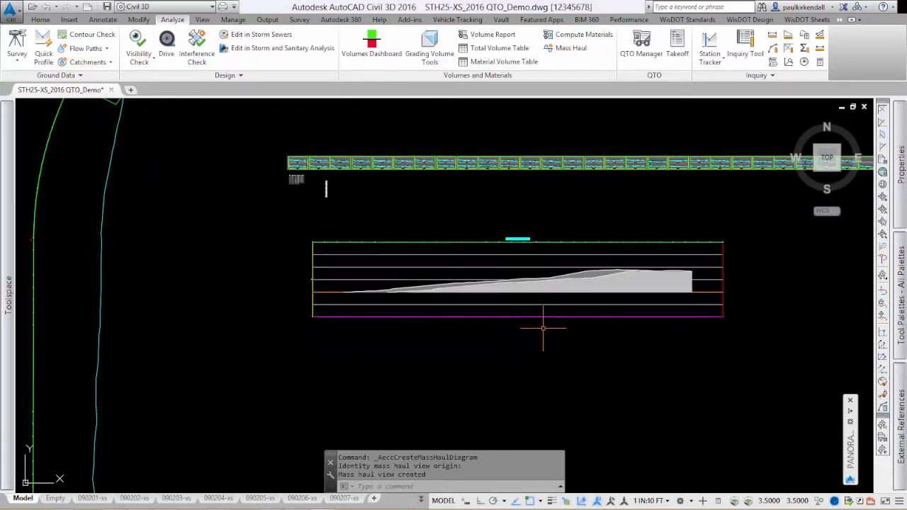
scroll(543, 295, up, 3)
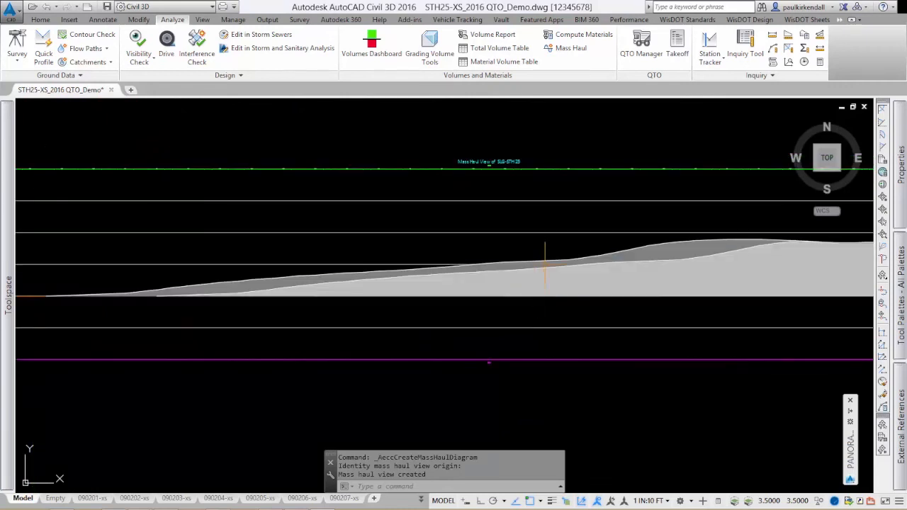
scroll(525, 330, down, 2)
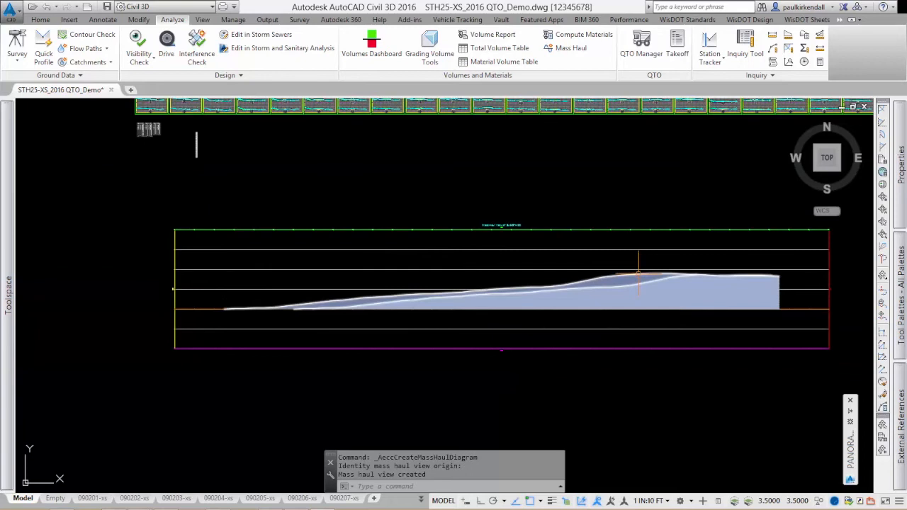
click(415, 257)
key(Escape)
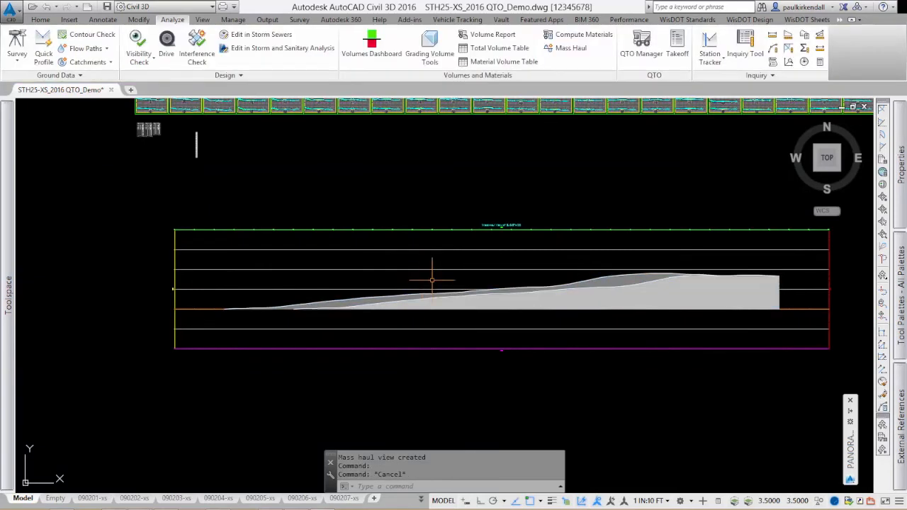
scroll(492, 227, up, 3)
scroll(487, 227, down, 3)
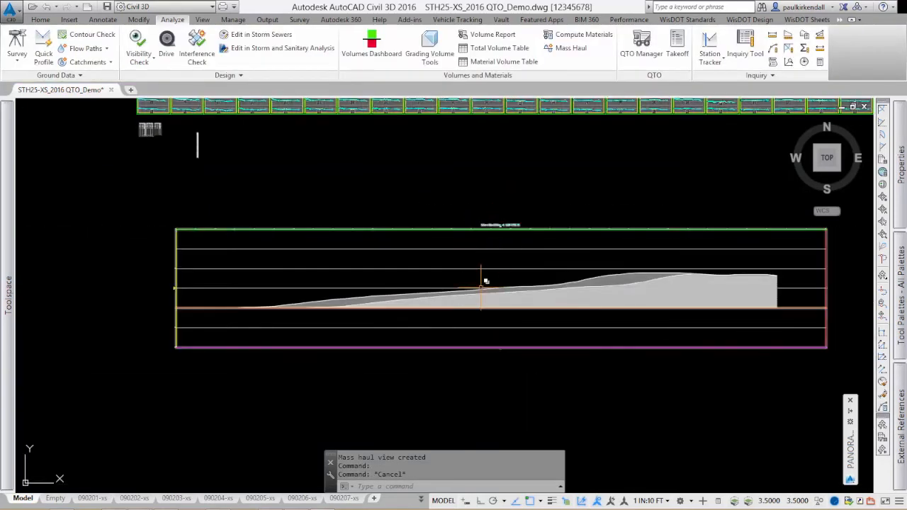
Set the mass haul view's object style to Standard and apply it
click(486, 328)
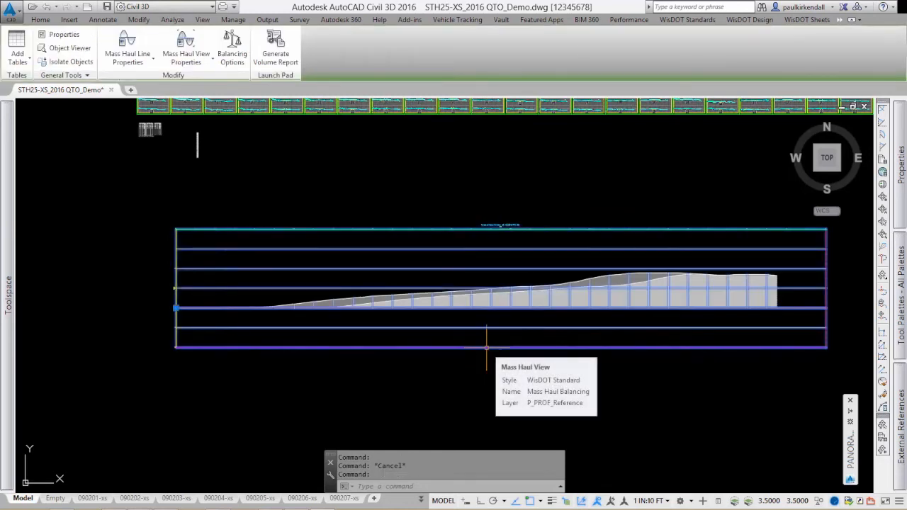
click(185, 42)
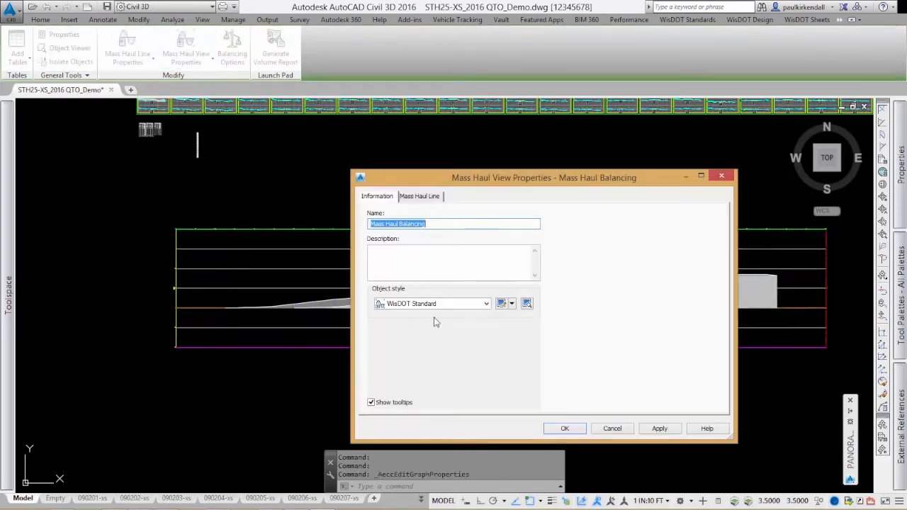
click(447, 304)
click(422, 329)
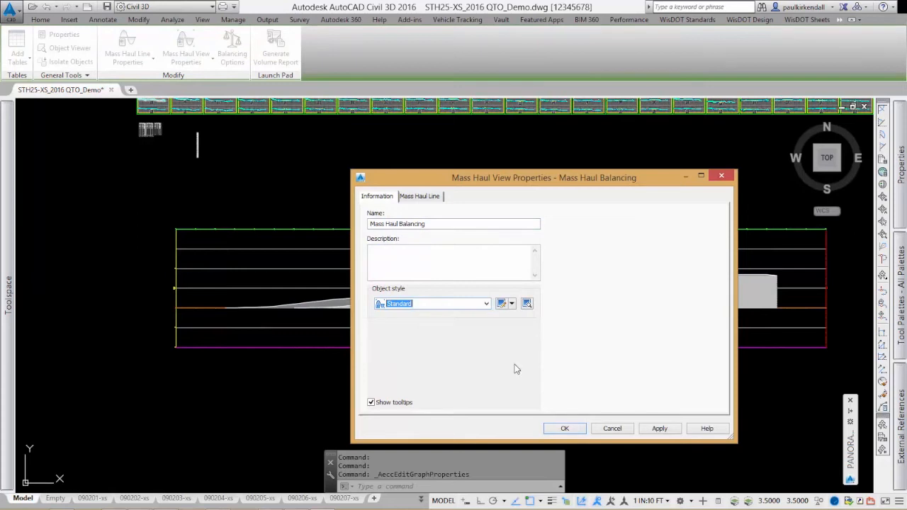
click(658, 430)
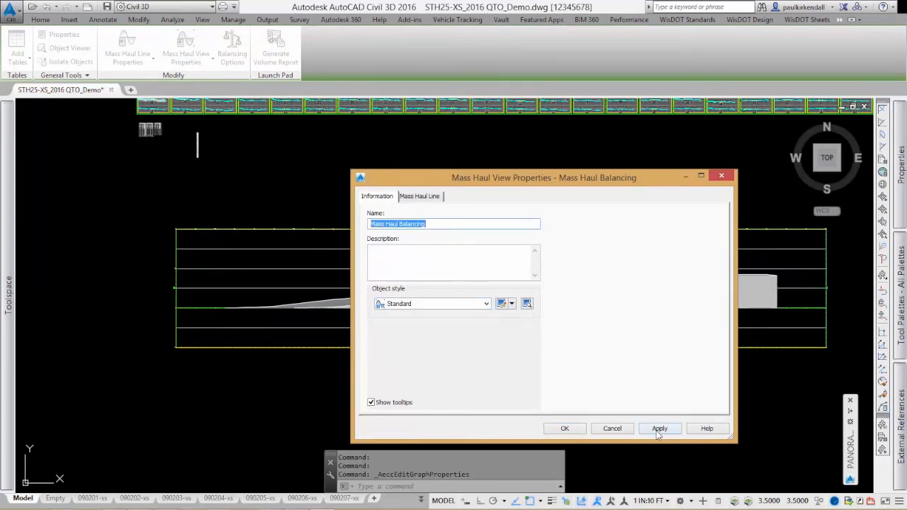
click(565, 429)
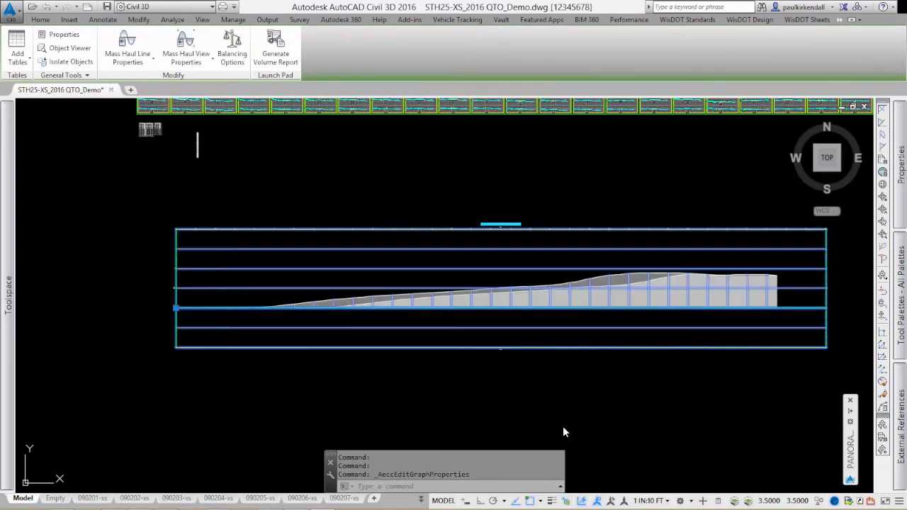
key(Escape)
Set the mass haul line's object style to Standard and apply it
click(584, 281)
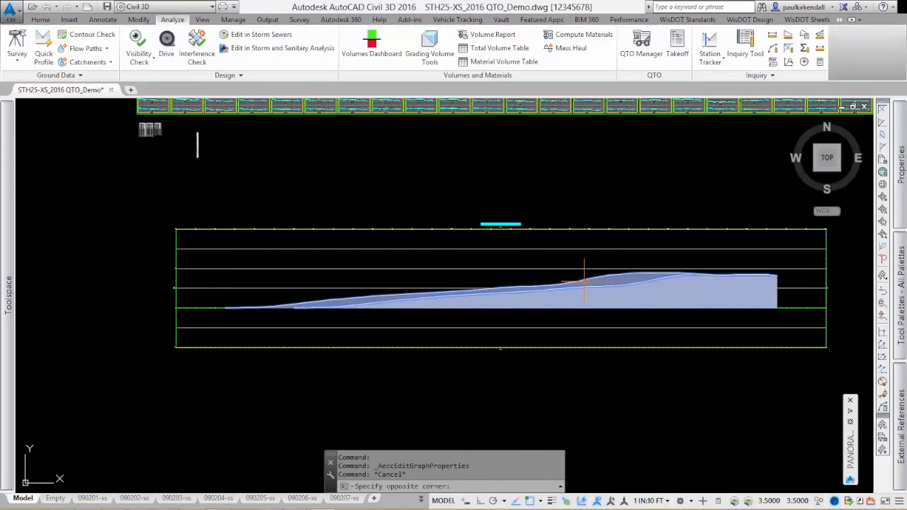
click(539, 241)
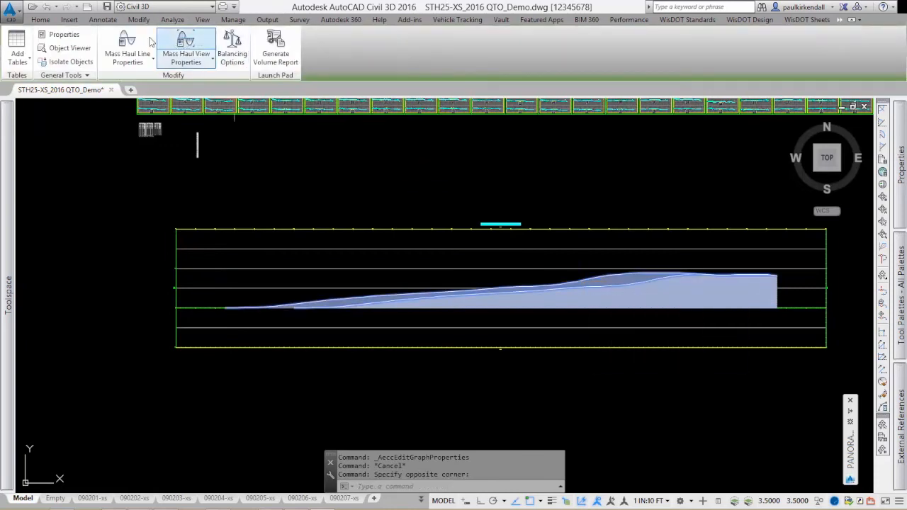
click(127, 44)
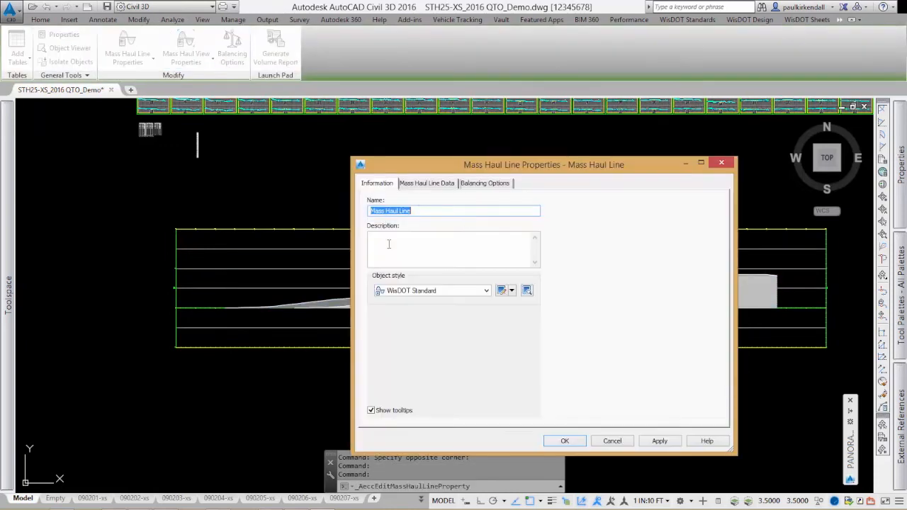
click(442, 296)
click(417, 308)
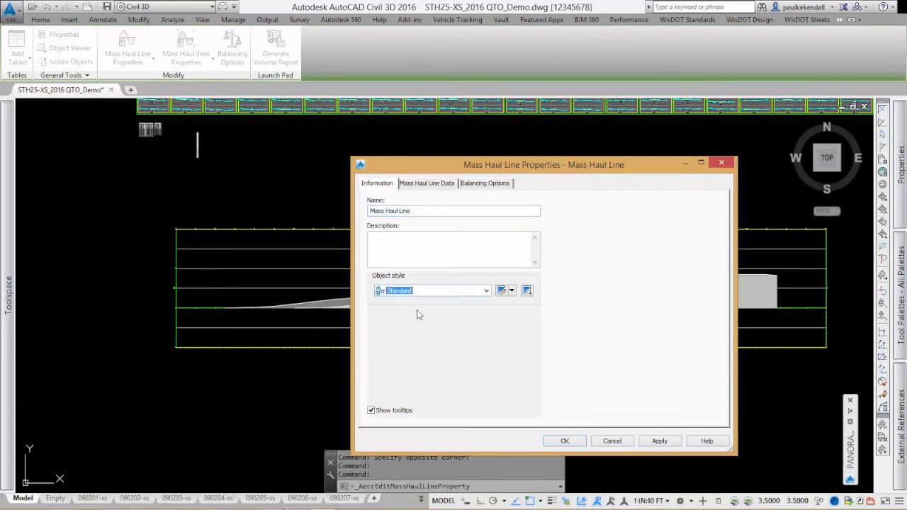
click(669, 443)
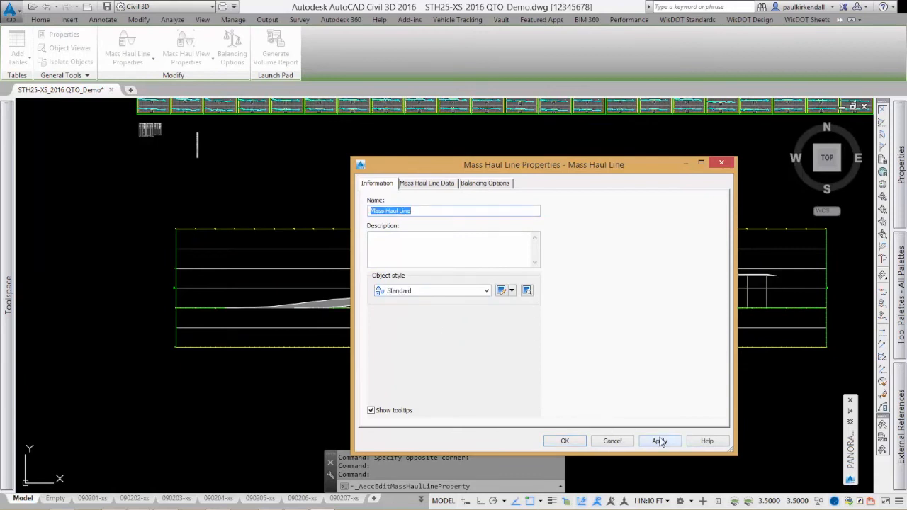
click(575, 442)
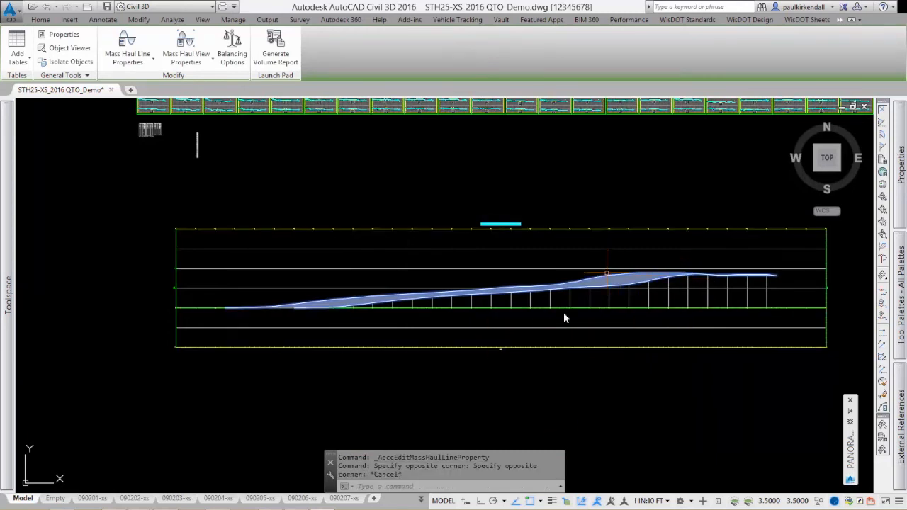
key(Escape)
Set the mass haul line's object style to Basic and inspect the curves along the diagram
click(553, 288)
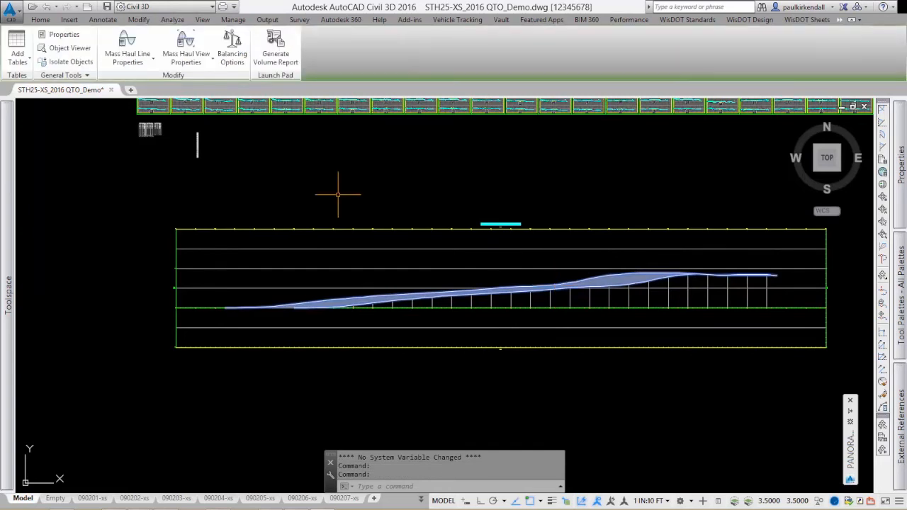
click(128, 49)
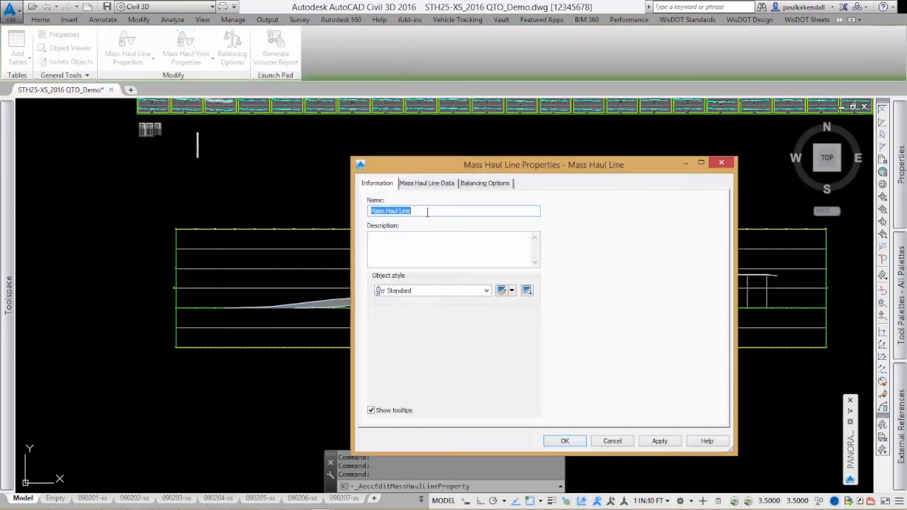
click(444, 295)
click(409, 306)
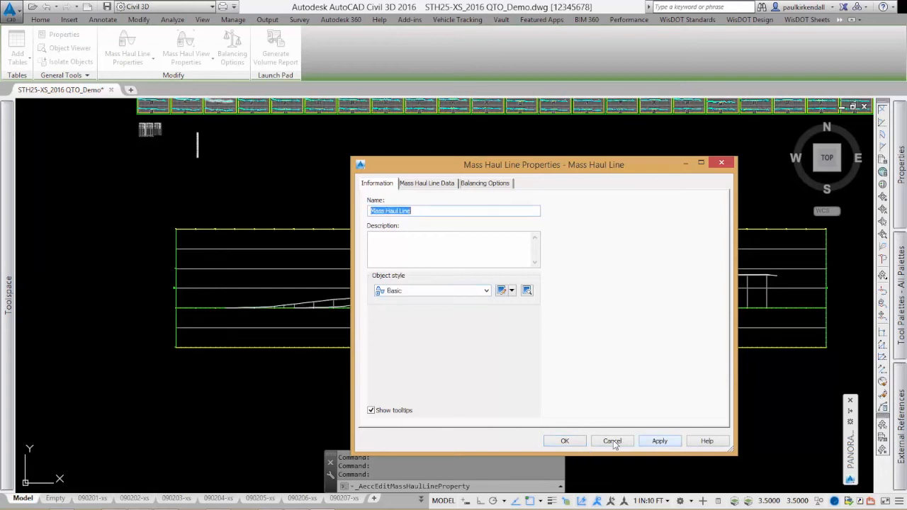
click(573, 442)
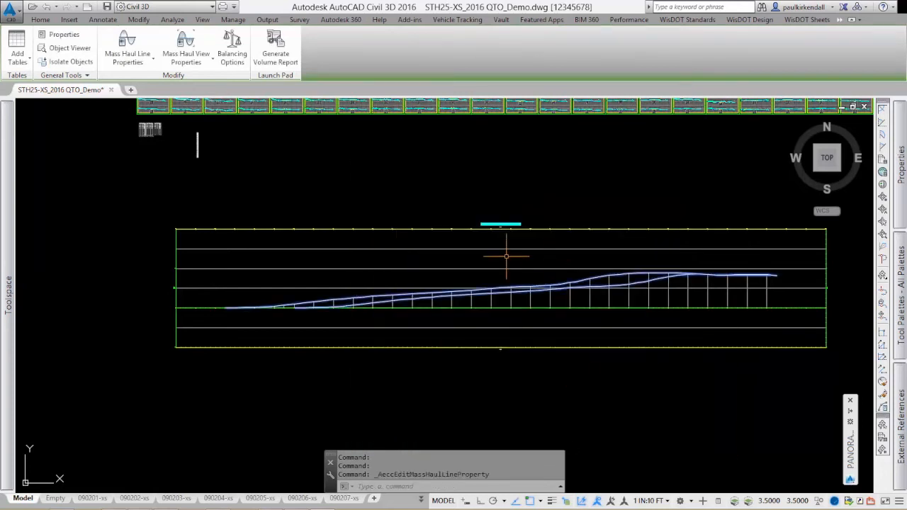
scroll(668, 275, up, 5)
scroll(668, 275, down, 4)
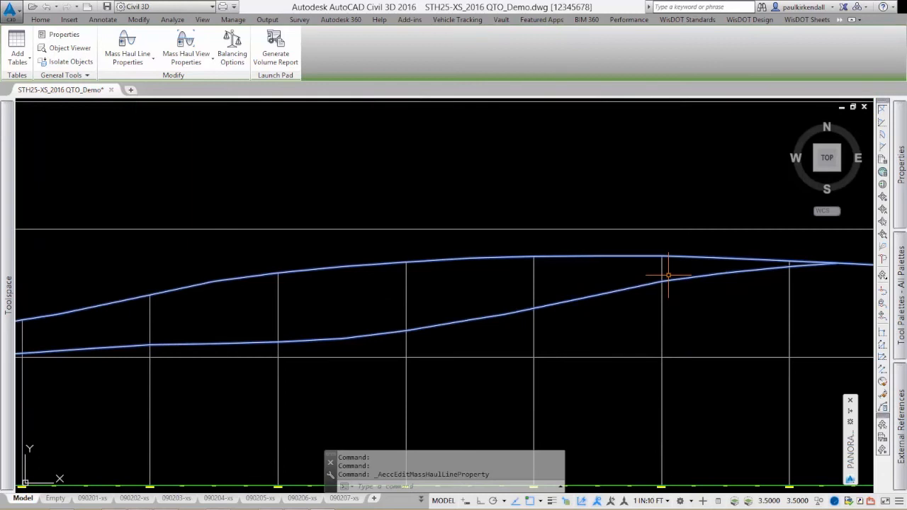
middle_drag(138, 279, 382, 262)
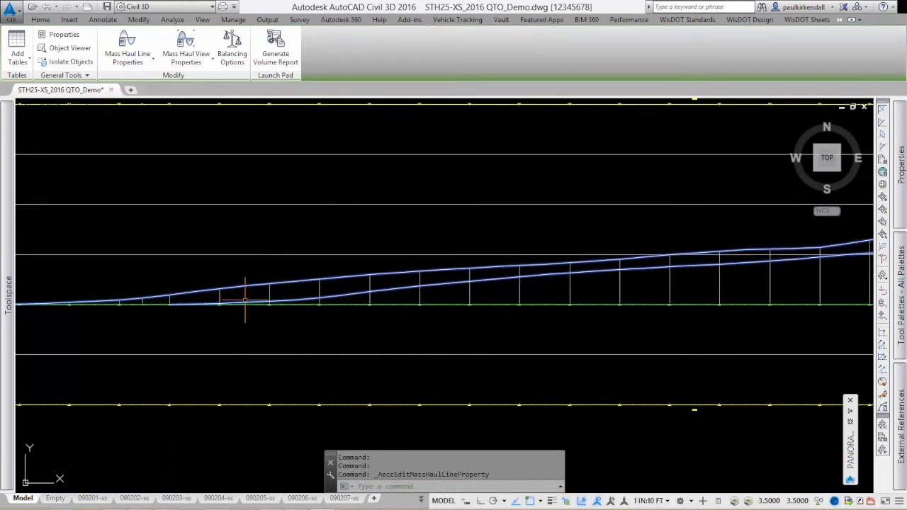
scroll(301, 297, down, 3)
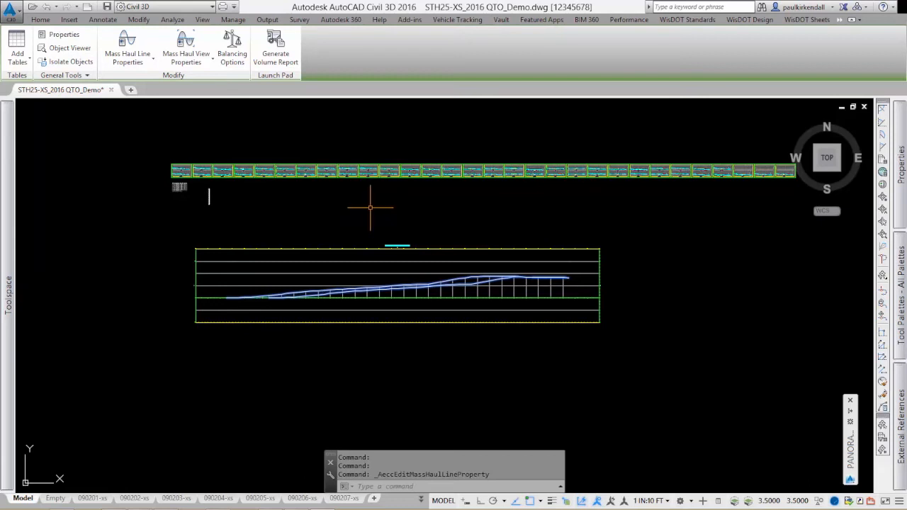
key(Escape)
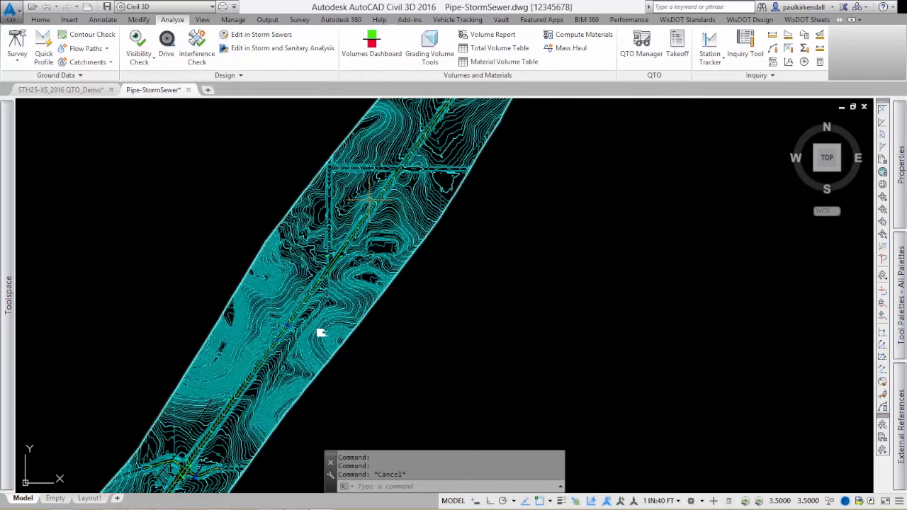
Examine the culvert pipes, endwalls and intersection inlets along the roadway in the Pipe-StormSewer drawing
scroll(321, 333, up, 3)
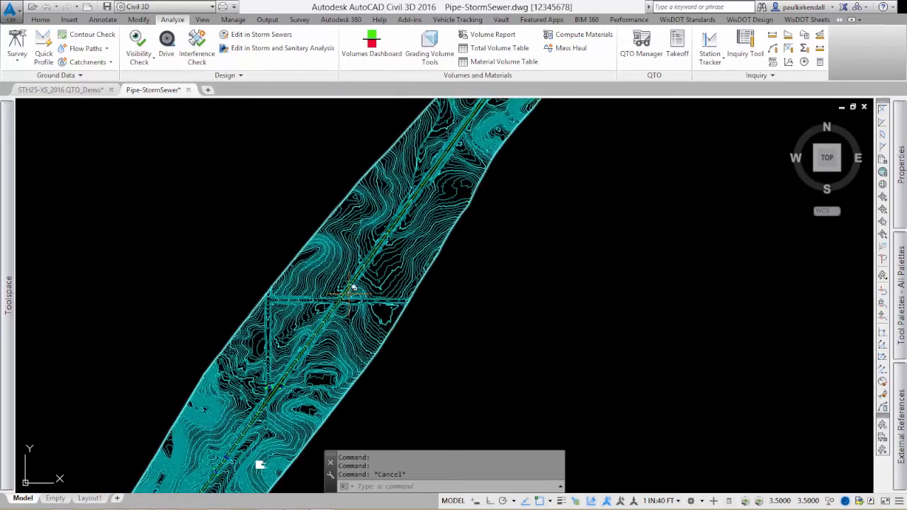
scroll(391, 328, down, 3)
scroll(363, 333, up, 5)
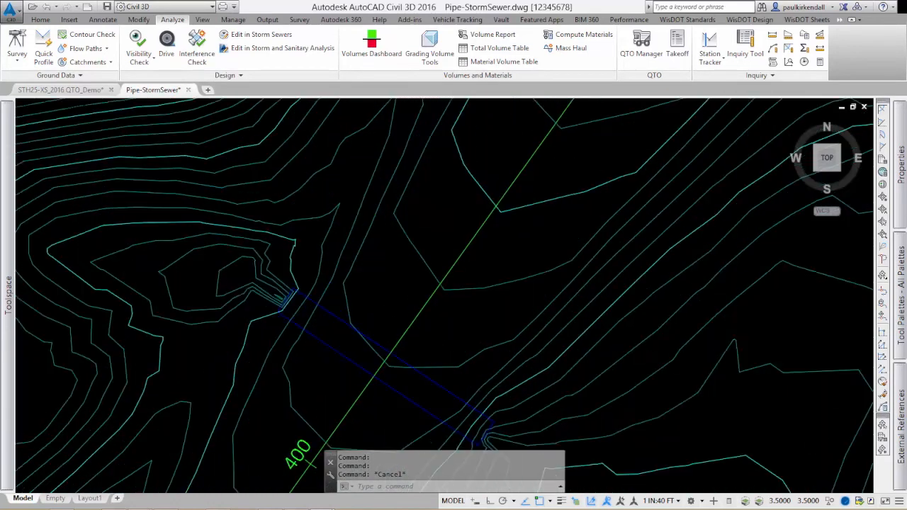
scroll(363, 341, down, 5)
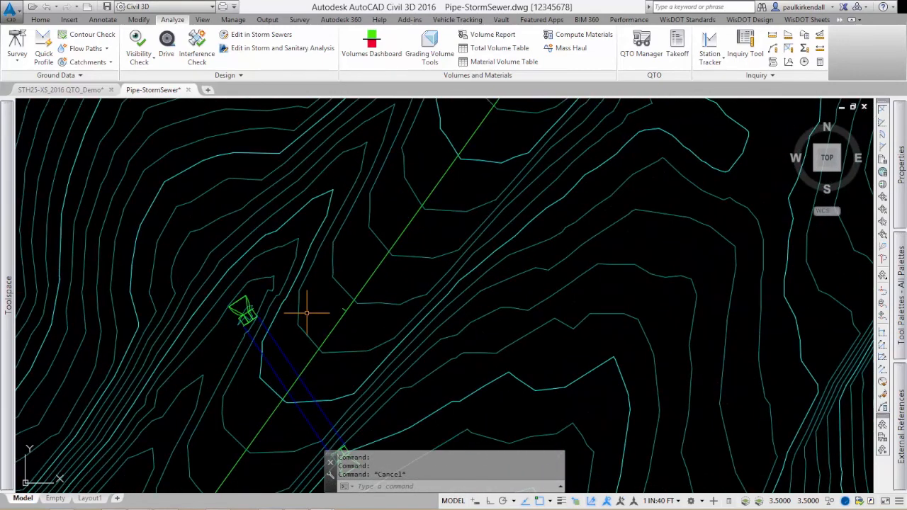
scroll(307, 313, down, 6)
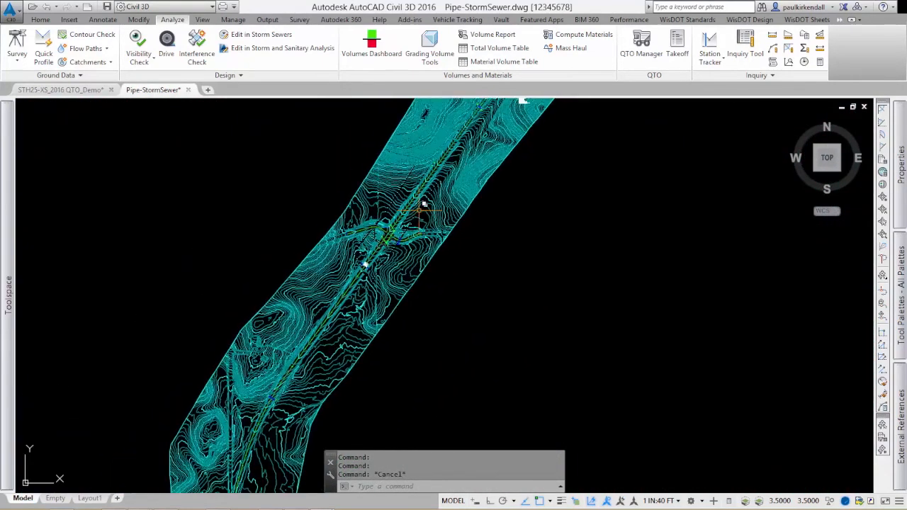
scroll(386, 231, up, 5)
scroll(378, 231, up, 2)
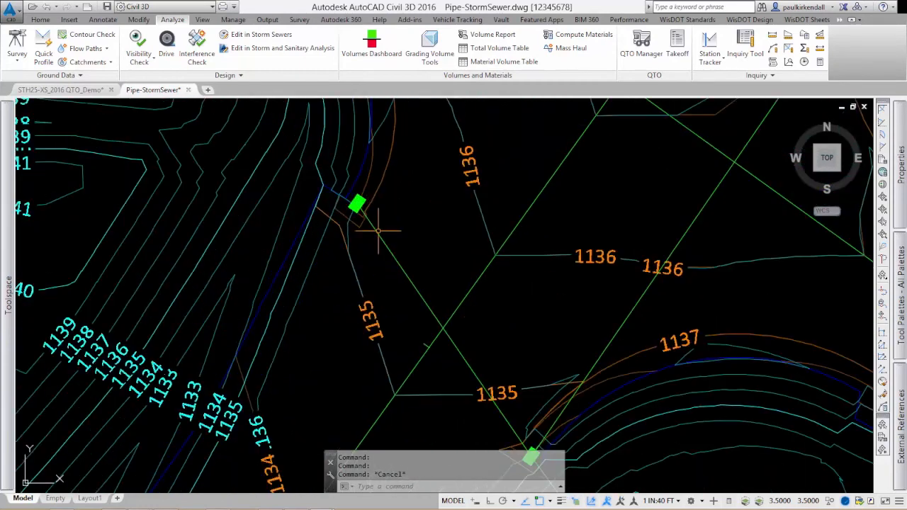
scroll(376, 232, down, 3)
middle_drag(515, 170, 453, 250)
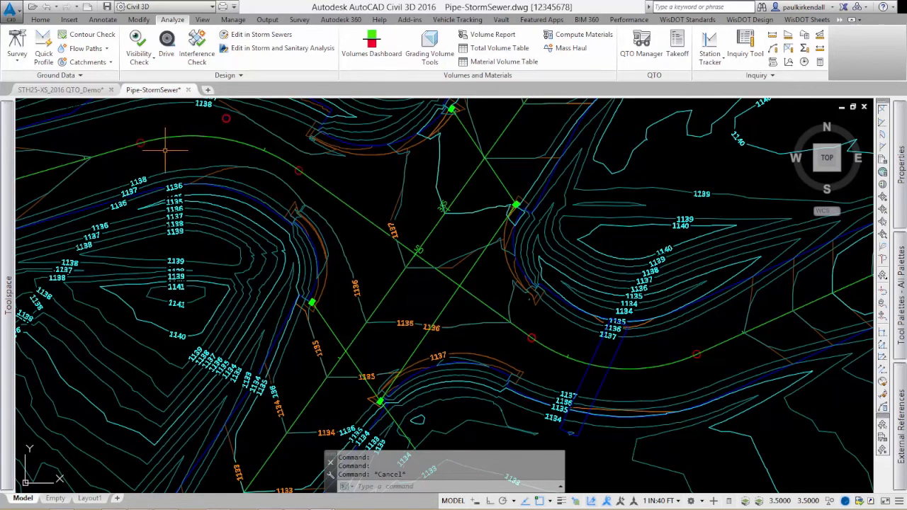
Open the Culverts parts list from the drawing's pipe network settings
mouse_move(9, 226)
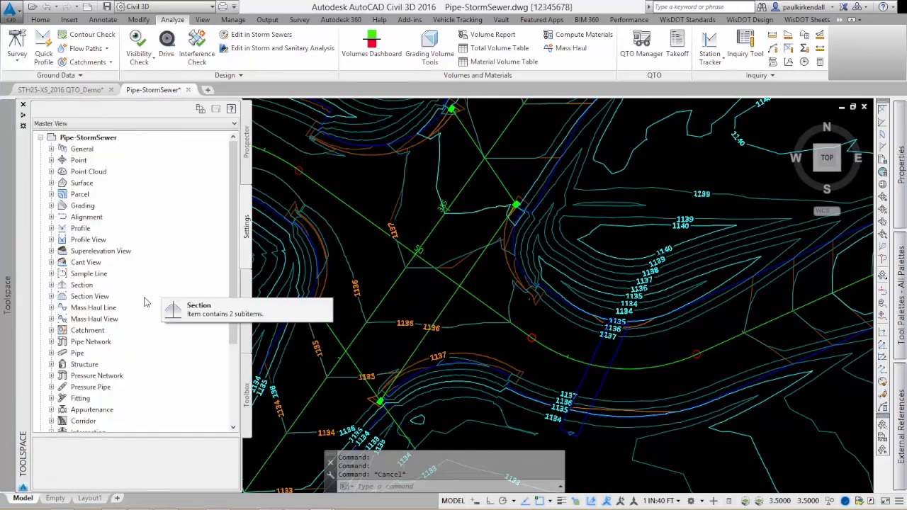
scroll(114, 358, down, 4)
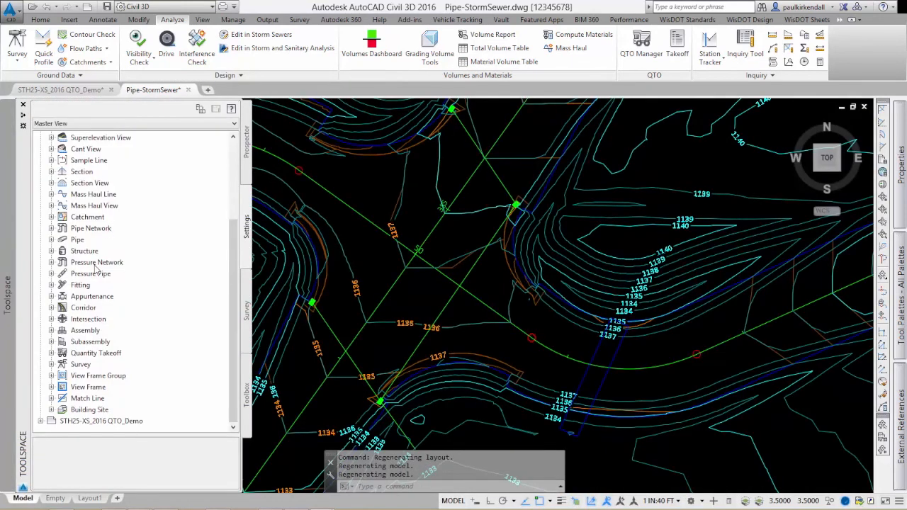
click(51, 228)
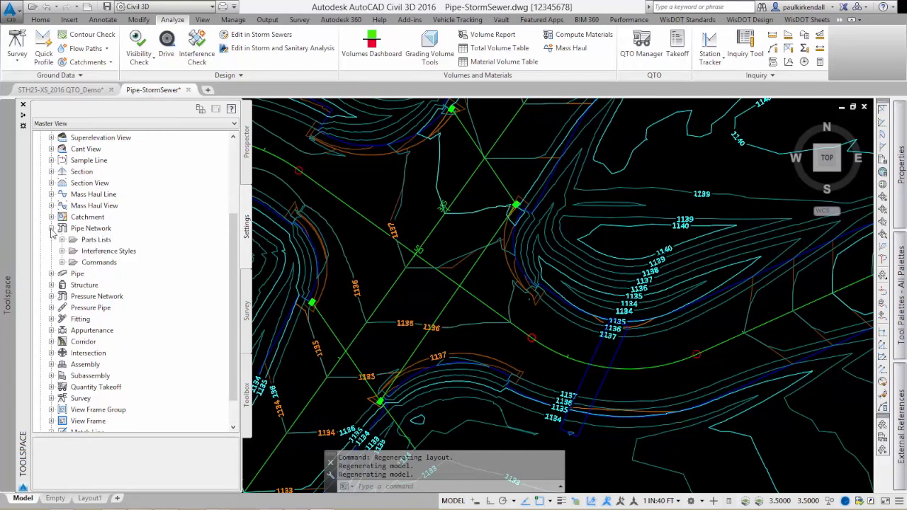
click(62, 240)
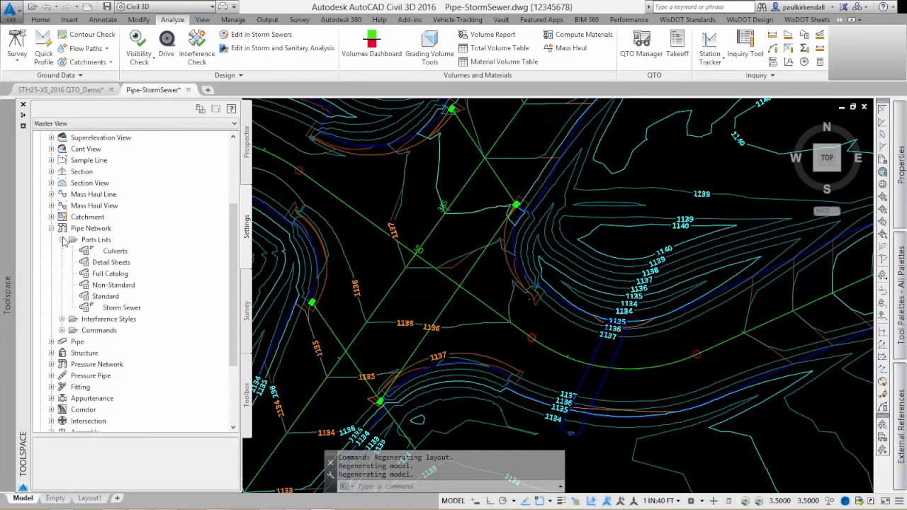
double_click(118, 252)
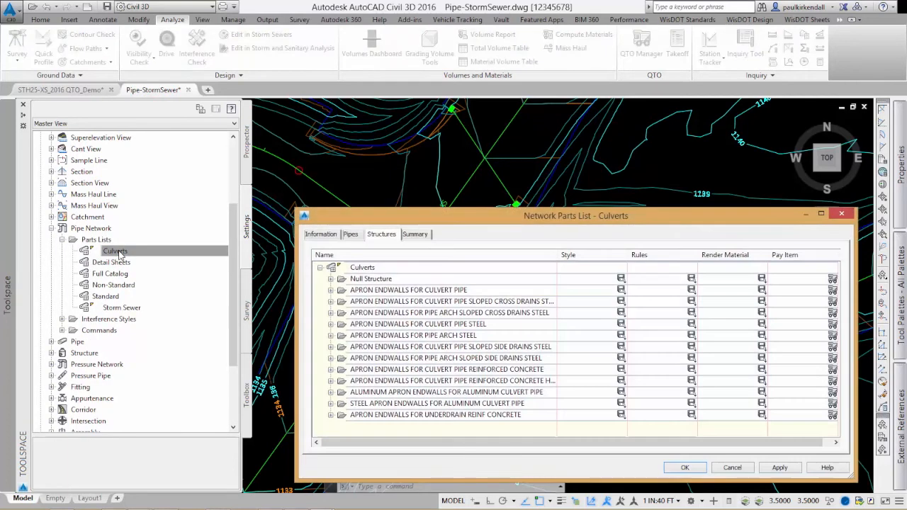
drag(496, 223, 362, 121)
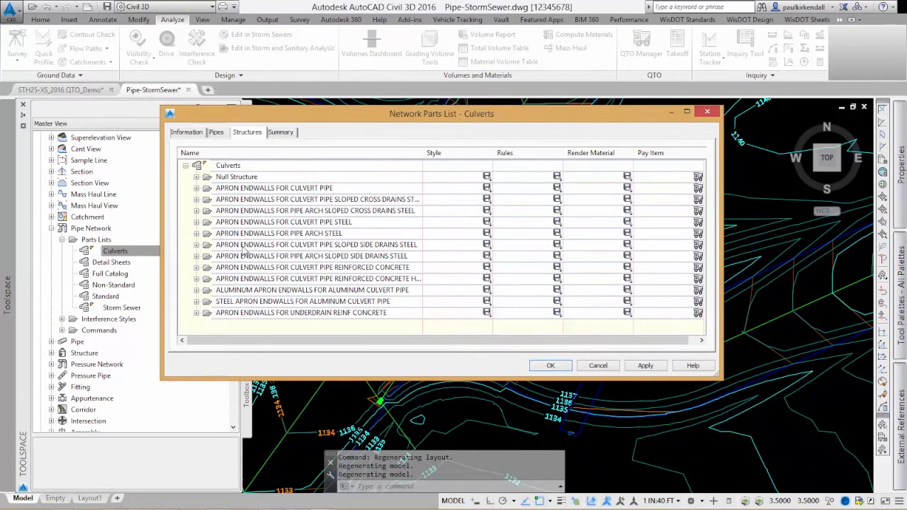
Review the pay items assigned to the Apron Endwalls for Culvert Pipe Steel sizes and leave the parts list without changes
click(197, 223)
click(240, 222)
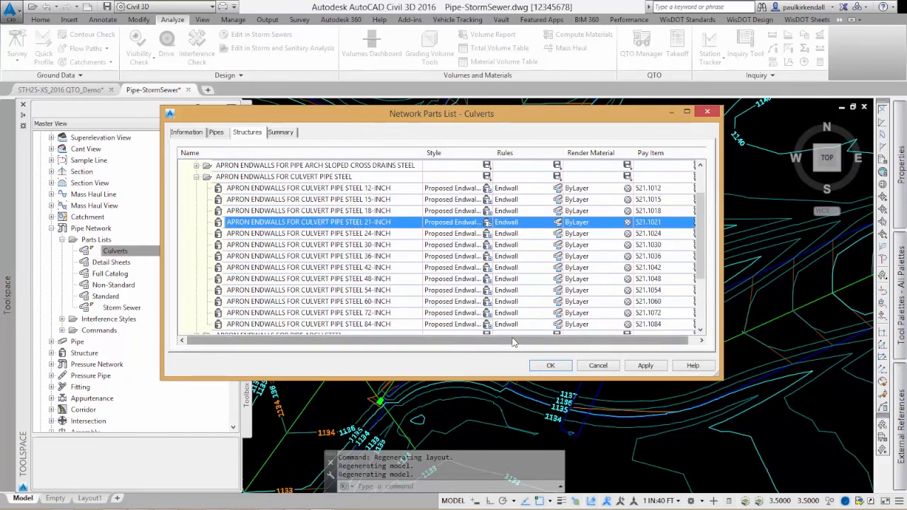
drag(514, 343, 523, 342)
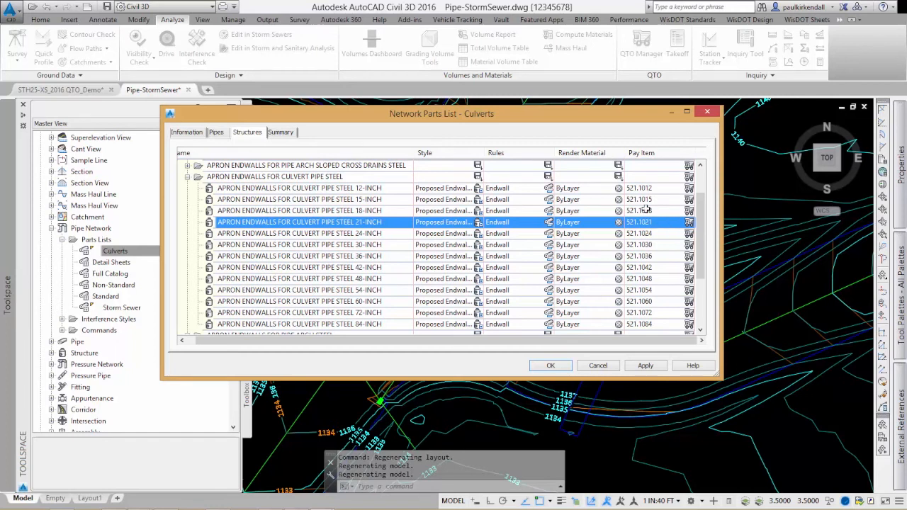
click(598, 366)
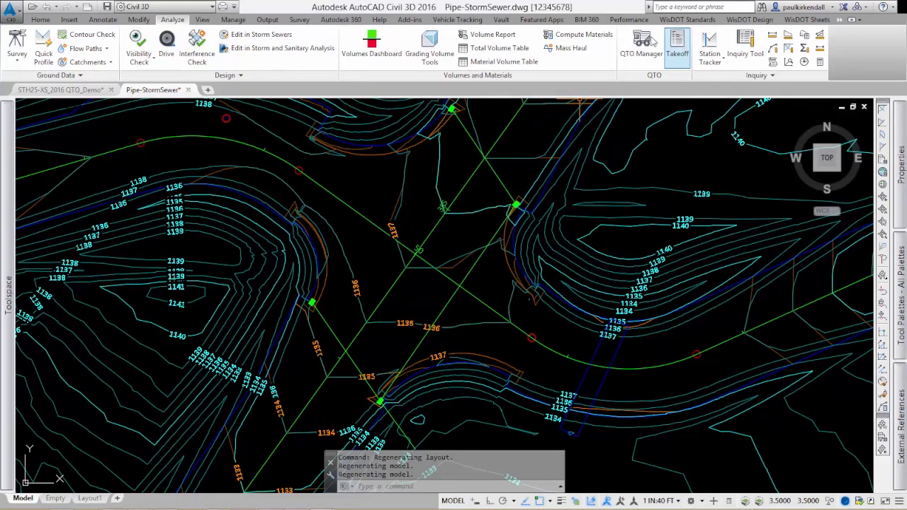
Compute a detailed quantity takeoff for the whole drawing, covering all pay items, with stations and offsets relative to STH25BestFit, and enlarge the report
click(678, 46)
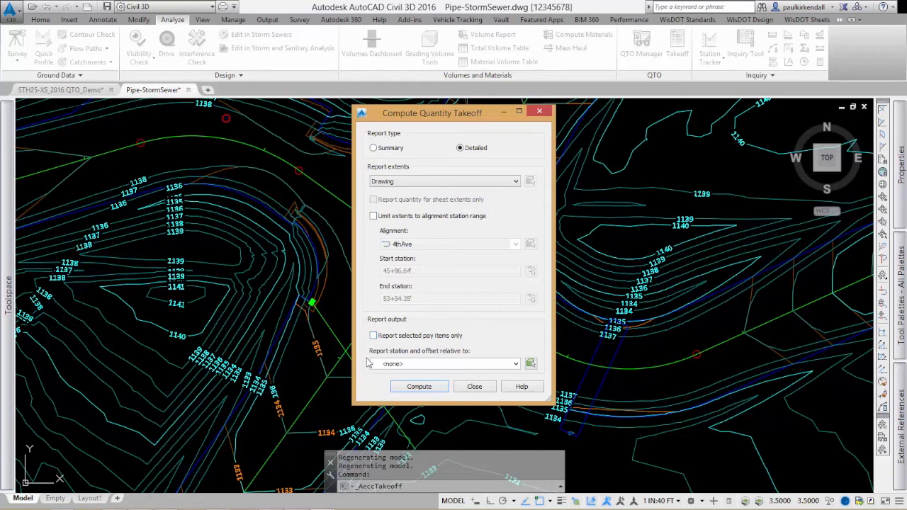
click(455, 363)
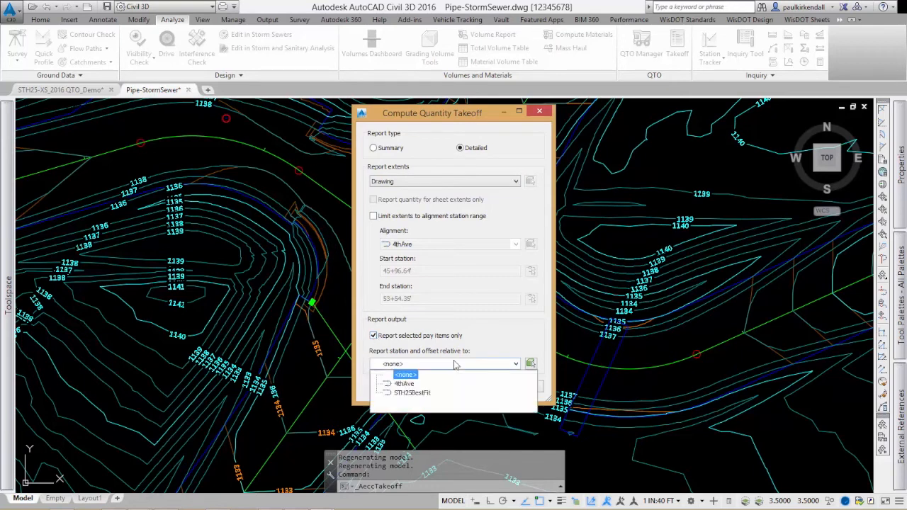
click(411, 393)
click(374, 336)
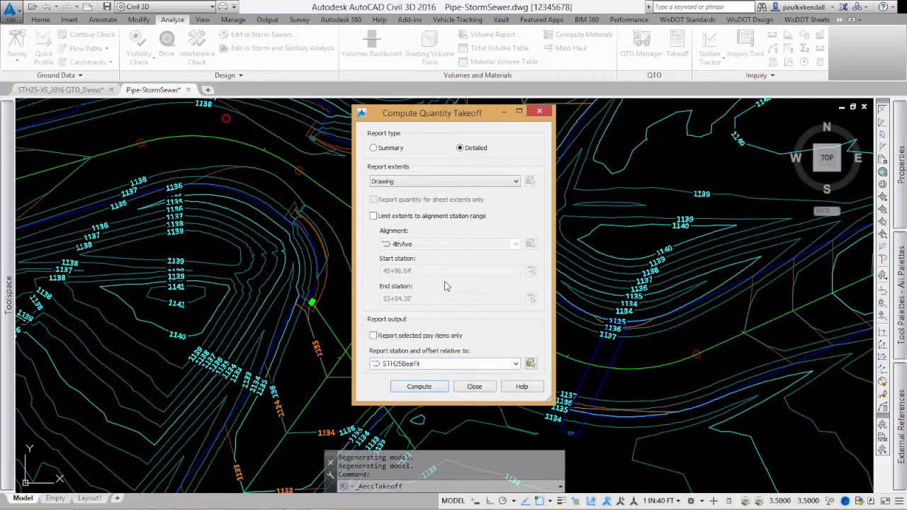
click(418, 390)
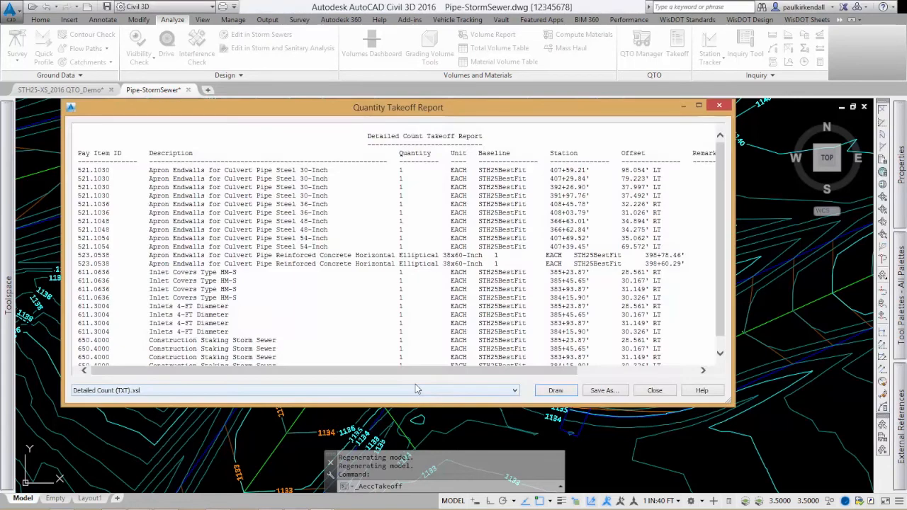
drag(731, 402, 829, 458)
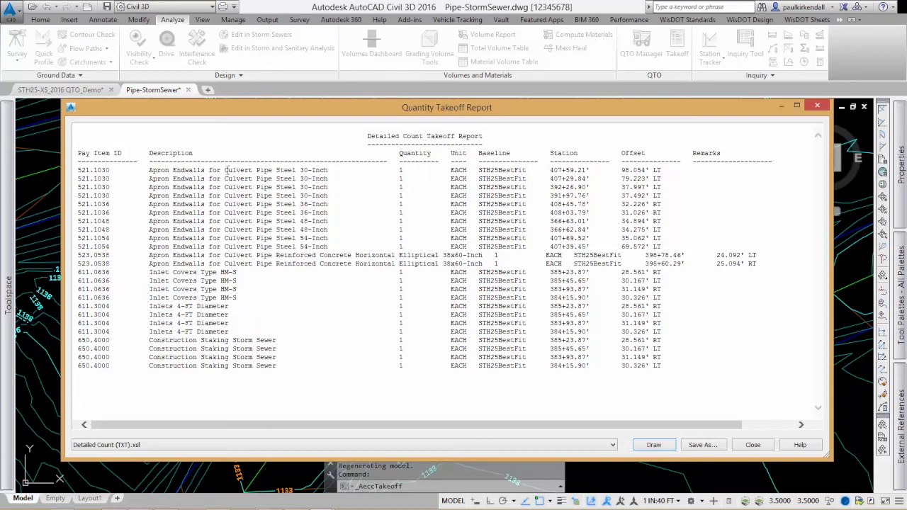
Review the pay item rows in the takeoff report and preview the Detailed Area (CSV) and Detailed Count (CSV) formats
drag(226, 170, 299, 170)
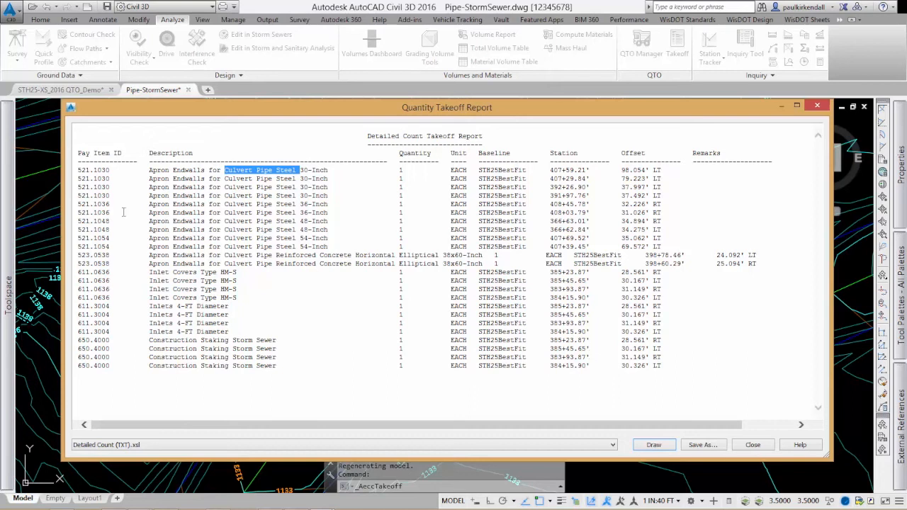
drag(78, 172, 671, 378)
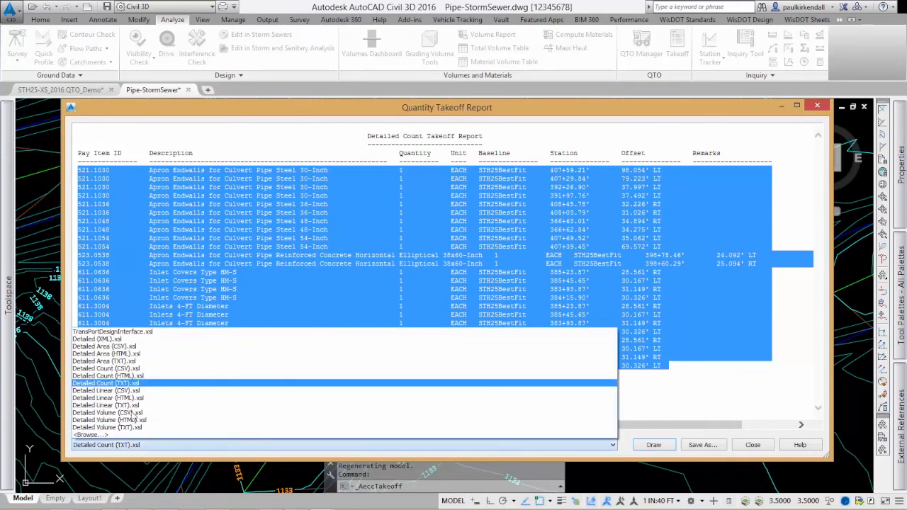
click(107, 347)
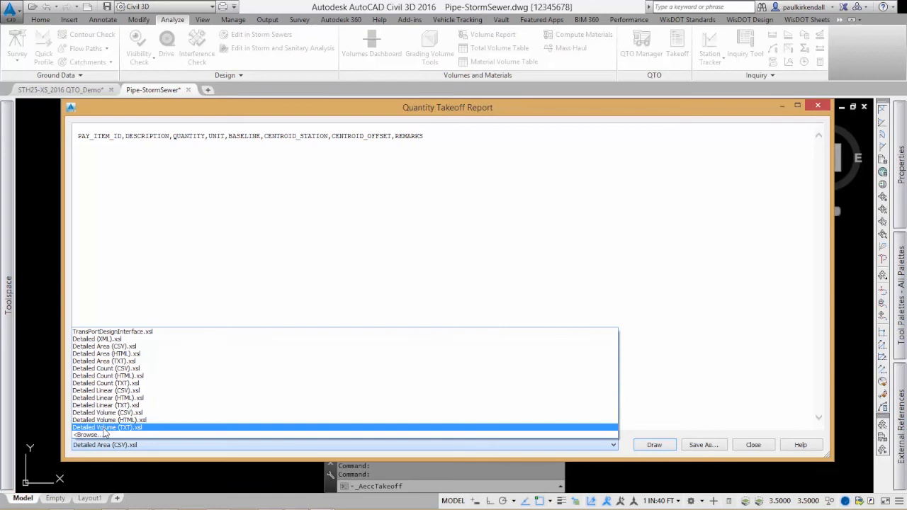
click(108, 369)
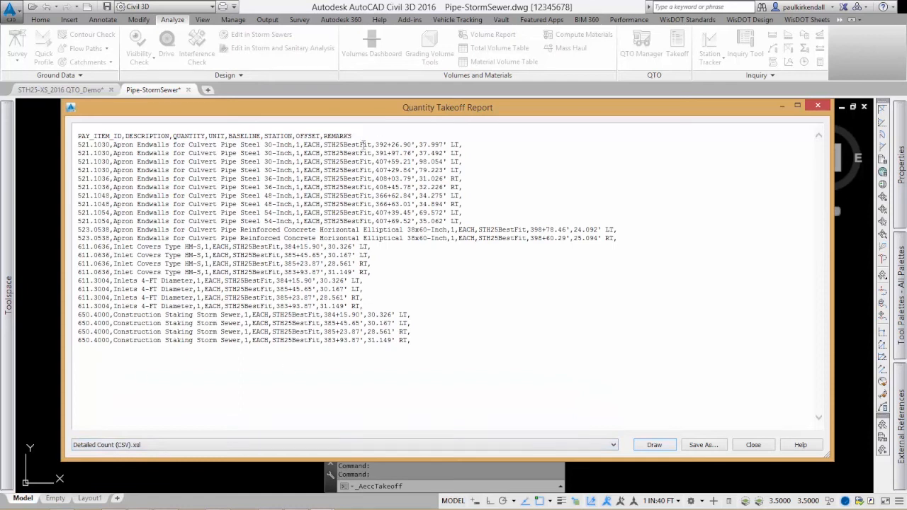
Switch the report to Detailed Count (HTML) and draw it as a table in the empty area east of the surface contours
click(166, 446)
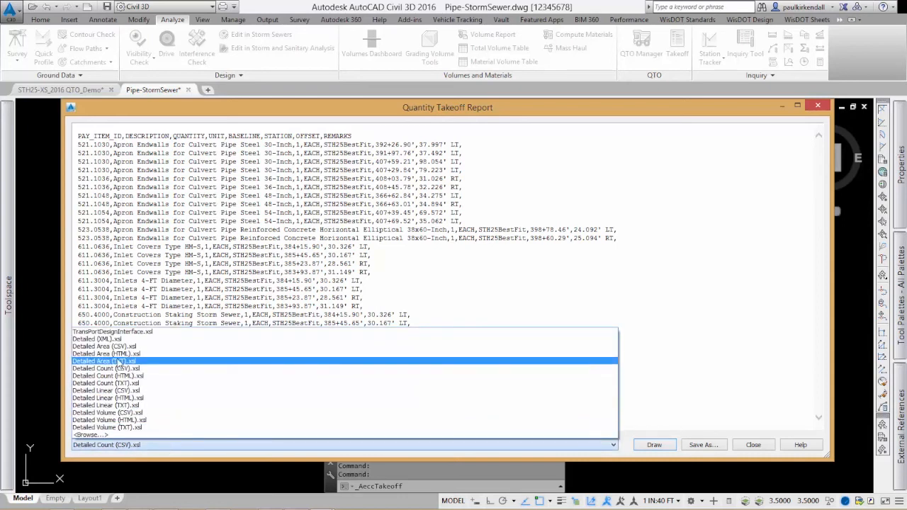
click(190, 366)
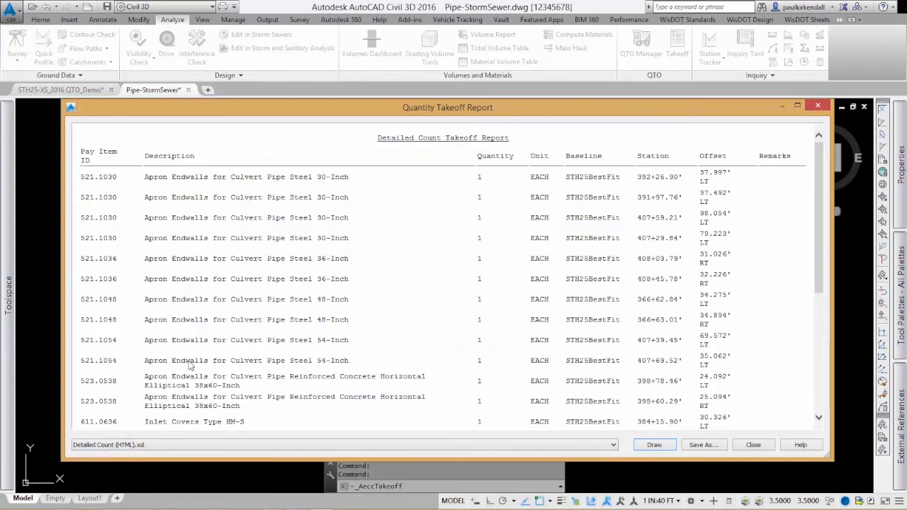
click(655, 447)
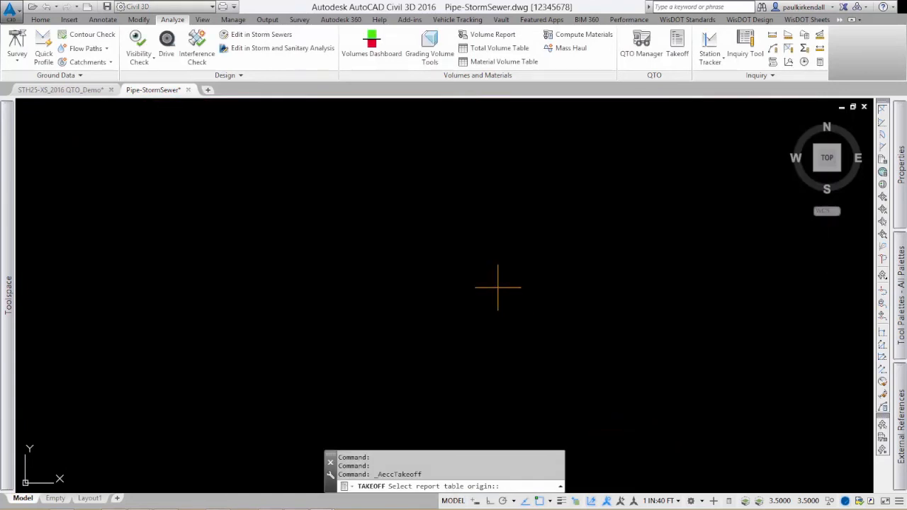
scroll(497, 287, up, 3)
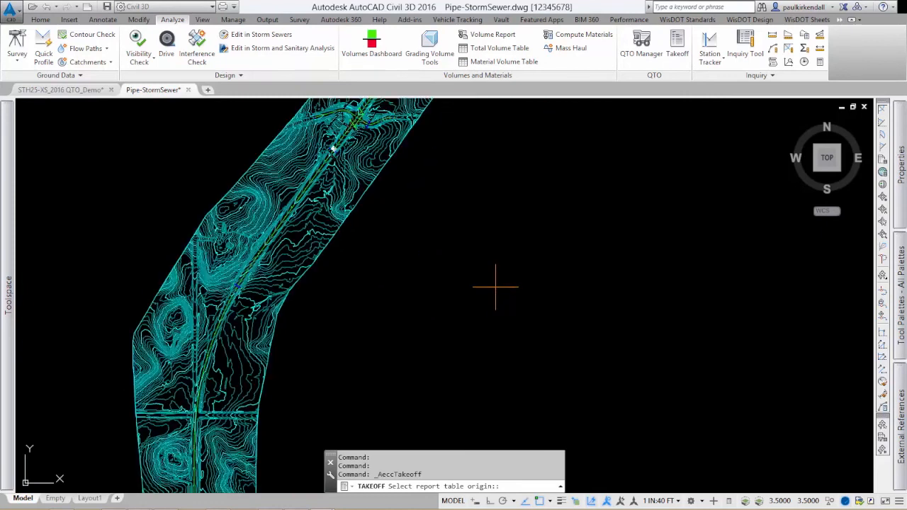
click(385, 295)
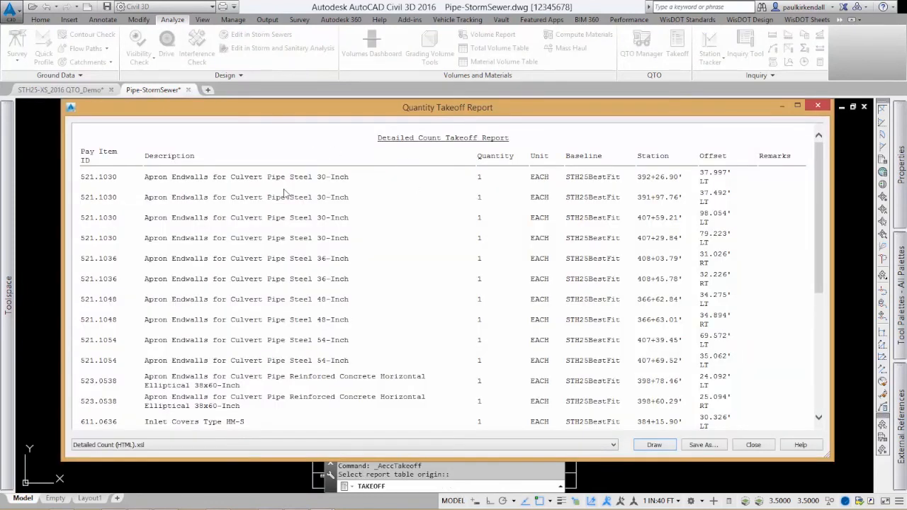
Switch the report to Detailed Linear (HTML) and draw it as a table to the right of the count table
mouse_move(378, 117)
mouse_down()
mouse_move(376, 401)
mouse_move(382, 66)
mouse_up()
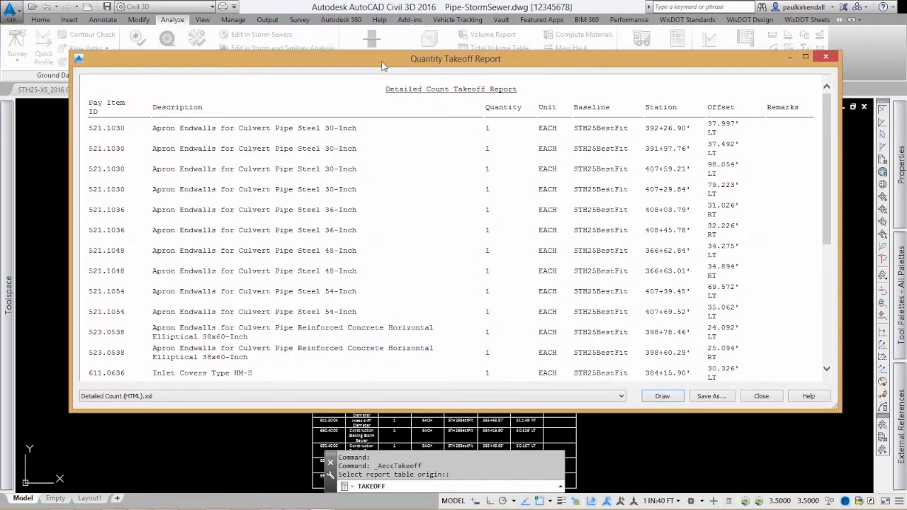
click(142, 399)
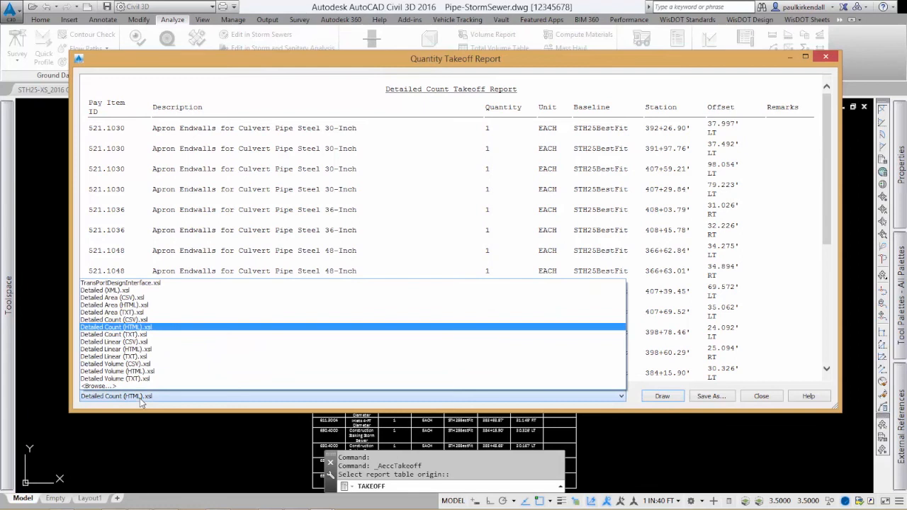
click(118, 350)
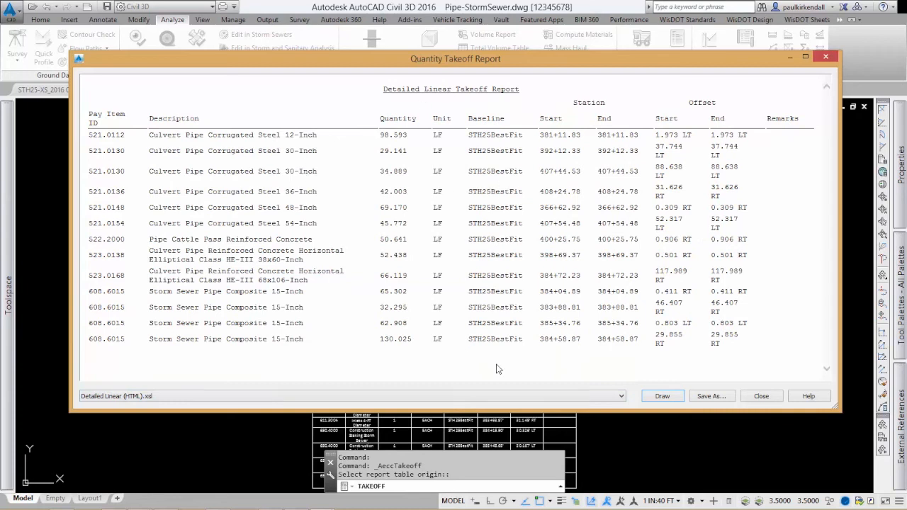
click(661, 397)
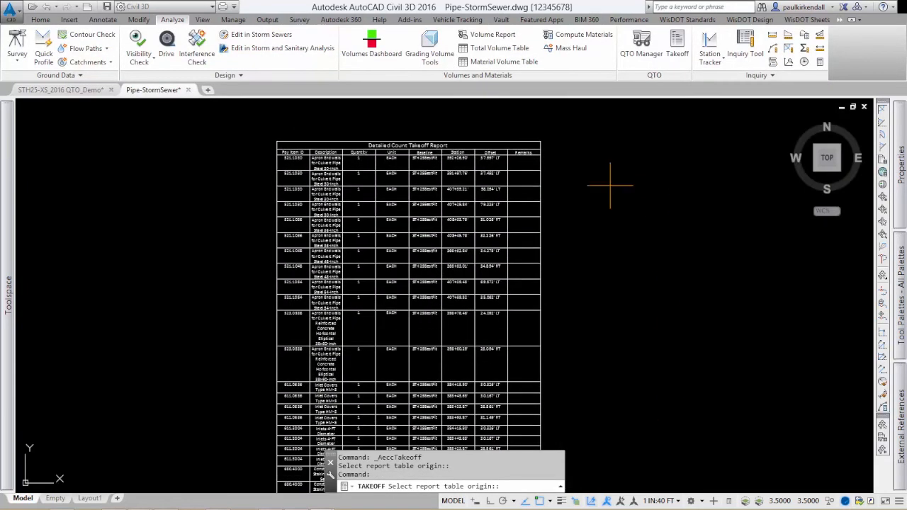
click(607, 142)
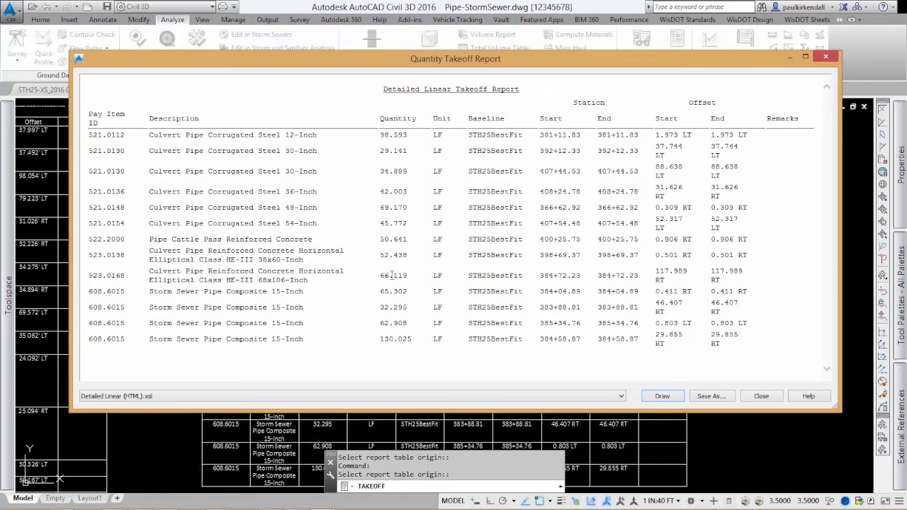
Preview the Detailed Volume (CSV) report format, then close the takeoff report and the Compute Quantity Takeoff dialog
click(180, 400)
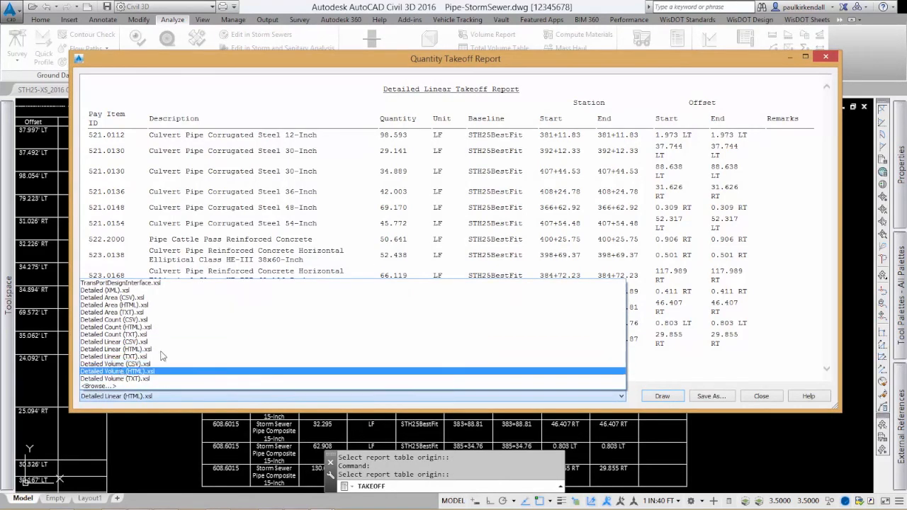
click(200, 350)
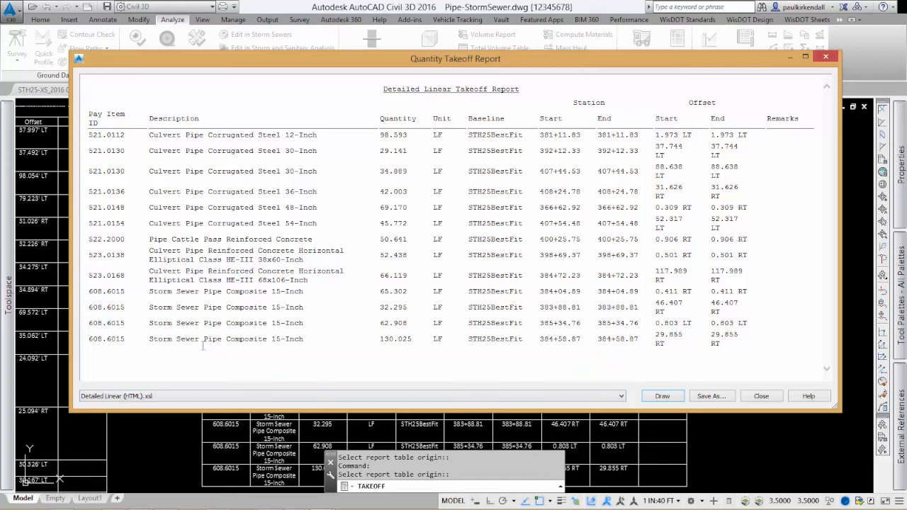
click(137, 397)
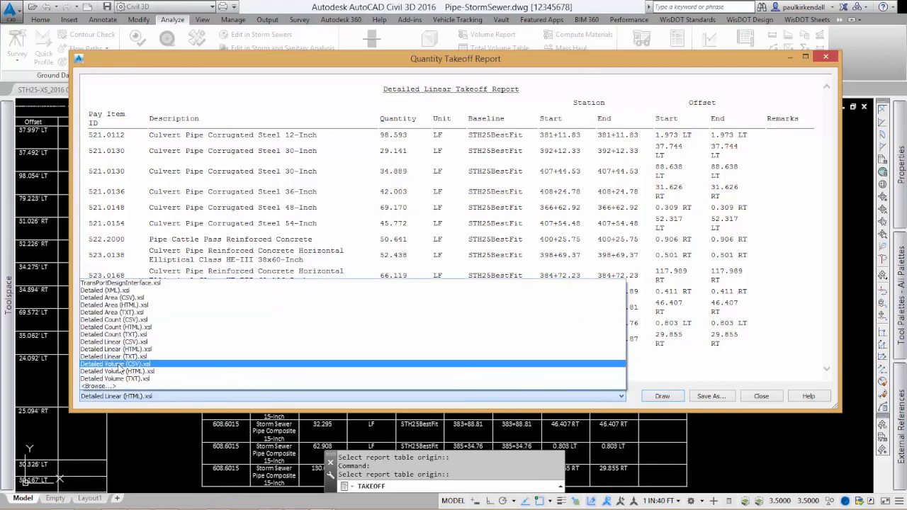
click(117, 364)
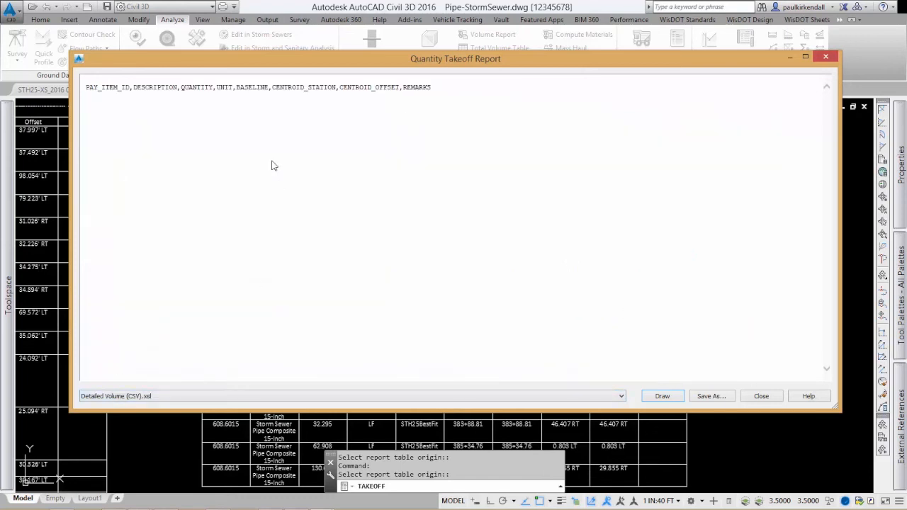
key(Escape)
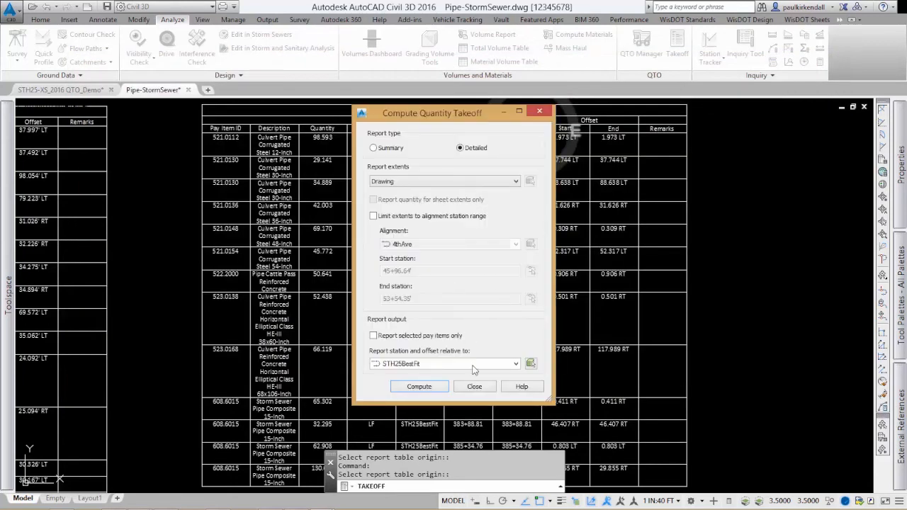
click(474, 387)
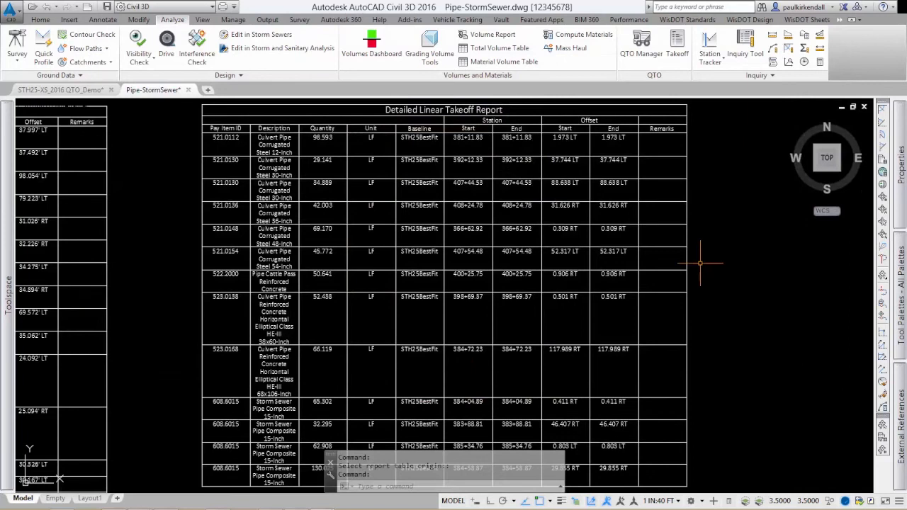
Examine the pay items, quantities, stations and offsets in the drawn Detailed Count and Detailed Linear takeoff tables
scroll(700, 263, down, 7)
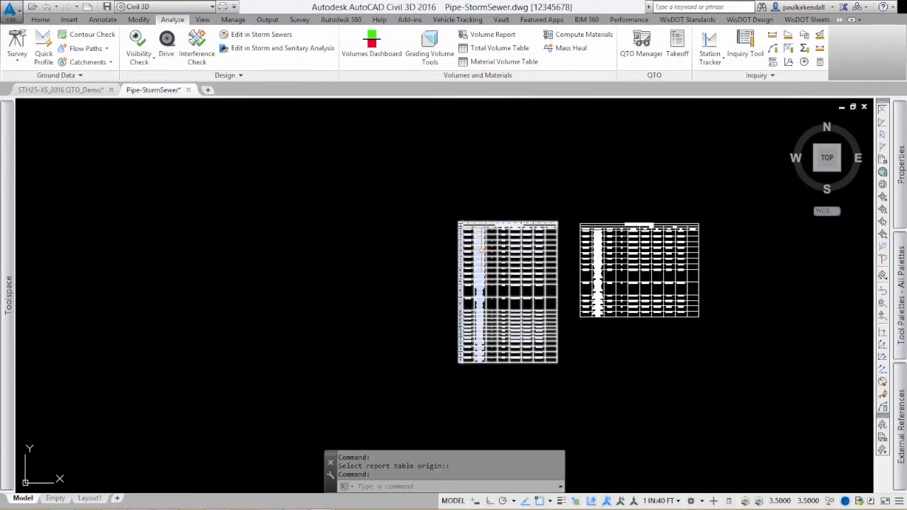
scroll(488, 234, up, 9)
scroll(475, 226, up, 2)
click(425, 205)
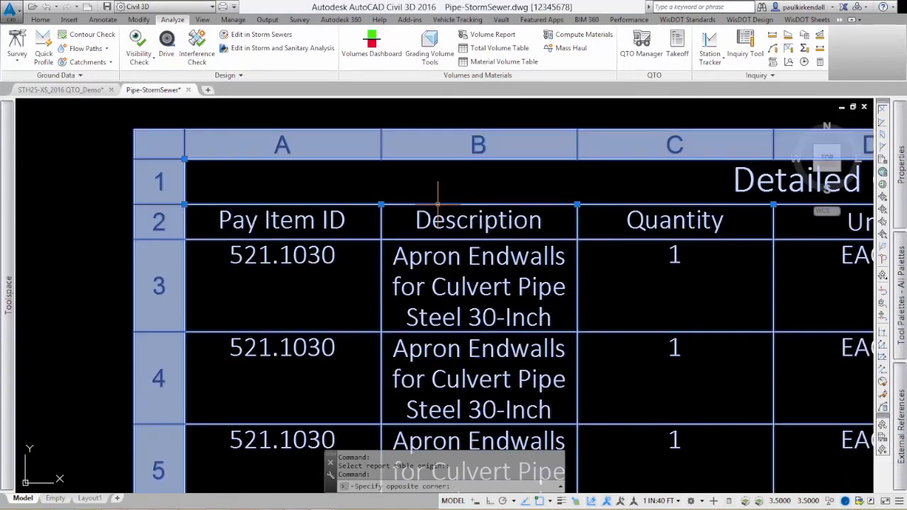
scroll(500, 267, down, 5)
scroll(430, 156, up, 6)
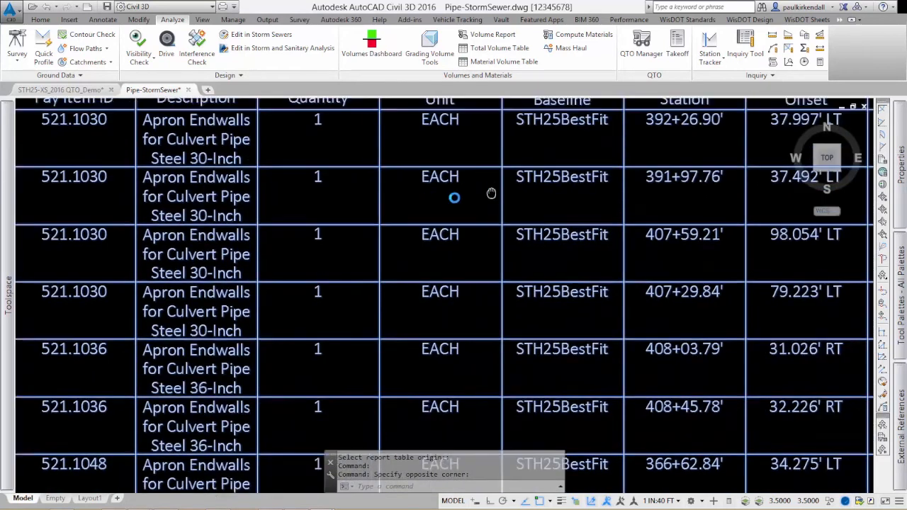
scroll(455, 197, down, 6)
key(Escape)
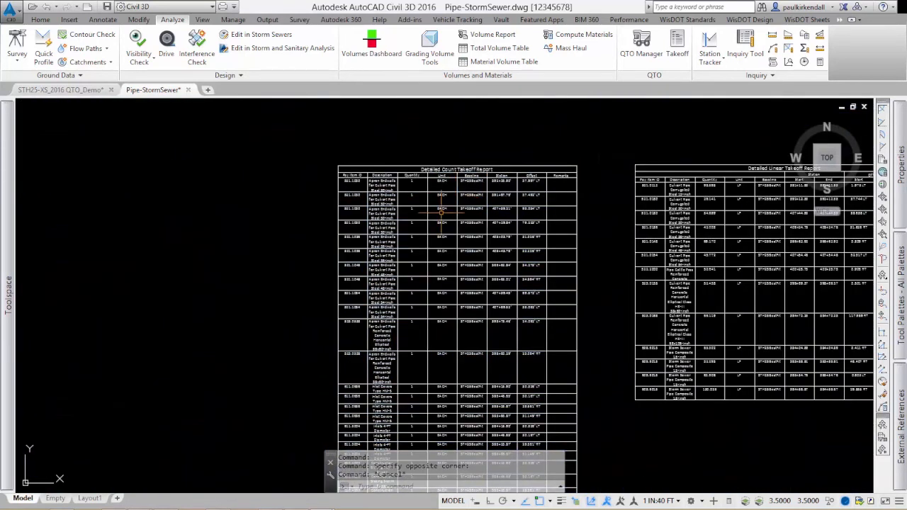
scroll(681, 270, up, 6)
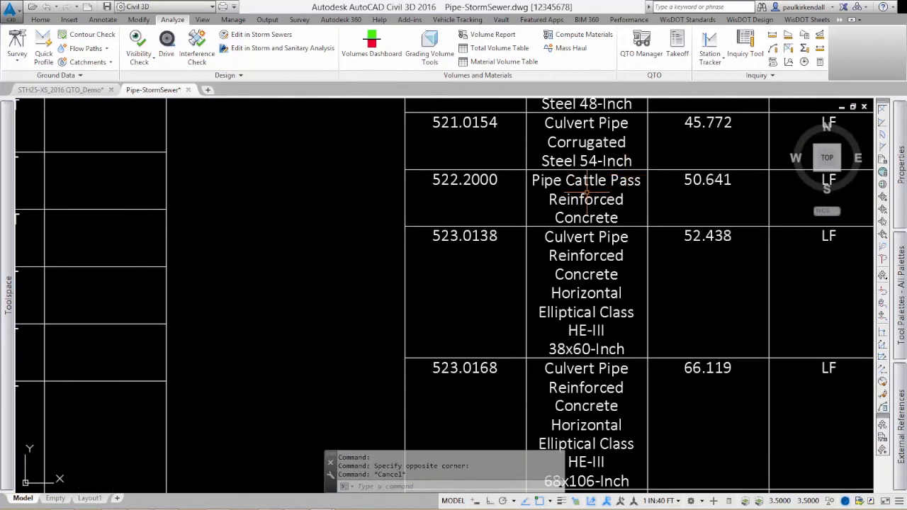
middle_drag(588, 209, 592, 80)
middle_drag(594, 239, 608, 106)
middle_drag(599, 329, 611, 197)
drag(612, 197, 616, 176)
middle_drag(192, 304, 657, 281)
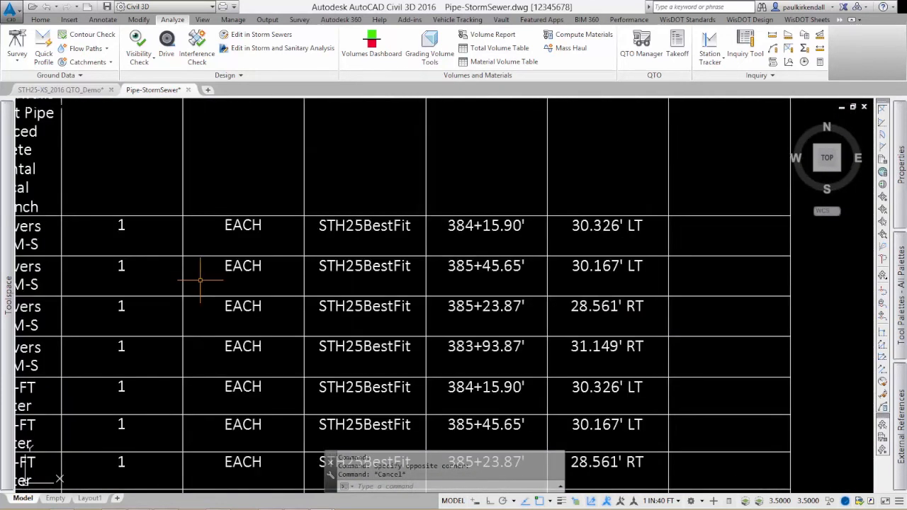
middle_drag(199, 281, 512, 262)
scroll(496, 264, down, 10)
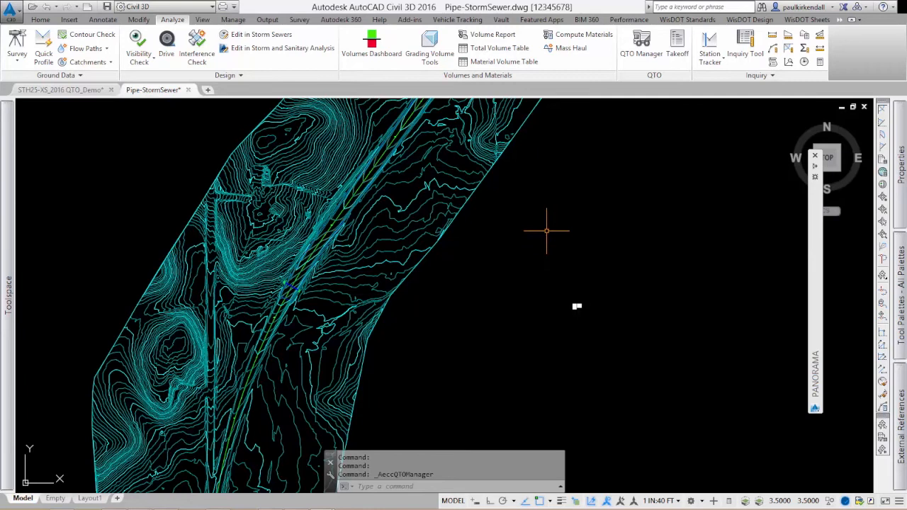
Switch to the STH25-XS_2016 QTO_Demo drawing and show its settings tree in the Toolspace
click(60, 89)
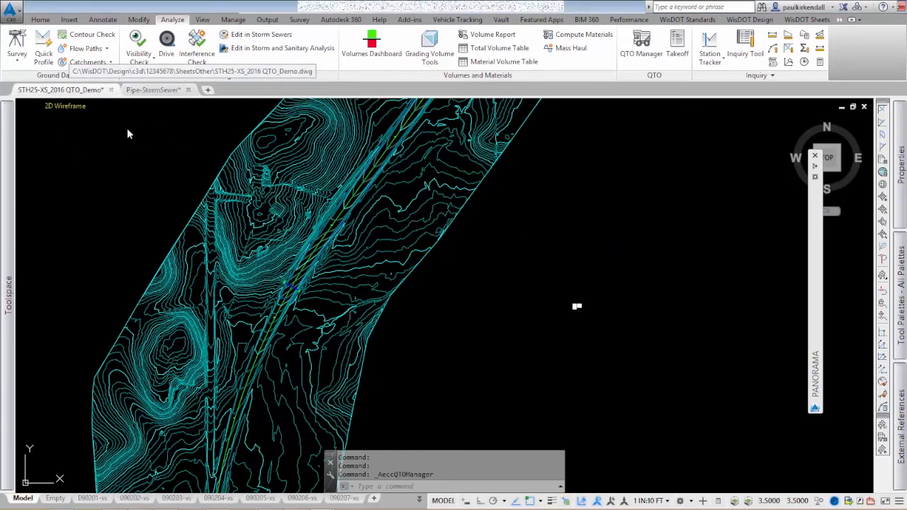
scroll(418, 312, up, 5)
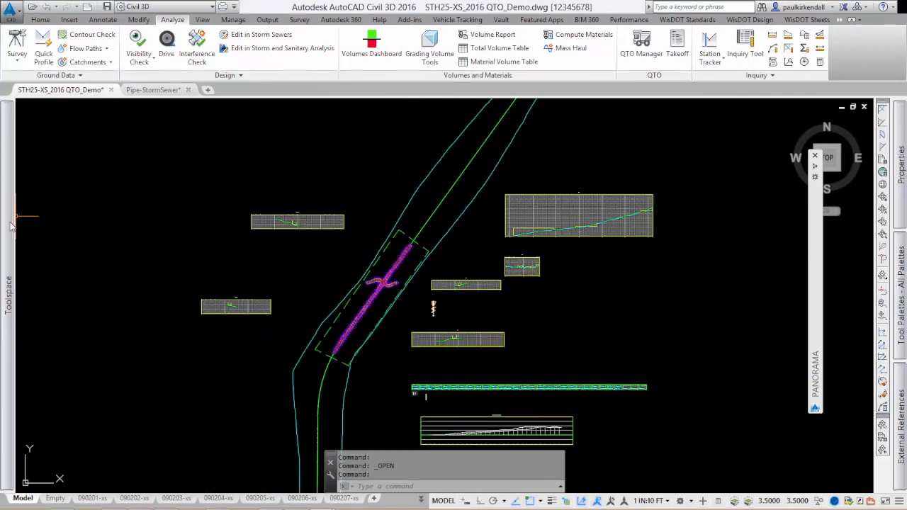
mouse_move(8, 228)
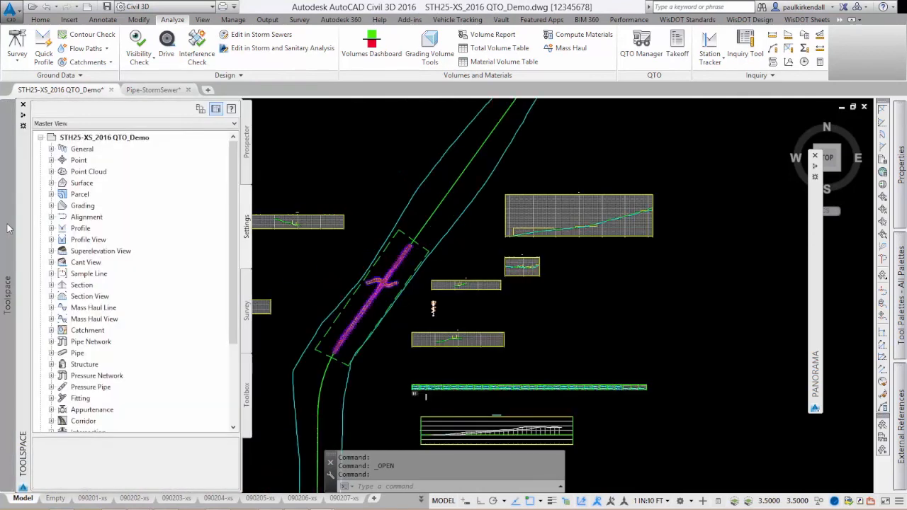
Expand the General settings of the STH25-XS_2016 QTO_Demo drawing down to the multipurpose style categories
click(51, 148)
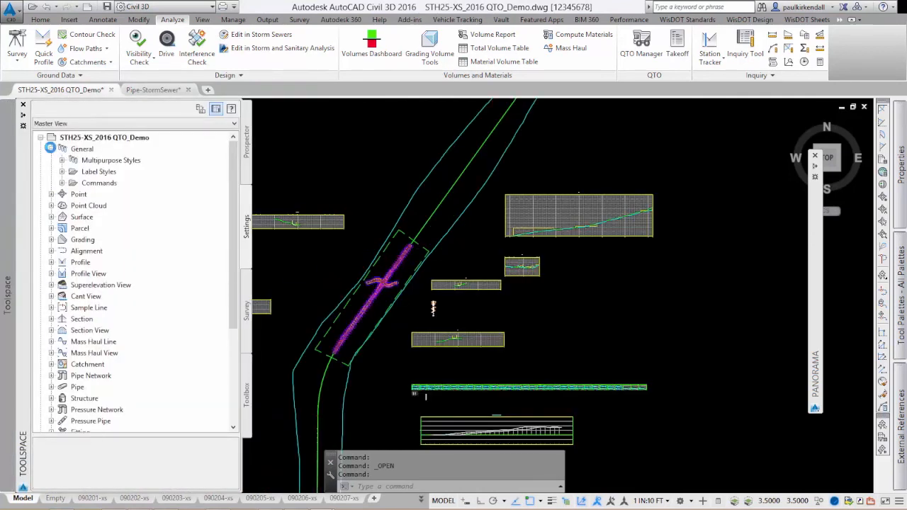
click(95, 161)
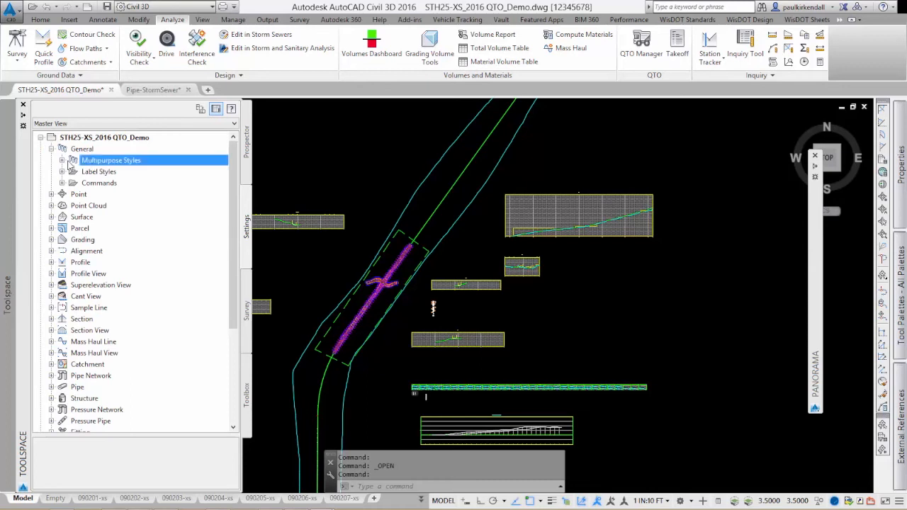
click(62, 160)
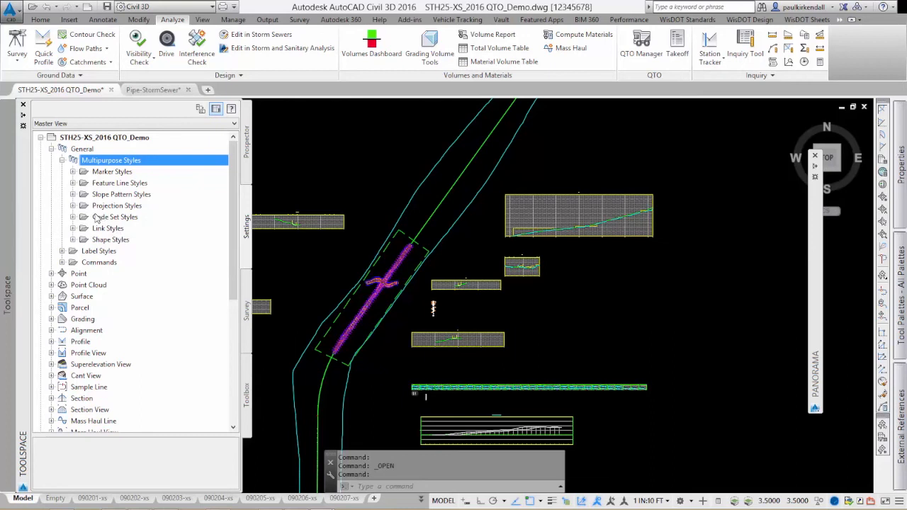
click(88, 139)
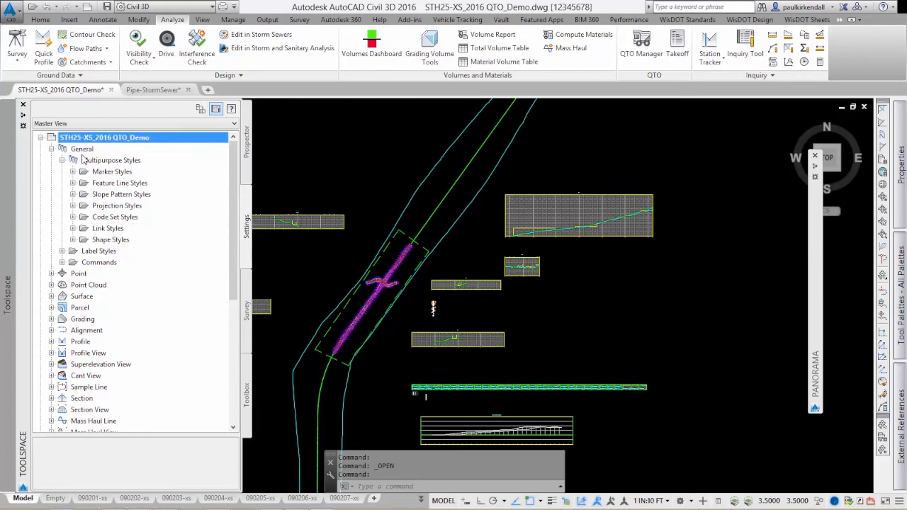
click(90, 163)
click(83, 150)
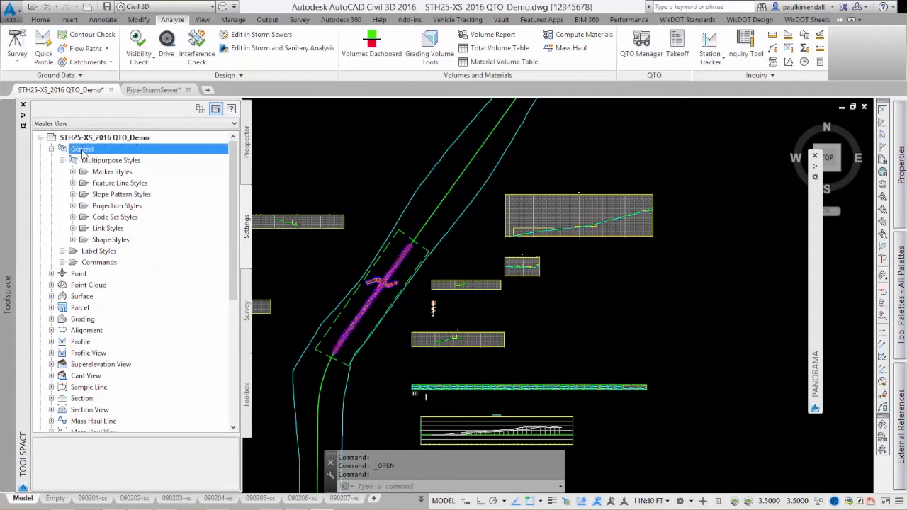
Open the XS wQTO code set style for editing and show its codes
click(106, 217)
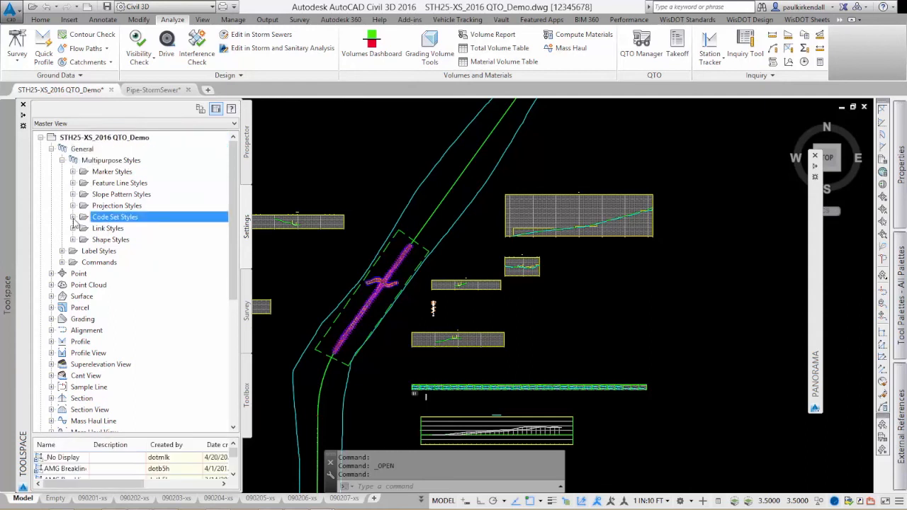
click(73, 217)
scroll(92, 231, down, 2)
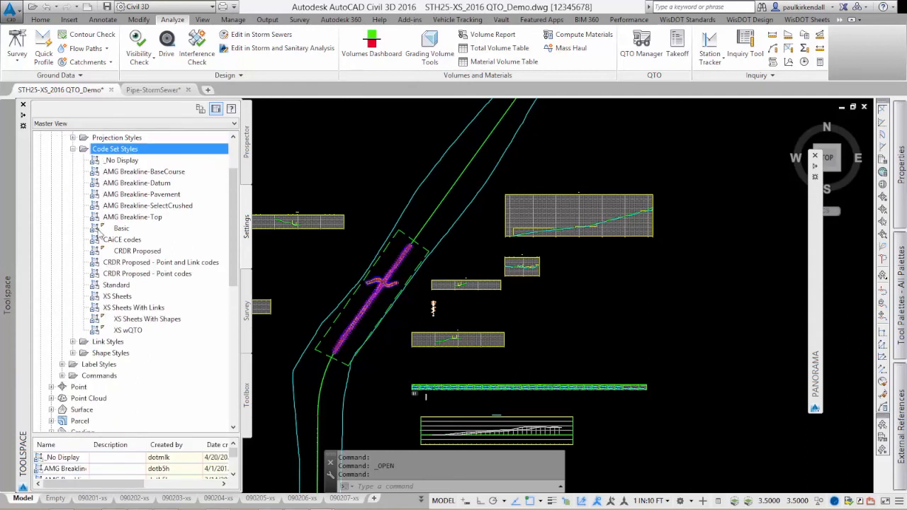
click(132, 331)
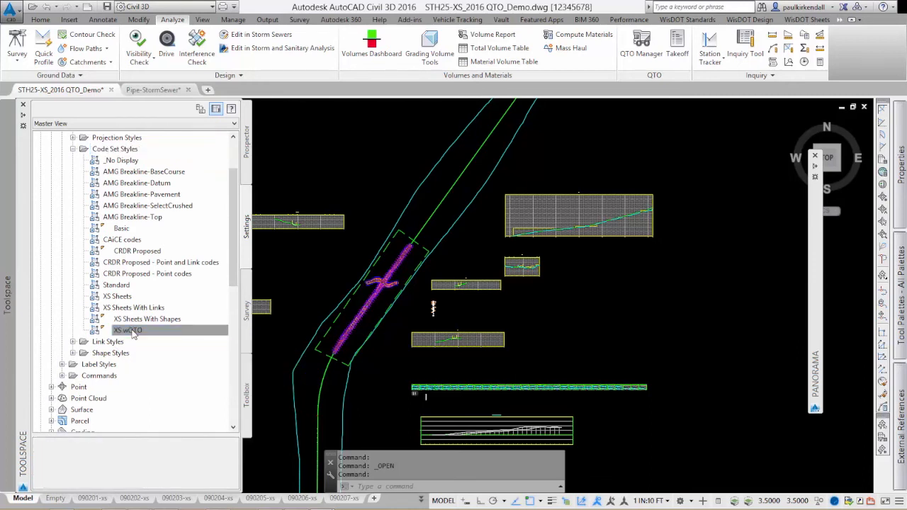
double_click(133, 332)
drag(362, 34, 295, 18)
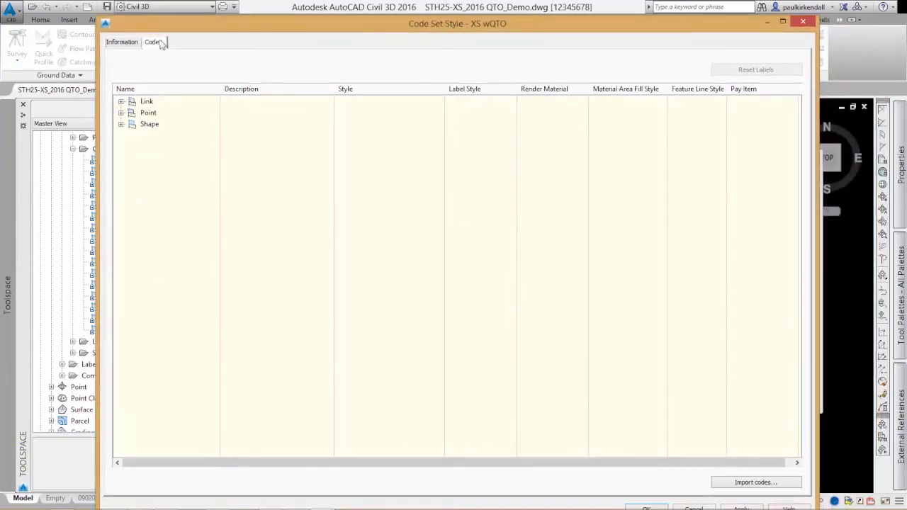
Examine the link and shape codes of XS wQTO, checking which of them offer and have pay item assignments
click(122, 102)
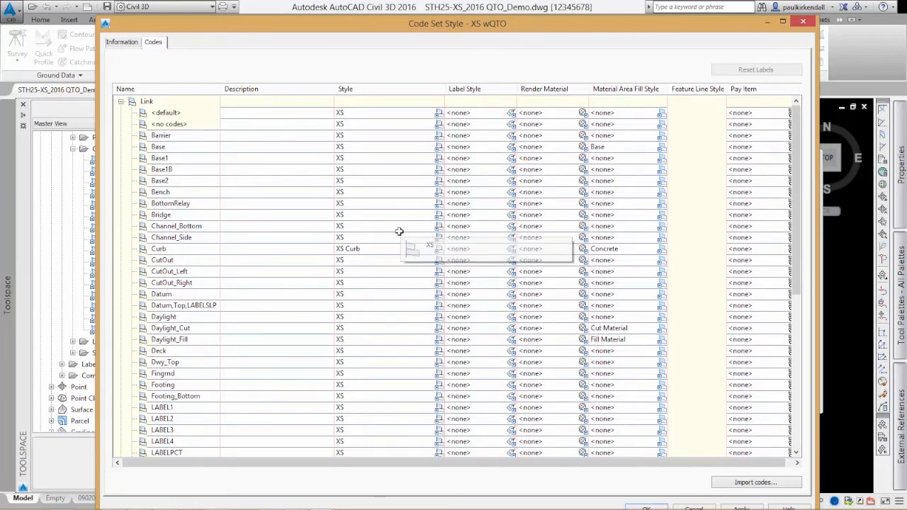
scroll(400, 232, down, 8)
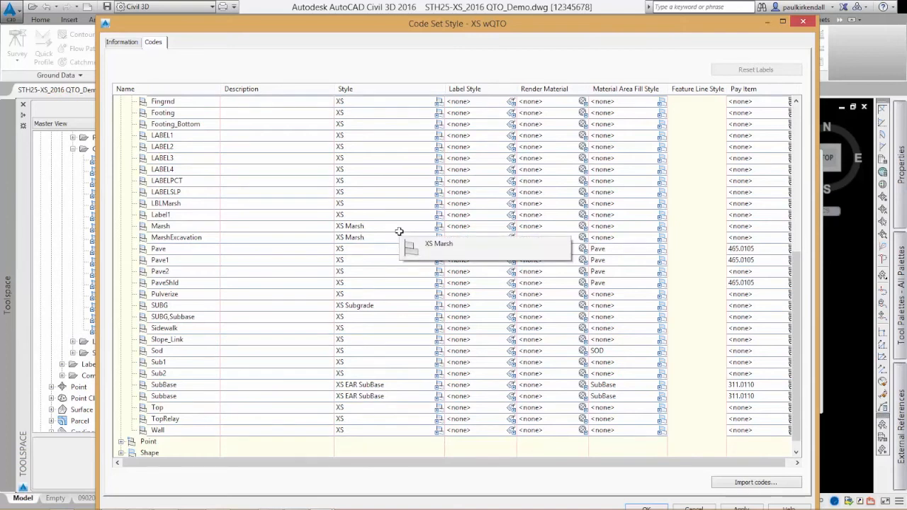
click(144, 453)
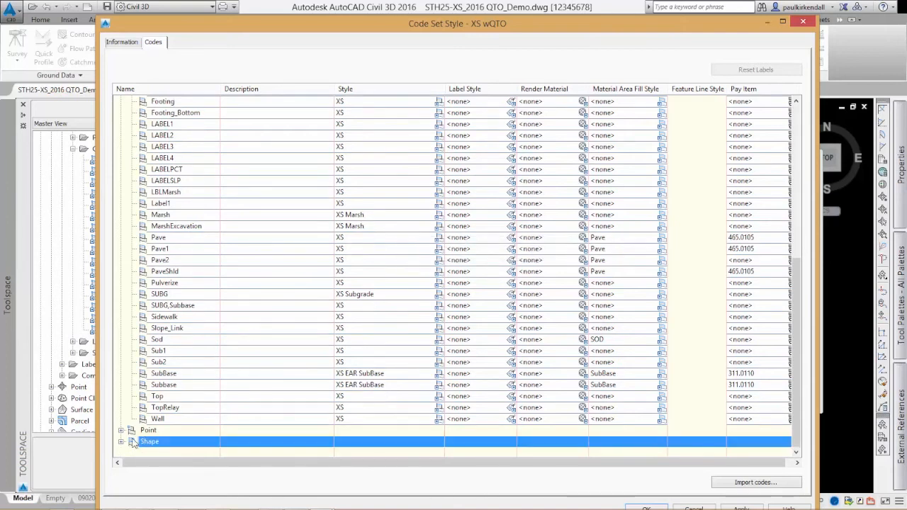
click(122, 442)
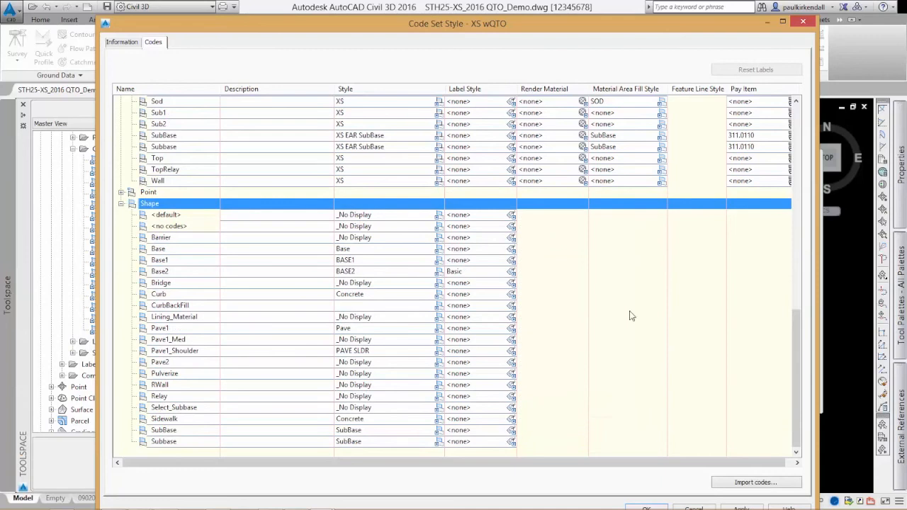
scroll(157, 322, up, 3)
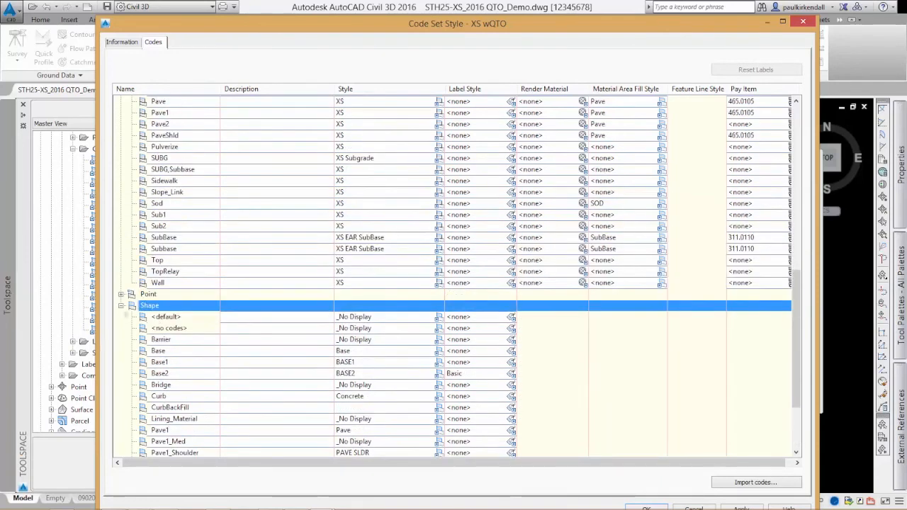
click(121, 306)
scroll(448, 390, up, 4)
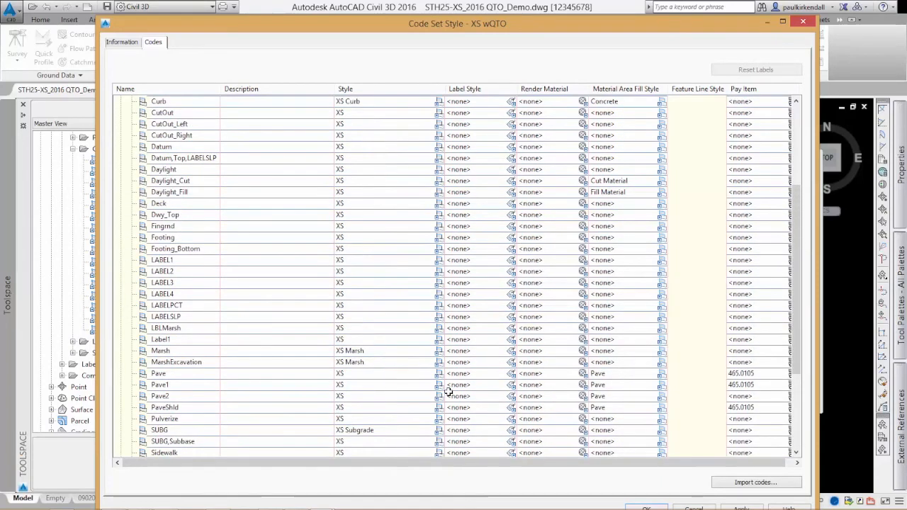
scroll(448, 392, up, 4)
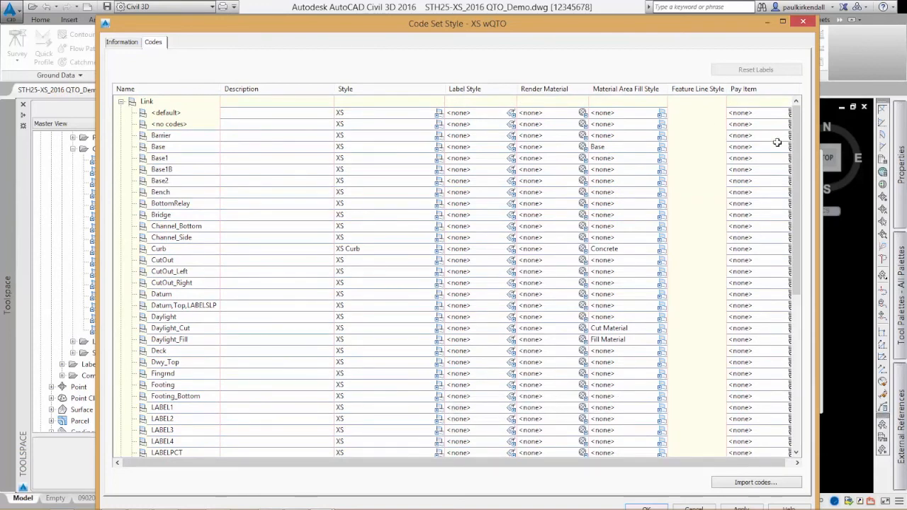
scroll(795, 164, down, 8)
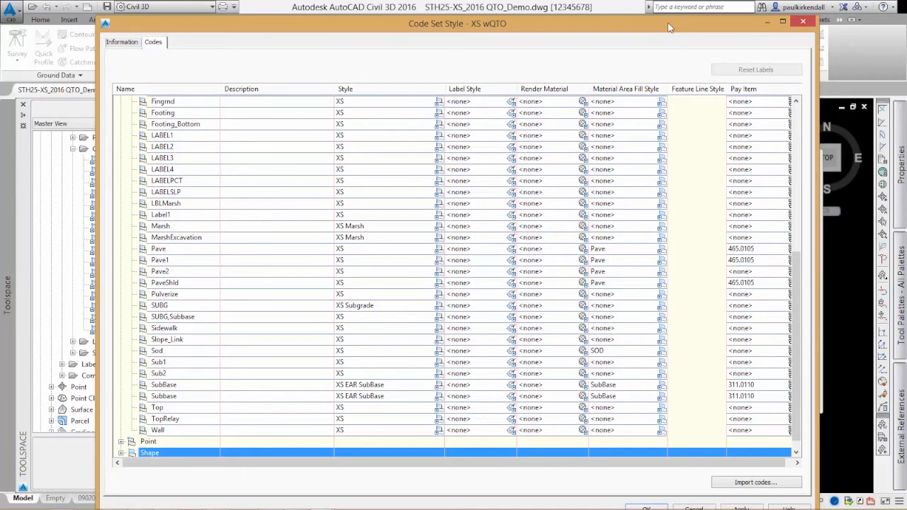
drag(669, 27, 603, 17)
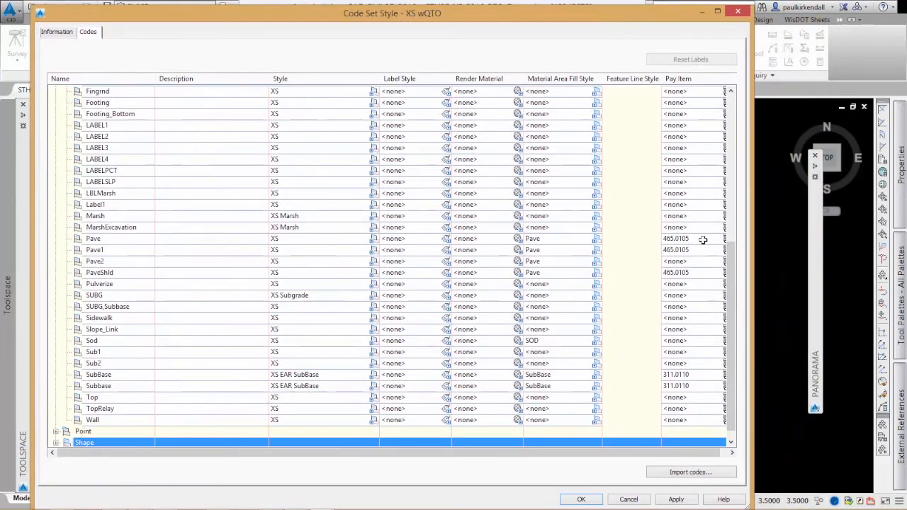
click(95, 239)
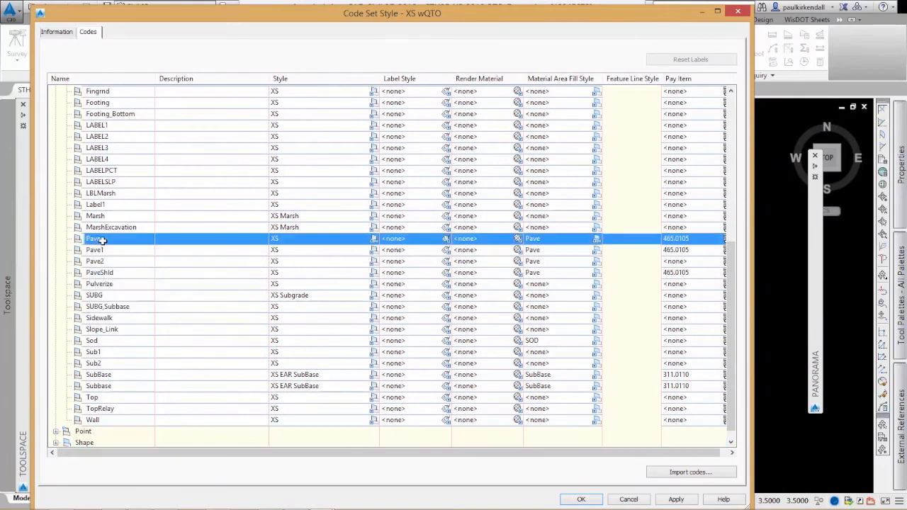
Open the pay item list for the Sidewalk link code and look through its Favorites category
click(106, 319)
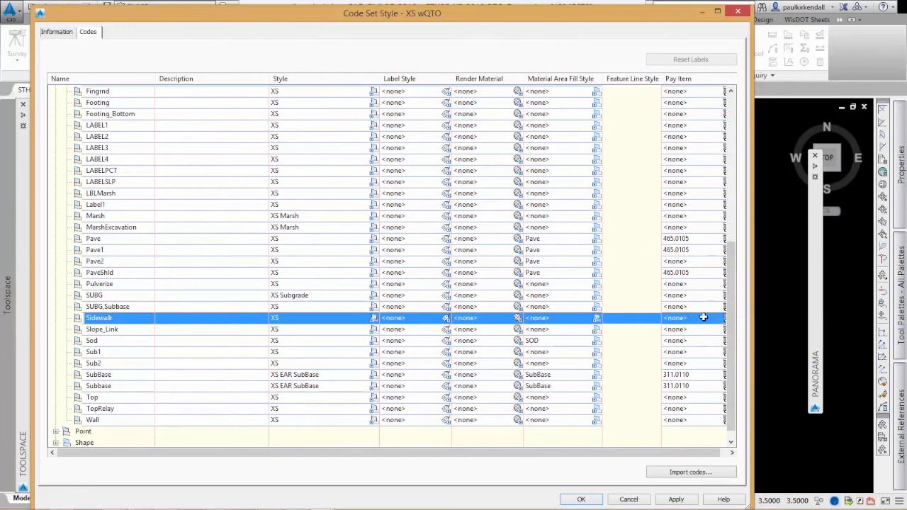
scroll(672, 457, right, 1)
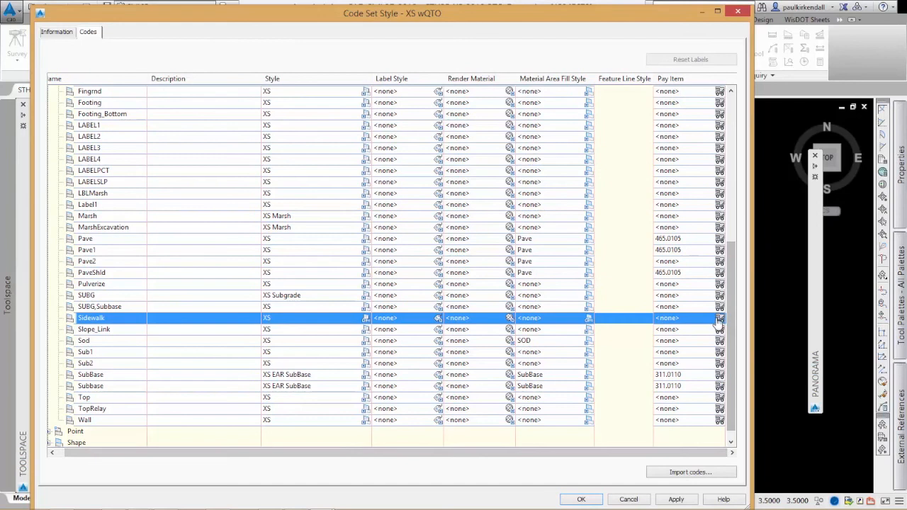
click(720, 319)
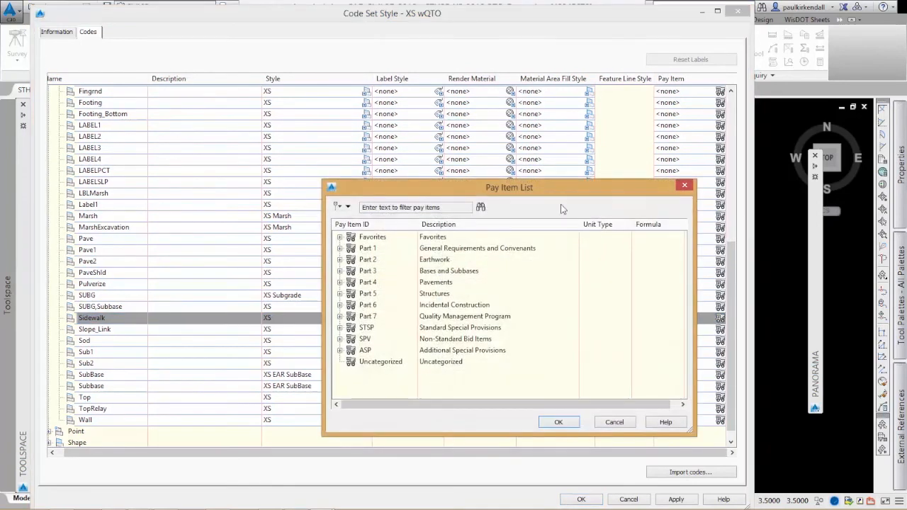
drag(515, 191, 448, 163)
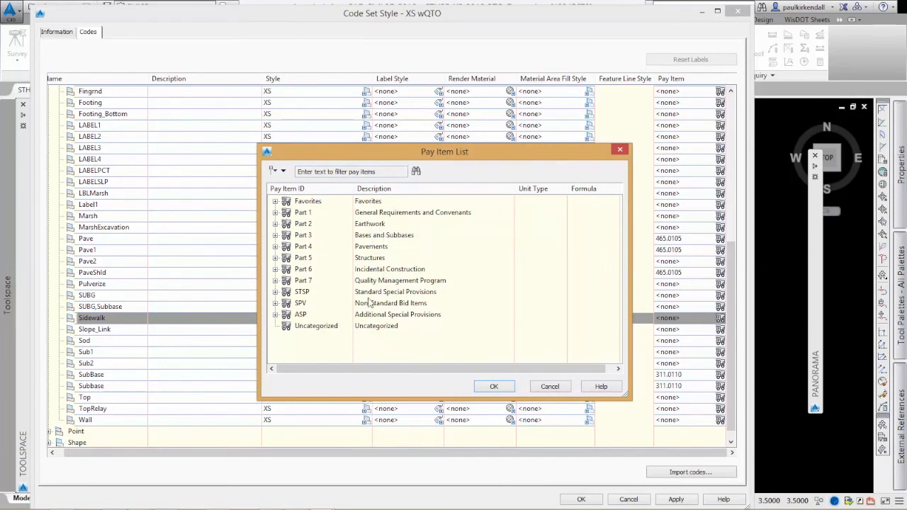
click(276, 202)
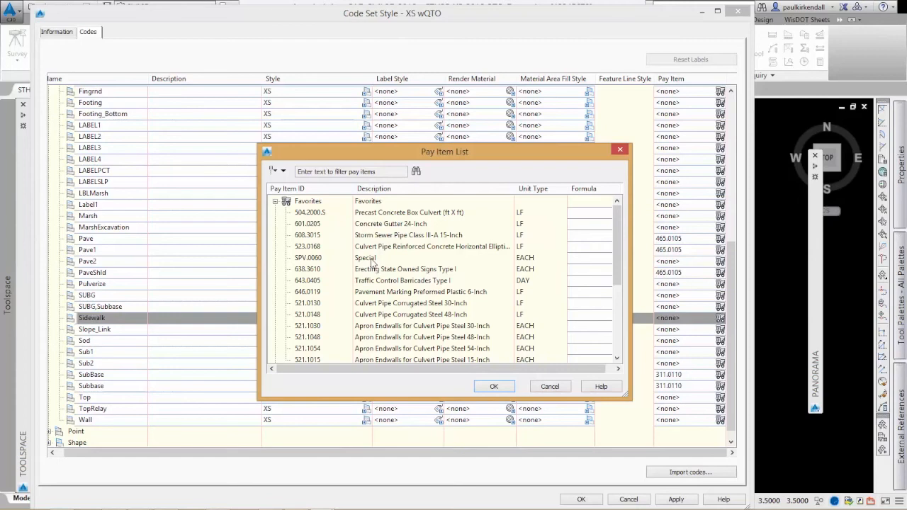
click(276, 202)
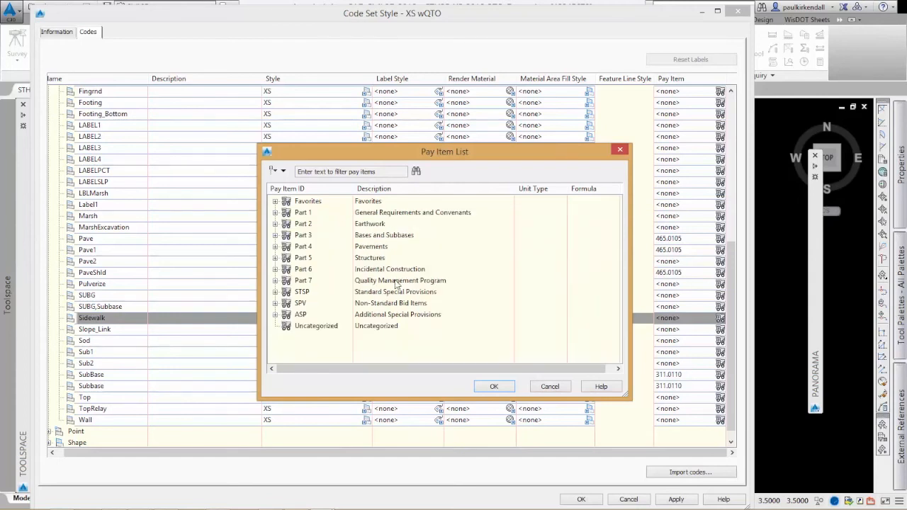
Assign pay item 415.0060, Concrete Pavement 6-Inch, from Part 4 Section 415 to the Sidewalk link code
click(275, 247)
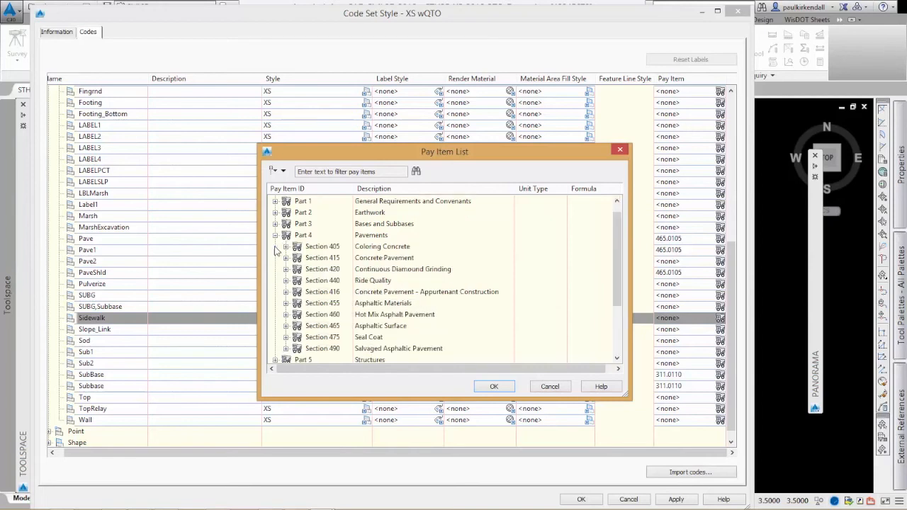
click(362, 259)
click(286, 258)
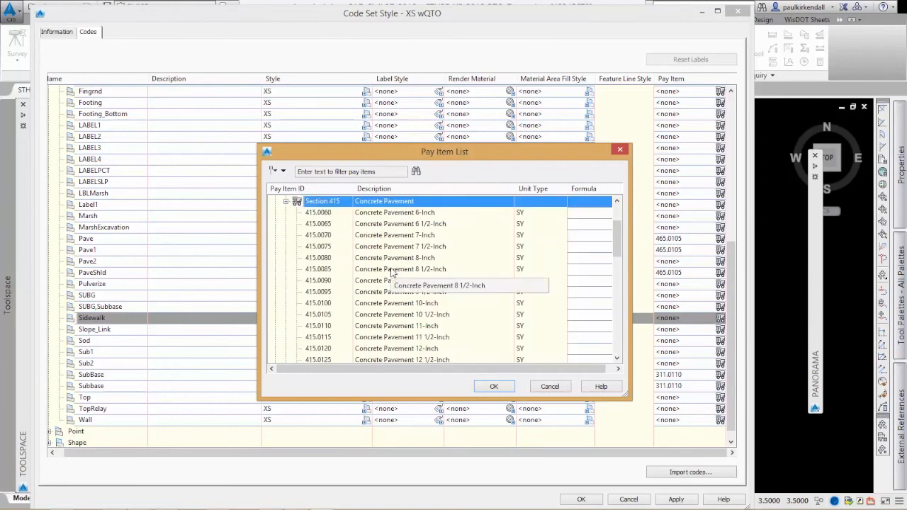
scroll(391, 271, up, 1)
scroll(391, 269, down, 2)
scroll(391, 270, up, 2)
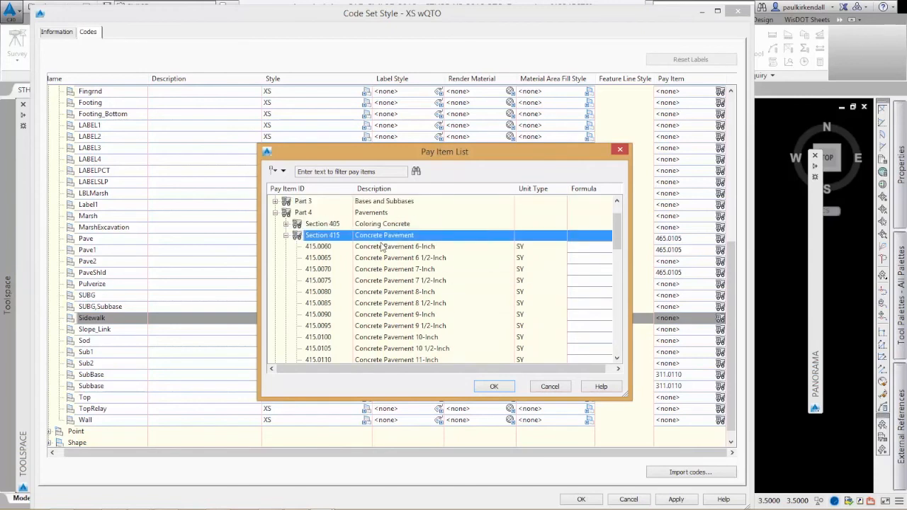
click(369, 246)
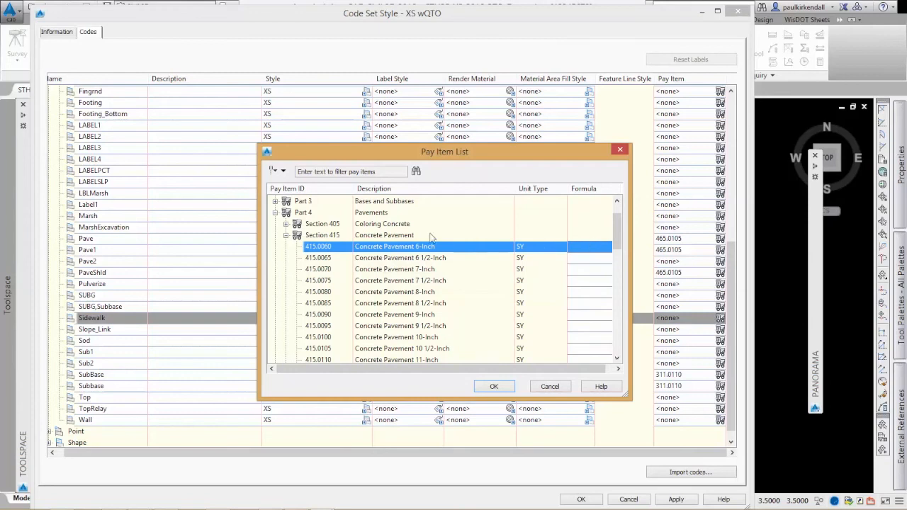
scroll(368, 292, up, 1)
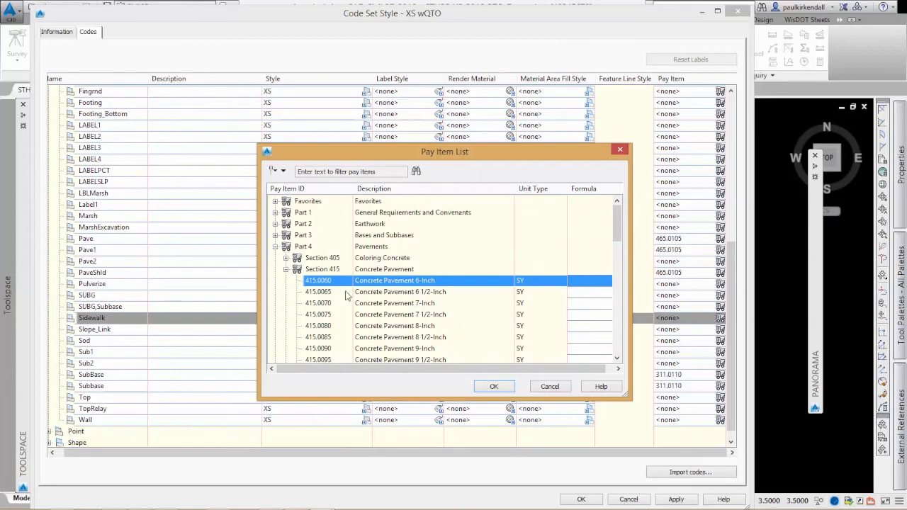
click(491, 388)
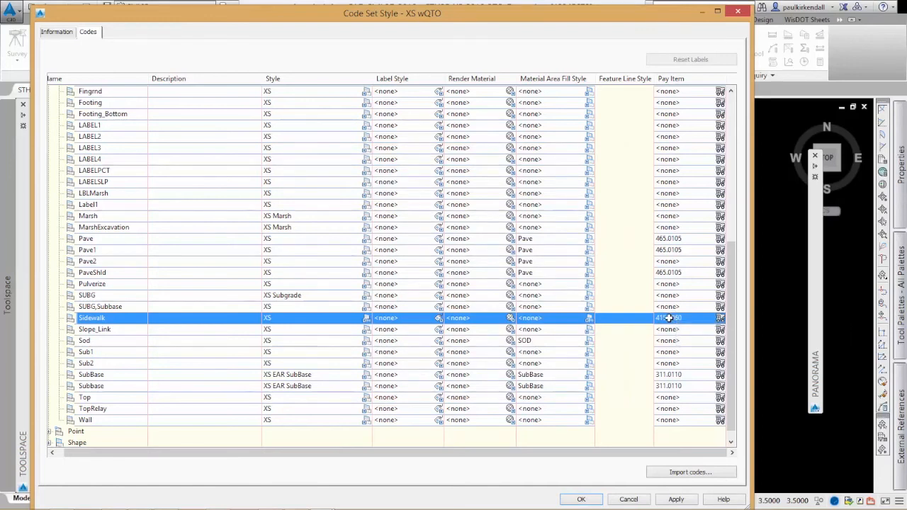
Look at the pay item list's Favorites again, cancel it, and review the Subbase and Pave2 link codes' pay item assignments
click(721, 313)
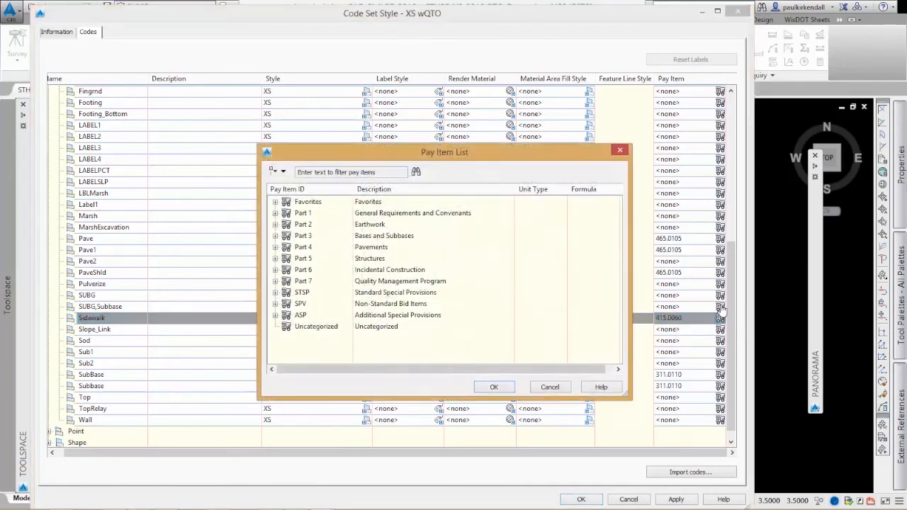
click(276, 202)
click(275, 203)
click(550, 387)
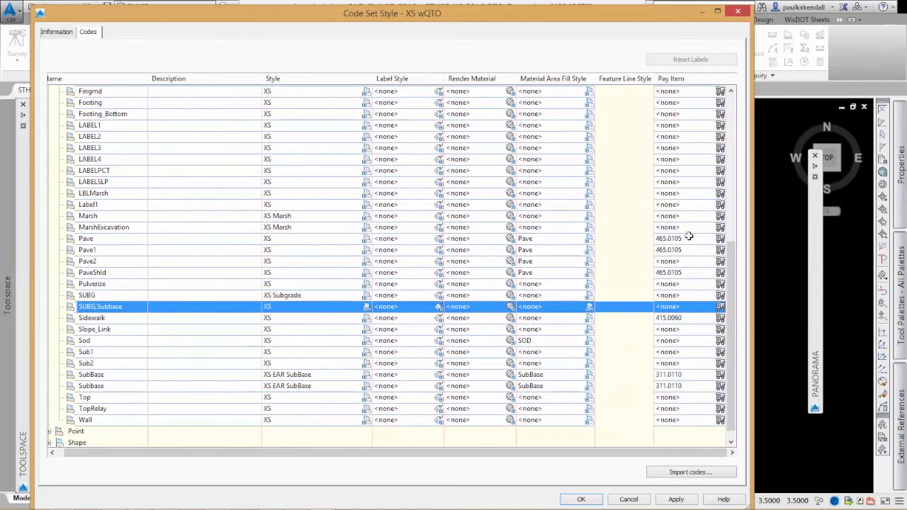
click(120, 387)
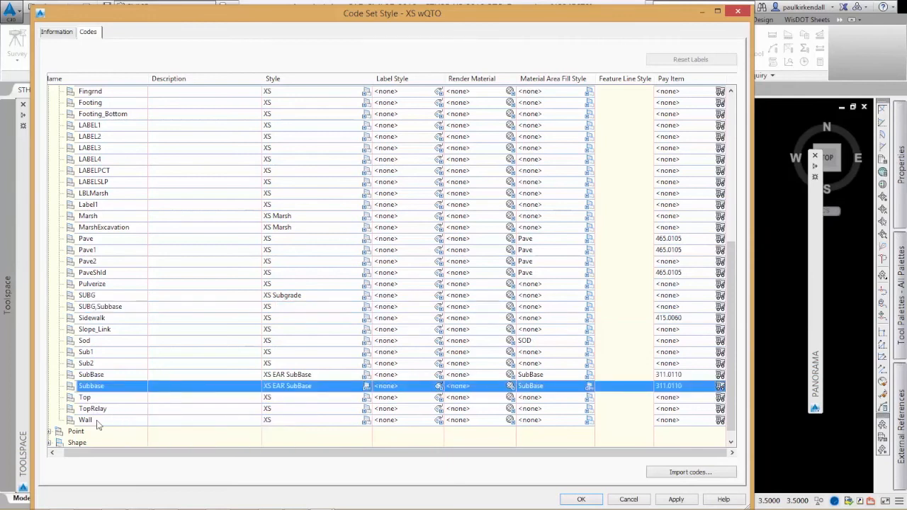
click(91, 262)
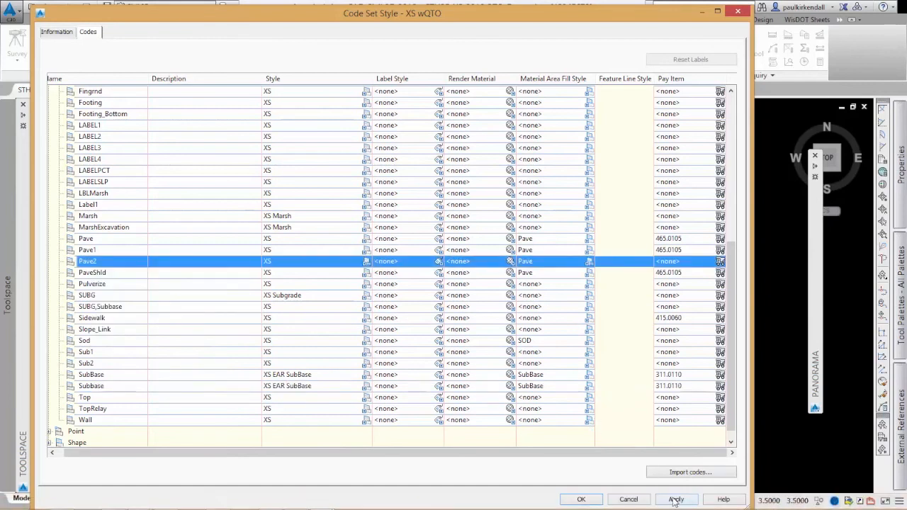
Accept the XS wQTO code set style and set up a Detailed quantity takeoff with Drawing as the report extents
click(581, 499)
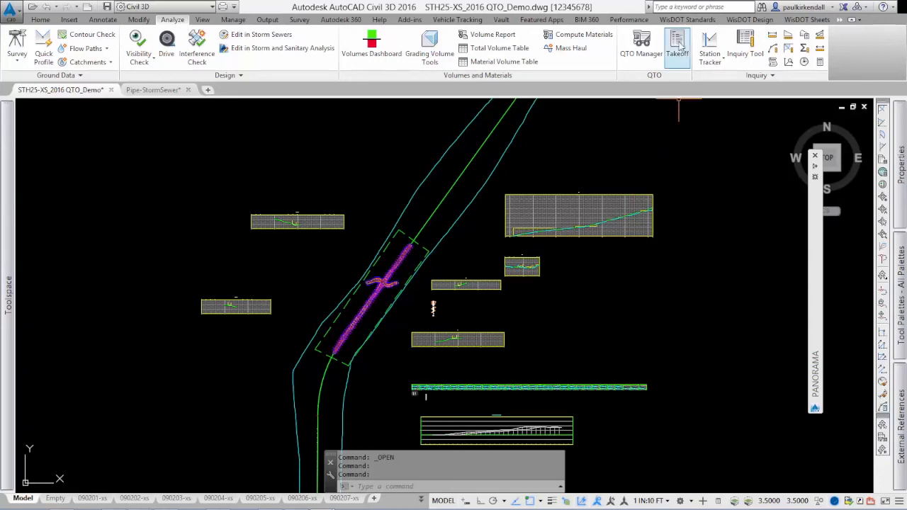
click(678, 45)
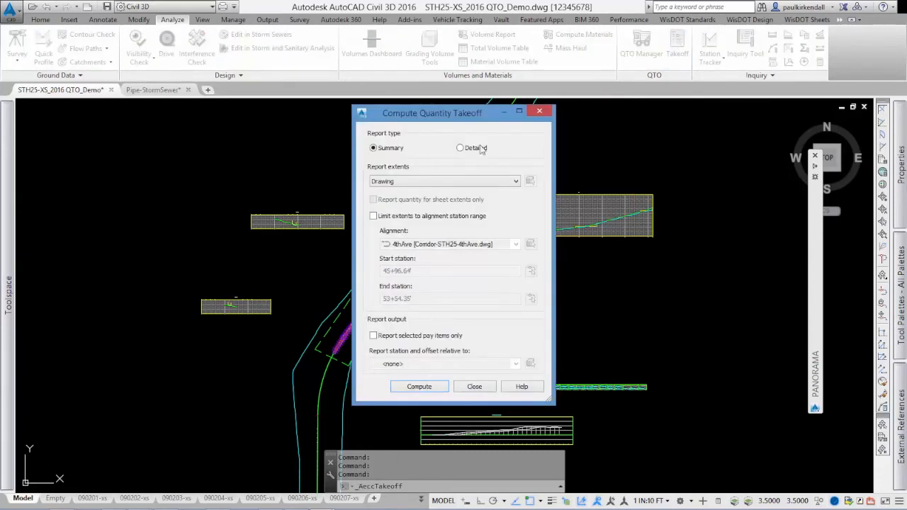
click(461, 148)
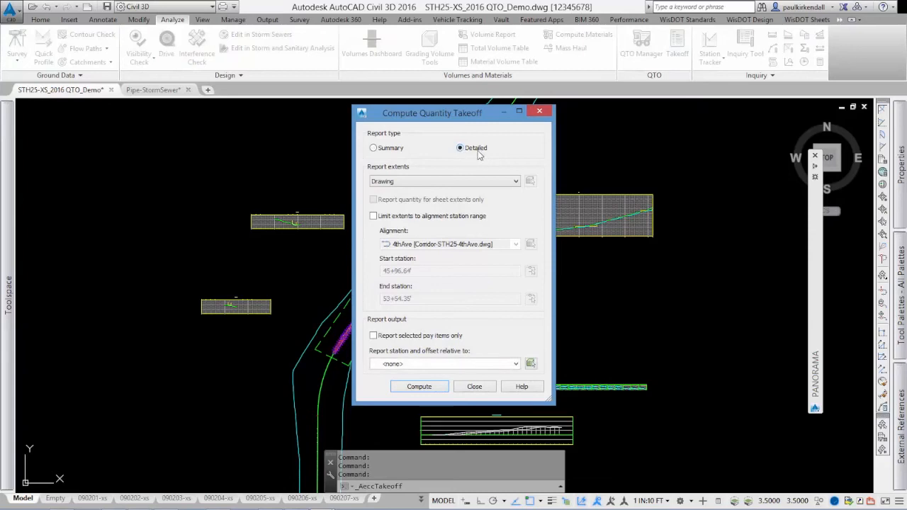
click(414, 182)
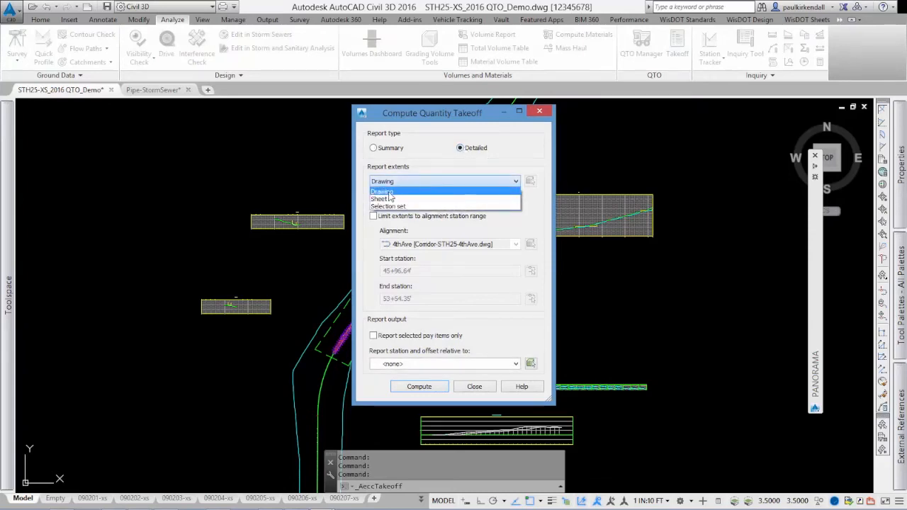
click(397, 192)
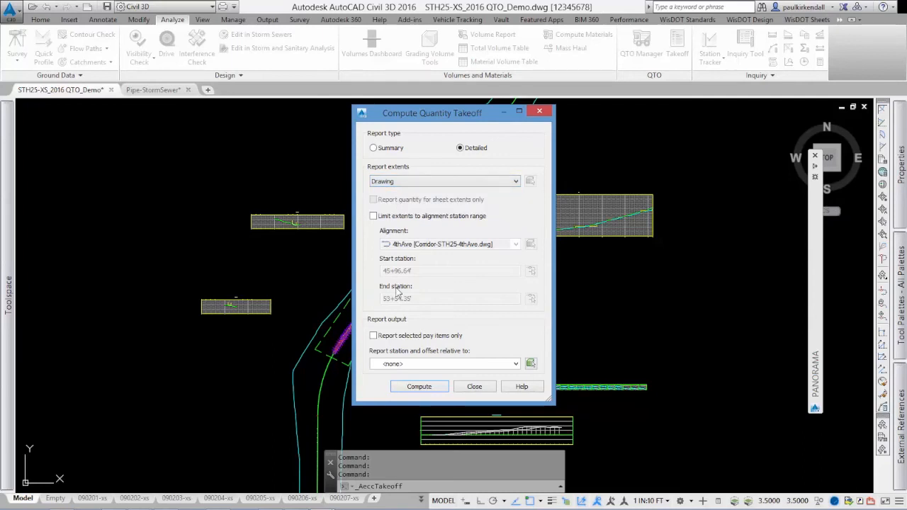
Report stations and offsets relative to the STH25BestFit alignment from Corridor-STH25-4thAve.dwg and compute the takeoff
click(401, 366)
scroll(401, 366, down, 8)
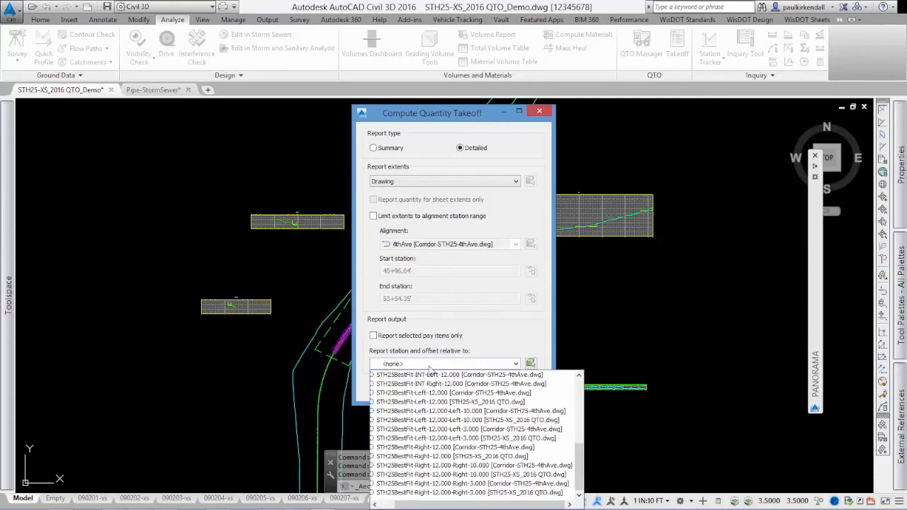
scroll(457, 482, down, 3)
scroll(454, 454, up, 3)
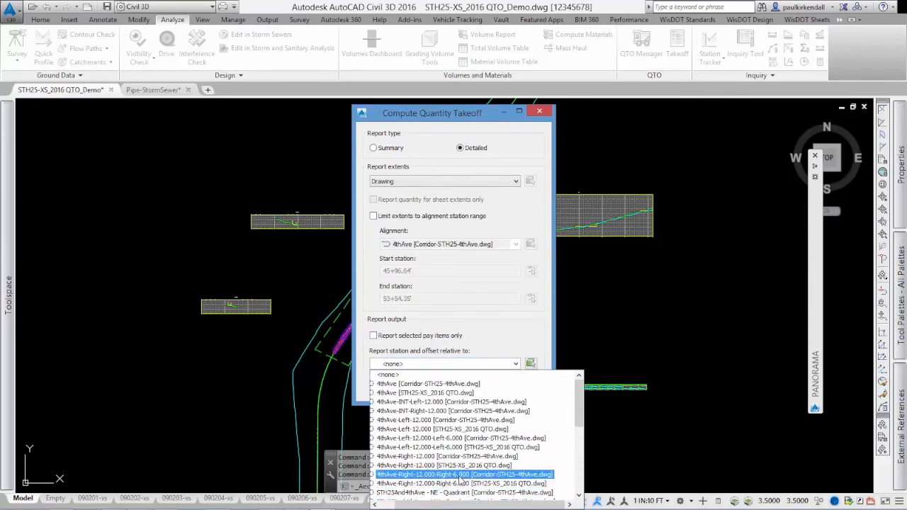
click(420, 392)
click(419, 388)
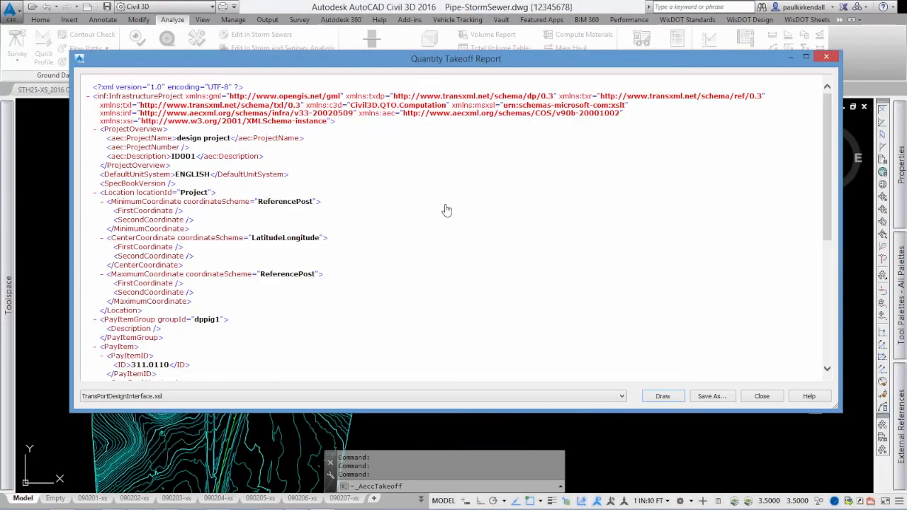
Preview the takeoff report in the Detailed Count (CSV) format and switch it to Detailed Count (HTML)
click(298, 396)
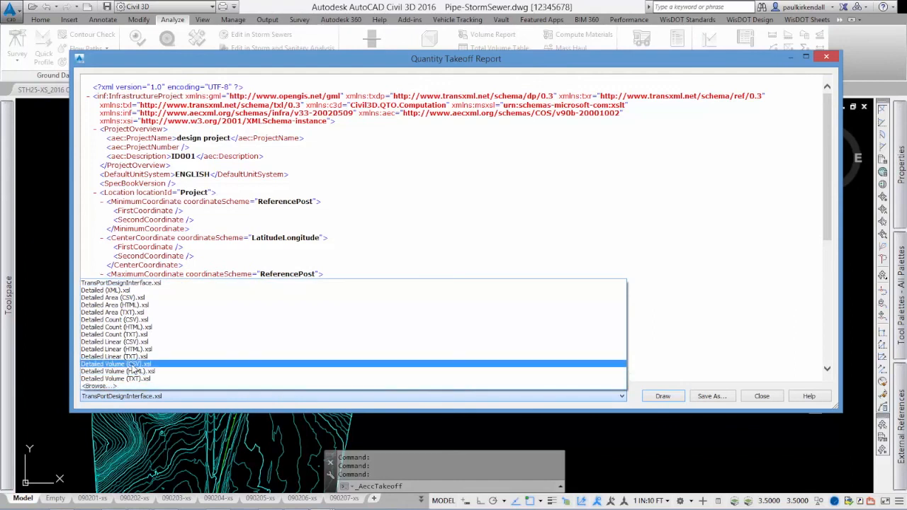
click(122, 321)
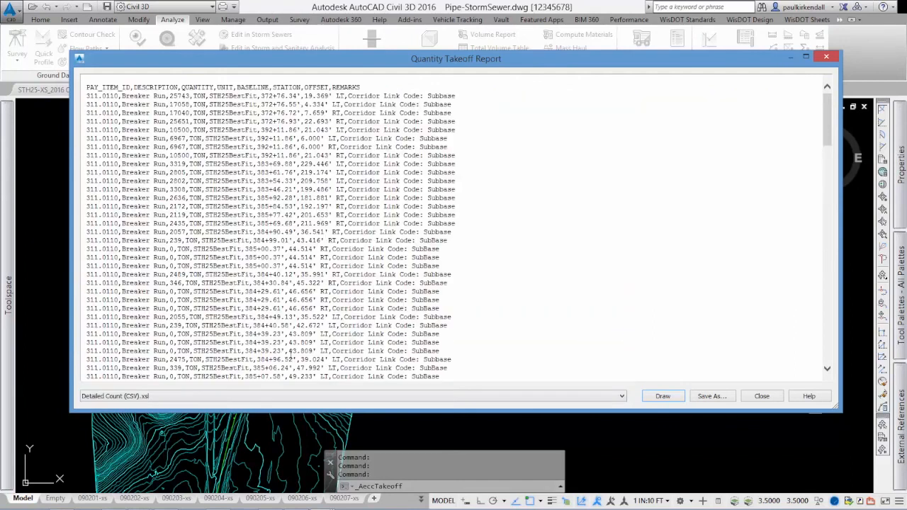
click(152, 399)
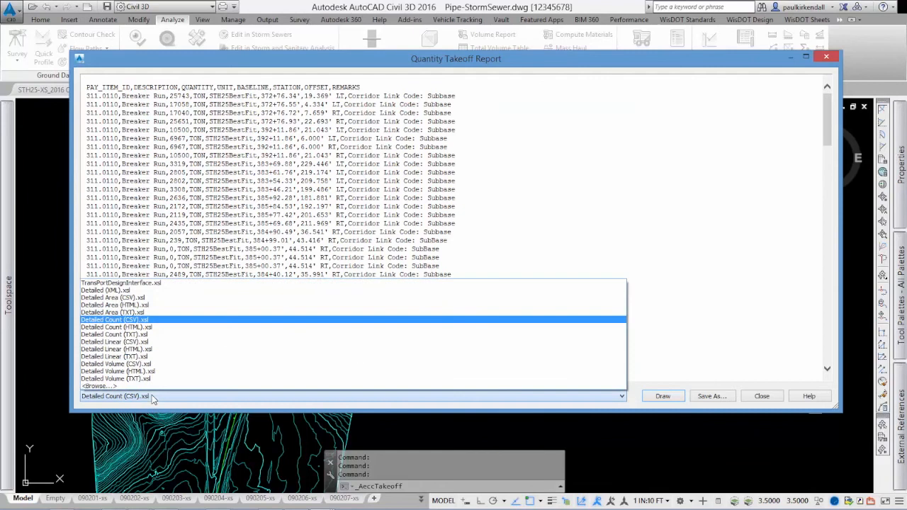
click(113, 322)
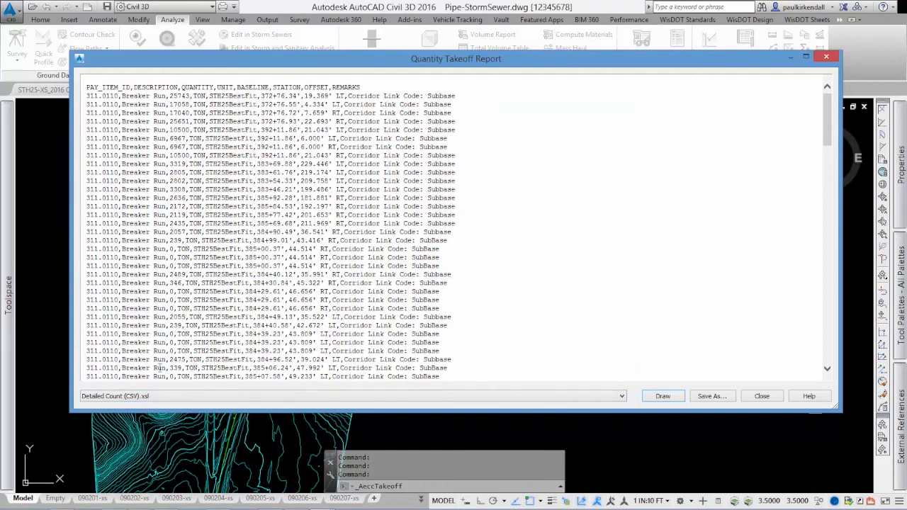
click(154, 398)
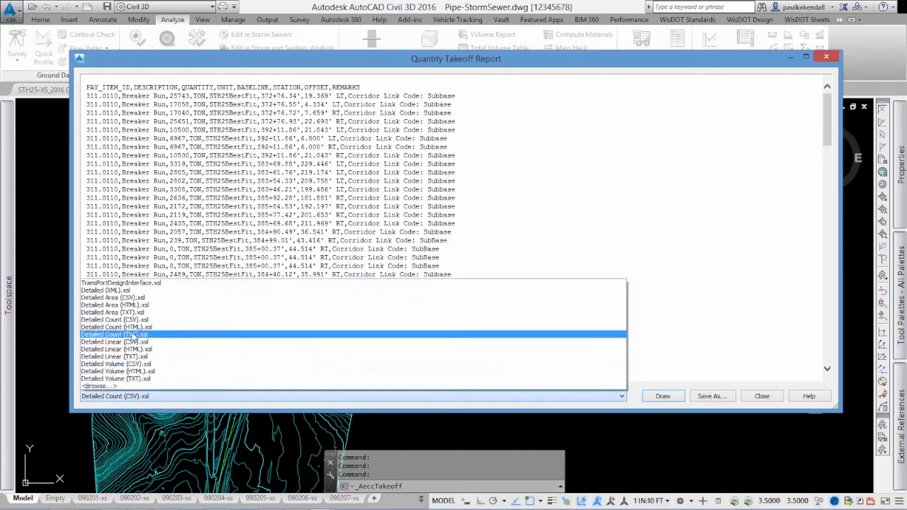
click(133, 328)
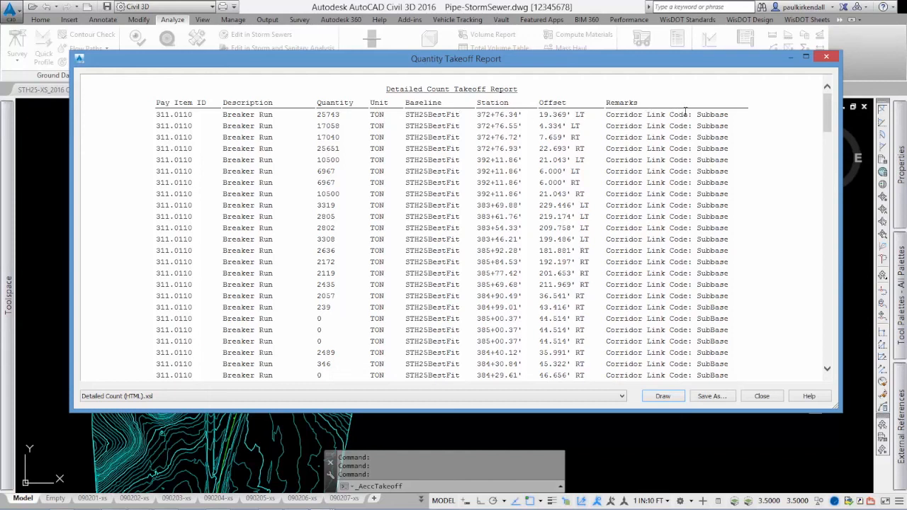
Examine the Detailed Count report's pay items, quantities, stations, offsets and corridor link codes from beginning to end
scroll(491, 215, down, 10)
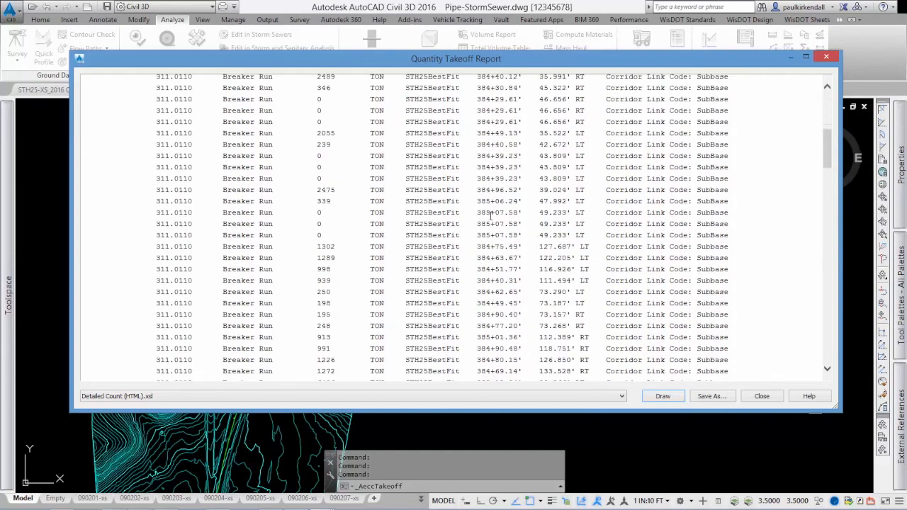
scroll(491, 216, down, 5)
scroll(491, 219, down, 15)
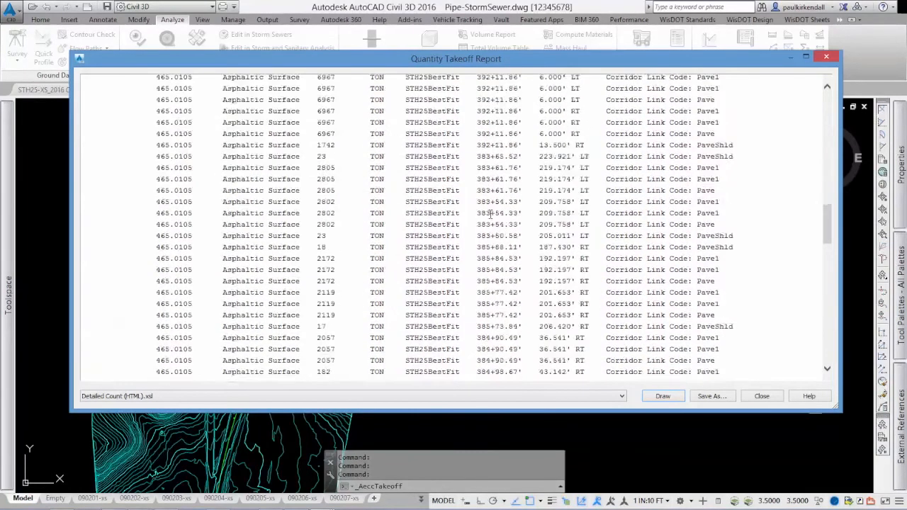
scroll(490, 217, down, 8)
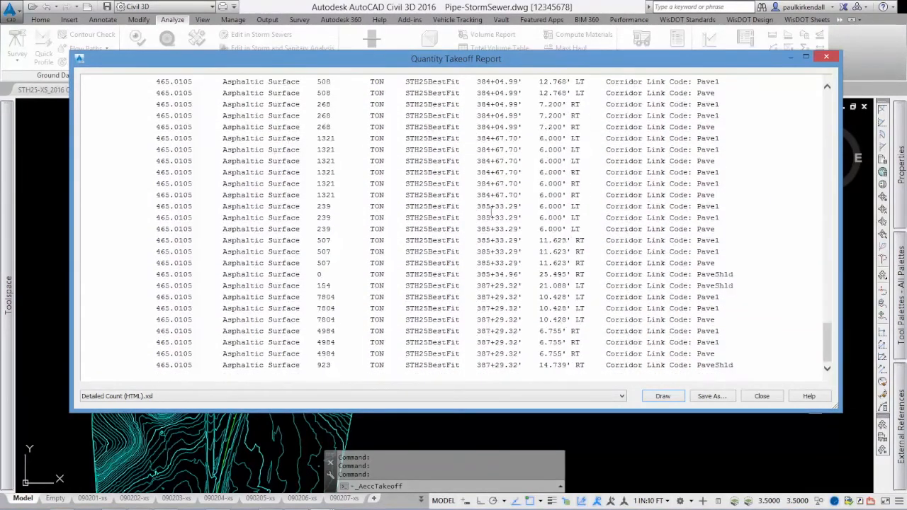
scroll(491, 213, up, 10)
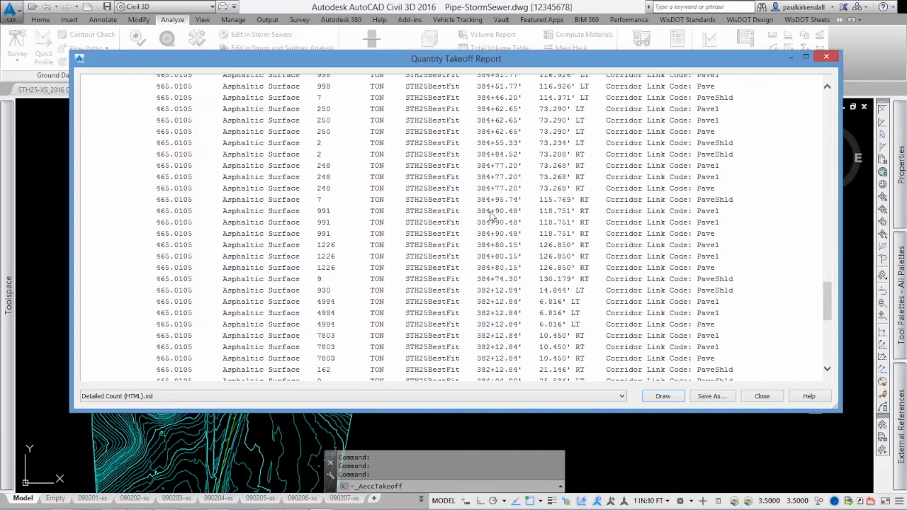
scroll(411, 243, up, 15)
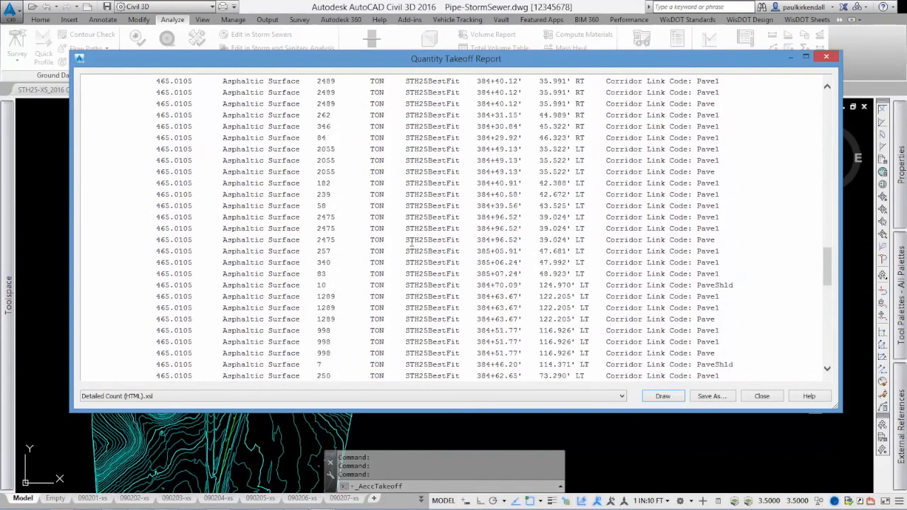
scroll(411, 244, up, 15)
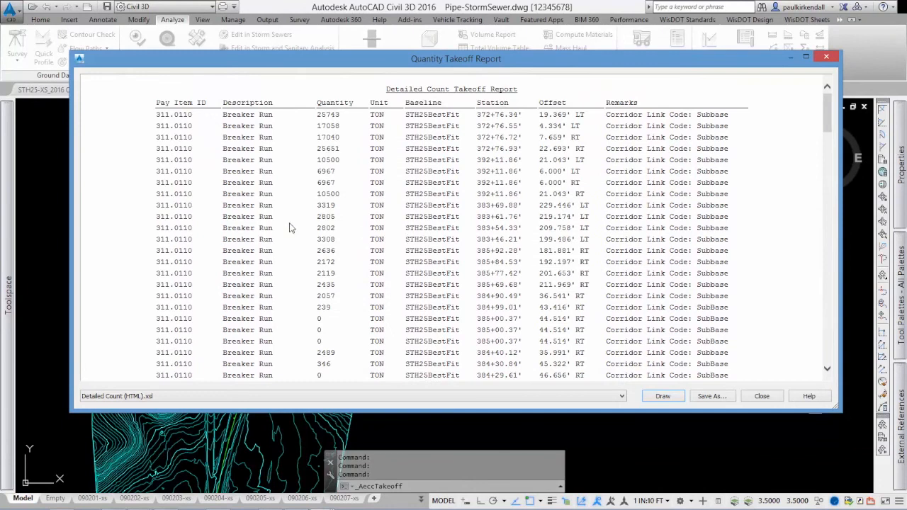
scroll(292, 209, down, 20)
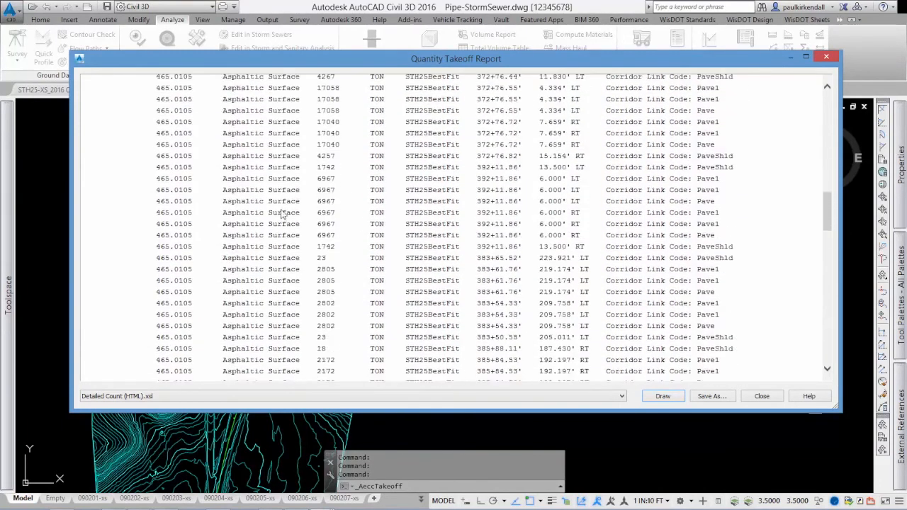
scroll(282, 214, down, 6)
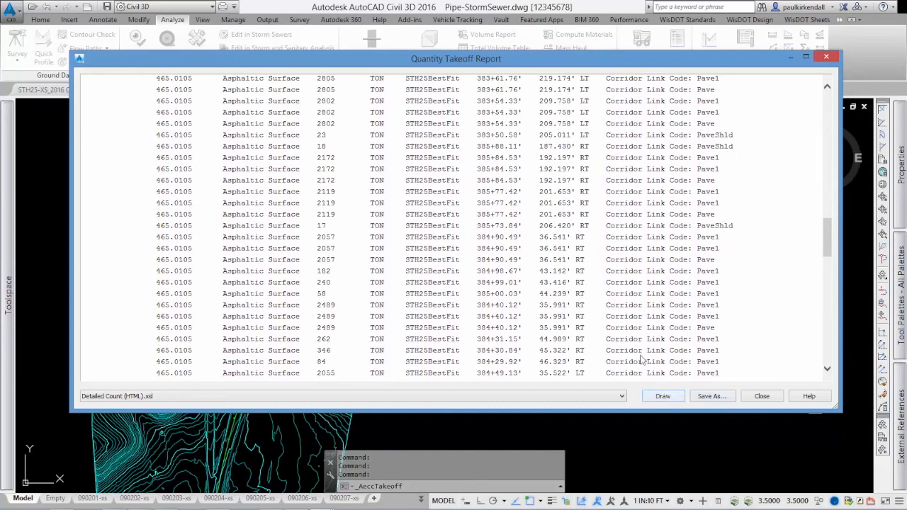
Draw the Detailed Count takeoff report as a table in model space and close the report and takeoff dialogs
click(663, 399)
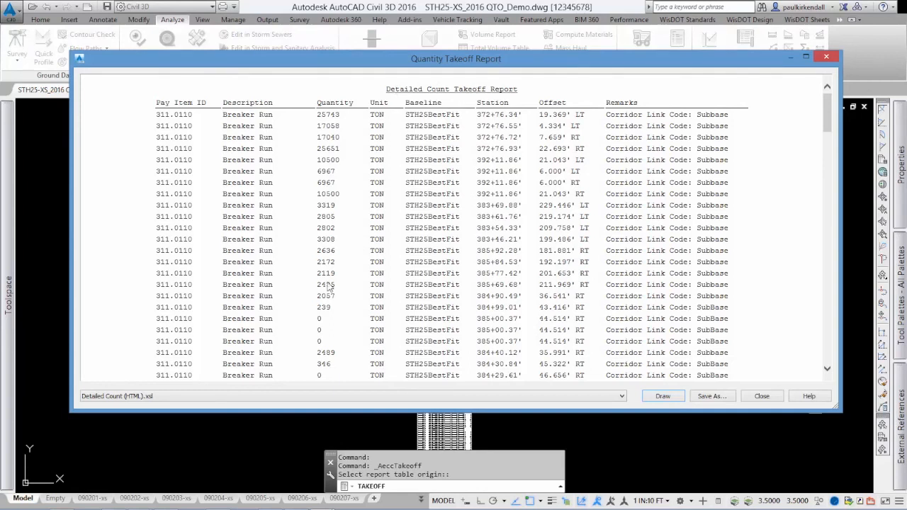
click(141, 413)
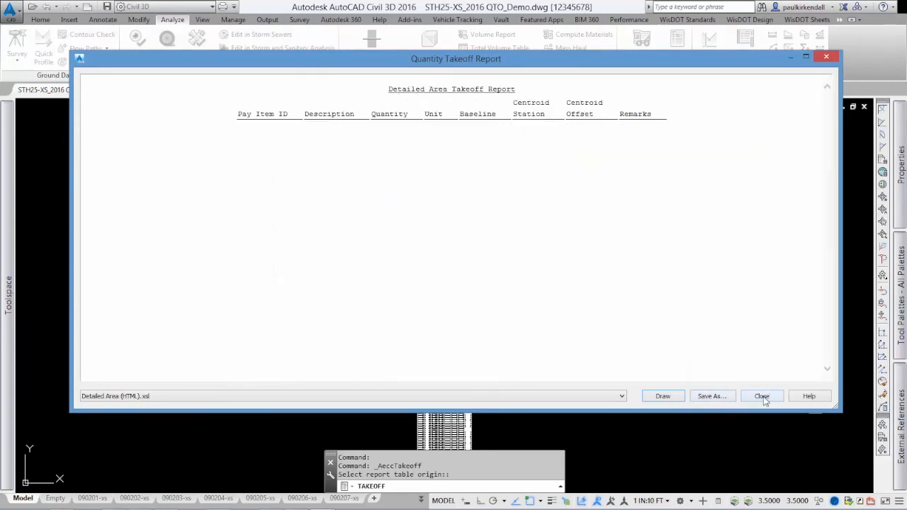
click(762, 397)
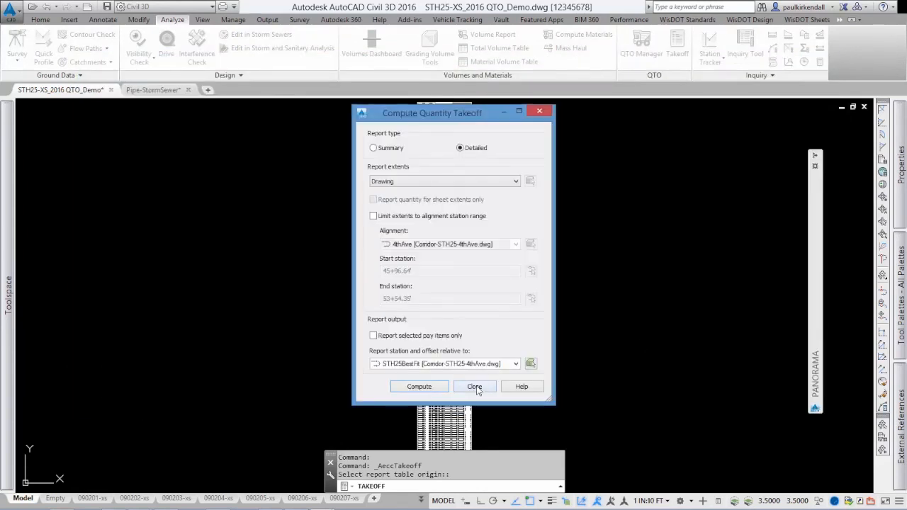
click(474, 387)
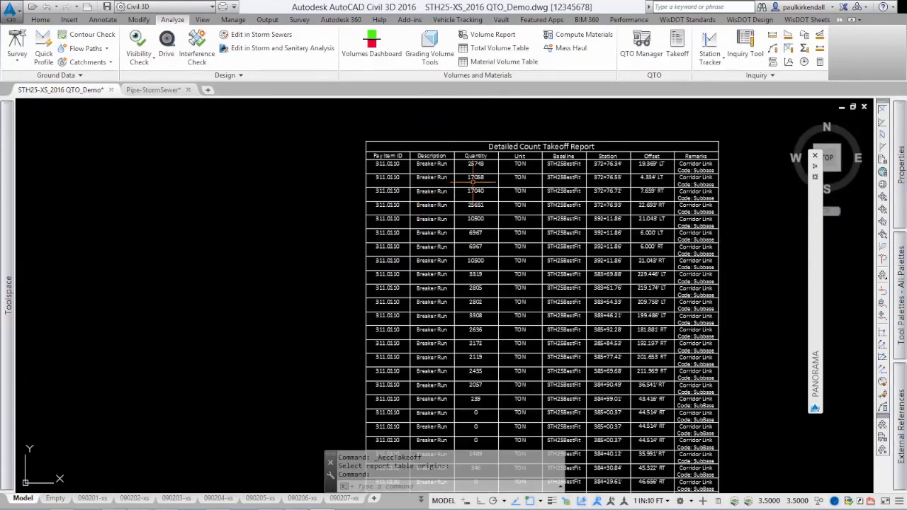
Inspect the drawn Detailed Count Takeoff Report table, checking its columns and its full length
scroll(469, 165, up, 2)
middle_drag(528, 168, 405, 197)
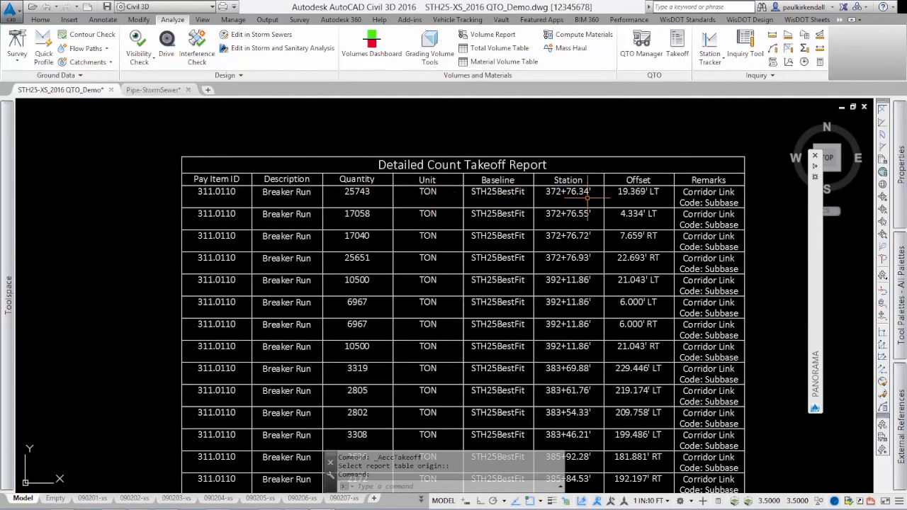
scroll(597, 211, down, 2)
scroll(597, 211, down, 3)
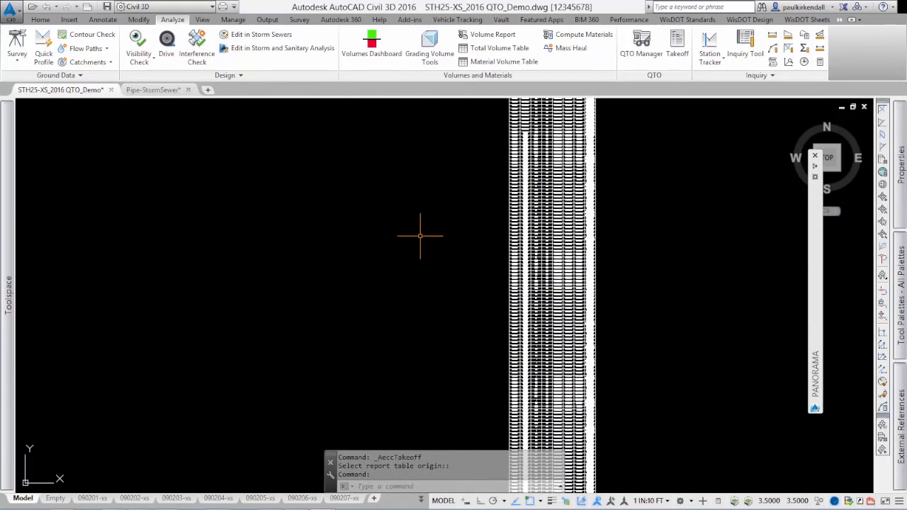
scroll(421, 236, down, 5)
scroll(451, 298, up, 12)
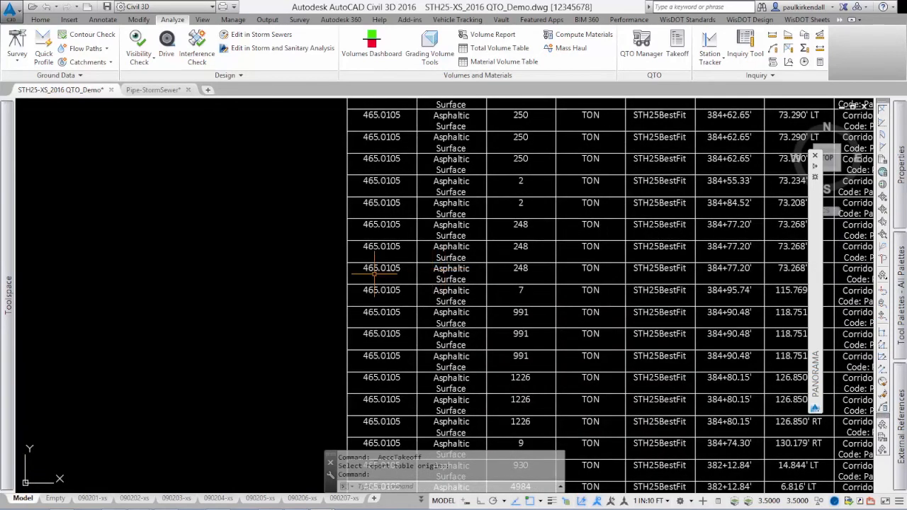
scroll(329, 266, down, 5)
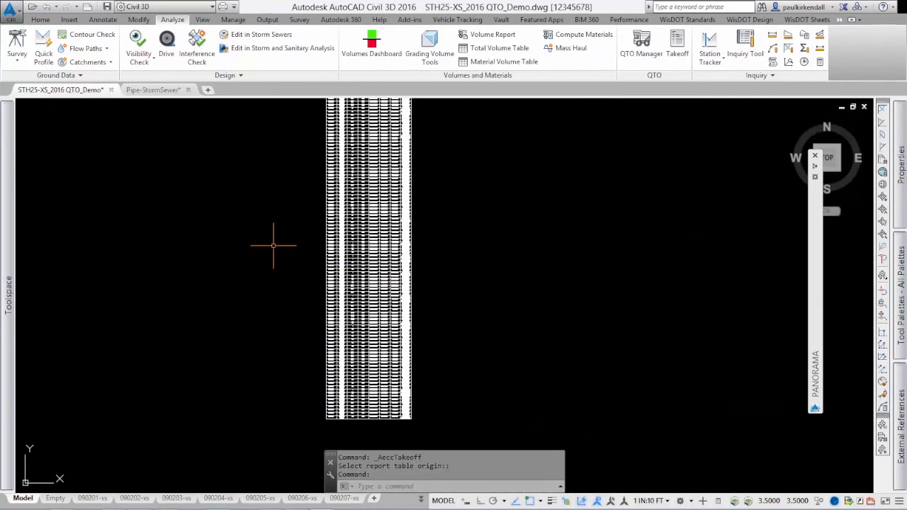
Compute a detailed quantity takeoff for the whole drawing and preview the report in the Detailed Count (CSV) format
click(678, 42)
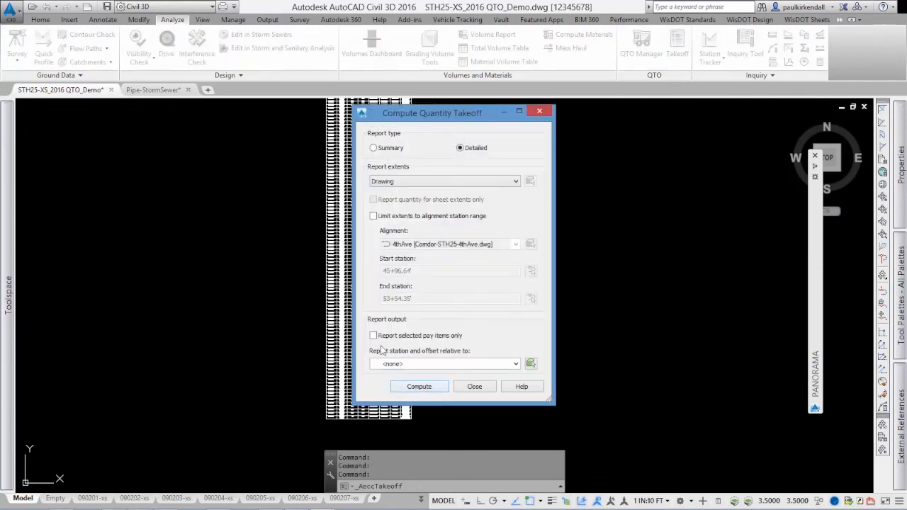
click(419, 387)
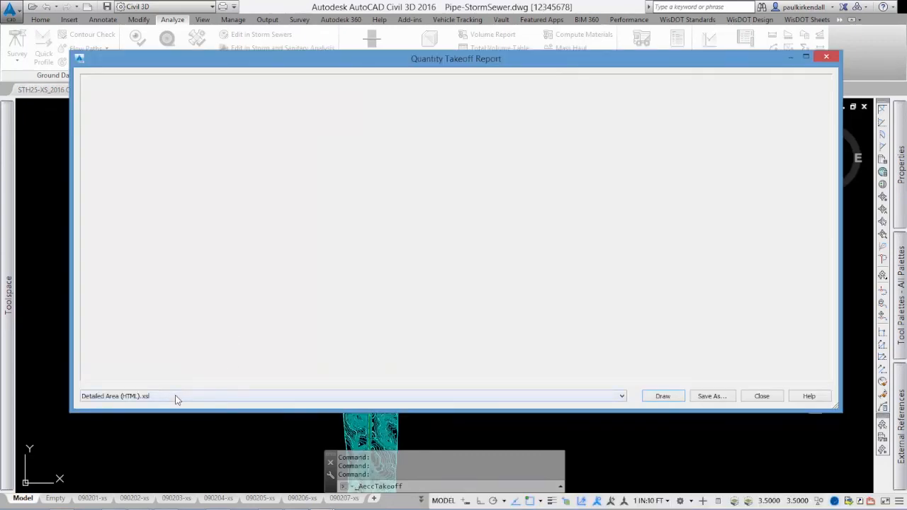
click(176, 398)
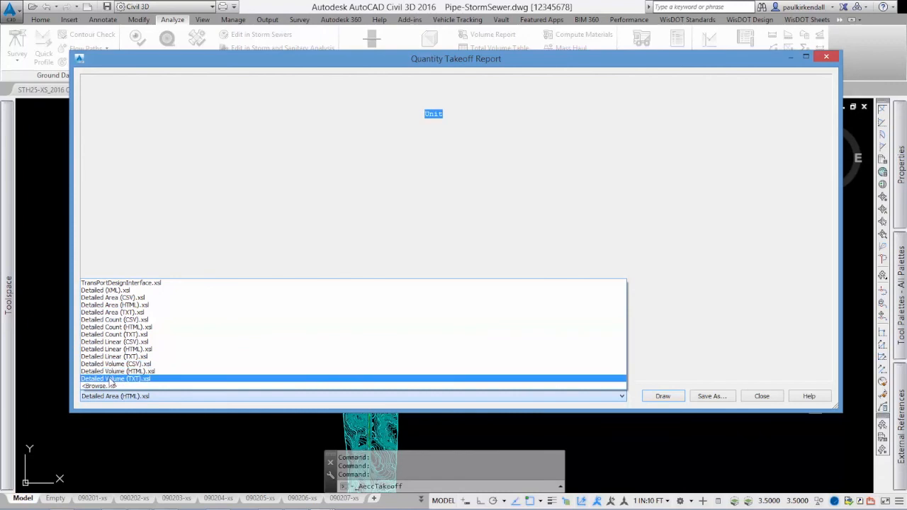
click(115, 321)
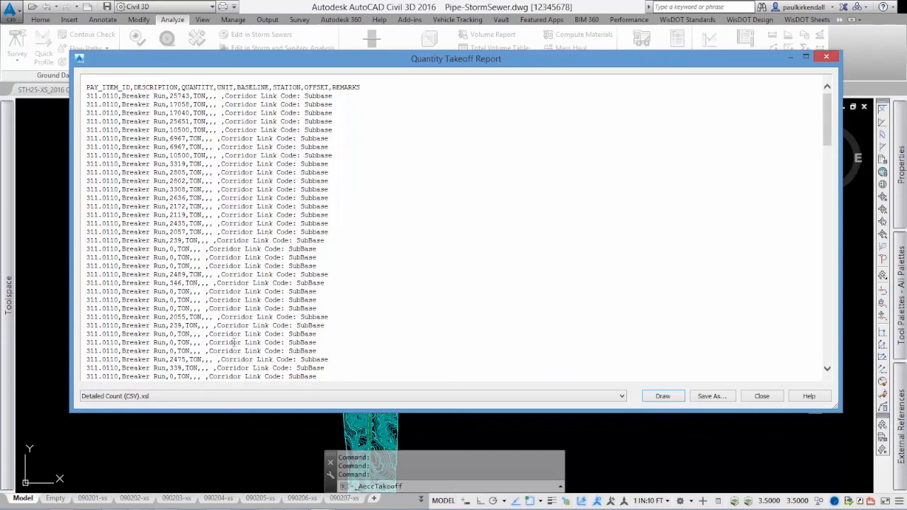
Check the file name and type options for saving the takeoff report, cancel the save, and close the report and takeoff dialogs
click(712, 396)
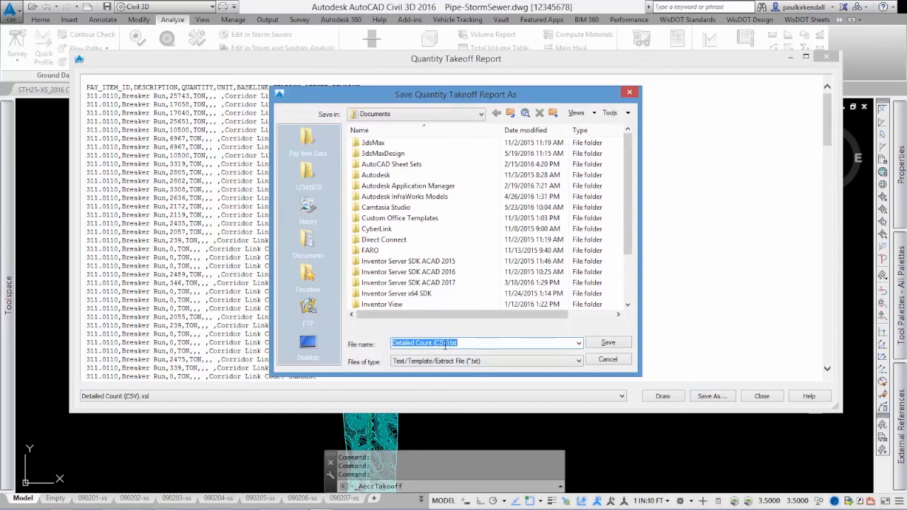
click(608, 360)
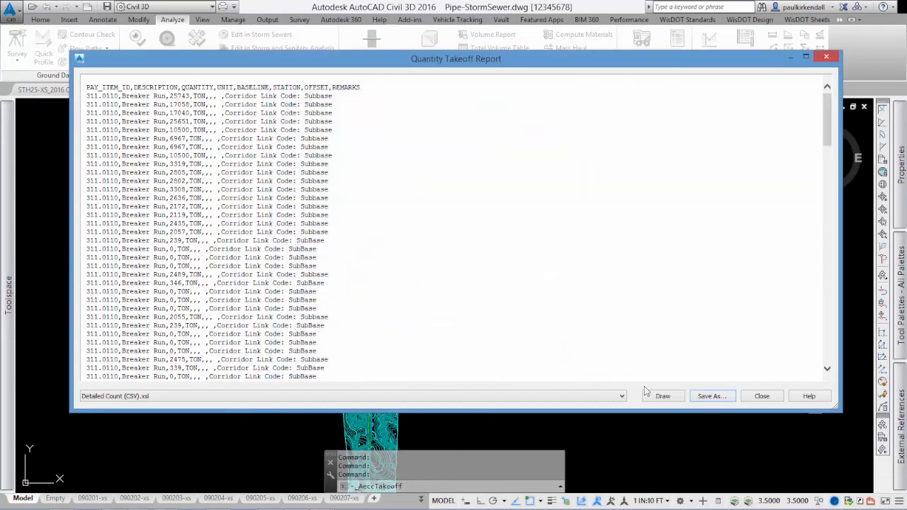
click(762, 397)
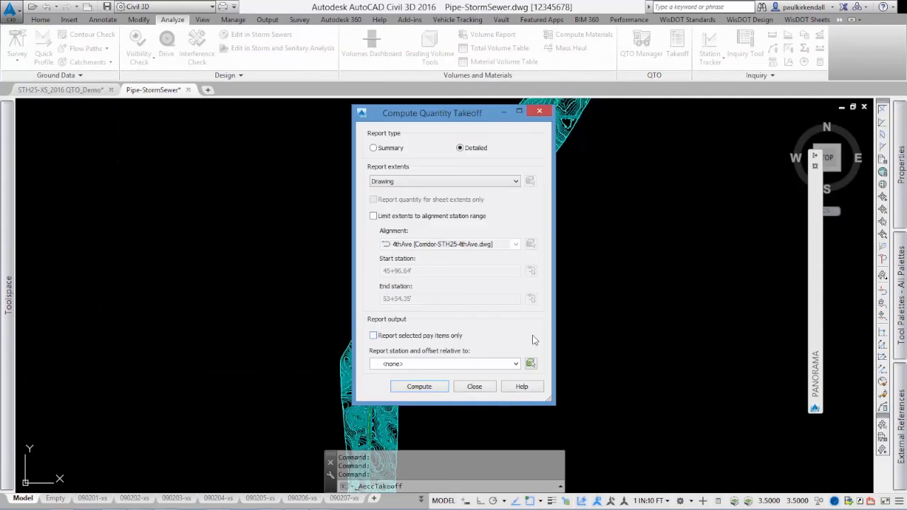
click(475, 387)
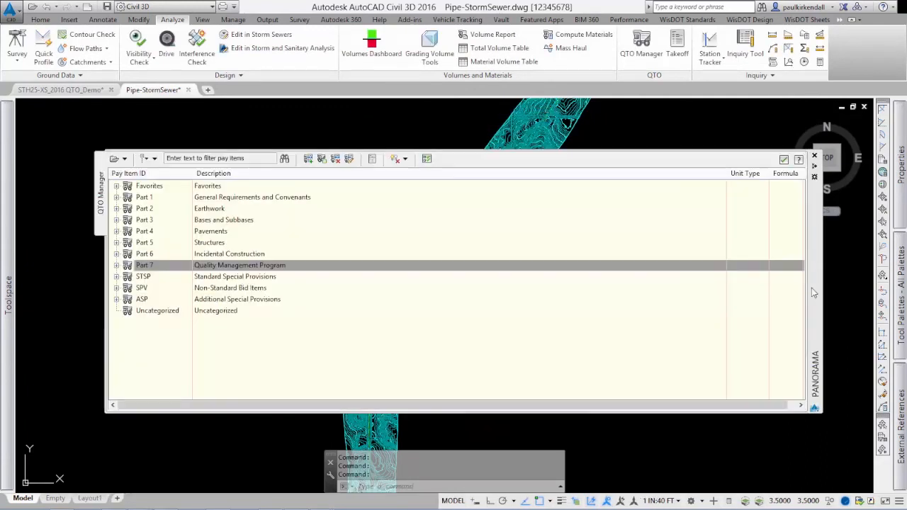
Bring up the Open Pay Item File settings from the QTO Manager and check the pay item file's path
mouse_move(813, 291)
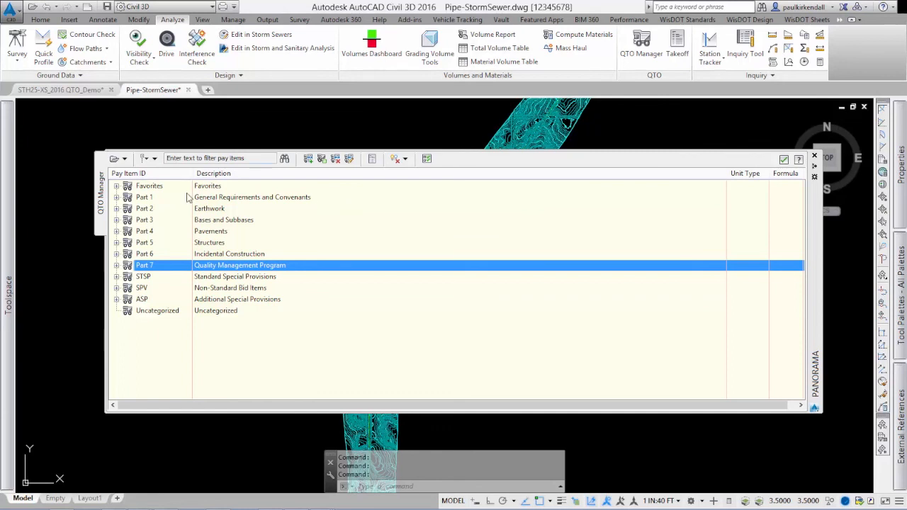
click(125, 159)
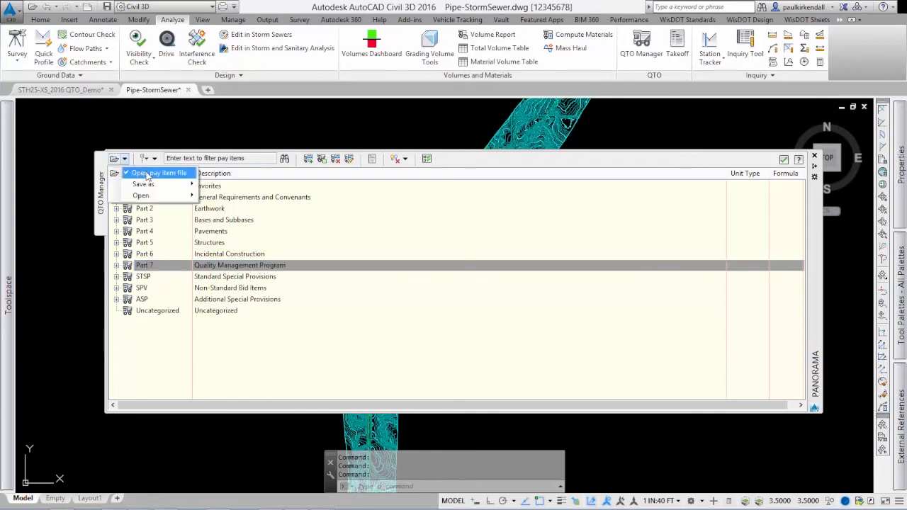
click(149, 174)
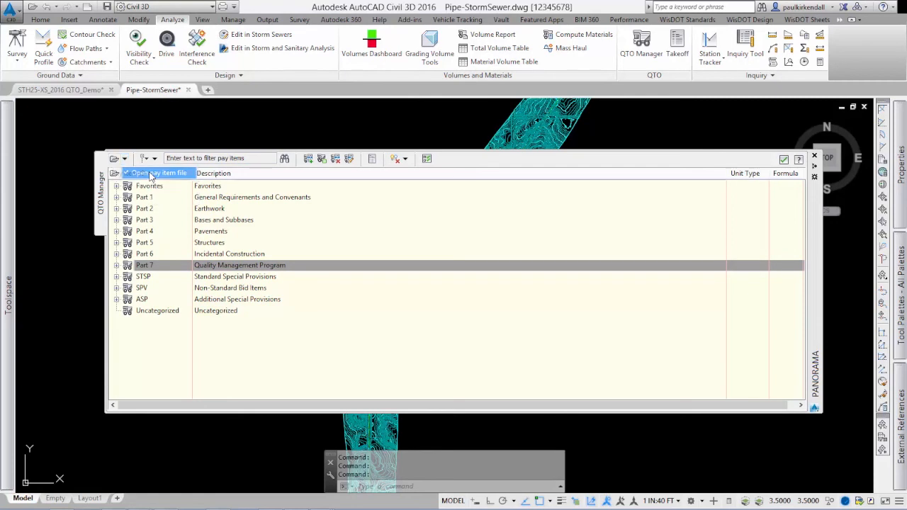
drag(462, 190, 379, 216)
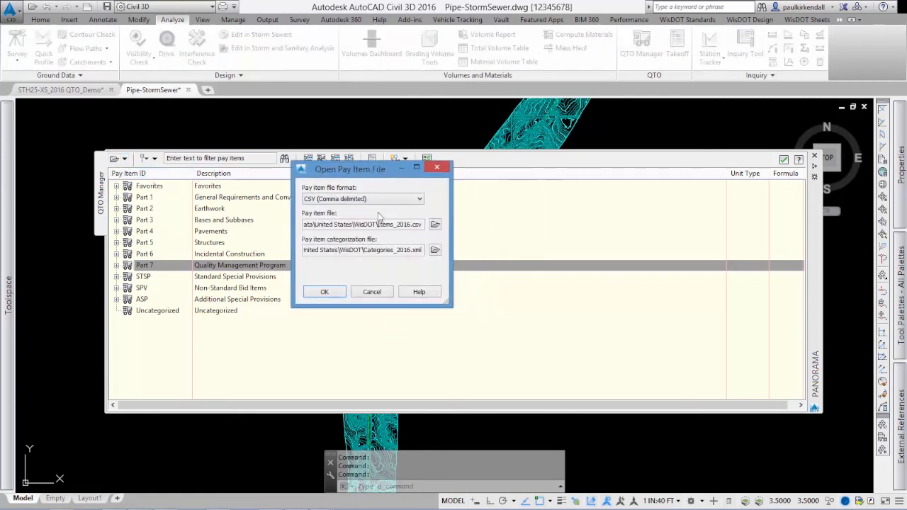
drag(320, 224, 391, 225)
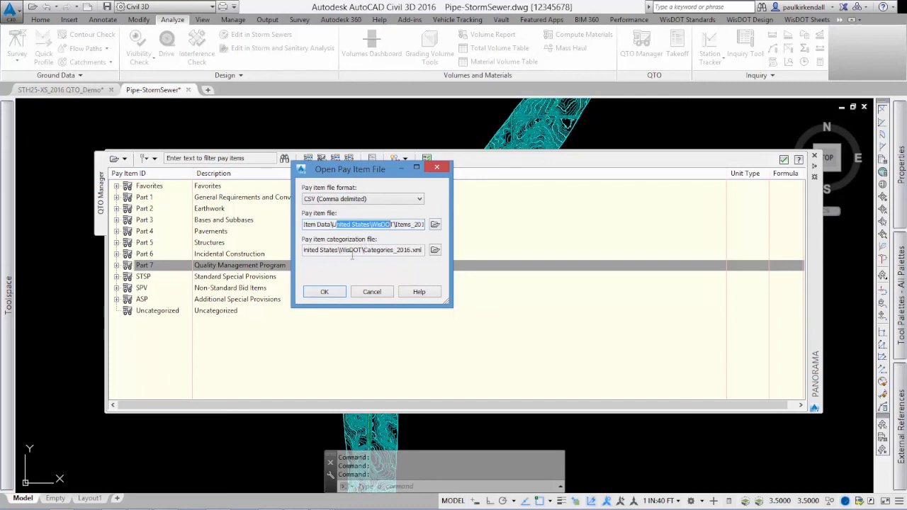
Browse to the pay item file's WisDOT folder, examine its files and full folder path, and cancel the file selection
click(435, 224)
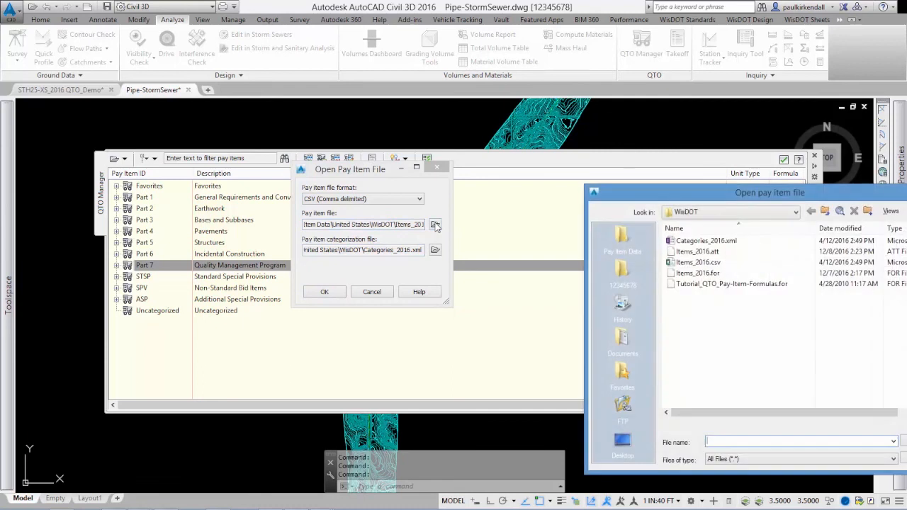
drag(716, 202, 449, 167)
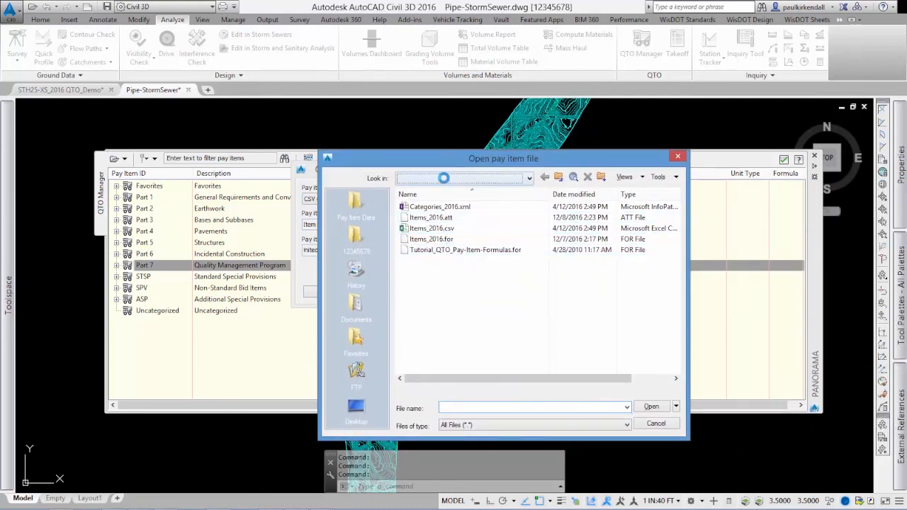
click(445, 179)
scroll(444, 241, down, 1)
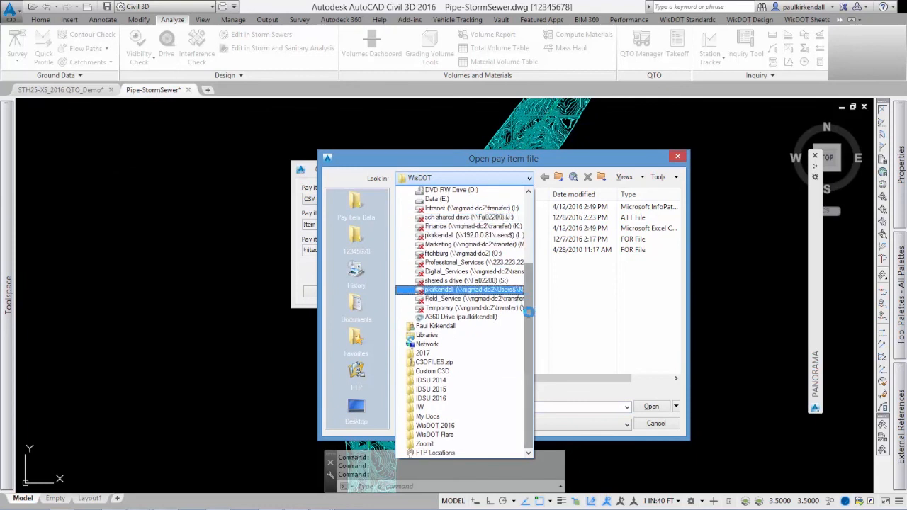
scroll(528, 307, up, 3)
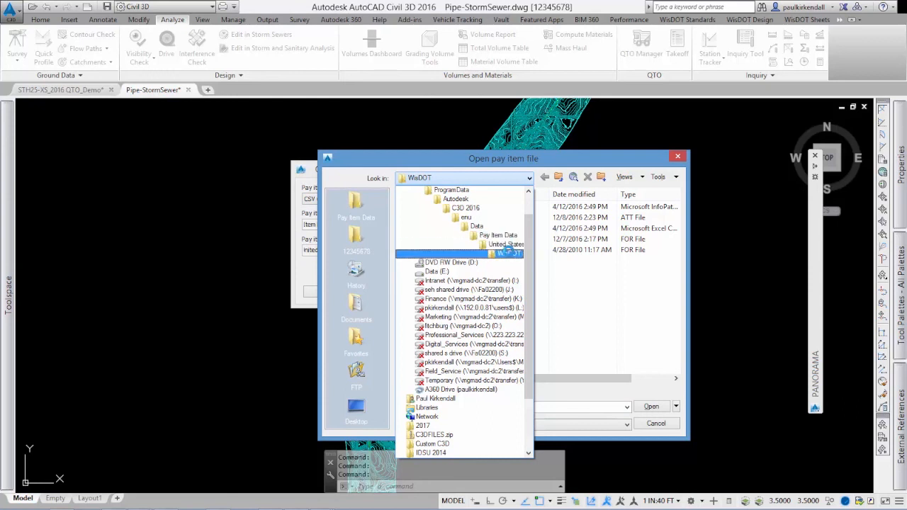
scroll(506, 256, up, 2)
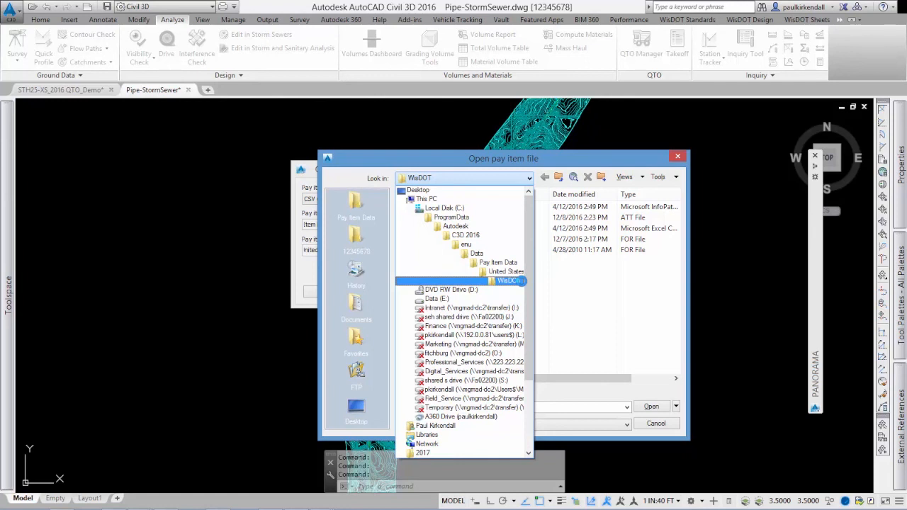
click(665, 426)
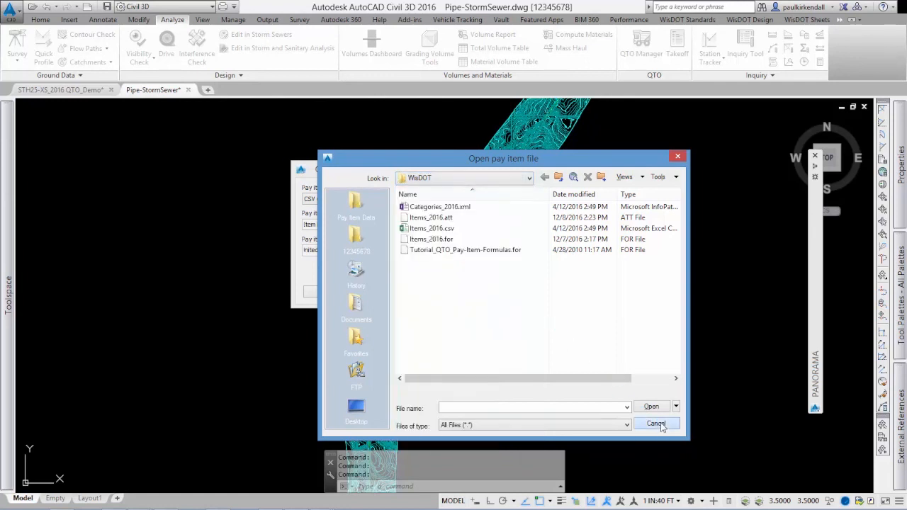
click(662, 426)
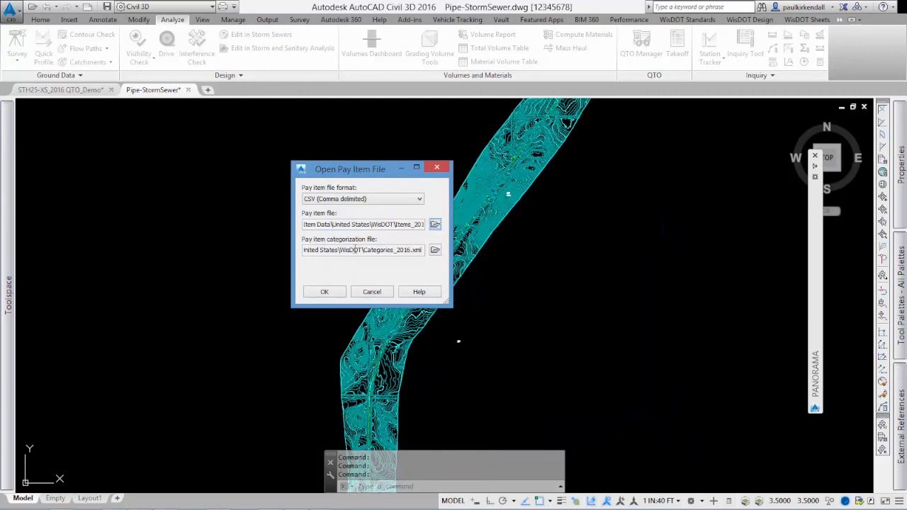
Check the categorization file's path and available formats, and open the pay item file with the CSV (Comma delimited) format
drag(355, 249, 300, 250)
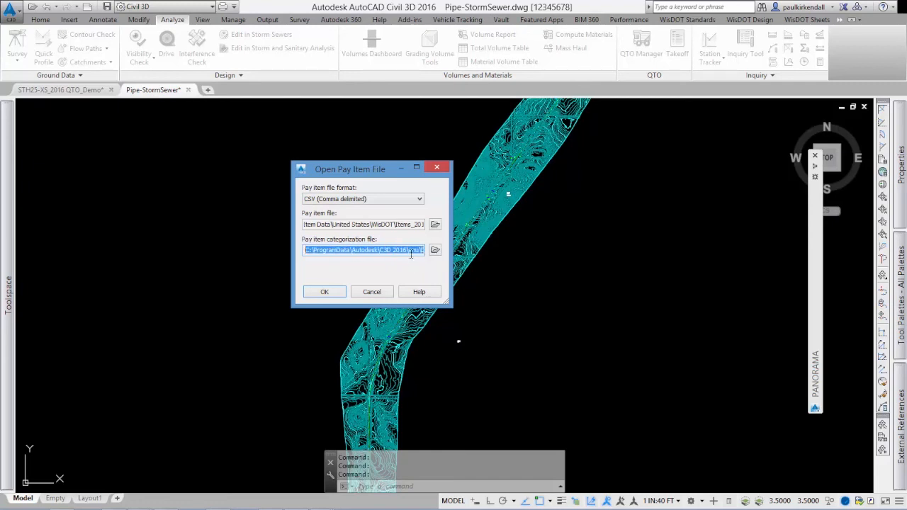
click(381, 200)
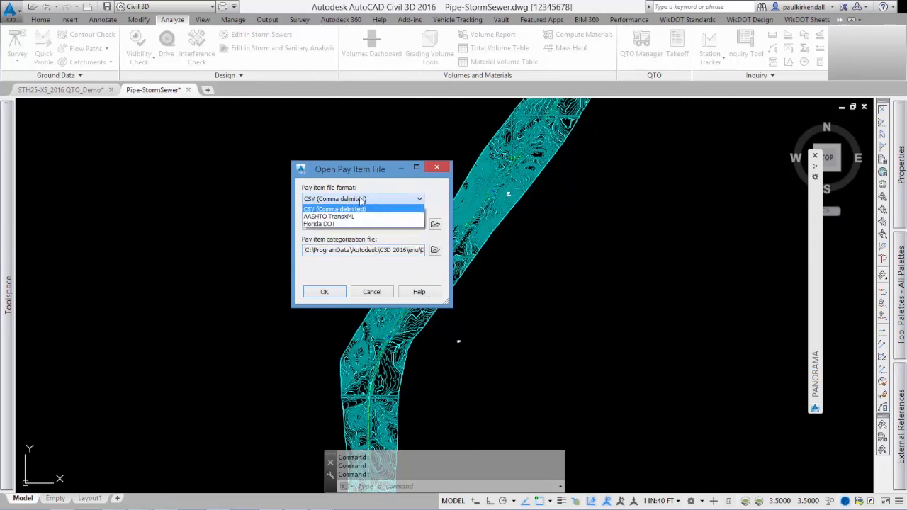
click(337, 276)
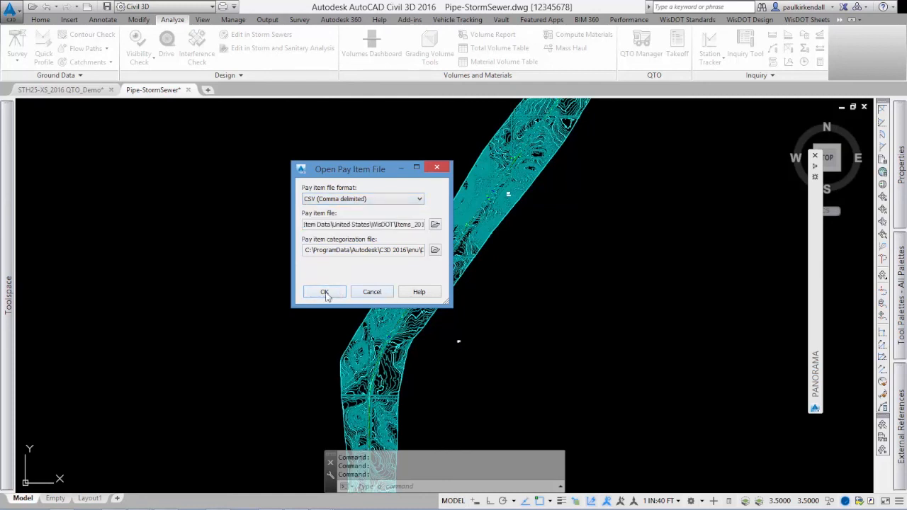
click(325, 292)
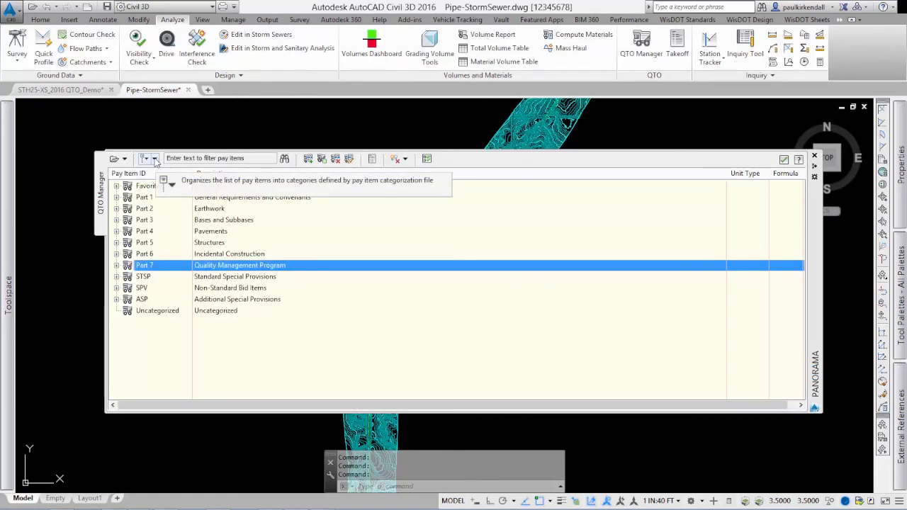
Turn off pay item categorization in the QTO Manager, filter the list by 601, and look through the filtered items
click(204, 158)
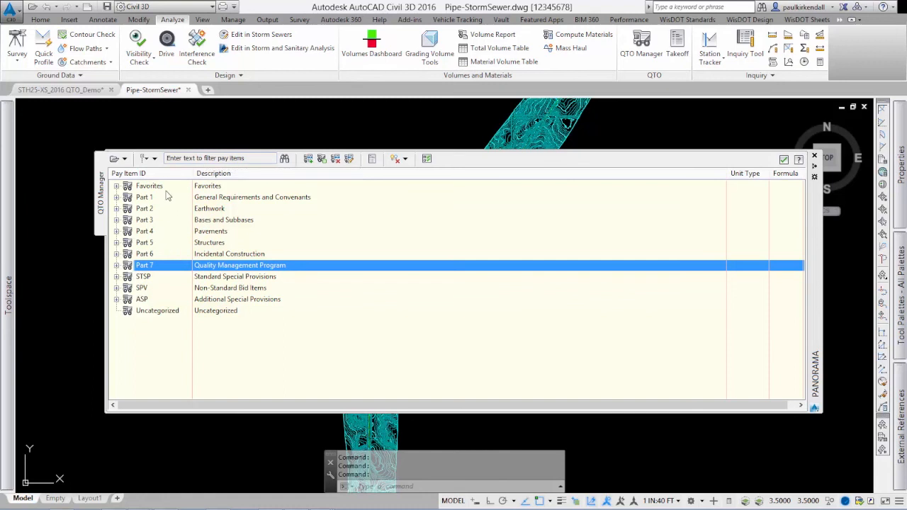
click(155, 158)
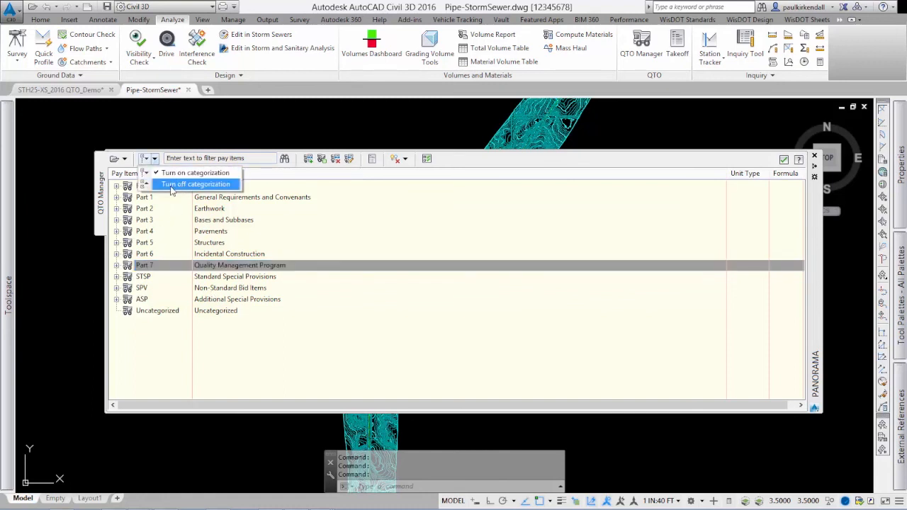
click(170, 186)
click(196, 158)
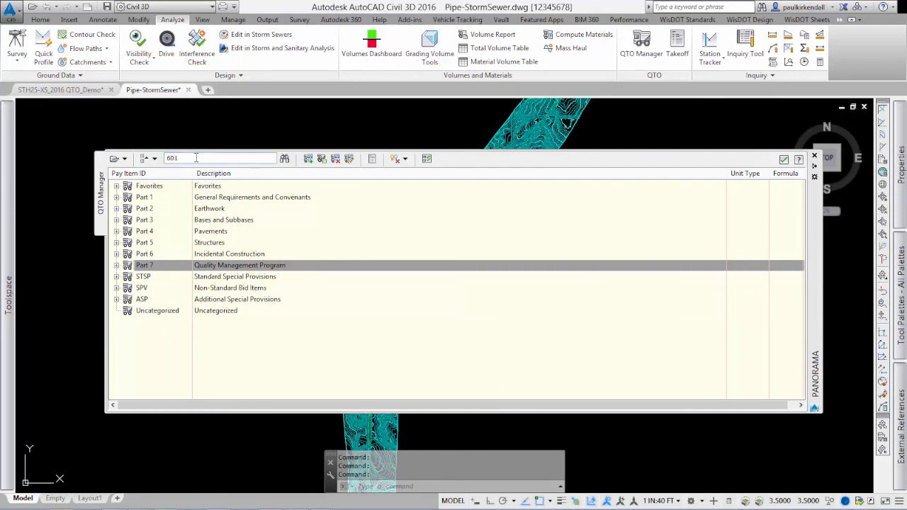
click(285, 160)
scroll(181, 263, down, 5)
scroll(181, 263, up, 5)
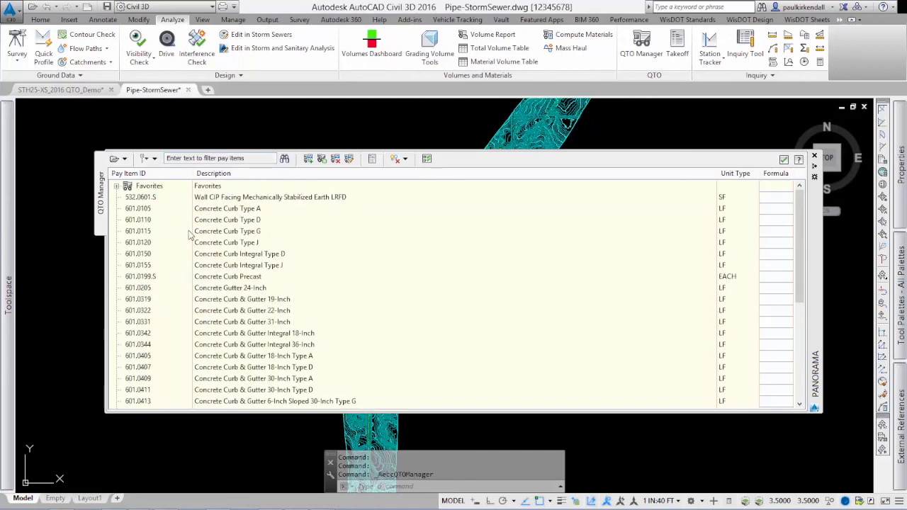
Filter the QTO Manager's pay item list by 521
click(199, 158)
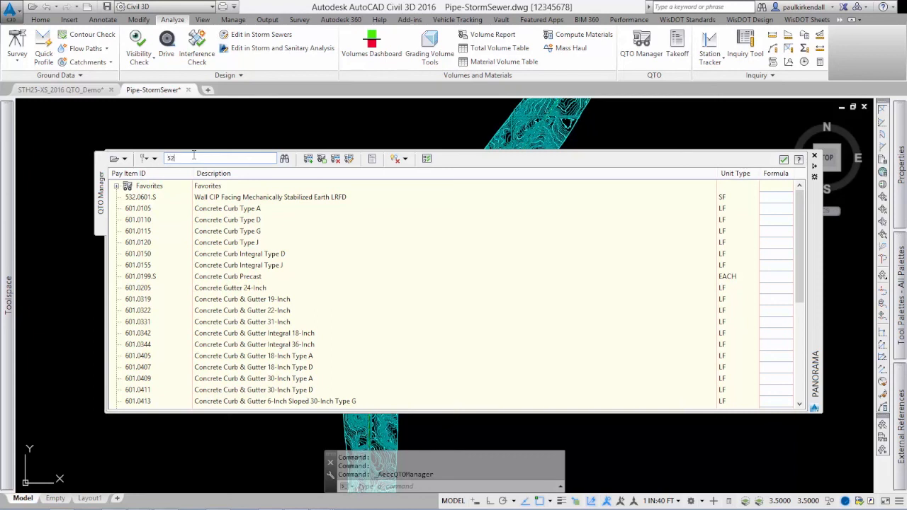
text(521.)
key(Return)
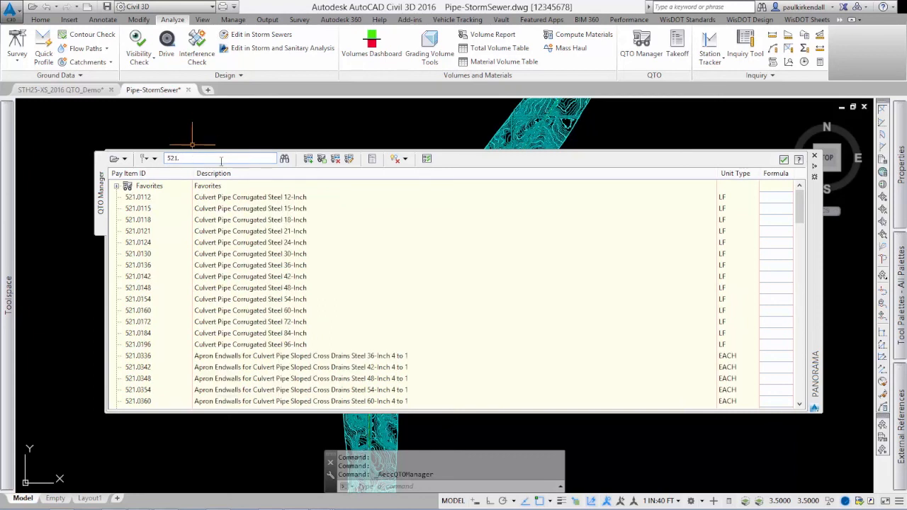
Look through the filtered culvert pipe and endwall items and add 521.0118, Culvert Pipe Corrugated Steel 18-Inch, to the favorites list
click(203, 199)
scroll(204, 283, down, 20)
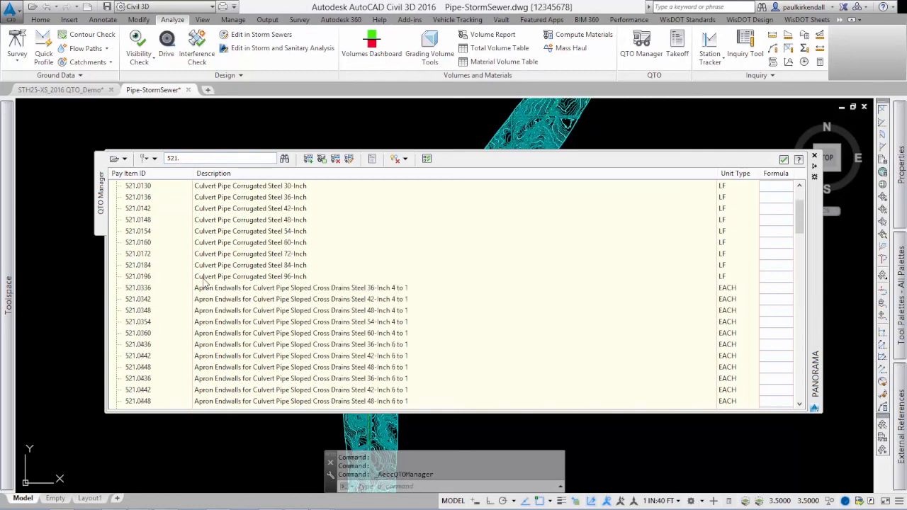
scroll(204, 284, up, 15)
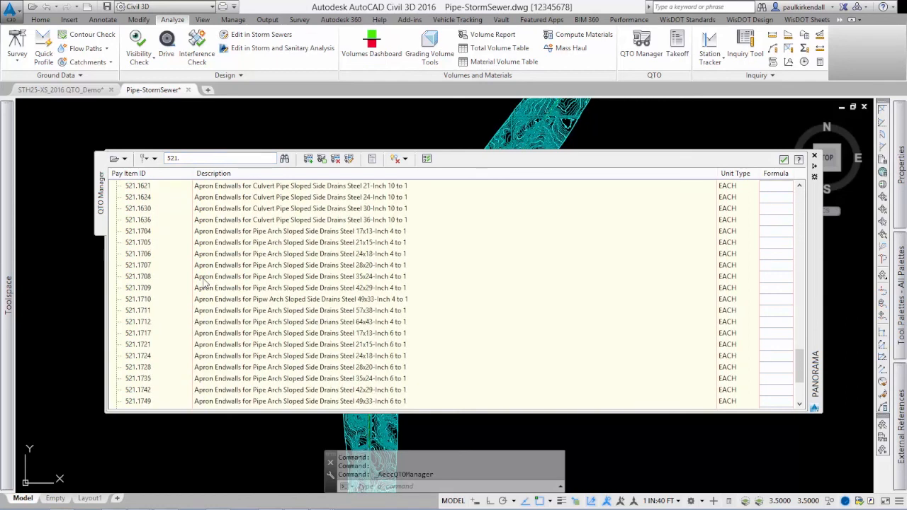
scroll(205, 284, up, 8)
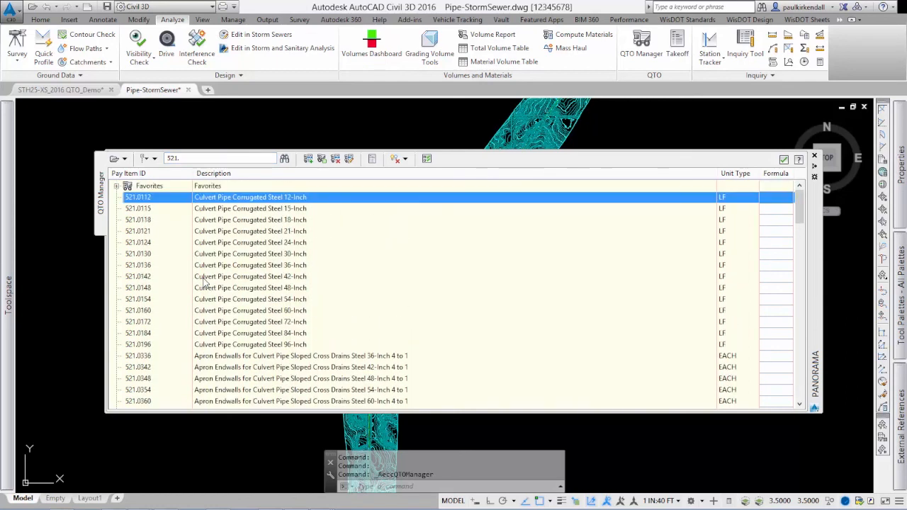
right_click(220, 220)
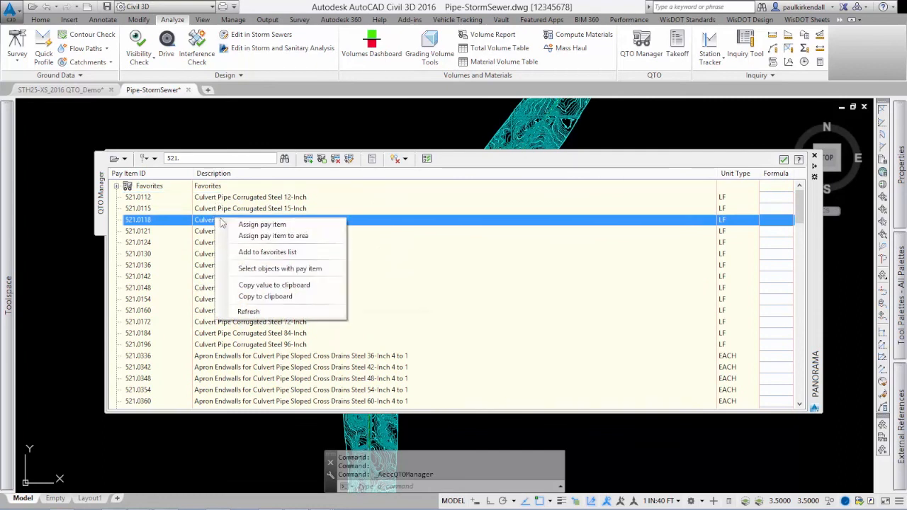
click(261, 247)
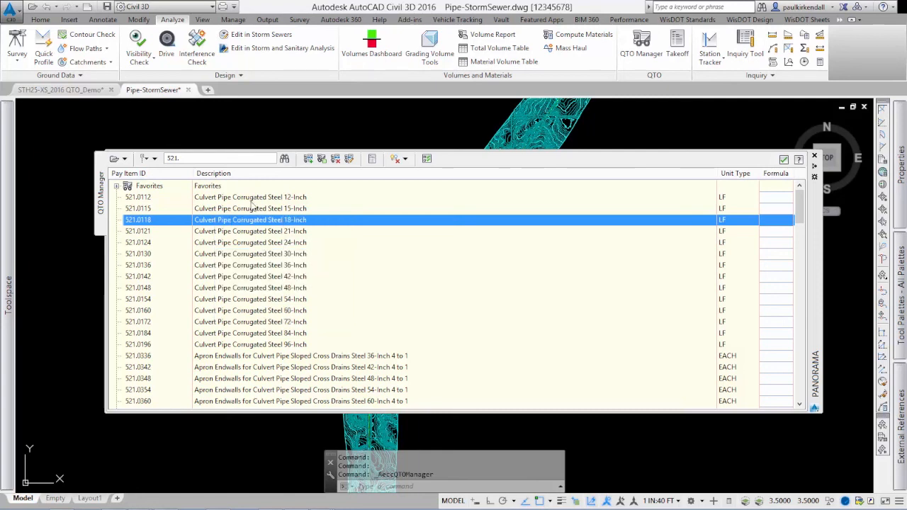
Check the items in the Favorites category and turn pay item categorization back on in the QTO Manager
click(117, 187)
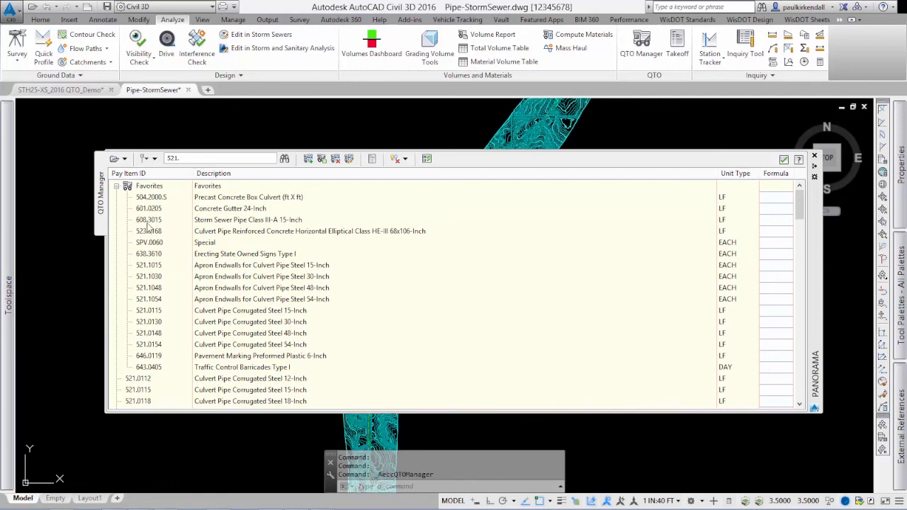
click(116, 186)
click(155, 158)
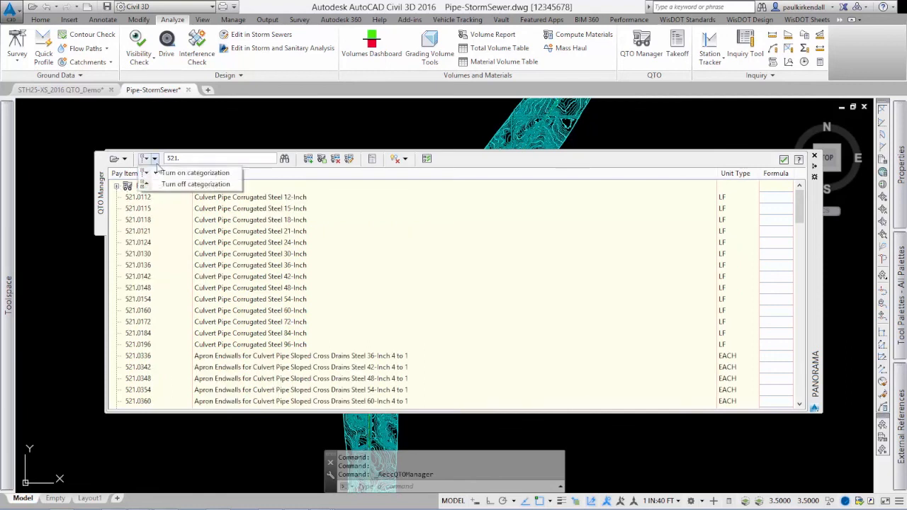
click(170, 173)
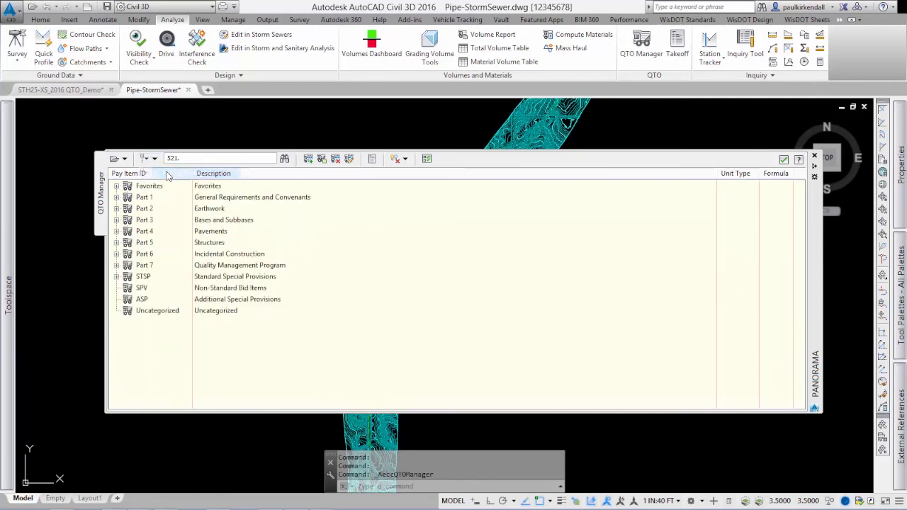
click(117, 220)
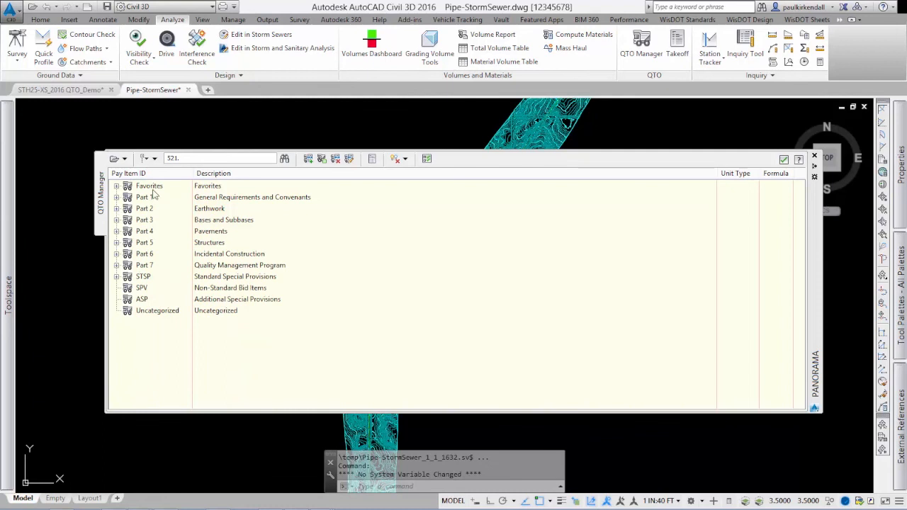
Clear the 521 filter text from the QTO Manager's pay item list
double_click(178, 158)
key(BackSpace)
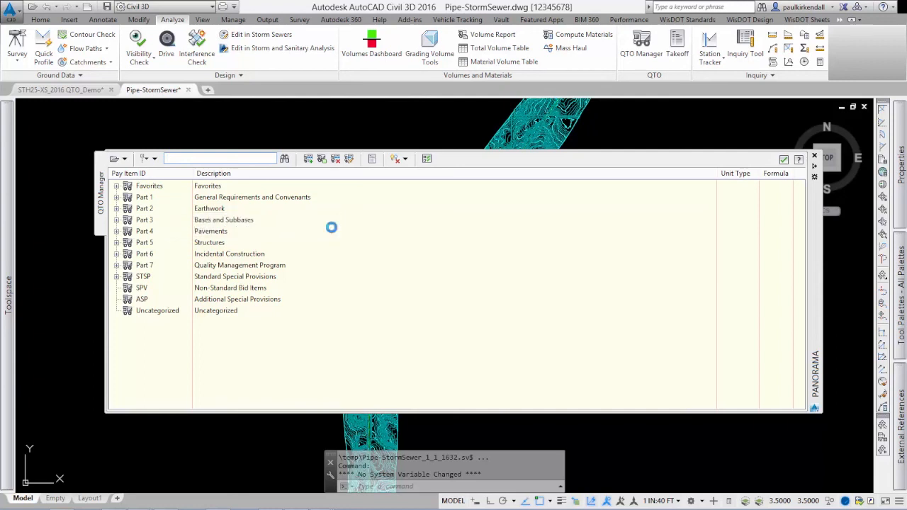
click(331, 231)
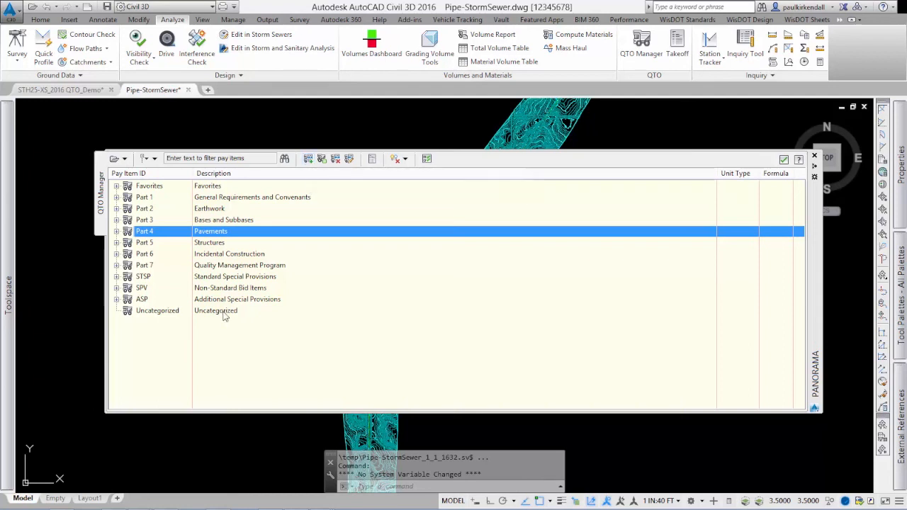
Assign pay item 201.0105, Clearing, from Part 2 Section 201 to the Cmbn-Ex-Top surface and check the assignment on the surface
click(116, 209)
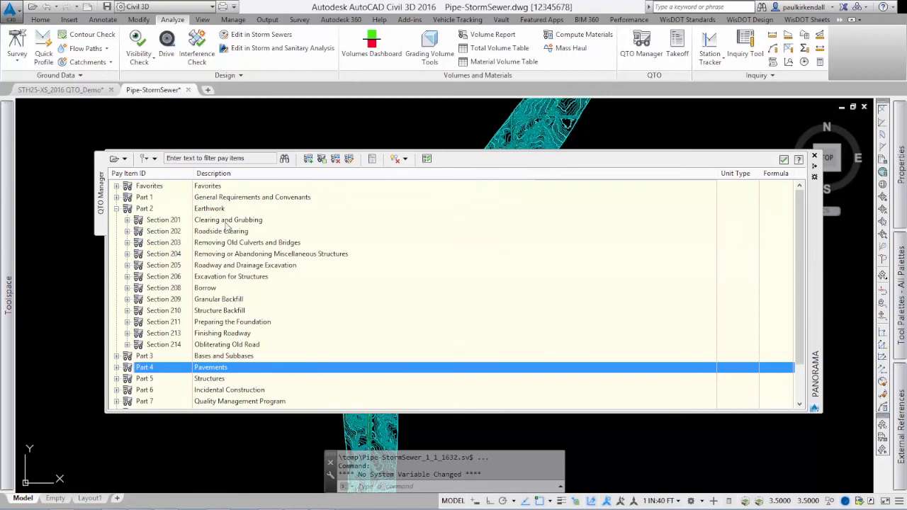
click(127, 220)
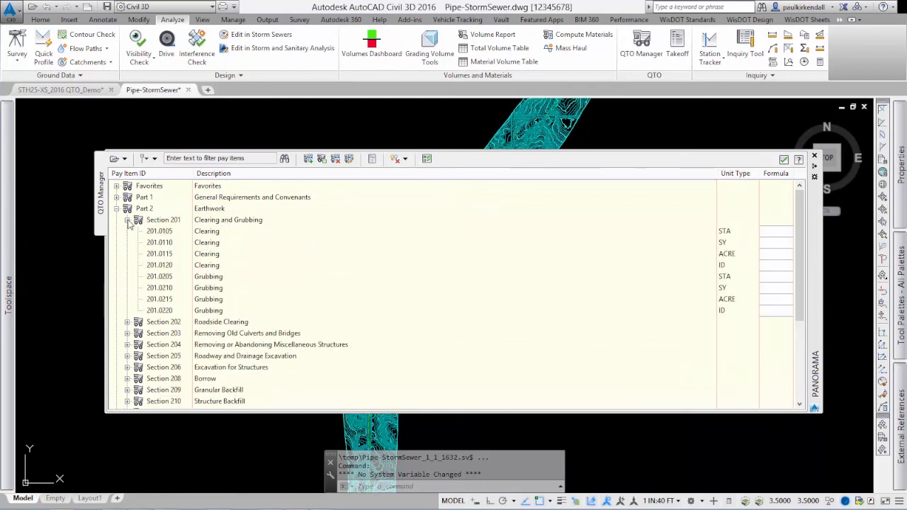
click(174, 232)
click(308, 160)
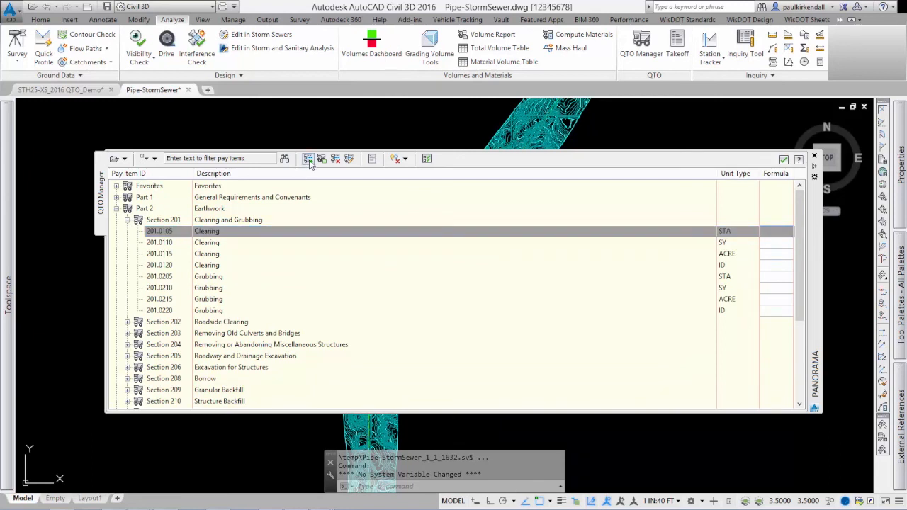
click(488, 220)
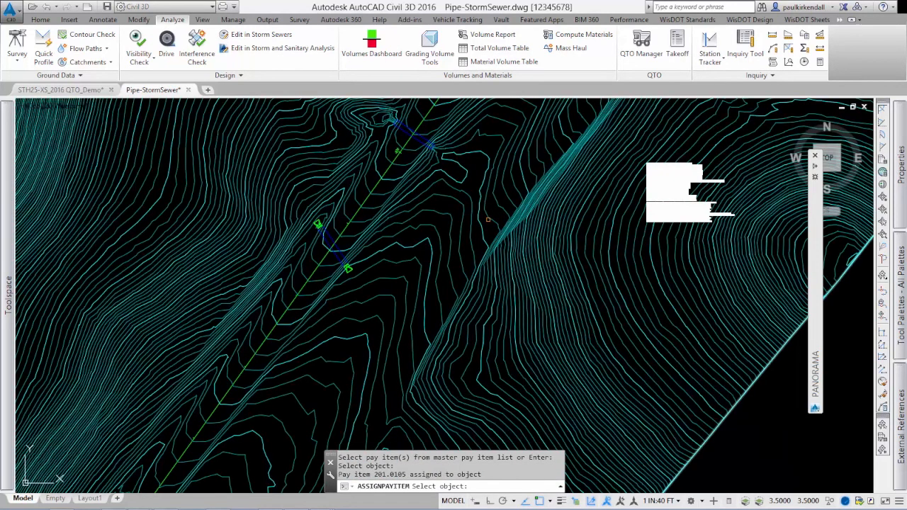
key(Return)
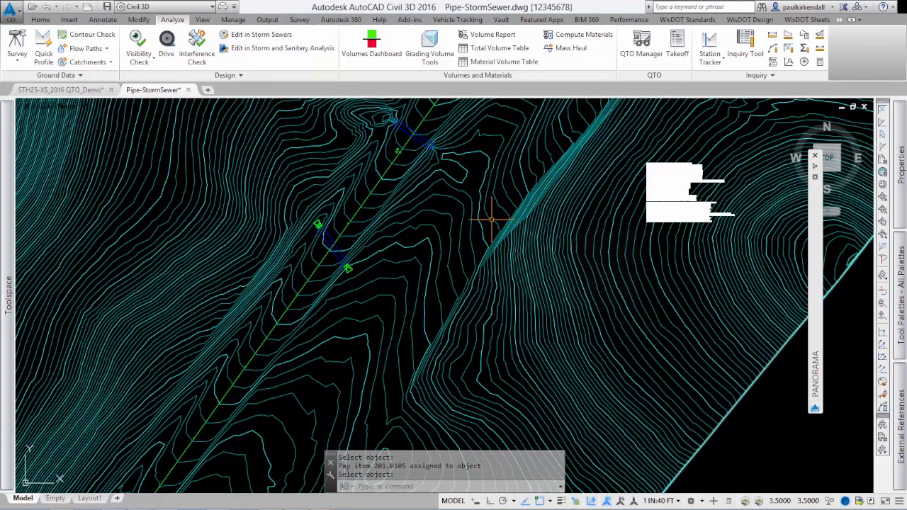
mouse_move(492, 221)
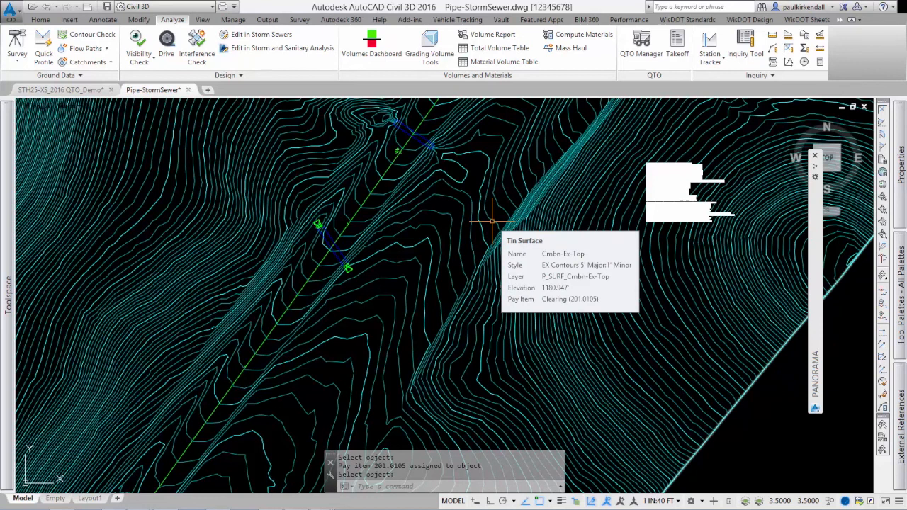
Draw a rectangle in the empty area just east of the contoured surface
scroll(491, 220, down, 5)
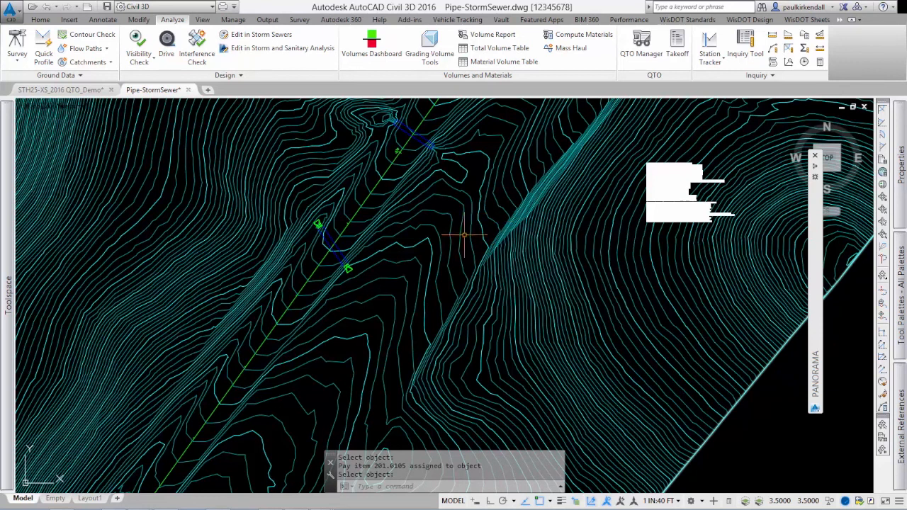
text(rec)
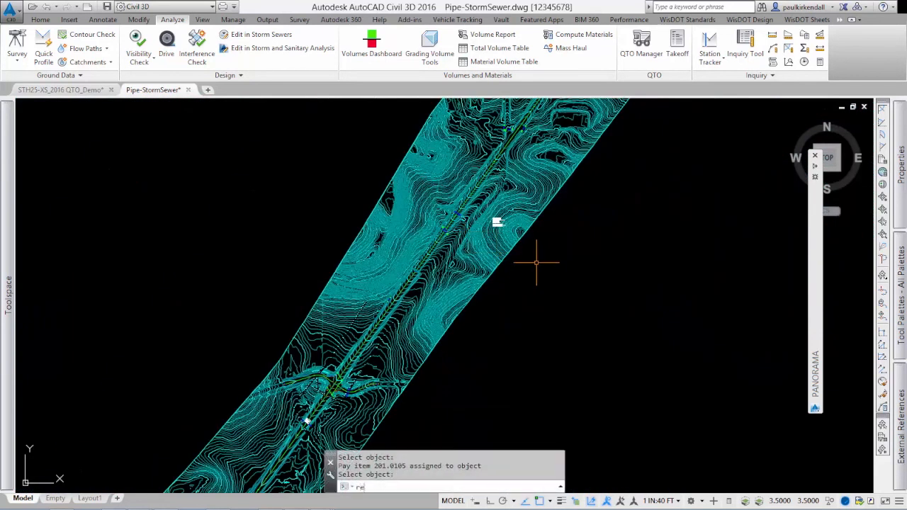
key(Return)
click(579, 267)
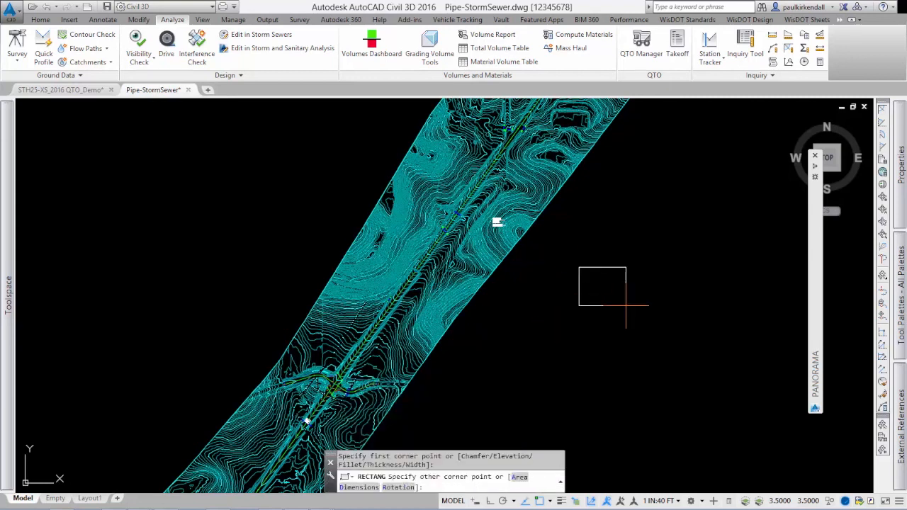
click(692, 340)
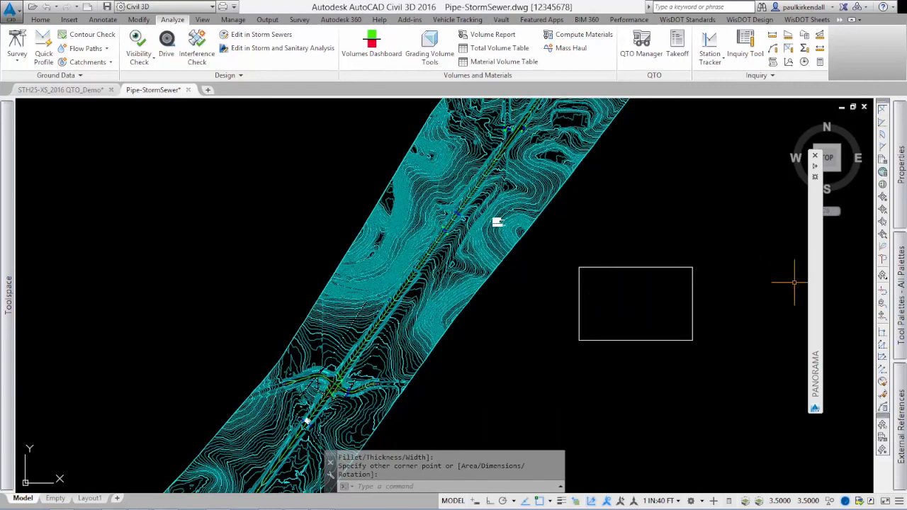
Assign pay item 201.0210, Grubbing, from Section 201 to the rectangle and check the assignment on it
mouse_move(813, 284)
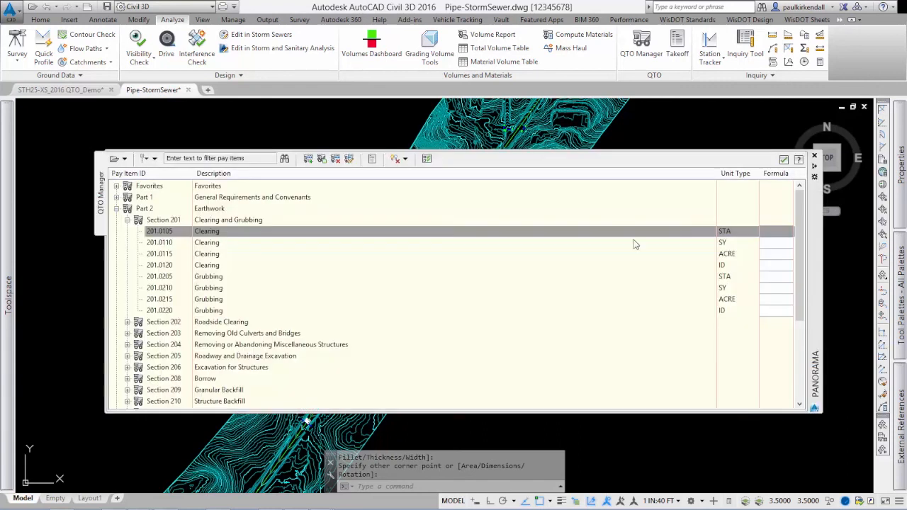
click(167, 289)
right_click(170, 290)
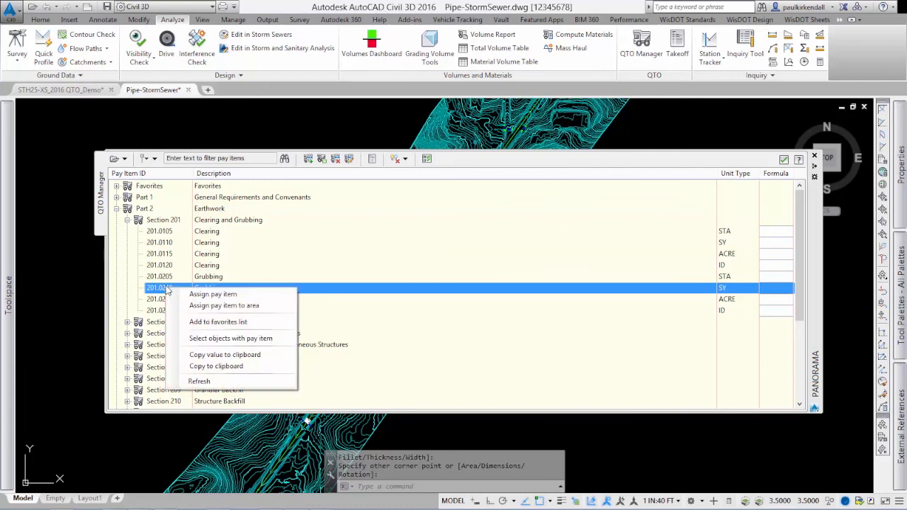
click(198, 295)
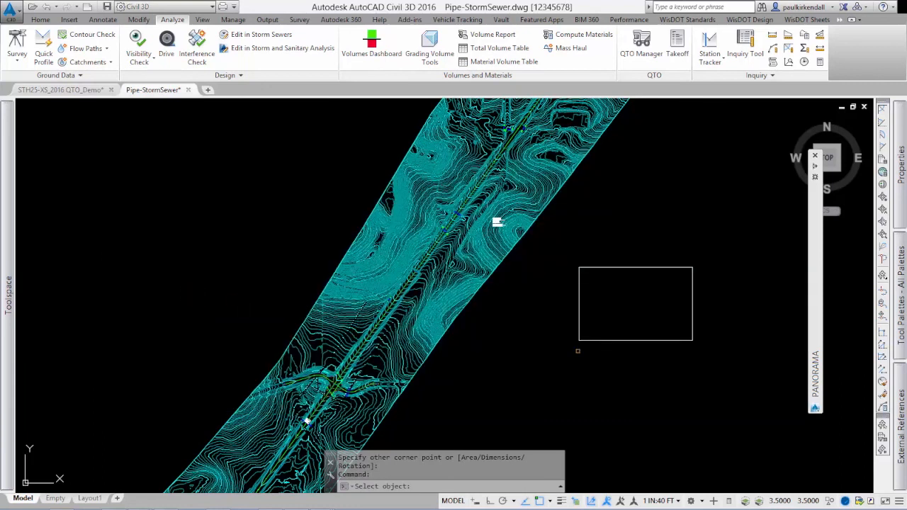
click(579, 298)
mouse_move(579, 310)
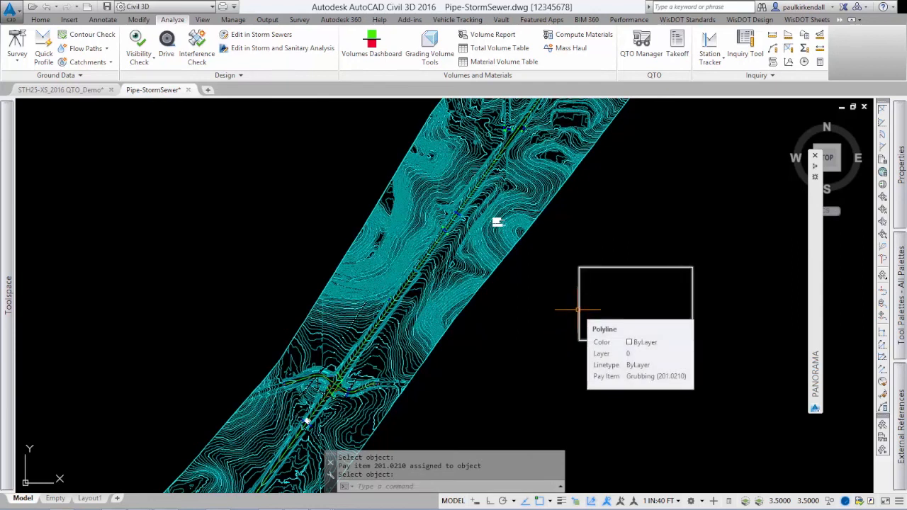
key(Return)
Move the rectangle west so that it overlaps the contoured surface, and check its pay item at the new location
click(580, 309)
text(m)
key(Return)
click(613, 301)
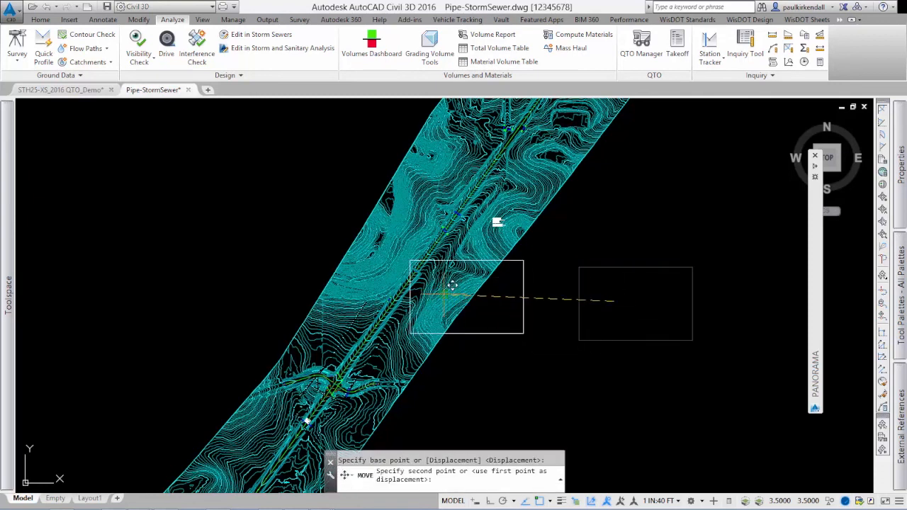
click(444, 295)
mouse_move(481, 333)
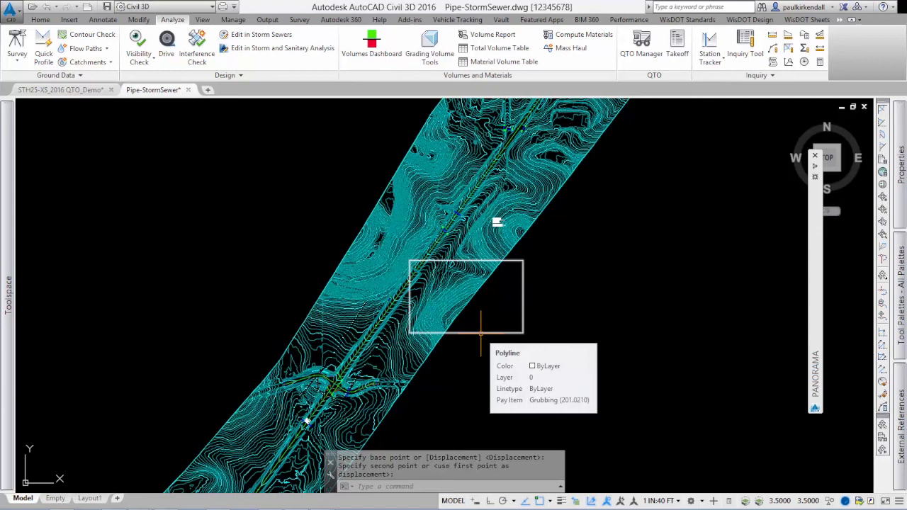
click(481, 333)
key(Escape)
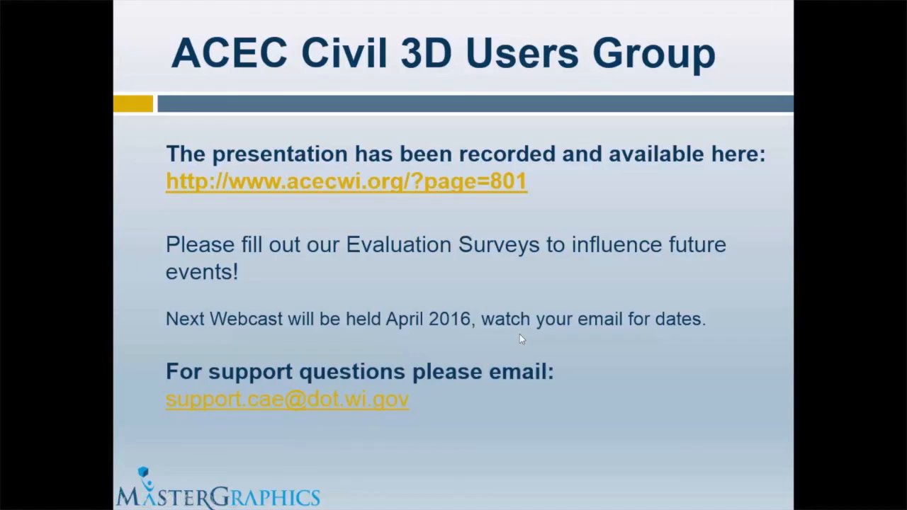